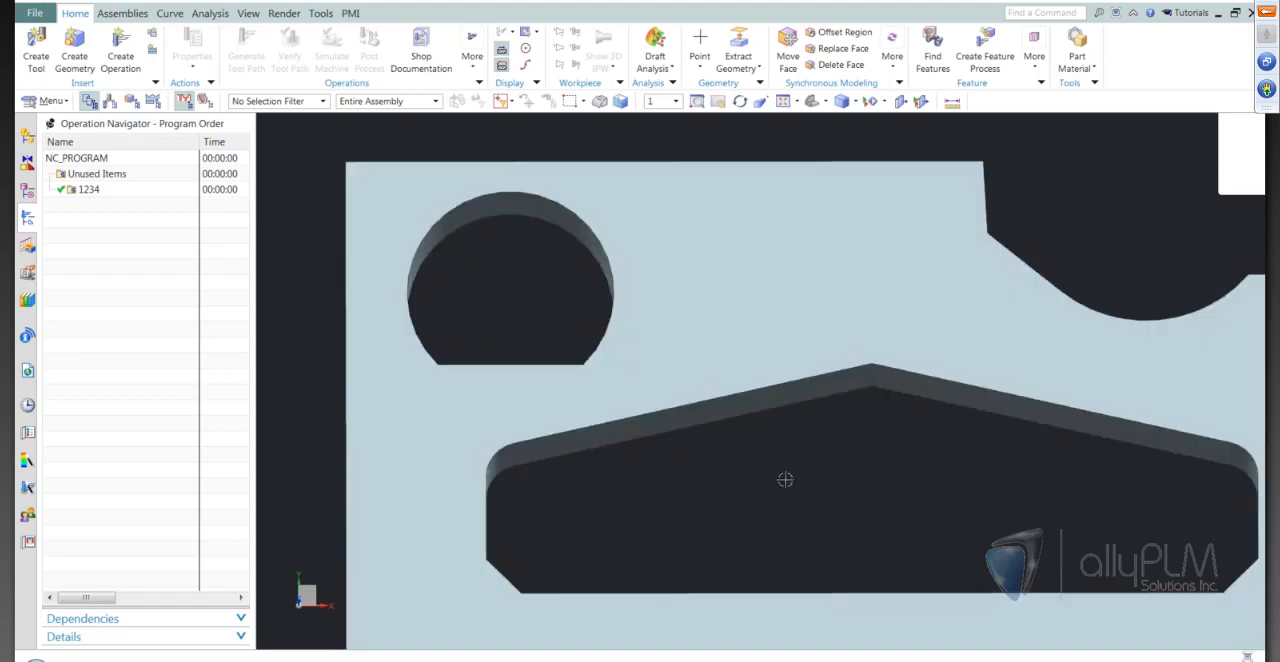
Assign the plate body as the part geometry of WORKPIECE in the geometry view of the operation navigator
{"action": "middle_click_drag", "start_coordinate": [790, 485], "coordinate": [790, 485]}
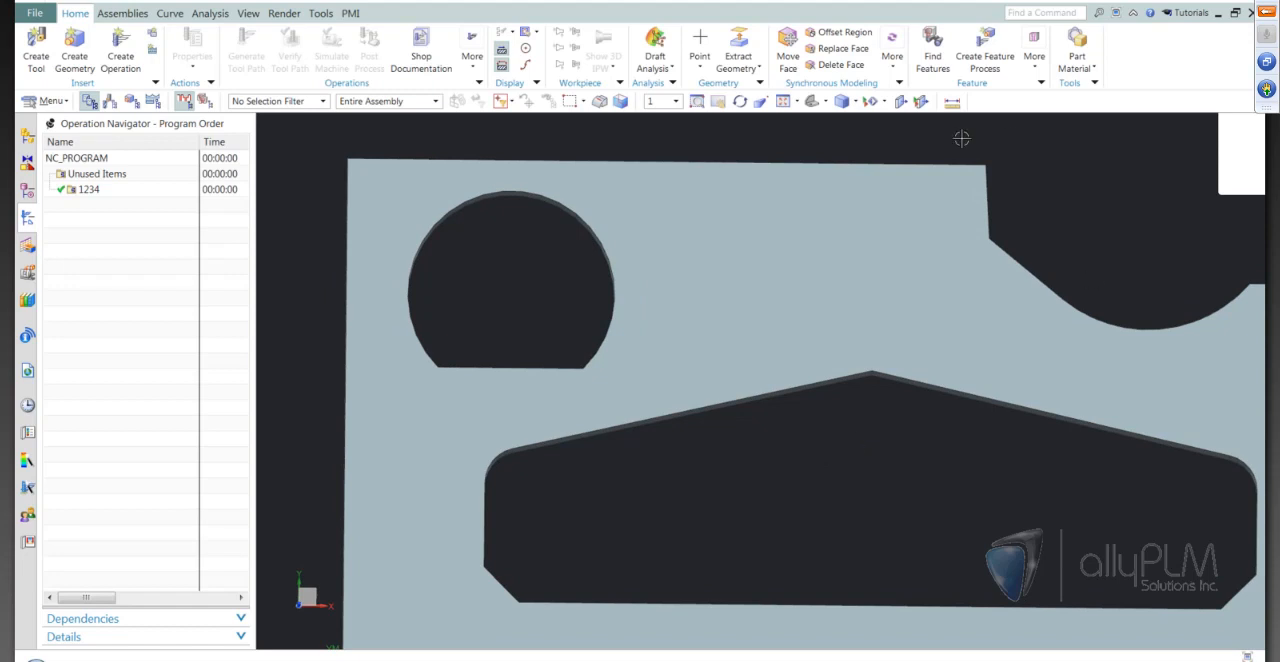
{"action": "left_click", "coordinate": [824, 101]}
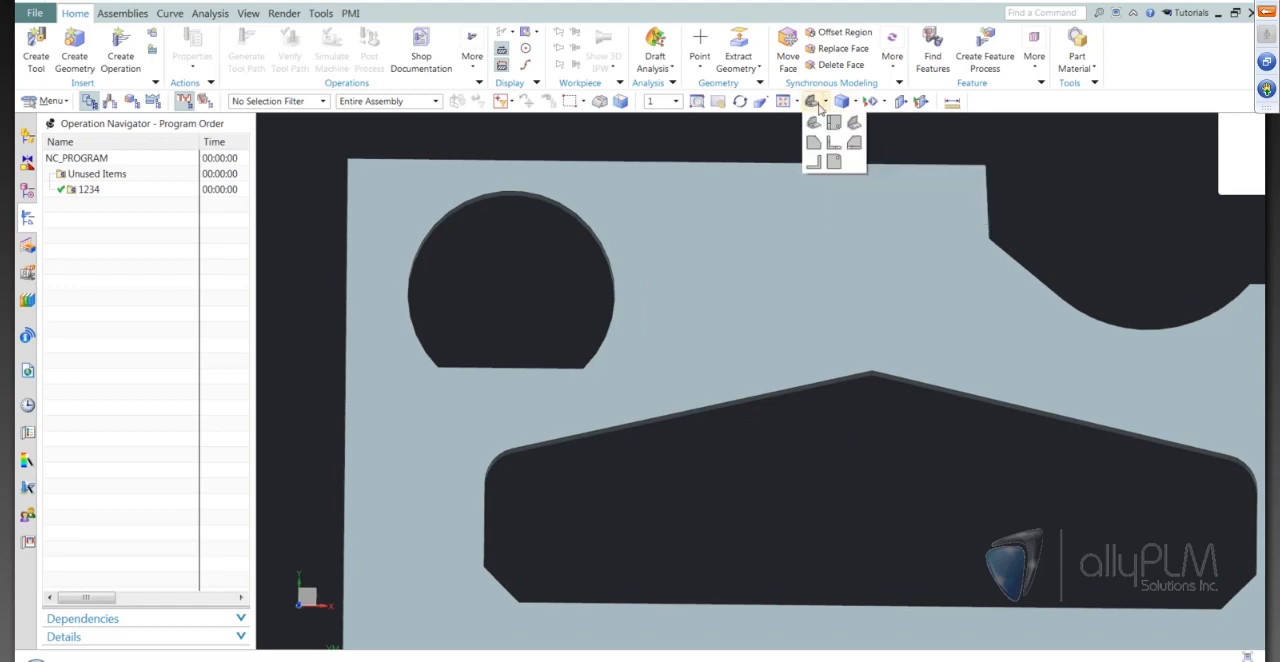
{"action": "left_click", "coordinate": [833, 122]}
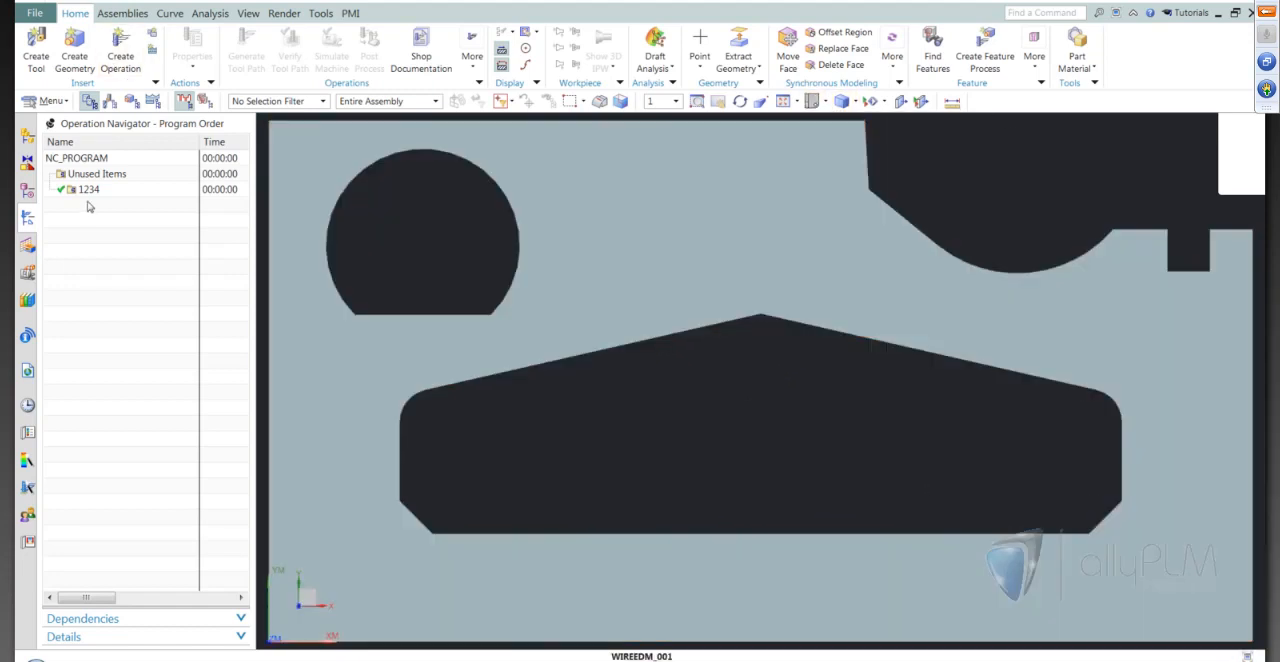
{"action": "left_click", "coordinate": [132, 101]}
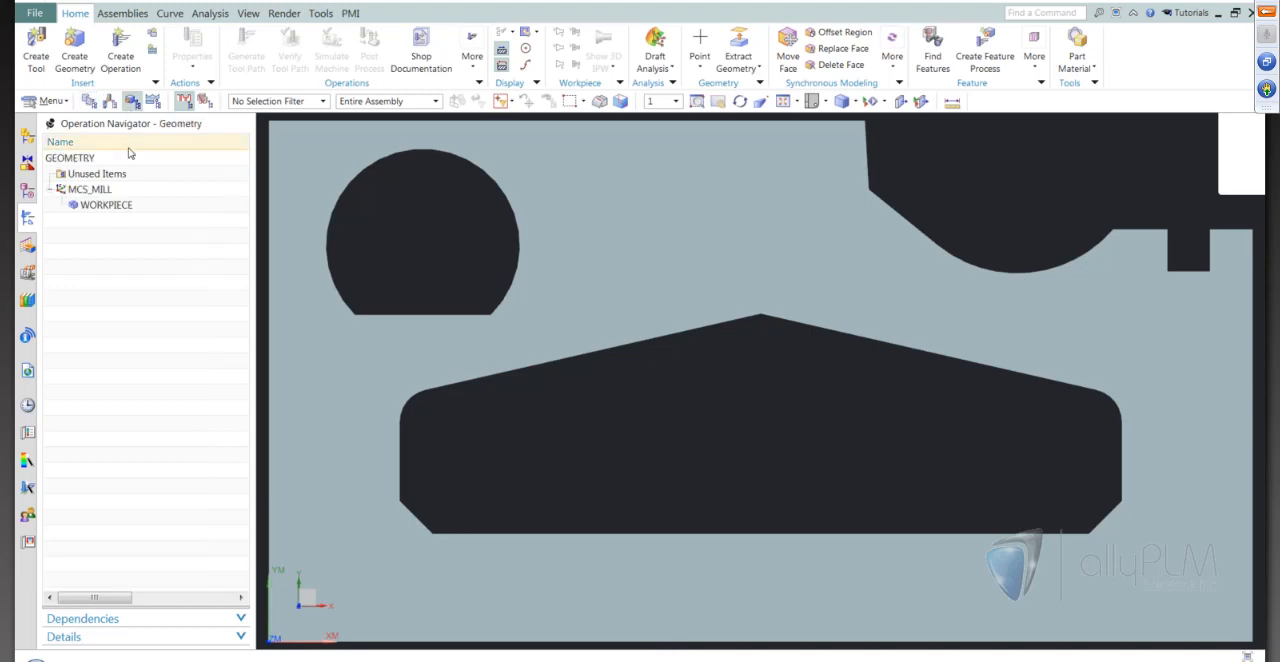
{"action": "double_click", "coordinate": [106, 205]}
{"action": "left_click", "coordinate": [271, 166]}
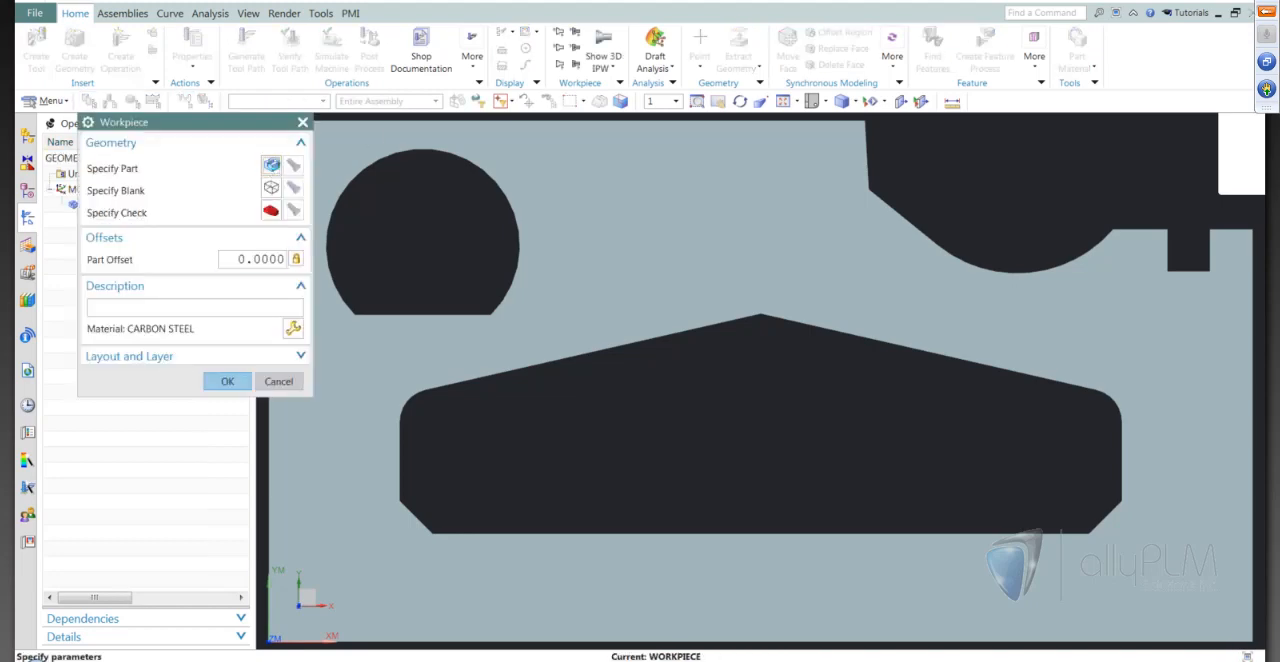
{"action": "left_click", "coordinate": [443, 257]}
{"action": "middle_click", "coordinate": [469, 325]}
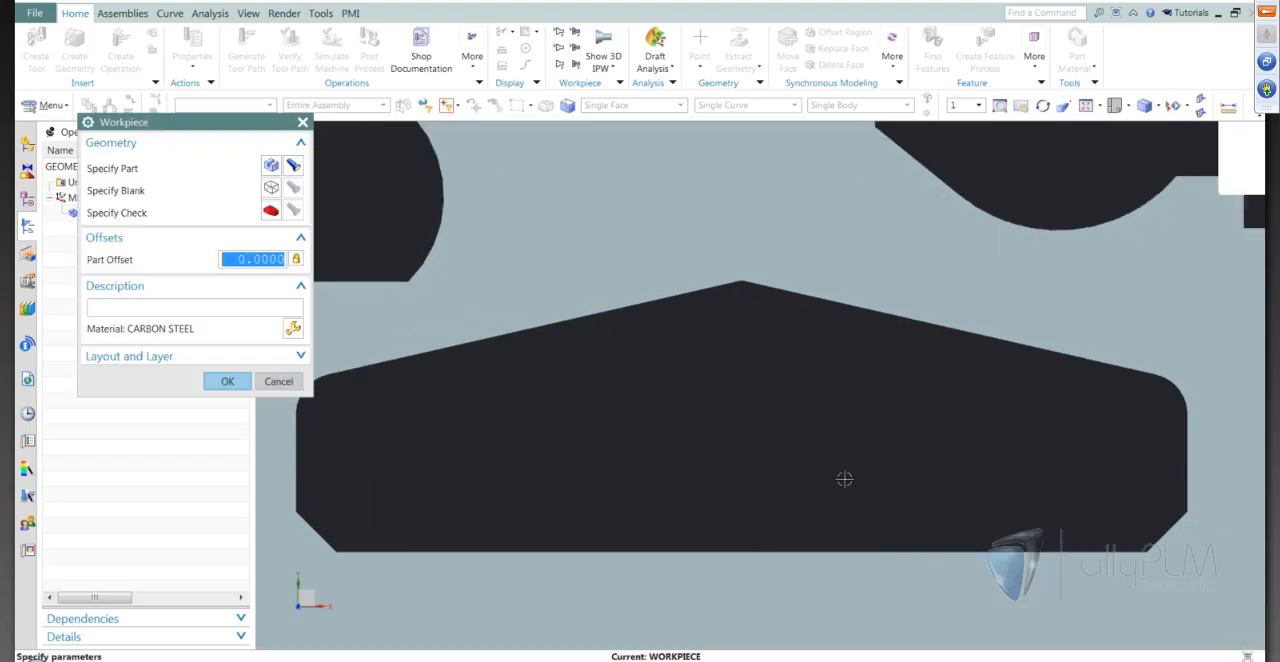
{"action": "left_click", "coordinate": [223, 380]}
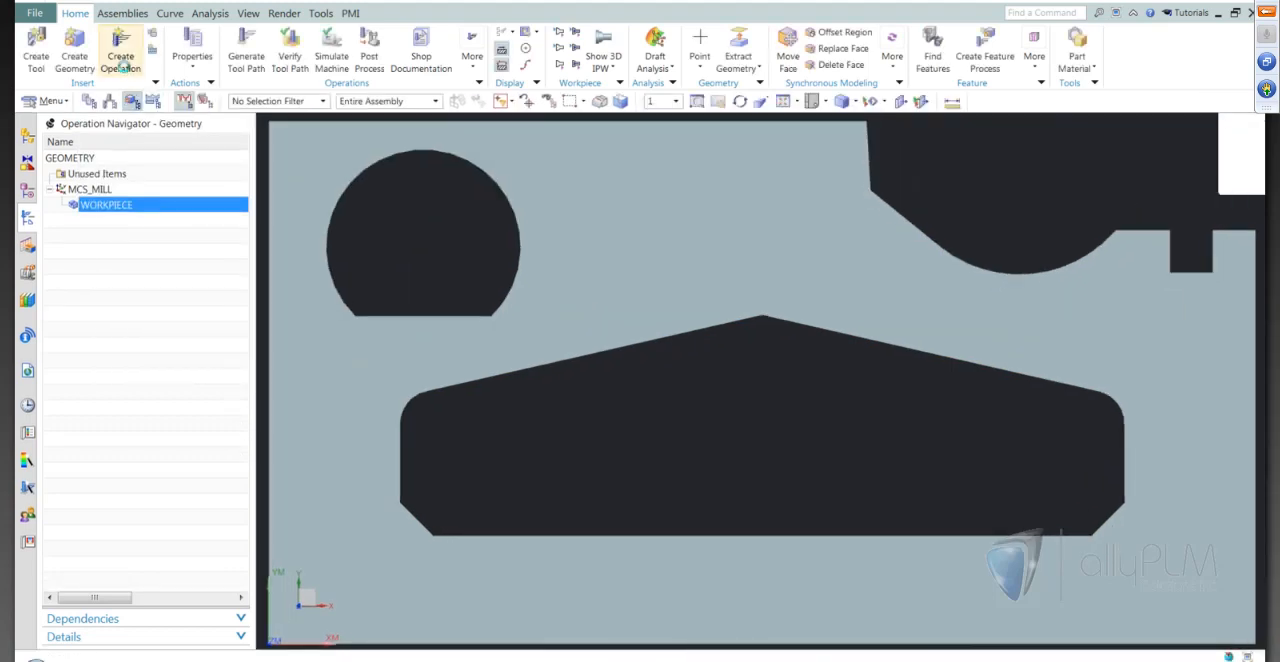
Create a wire_edm operation of the NOCORE subtype under program 1234
{"action": "left_click", "coordinate": [120, 45]}
{"action": "left_click", "coordinate": [177, 170]}
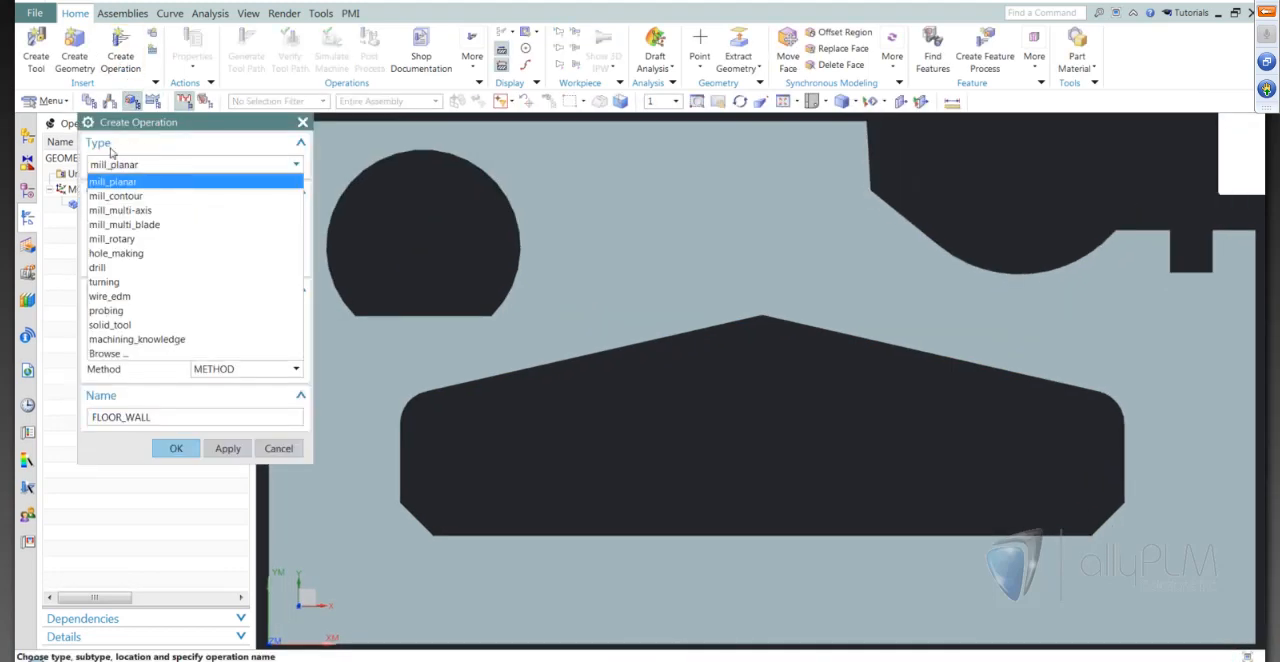
{"action": "left_click", "coordinate": [122, 298]}
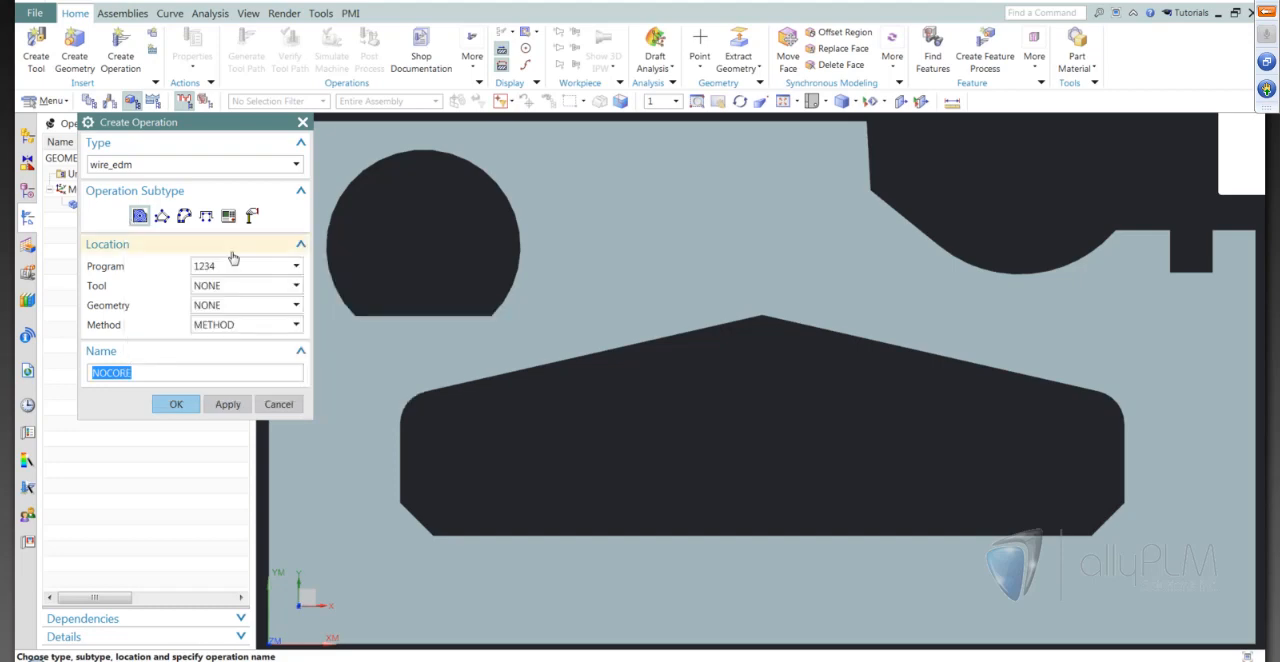
{"action": "key", "text": "Return"}
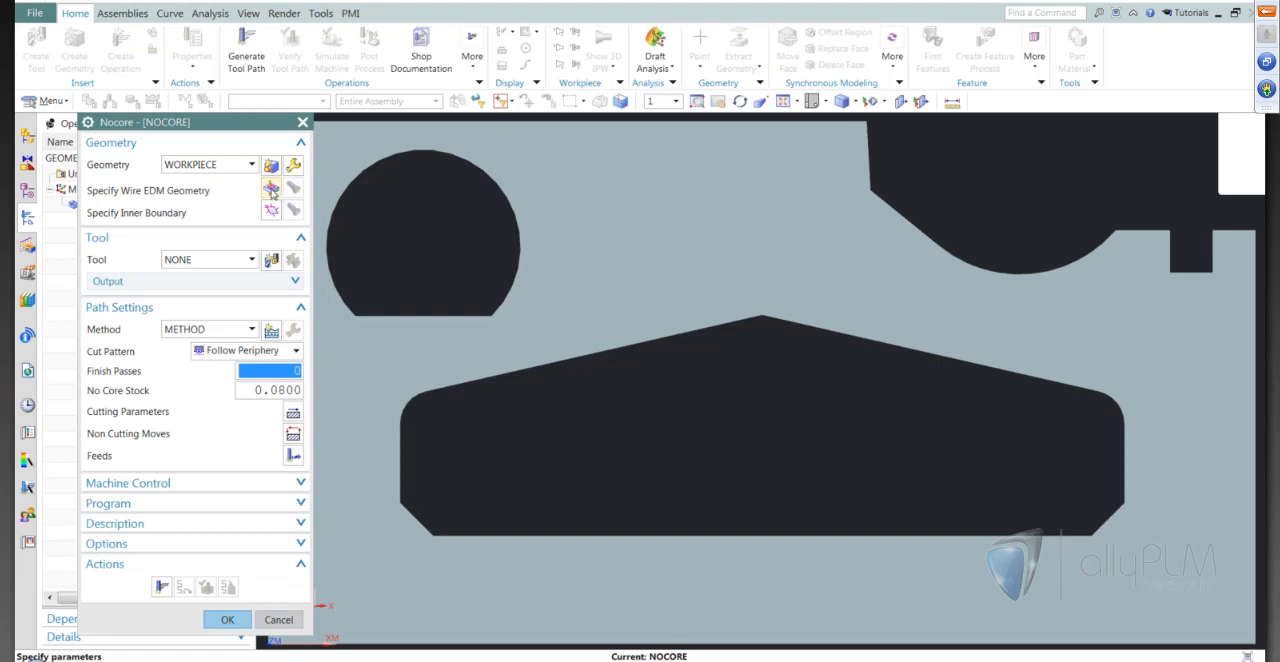
Define the wire EDM geometry as a curve boundary along the edges of the round opening with the flat side
{"action": "left_click", "coordinate": [271, 189]}
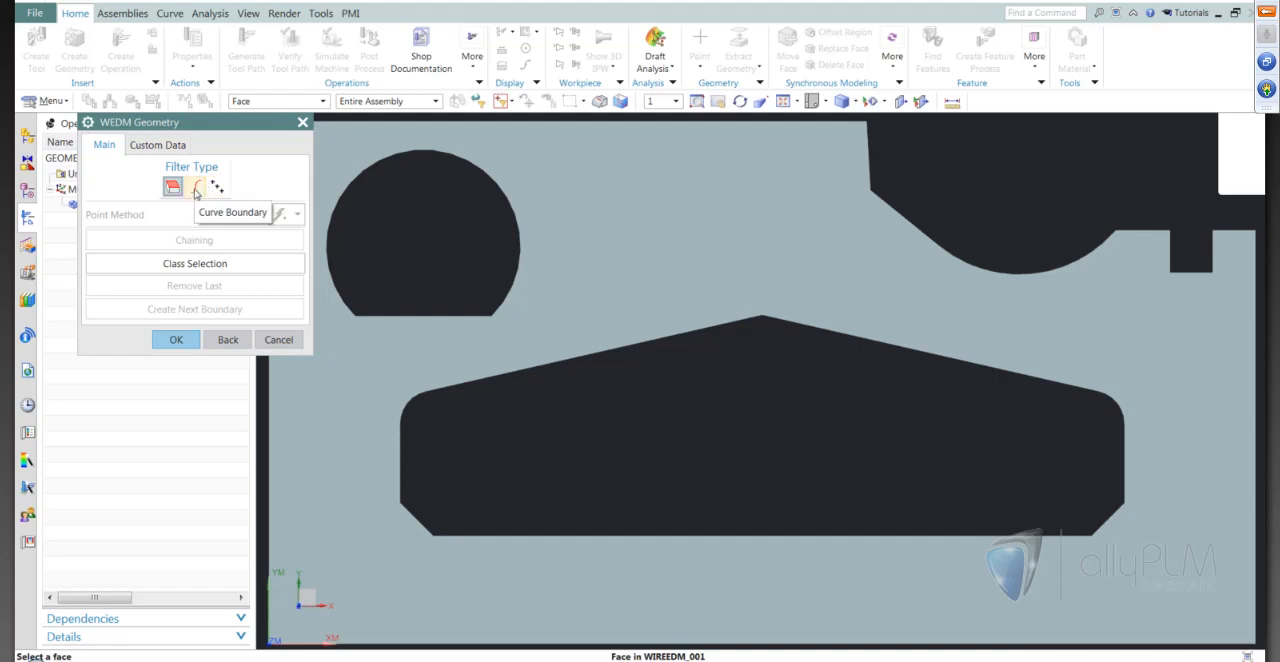
{"action": "left_click", "coordinate": [196, 190]}
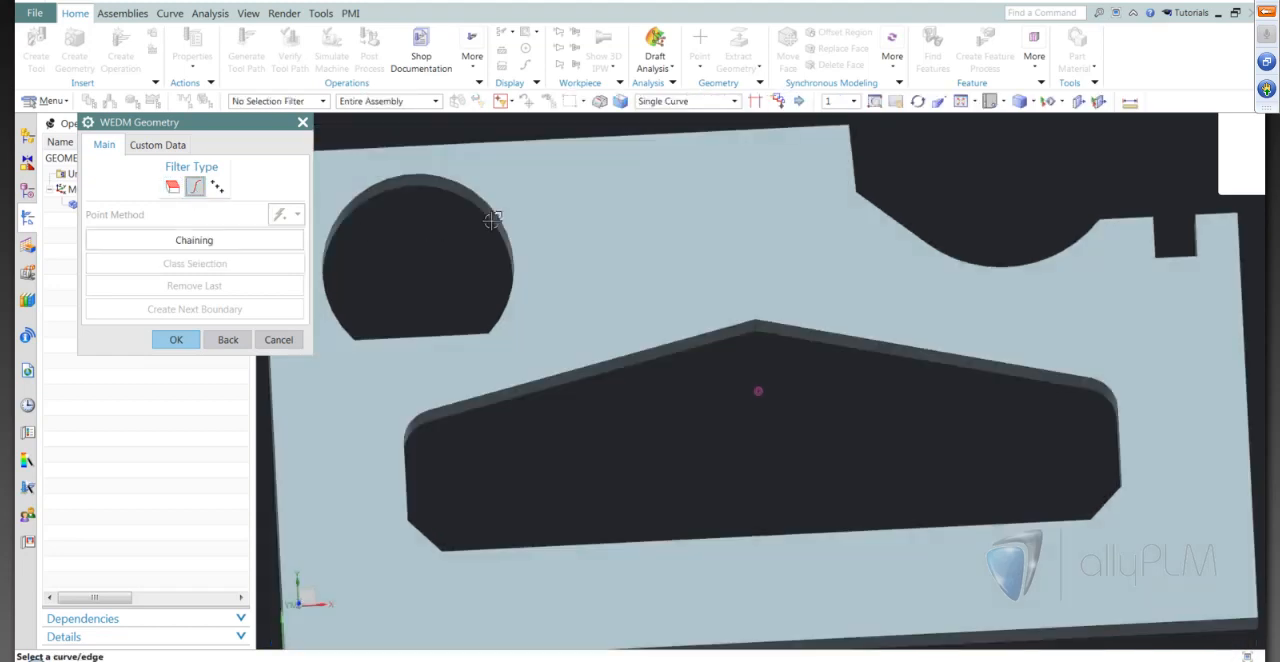
{"action": "middle_click_drag", "start_coordinate": [492, 220], "coordinate": [482, 241]}
{"action": "left_click", "coordinate": [481, 241]}
{"action": "left_click", "coordinate": [440, 357]}
{"action": "middle_click_drag", "start_coordinate": [458, 314], "coordinate": [354, 437]}
{"action": "left_click", "coordinate": [185, 337]}
Create a new wire tool named WIRE with a diameter of 0.5 for the operation
{"action": "scroll", "coordinate": [545, 278], "scroll_direction": "down", "scroll_amount": 1}
{"action": "middle_click_drag", "start_coordinate": [545, 278], "coordinate": [350, 304]}
{"action": "left_click", "coordinate": [273, 260]}
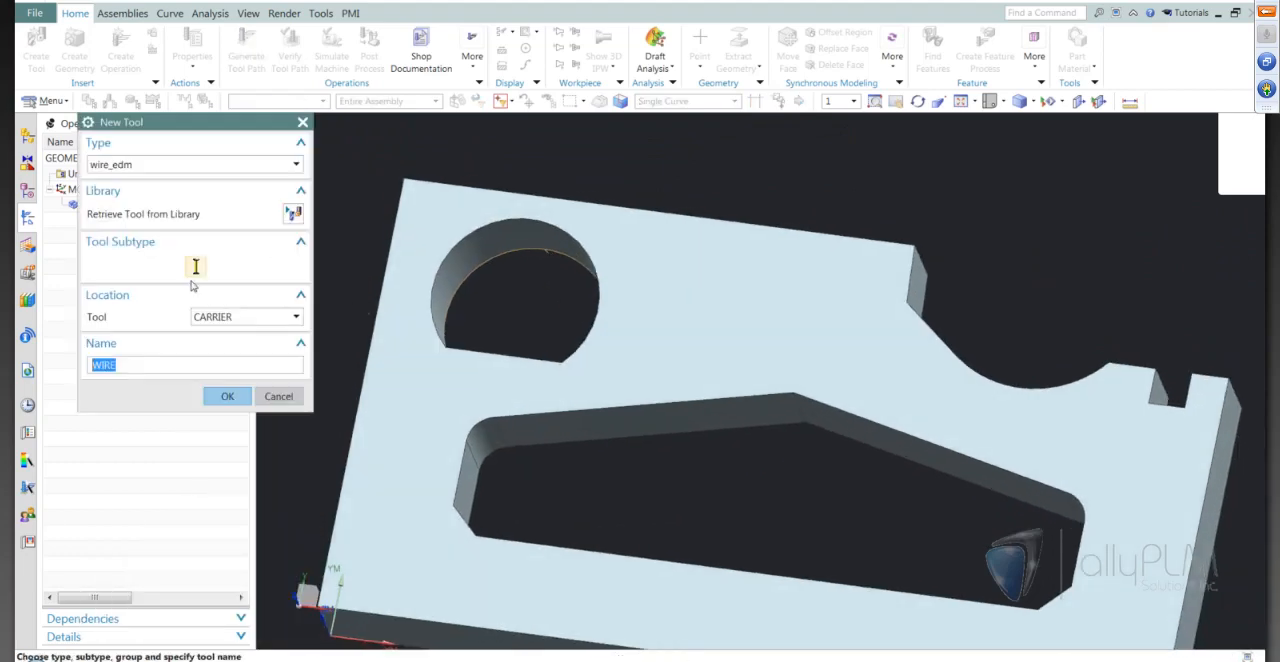
{"action": "left_click", "coordinate": [231, 396]}
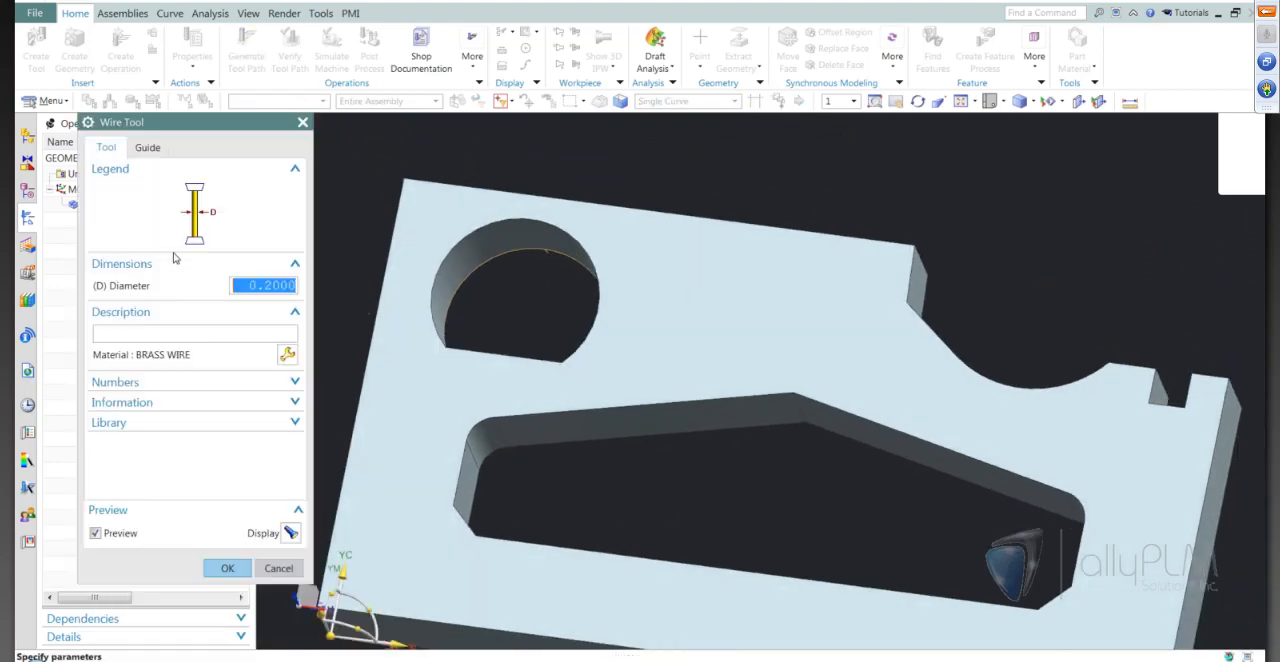
{"action": "type", "text": ".5"}
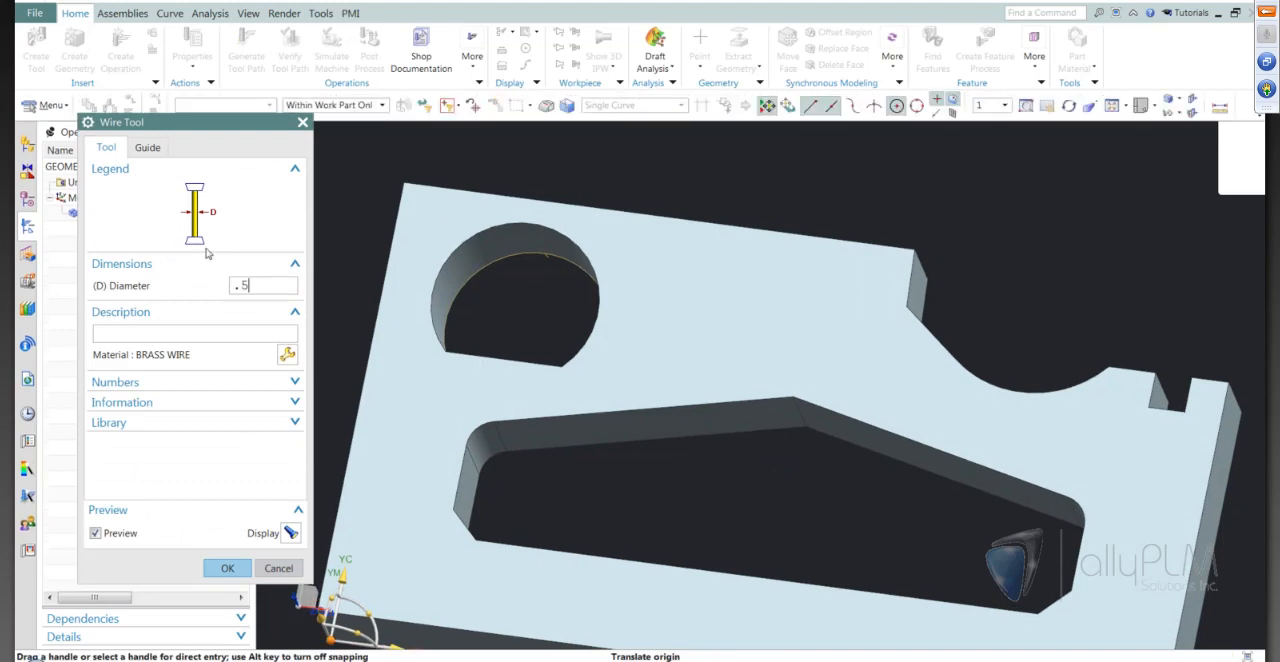
{"action": "key", "text": "Tab"}
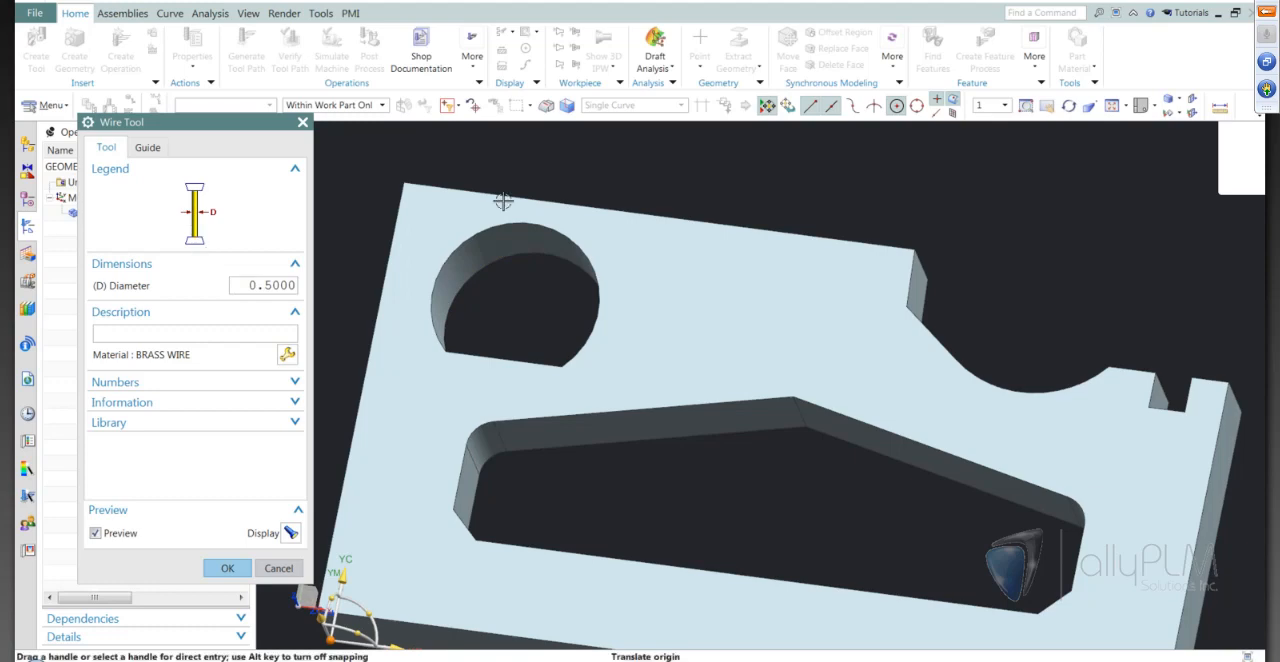
{"action": "middle_click_drag", "start_coordinate": [555, 449], "coordinate": [560, 480]}
{"action": "left_click", "coordinate": [221, 567]}
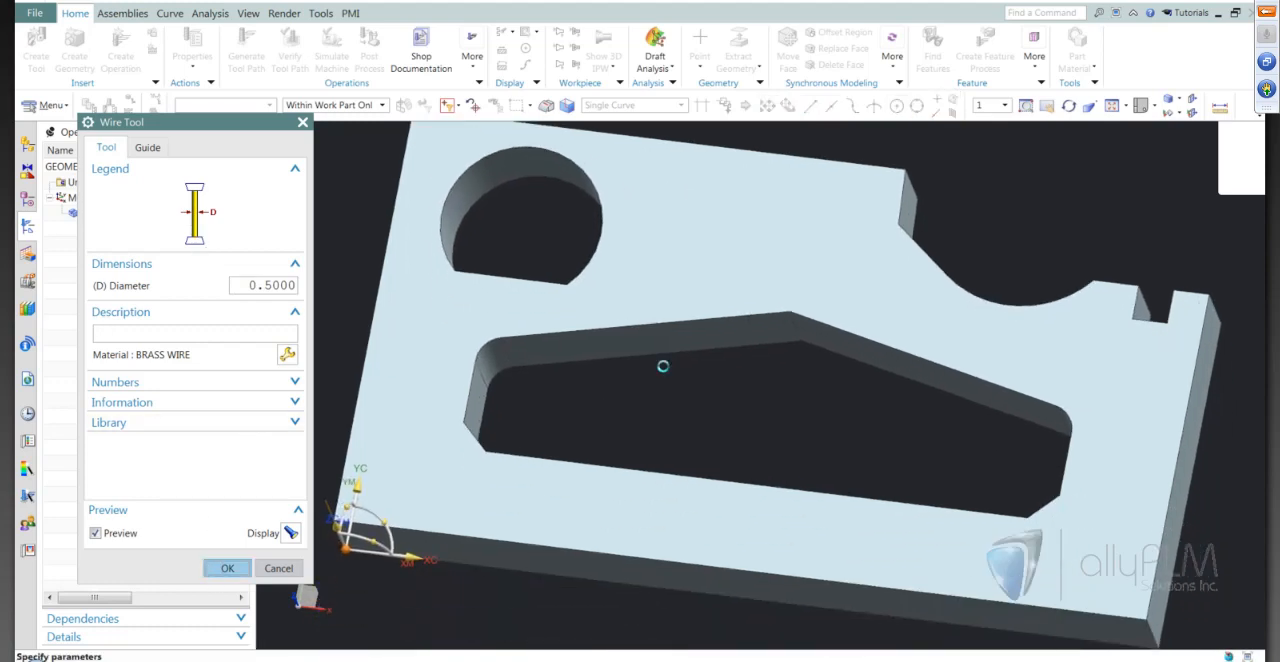
Open the cutting parameters and measure the plate's thickness as a projected distance along the vertical axis
{"action": "middle_click_drag", "start_coordinate": [650, 374], "coordinate": [385, 402]}
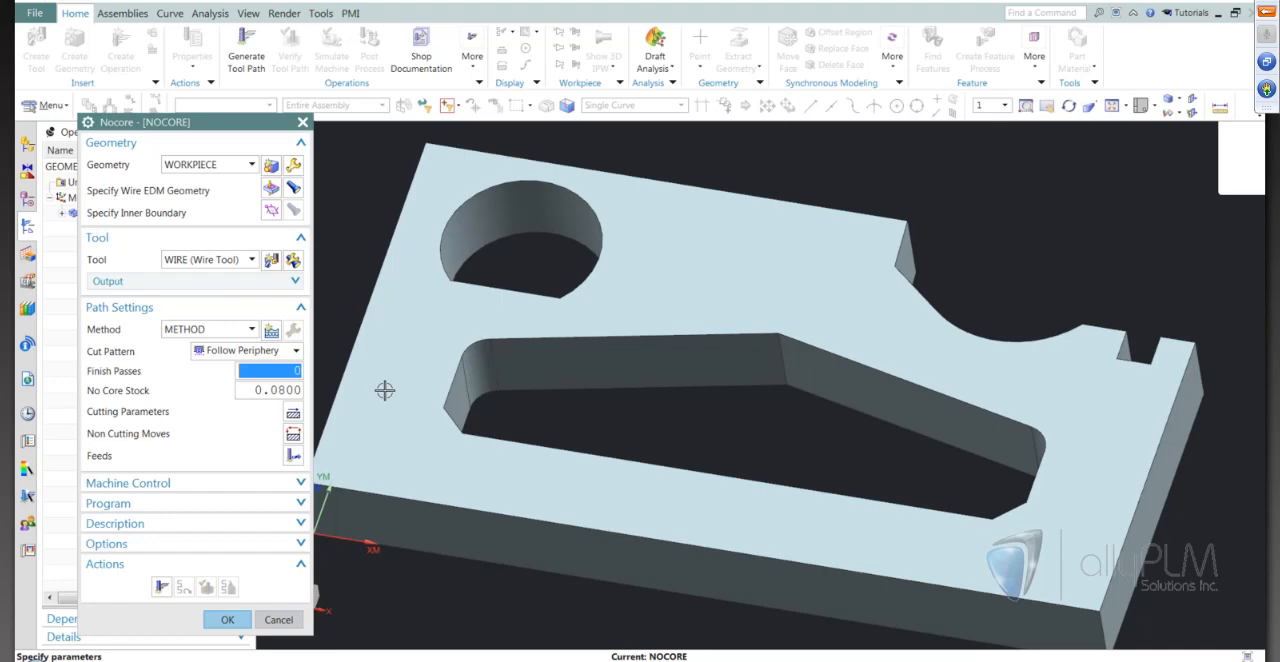
{"action": "key", "text": "ctrl+f"}
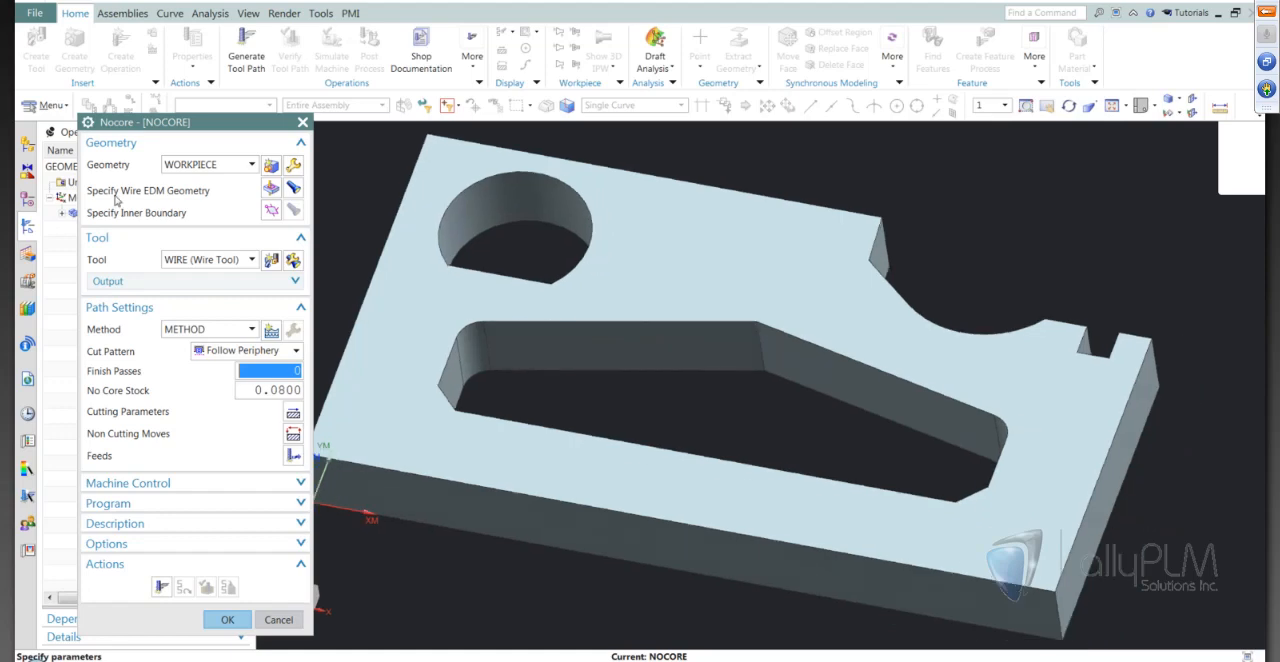
{"action": "left_click", "coordinate": [293, 411]}
{"action": "middle_click_drag", "start_coordinate": [803, 303], "coordinate": [1143, 154]}
{"action": "left_click", "coordinate": [1220, 107]}
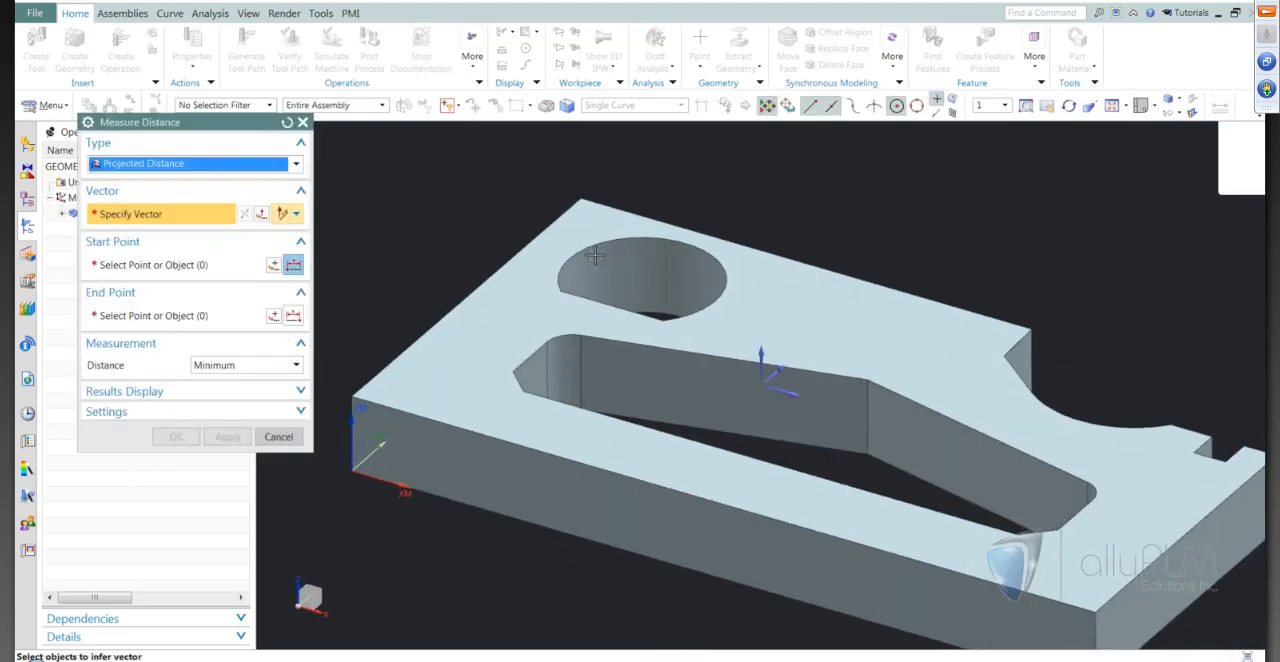
{"action": "left_click", "coordinate": [765, 352]}
{"action": "left_click", "coordinate": [765, 326]}
{"action": "middle_click_drag", "start_coordinate": [763, 323], "coordinate": [330, 297]}
{"action": "left_click", "coordinate": [603, 455]}
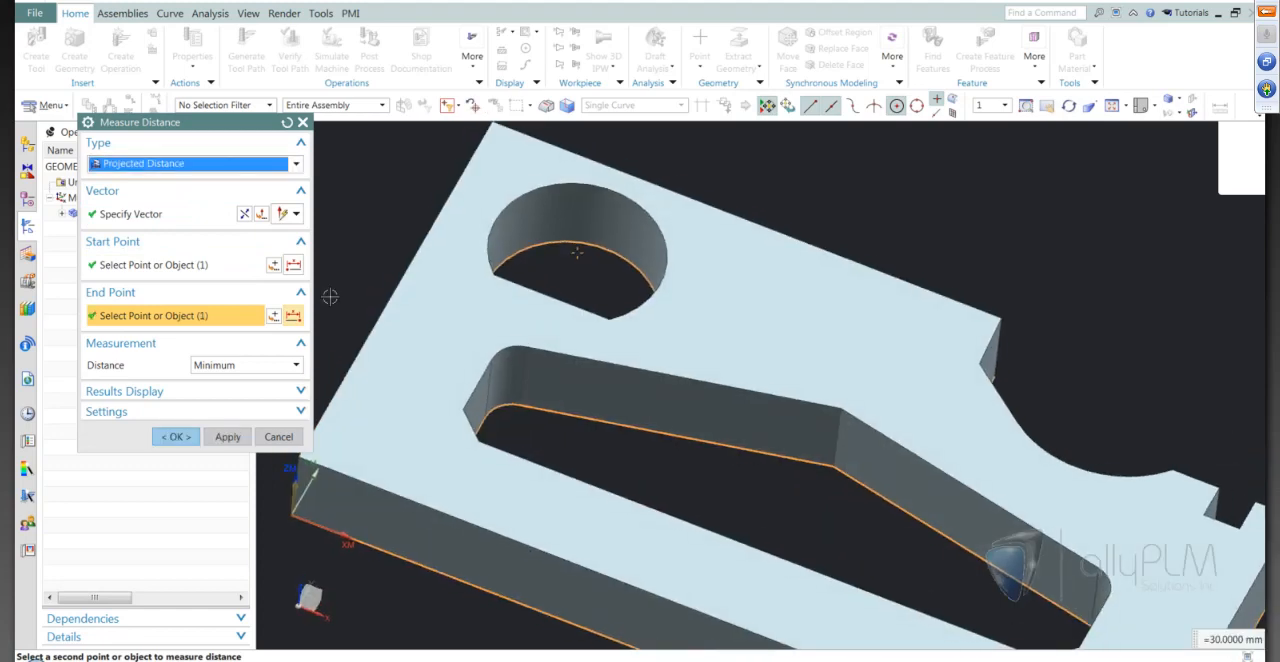
{"action": "left_click", "coordinate": [176, 436]}
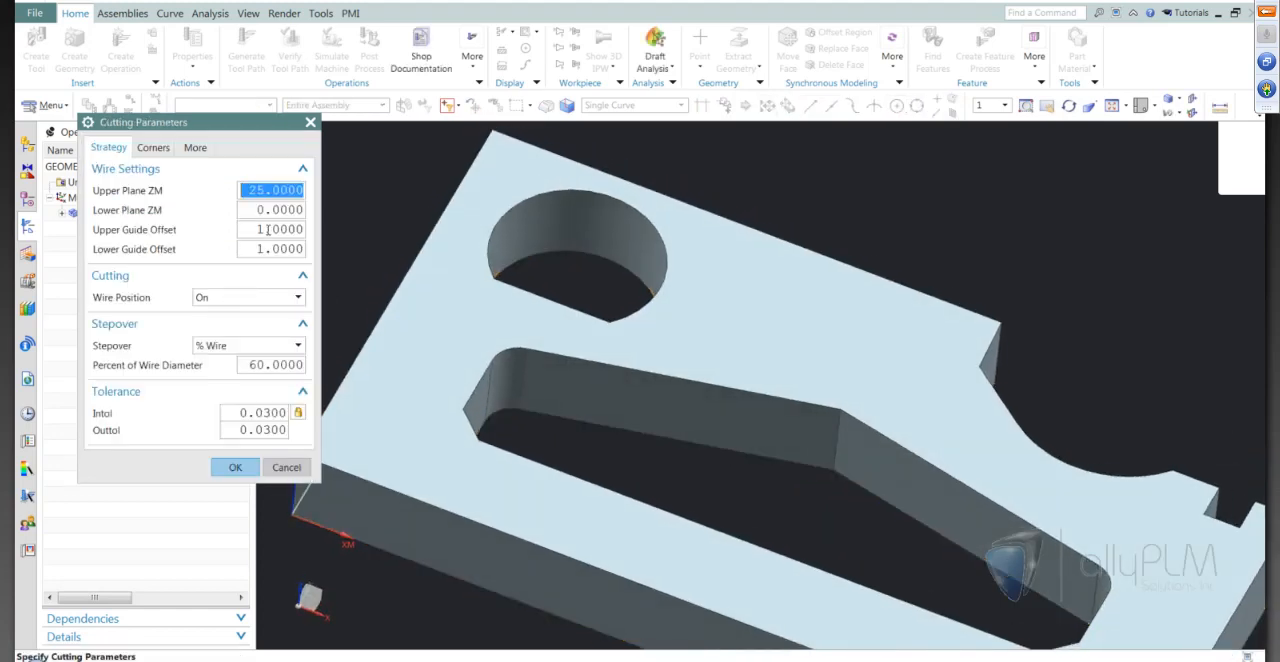
Set the Upper Plane ZM to 30 and the wire position to Tanto in the cutting parameters
{"action": "type", "text": "30"}
{"action": "left_click", "coordinate": [267, 229]}
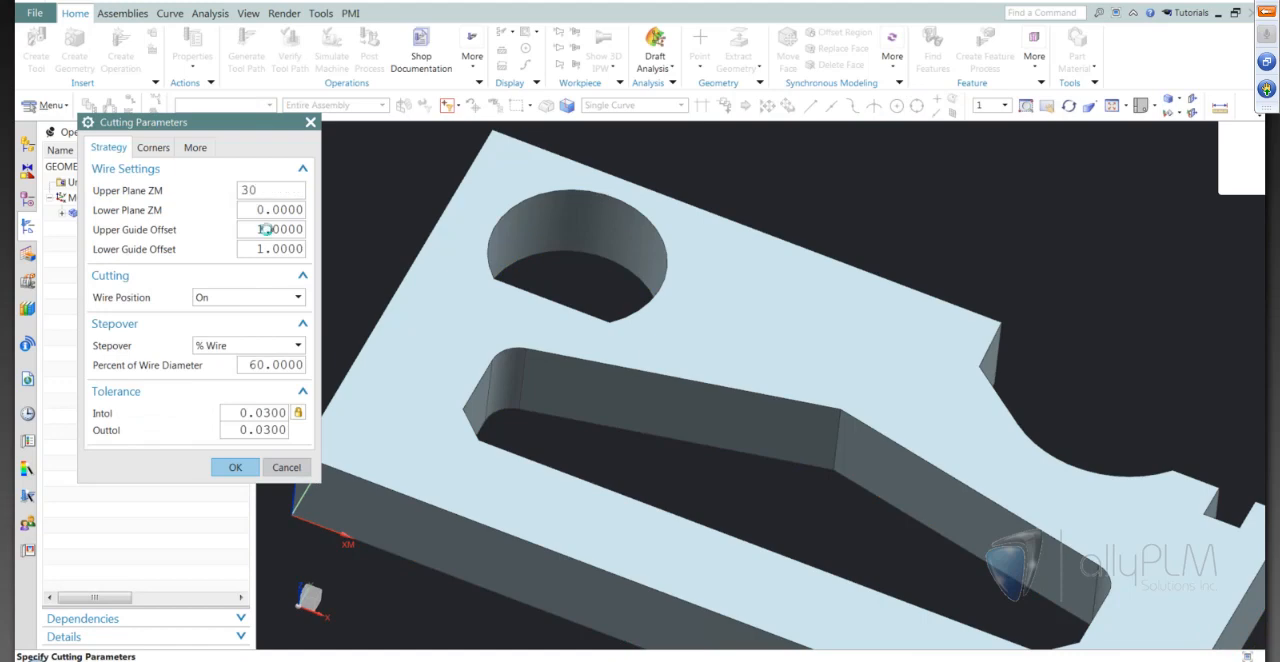
{"action": "key", "text": "Tab"}
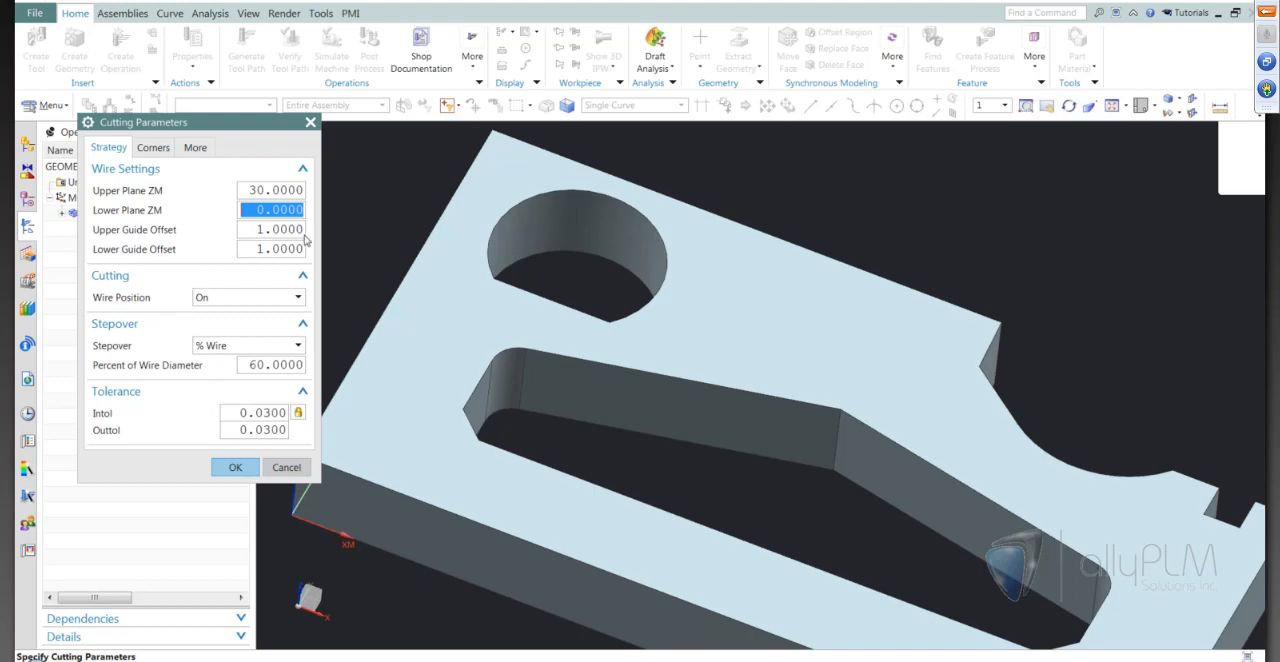
{"action": "left_click", "coordinate": [271, 303]}
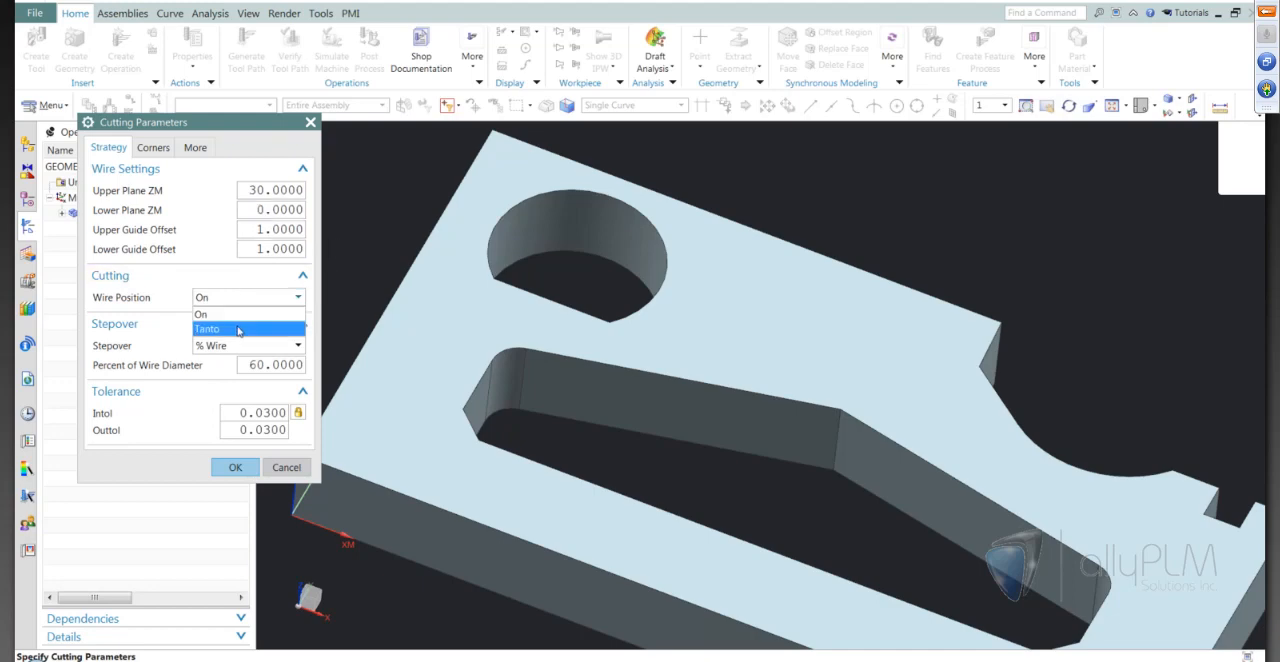
{"action": "left_click", "coordinate": [240, 329]}
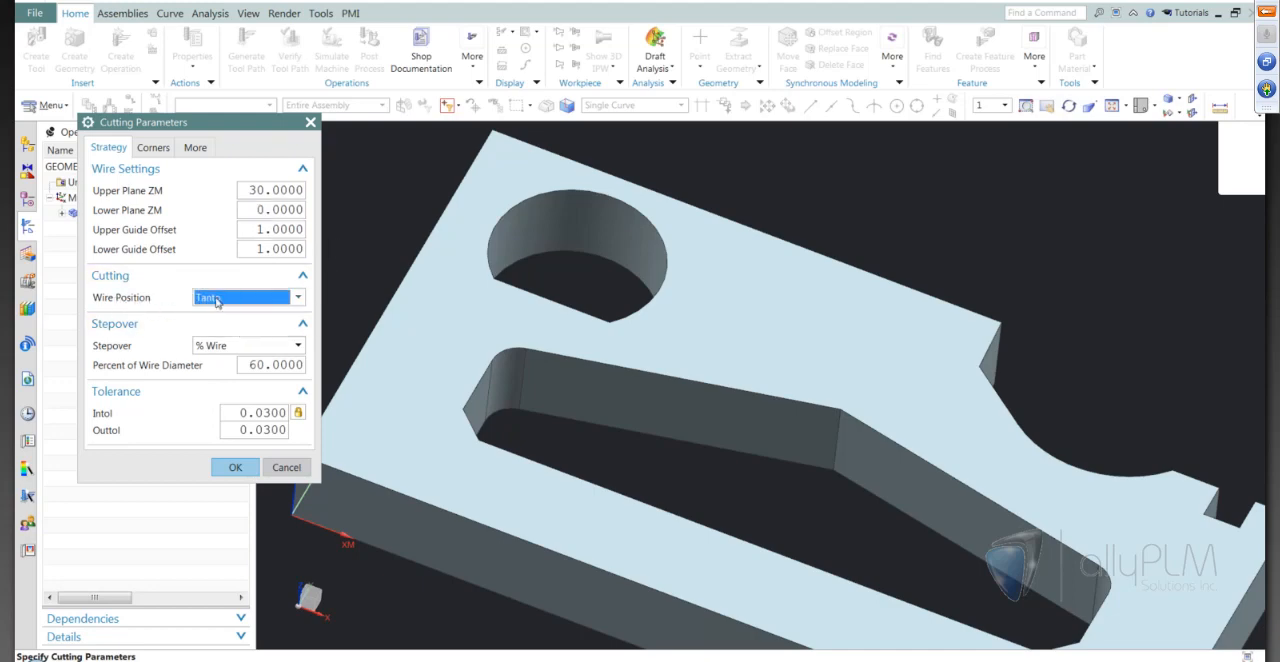
{"action": "mouse_move", "coordinate": [674, 435]}
{"action": "middle_mouse_down"}
{"action": "mouse_move", "coordinate": [704, 448]}
{"action": "mouse_move", "coordinate": [585, 473]}
{"action": "middle_mouse_up"}
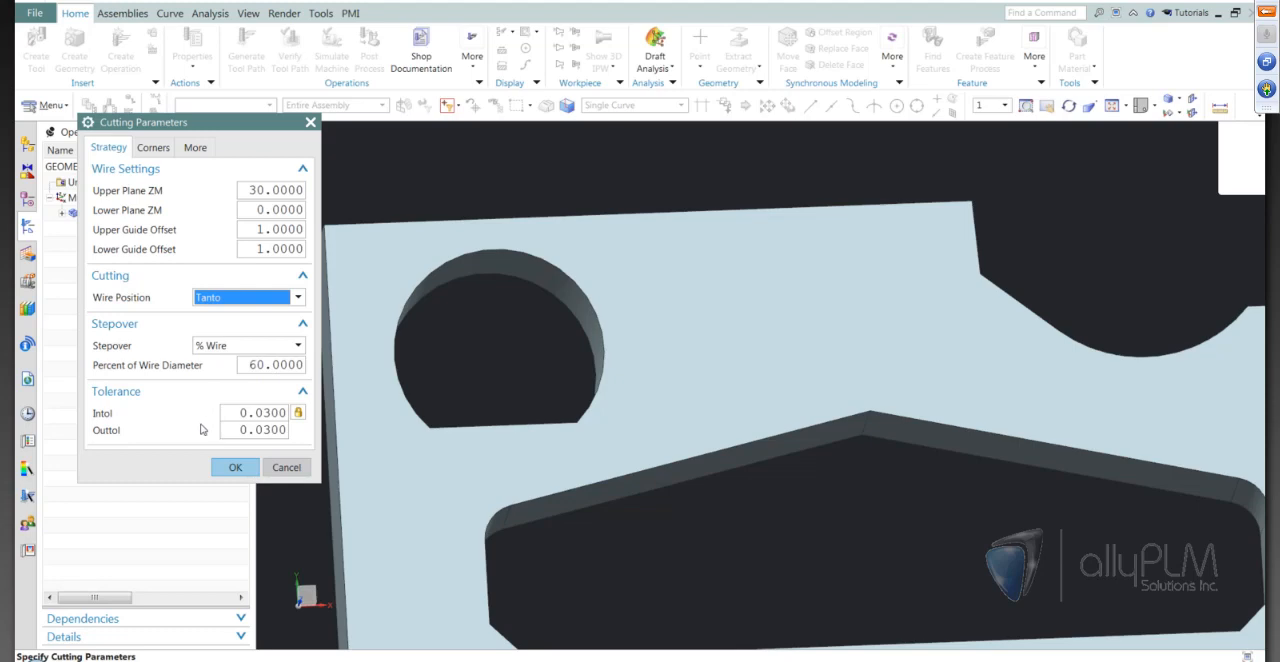
{"action": "left_click", "coordinate": [233, 467]}
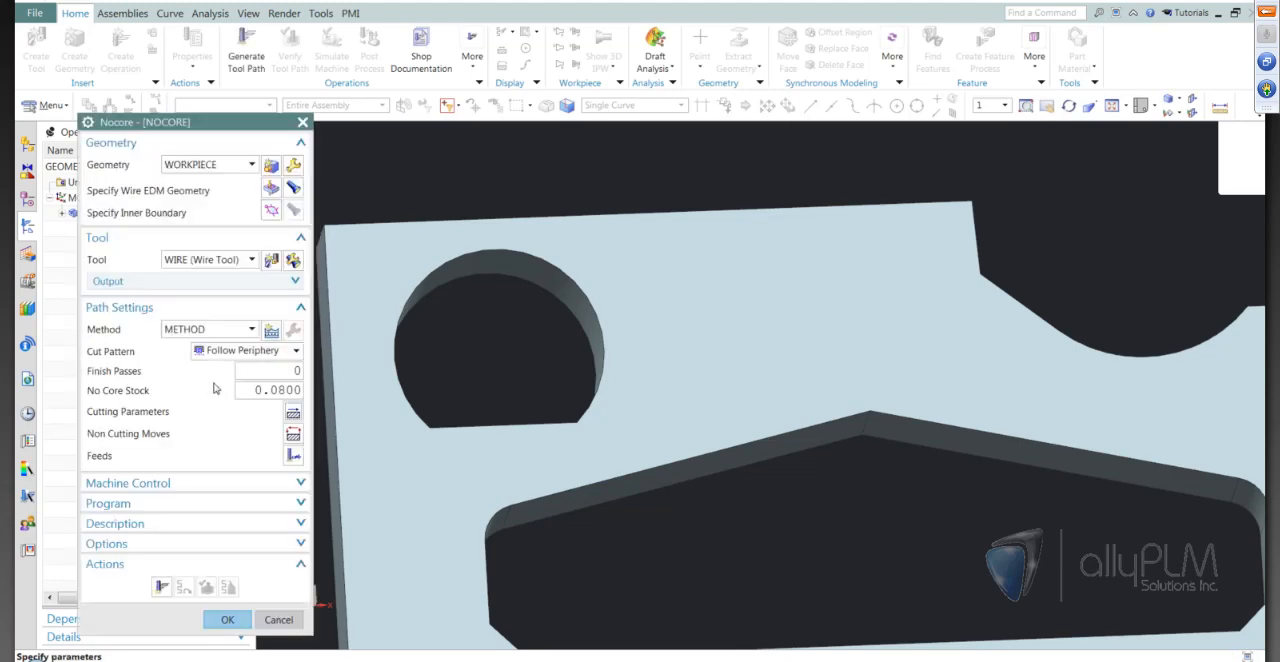
Generate the Nocore tool path for the round opening and inspect it up close
{"action": "left_click", "coordinate": [161, 587]}
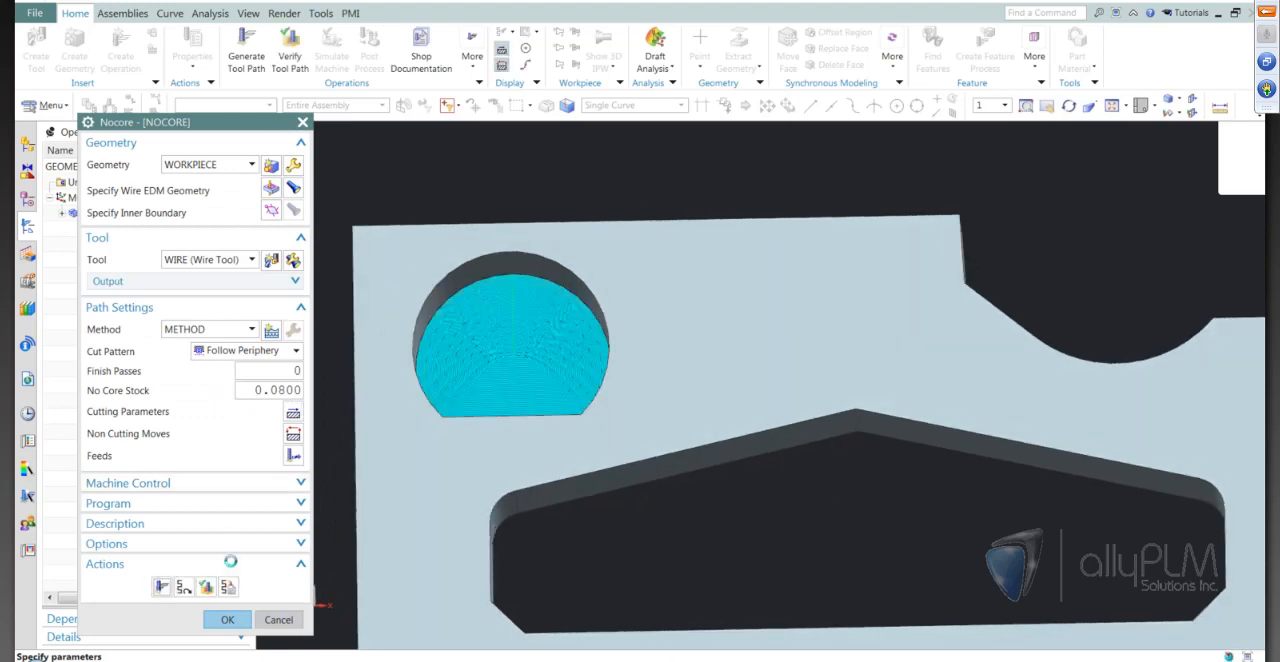
{"action": "left_click", "coordinate": [639, 350]}
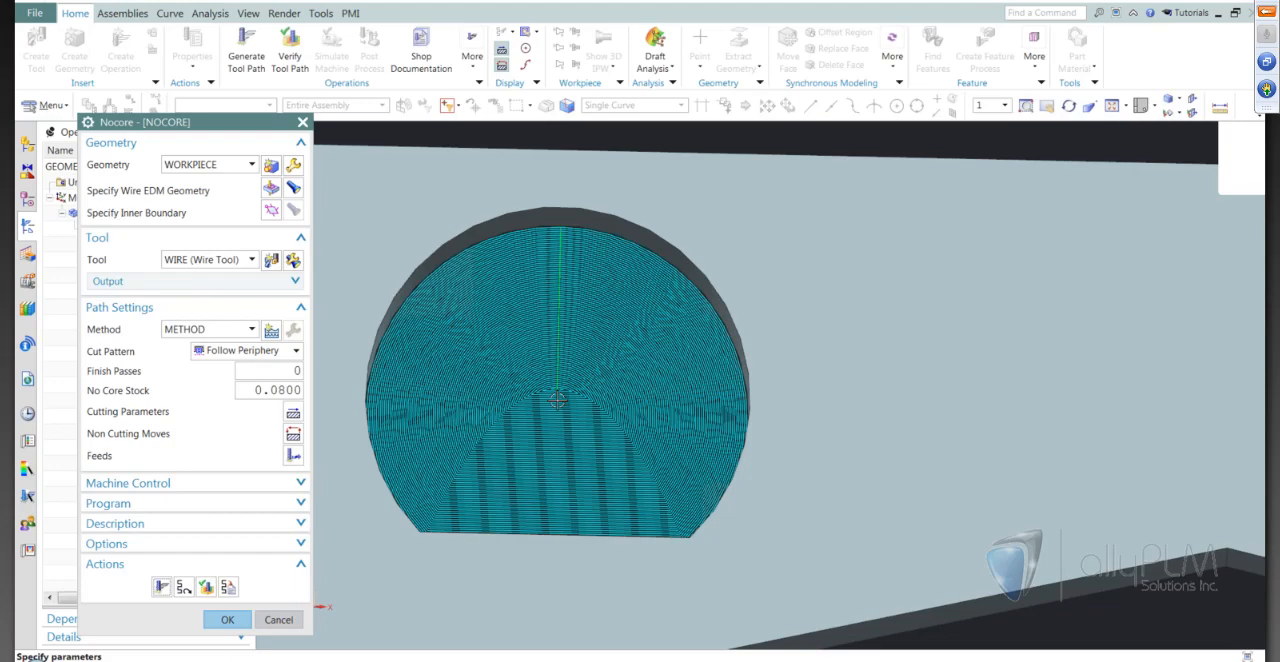
{"action": "middle_click_drag", "start_coordinate": [557, 400], "coordinate": [545, 360]}
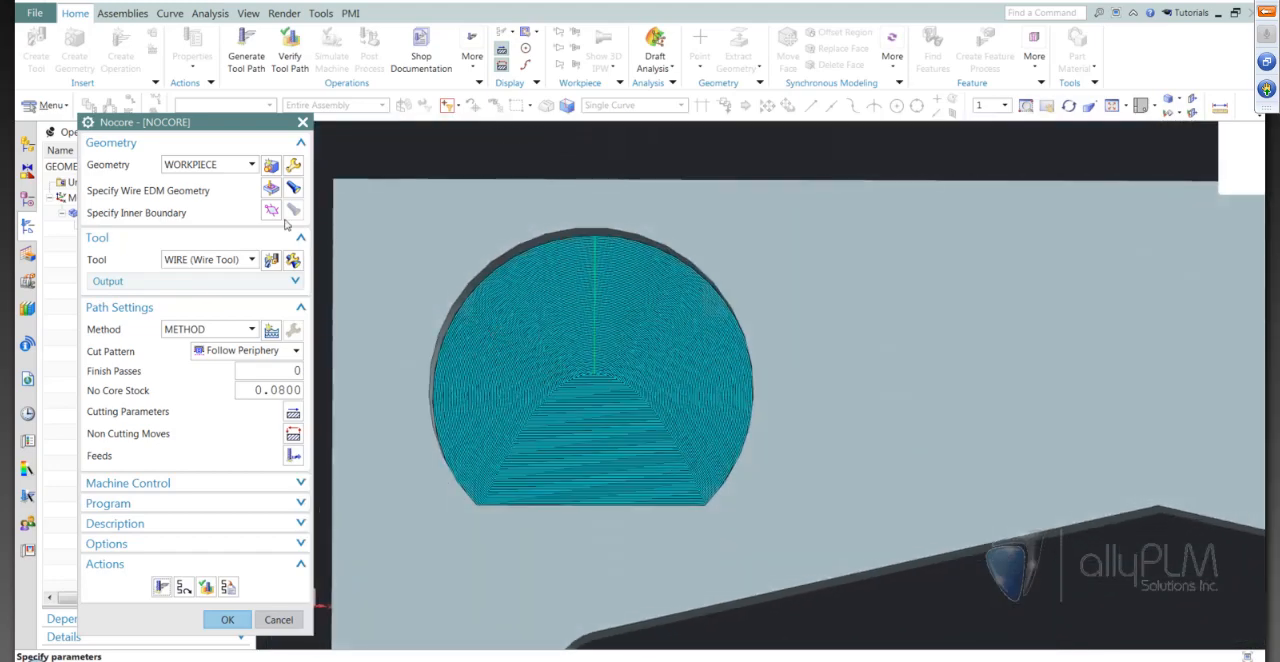
Edit the wire EDM geometry's control points to specify the thread hole point at the round opening's arc centre
{"action": "left_click", "coordinate": [269, 191]}
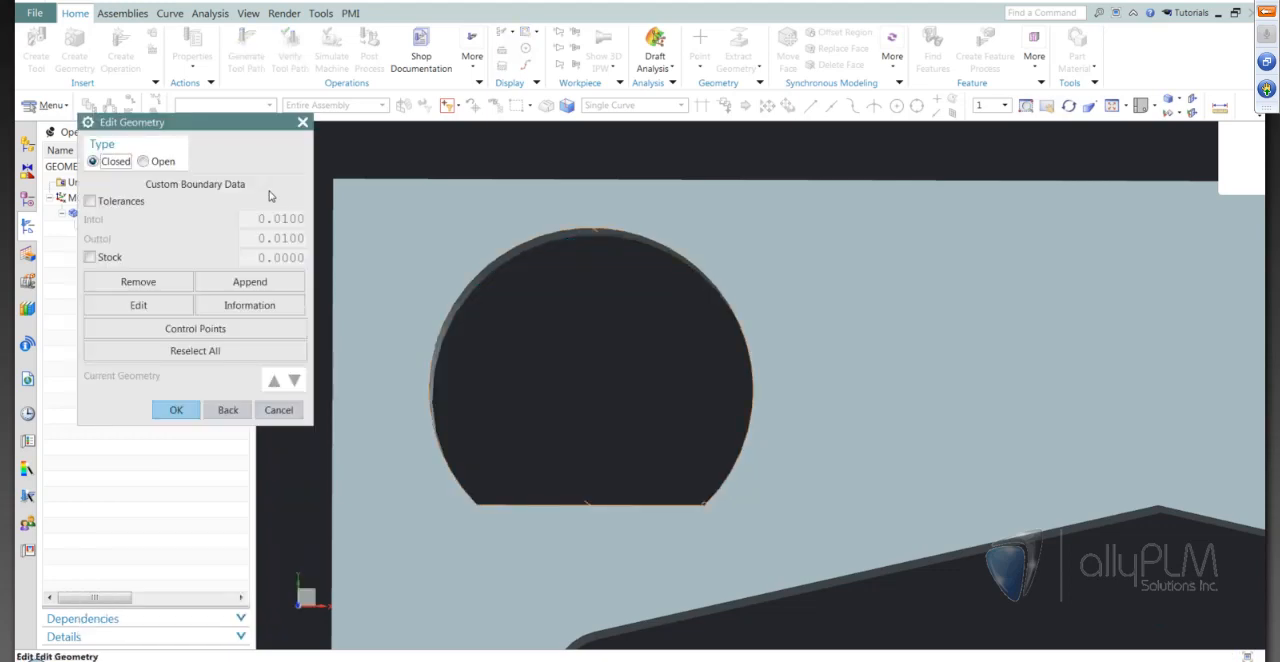
{"action": "left_click", "coordinate": [204, 336]}
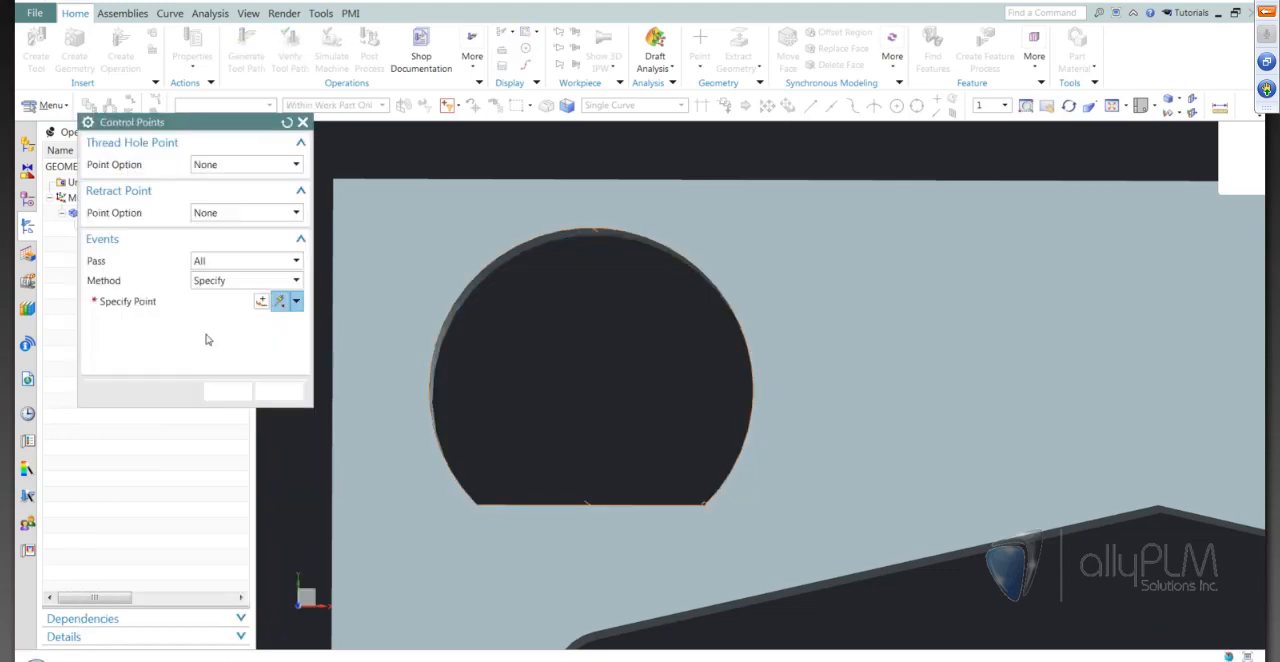
{"action": "left_click", "coordinate": [240, 170]}
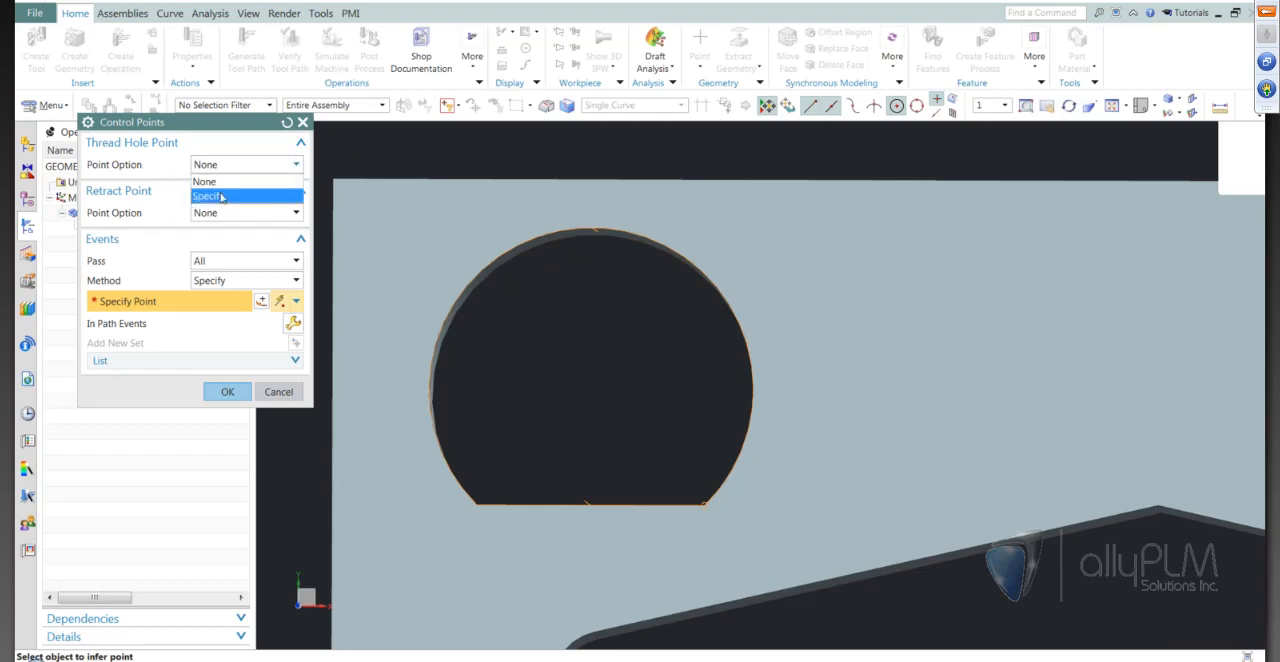
{"action": "left_click", "coordinate": [236, 190]}
{"action": "left_click", "coordinate": [613, 232]}
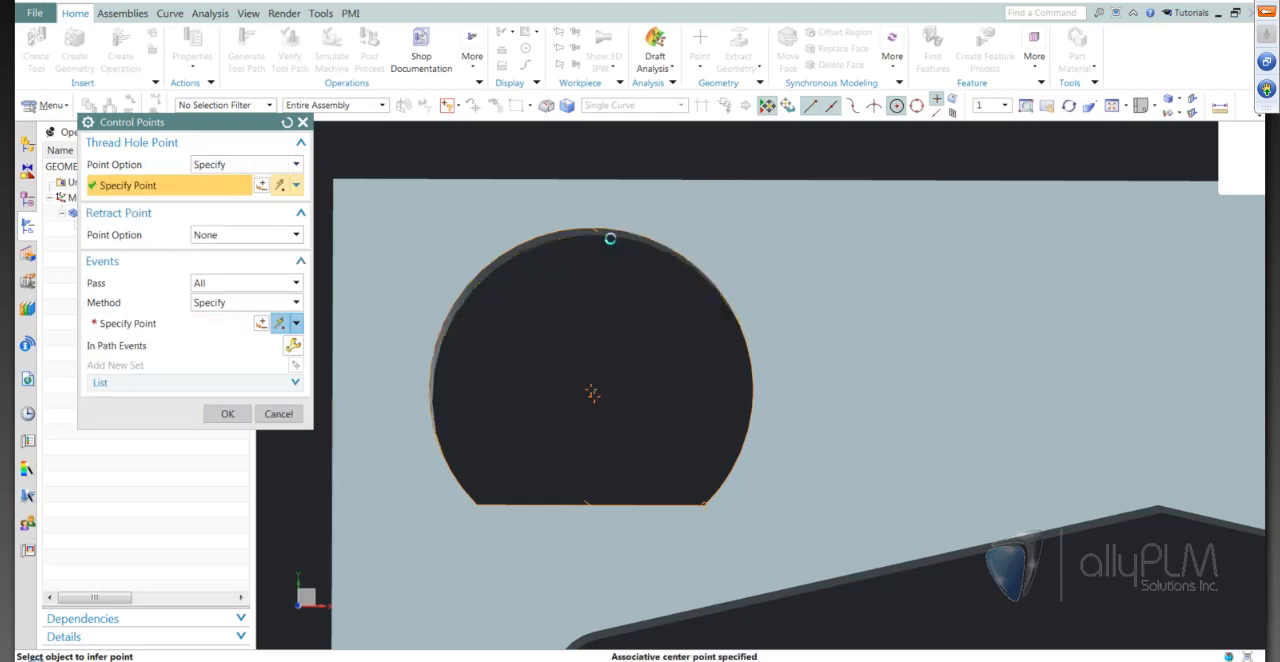
Accept the thread hole point and edited geometry, regenerate the Nocore tool path, and inspect it in the round opening
{"action": "left_click", "coordinate": [228, 414]}
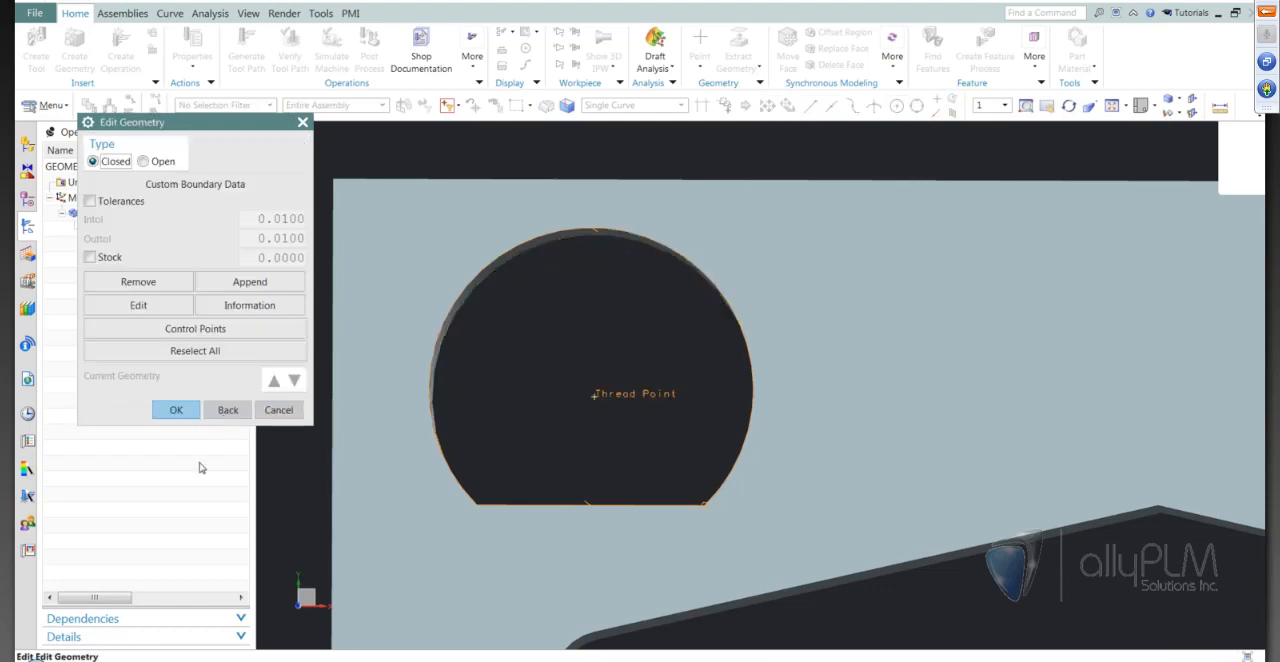
{"action": "left_click", "coordinate": [170, 410]}
{"action": "left_click", "coordinate": [162, 587]}
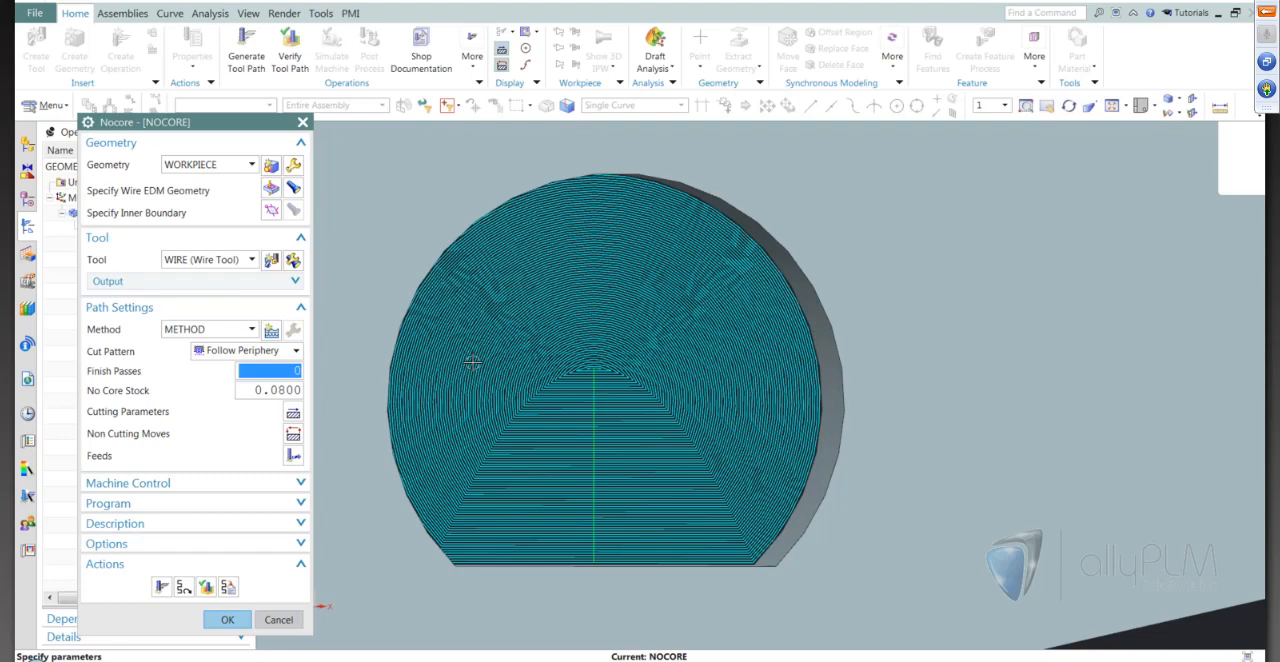
{"action": "scroll", "coordinate": [752, 379], "scroll_direction": "down", "scroll_amount": 2}
{"action": "middle_click_drag", "start_coordinate": [752, 379], "coordinate": [729, 434]}
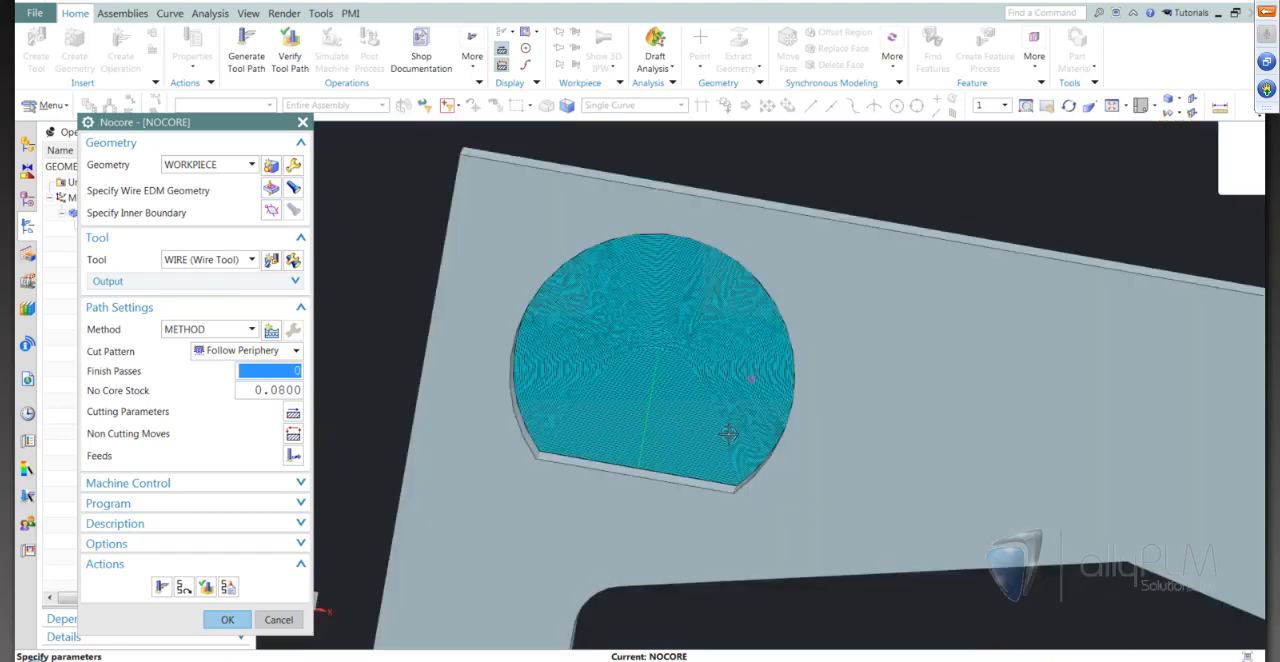
Try the Spiral cut pattern by generating the Nocore tool path and inspecting it up close
{"action": "left_click", "coordinate": [160, 588]}
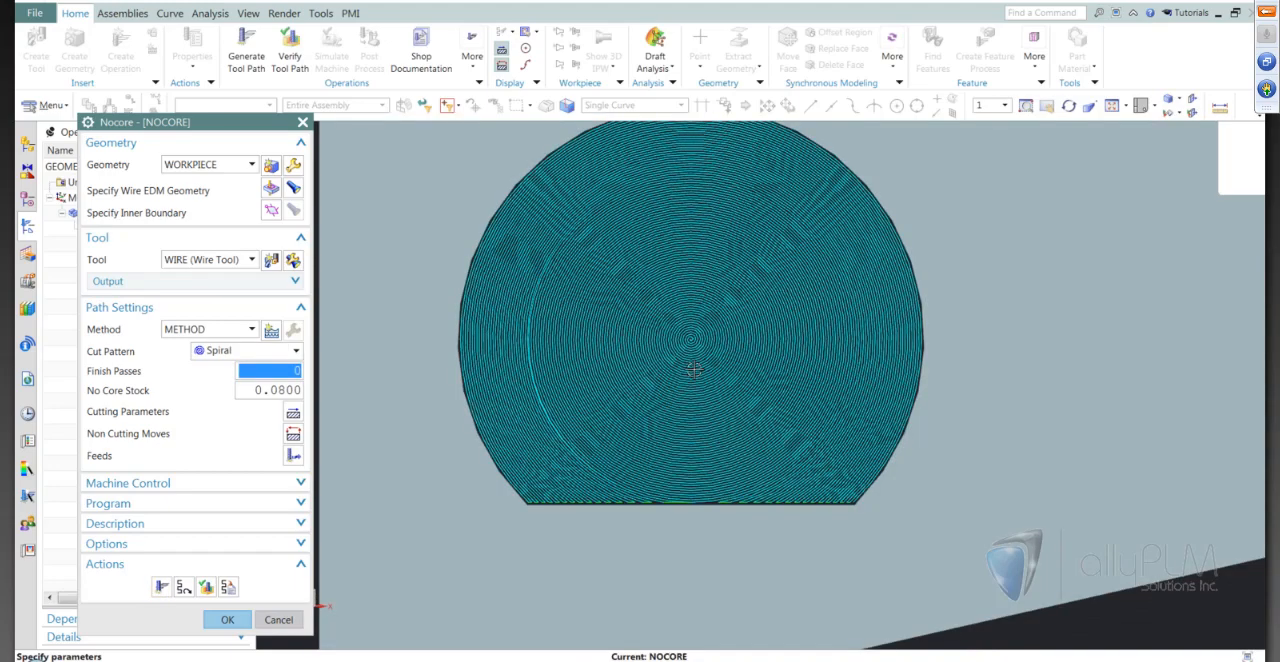
{"action": "scroll", "coordinate": [694, 370], "scroll_direction": "up", "scroll_amount": 1}
{"action": "scroll", "coordinate": [625, 402], "scroll_direction": "down", "scroll_amount": 1}
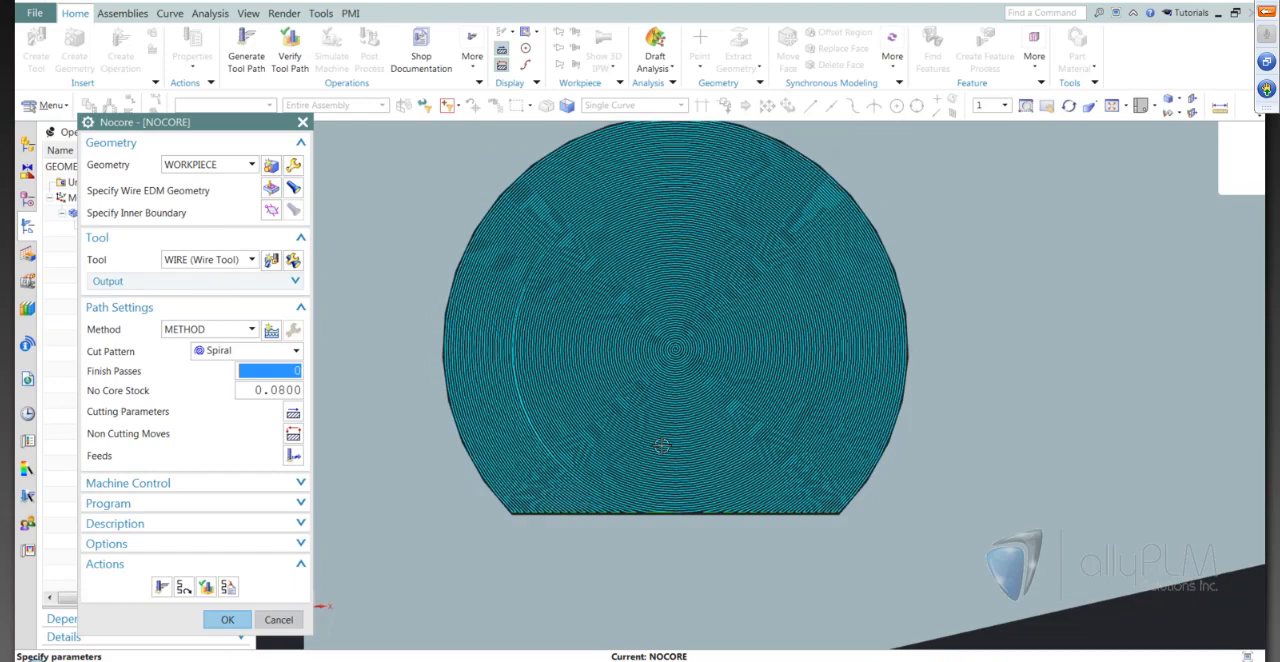
{"action": "scroll", "coordinate": [661, 446], "scroll_direction": "up", "scroll_amount": 1}
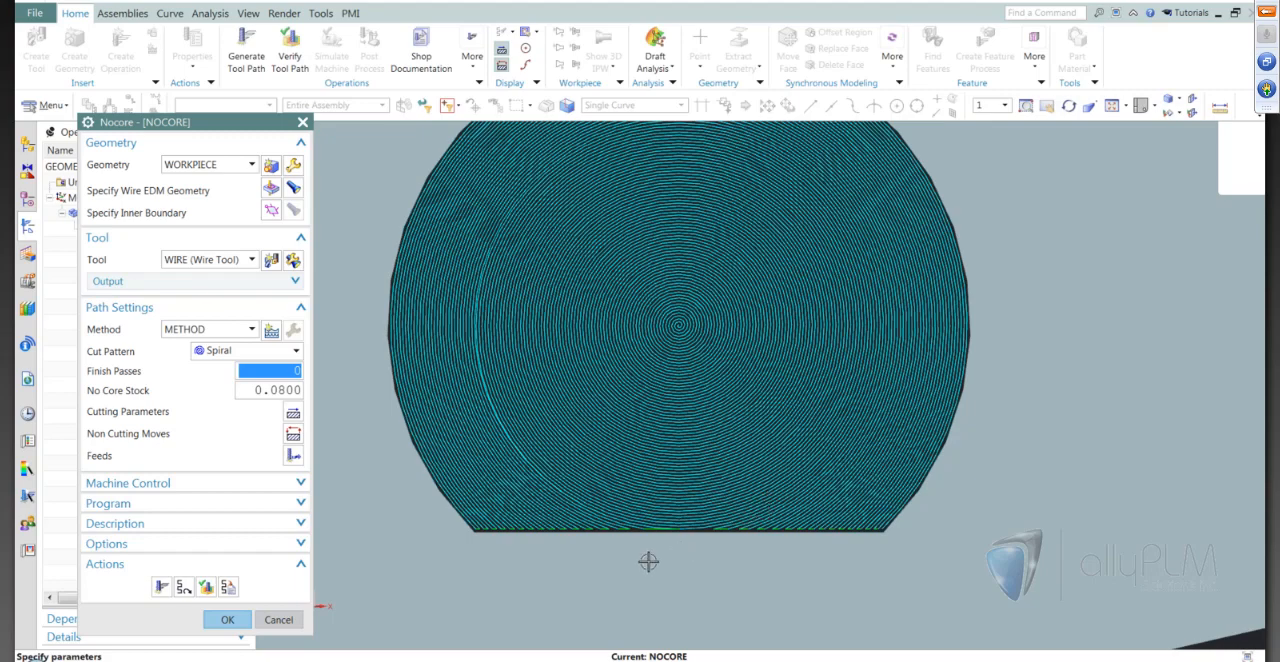
{"action": "scroll", "coordinate": [648, 562], "scroll_direction": "down", "scroll_amount": 1}
Set the cut pattern to Follow Periphery, regenerate the tool path and accept the Nocore operation
{"action": "left_click", "coordinate": [225, 351]}
{"action": "left_click", "coordinate": [240, 371]}
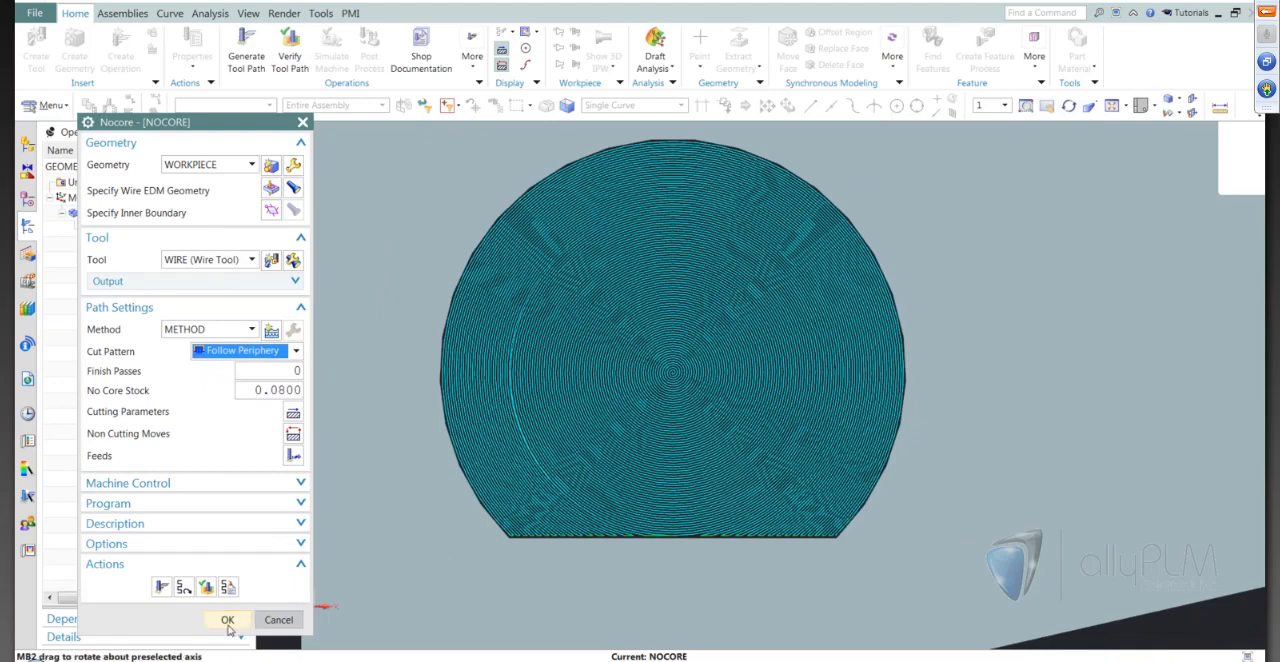
{"action": "left_click", "coordinate": [161, 589]}
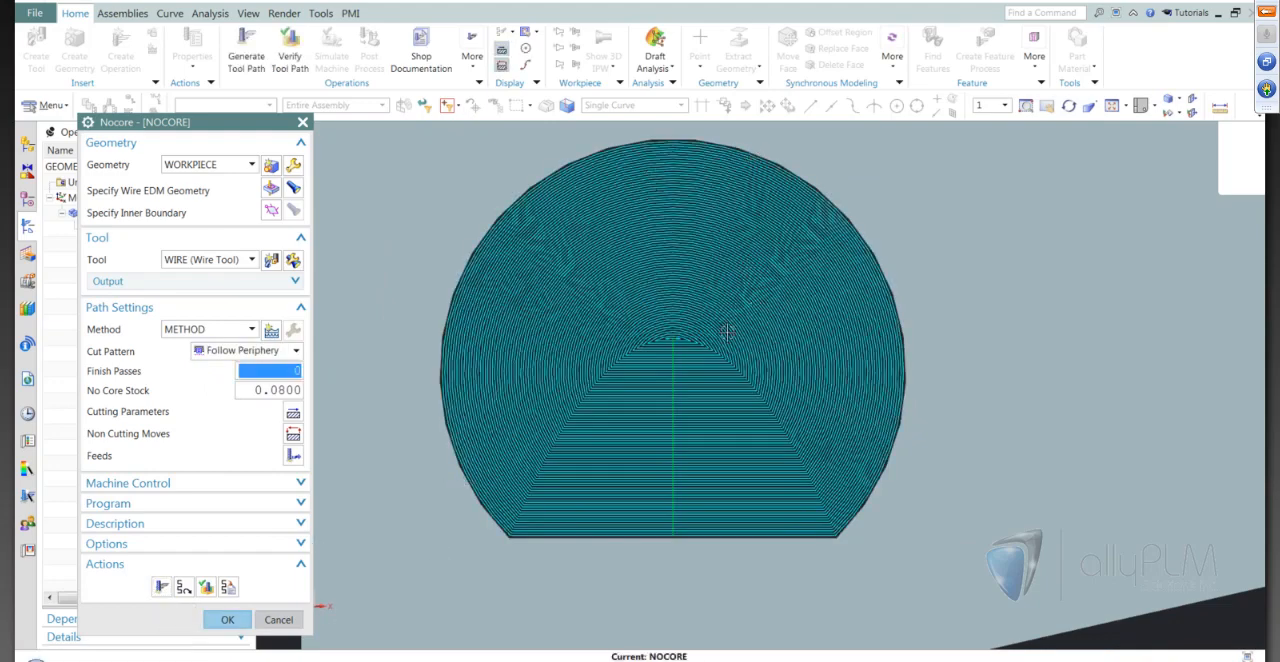
{"action": "scroll", "coordinate": [690, 345], "scroll_direction": "down", "scroll_amount": 2}
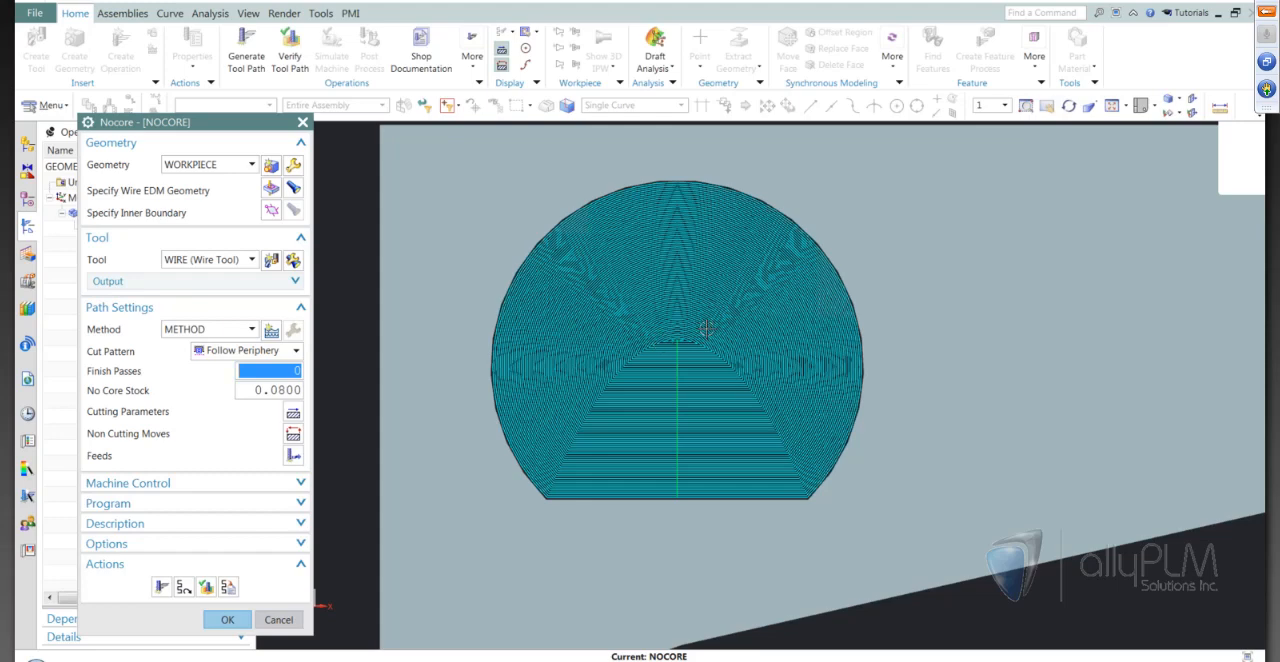
{"action": "left_click", "coordinate": [228, 620]}
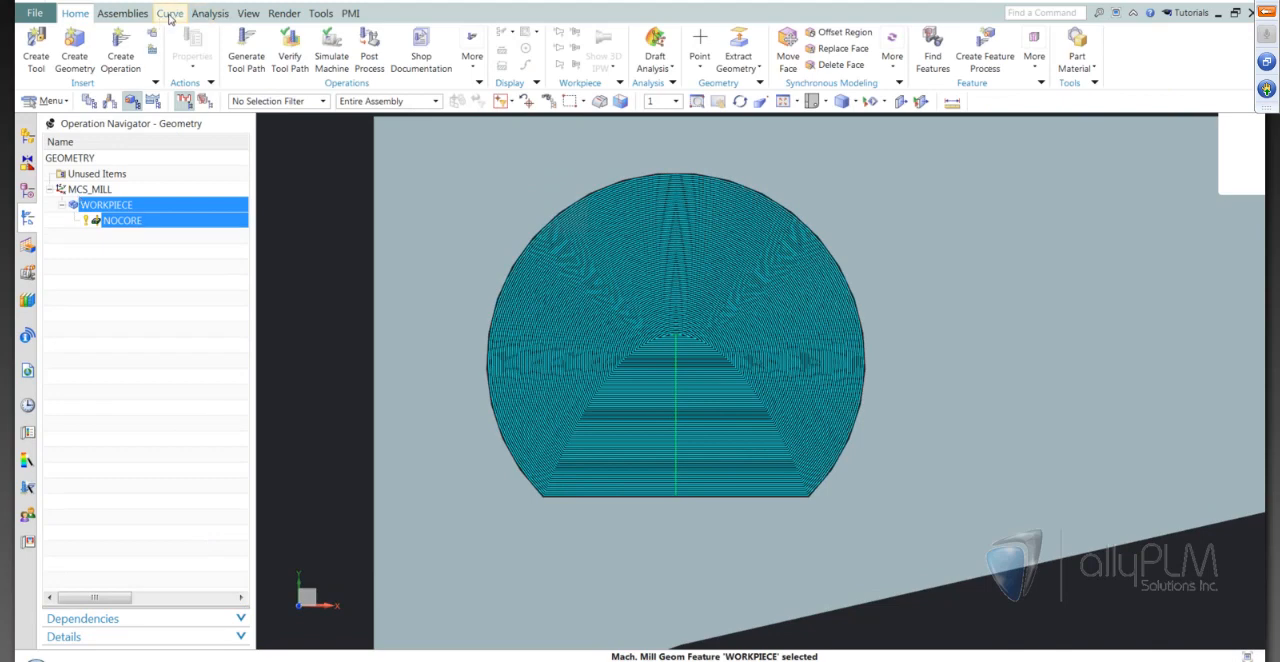
Draw a full circle of 6 mm radius centred on the round opening's arc centre, selecting from the entire assembly
{"action": "left_click", "coordinate": [170, 13]}
{"action": "left_click", "coordinate": [168, 38]}
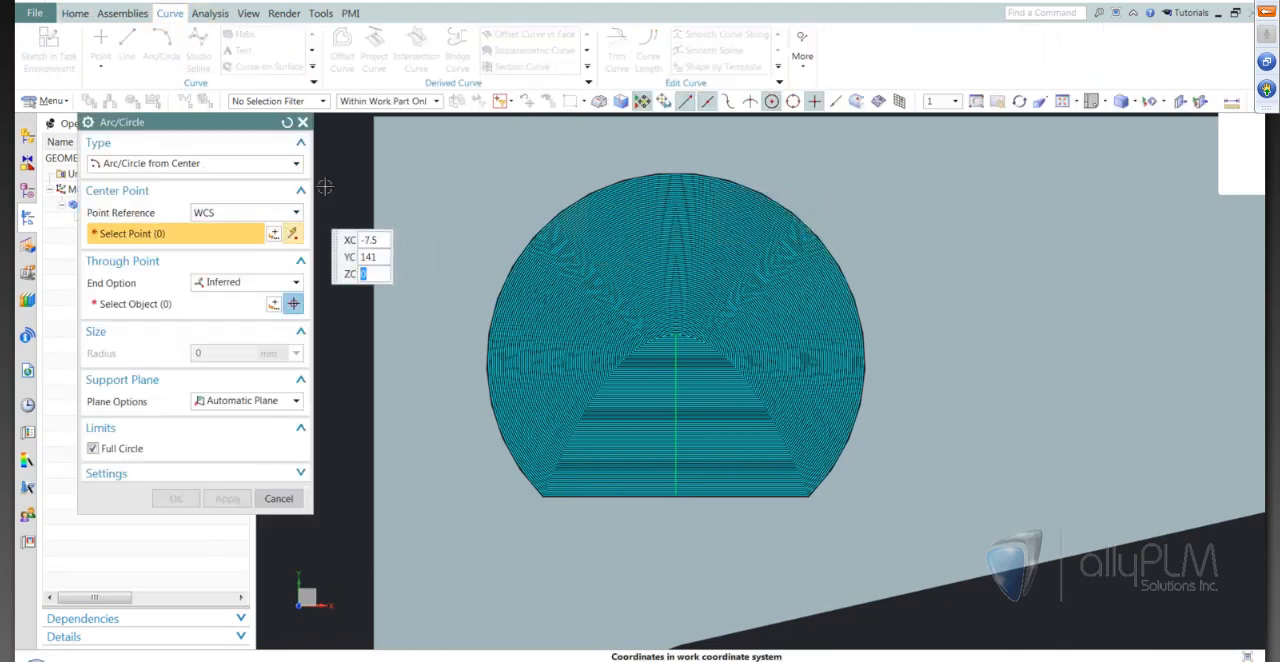
{"action": "left_click", "coordinate": [417, 104]}
{"action": "left_click", "coordinate": [378, 117]}
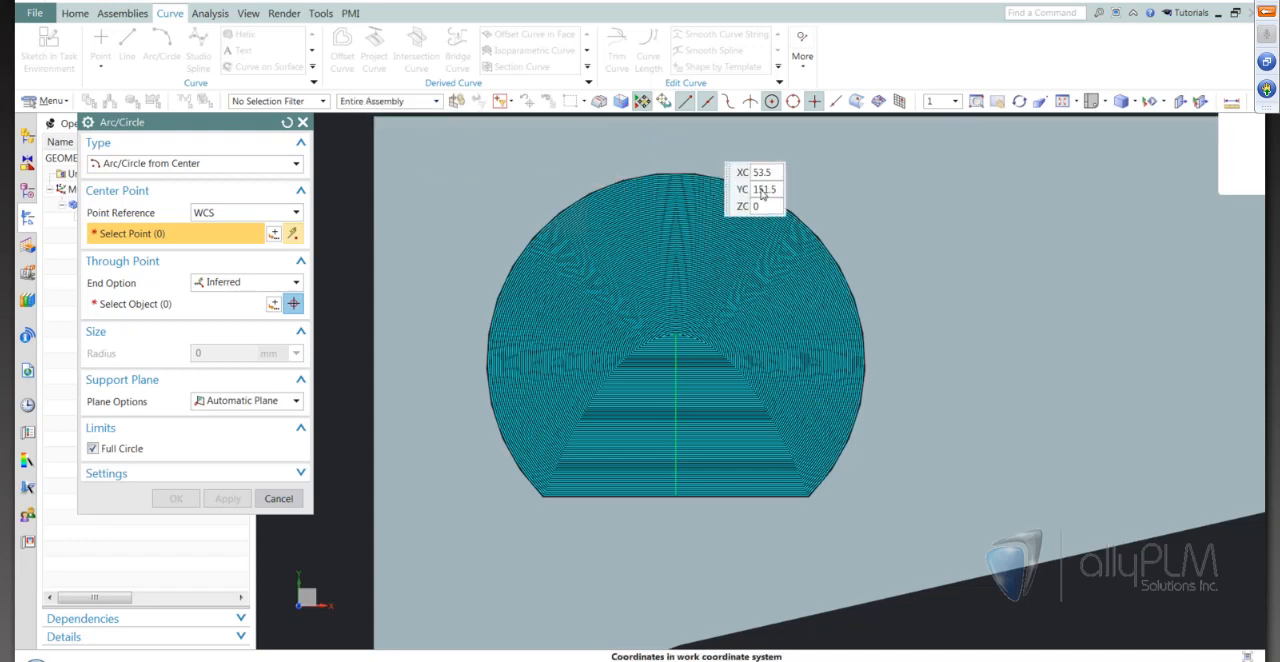
{"action": "left_click", "coordinate": [676, 176]}
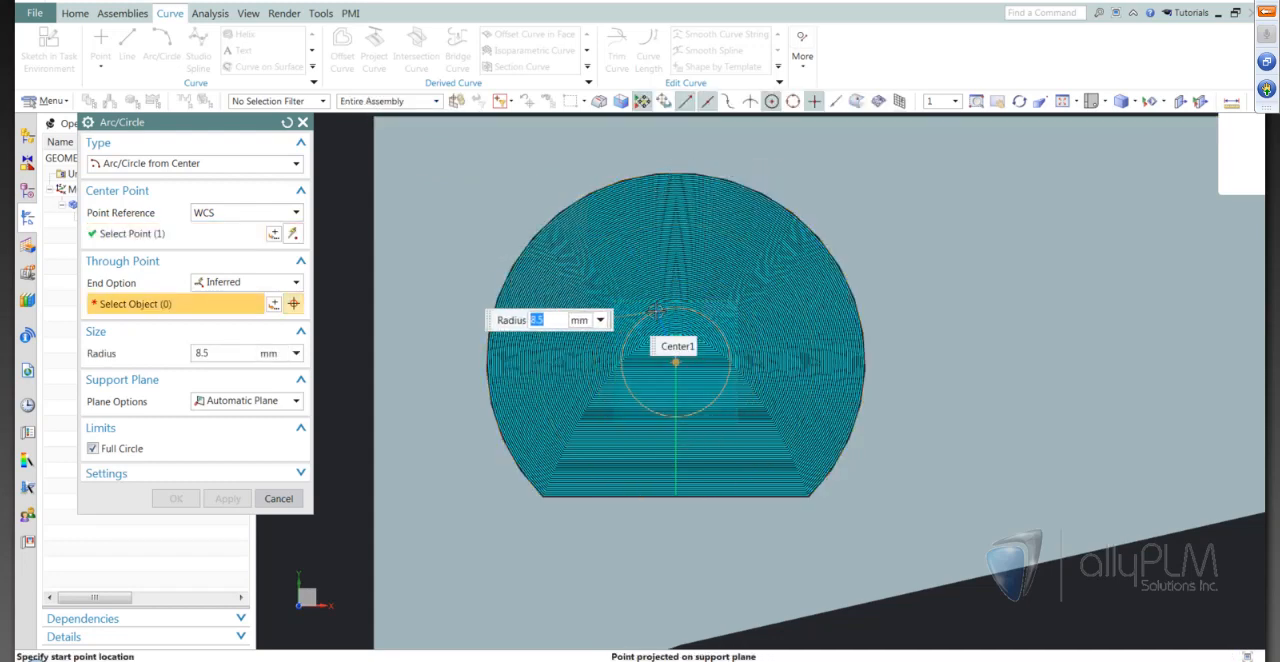
{"action": "type", "text": "6"}
{"action": "key", "text": "Return"}
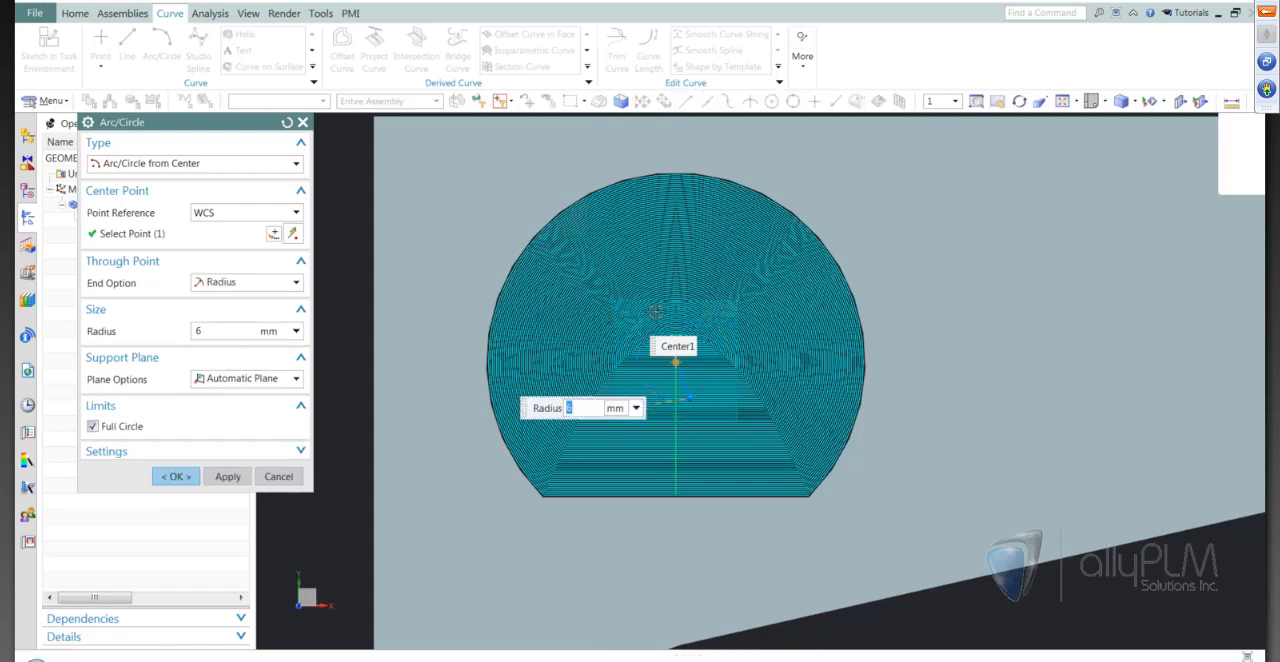
{"action": "left_click", "coordinate": [176, 476]}
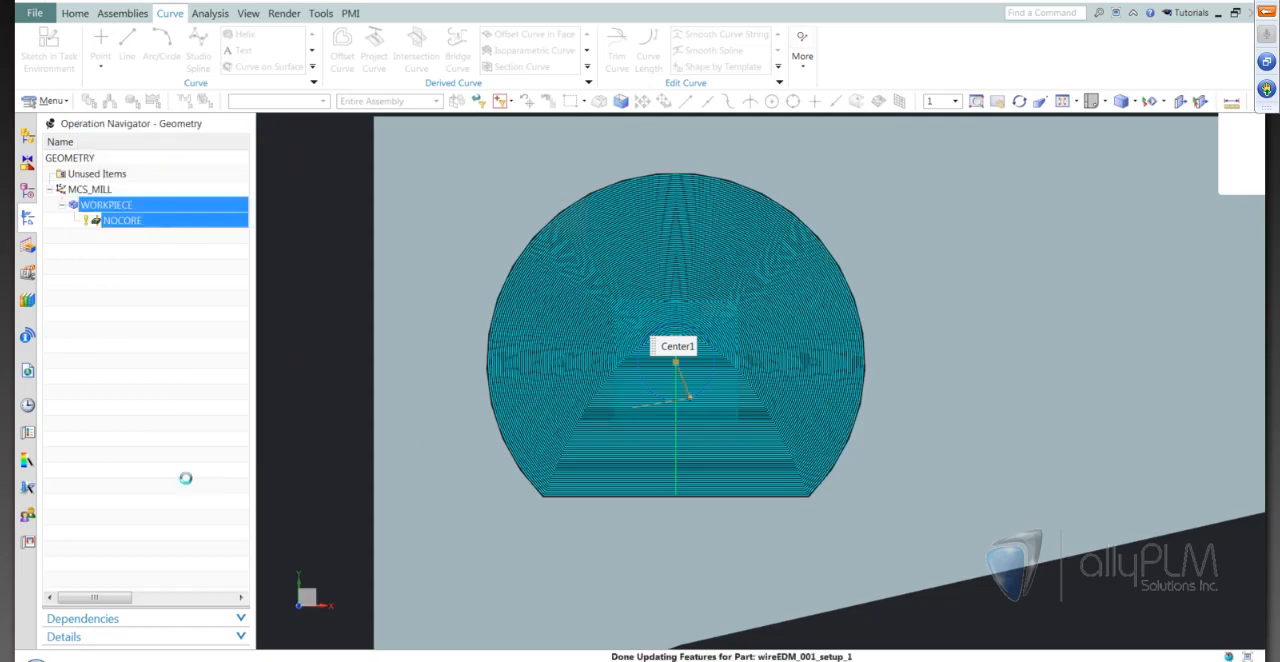
{"action": "scroll", "coordinate": [676, 325], "scroll_direction": "up", "scroll_amount": 4}
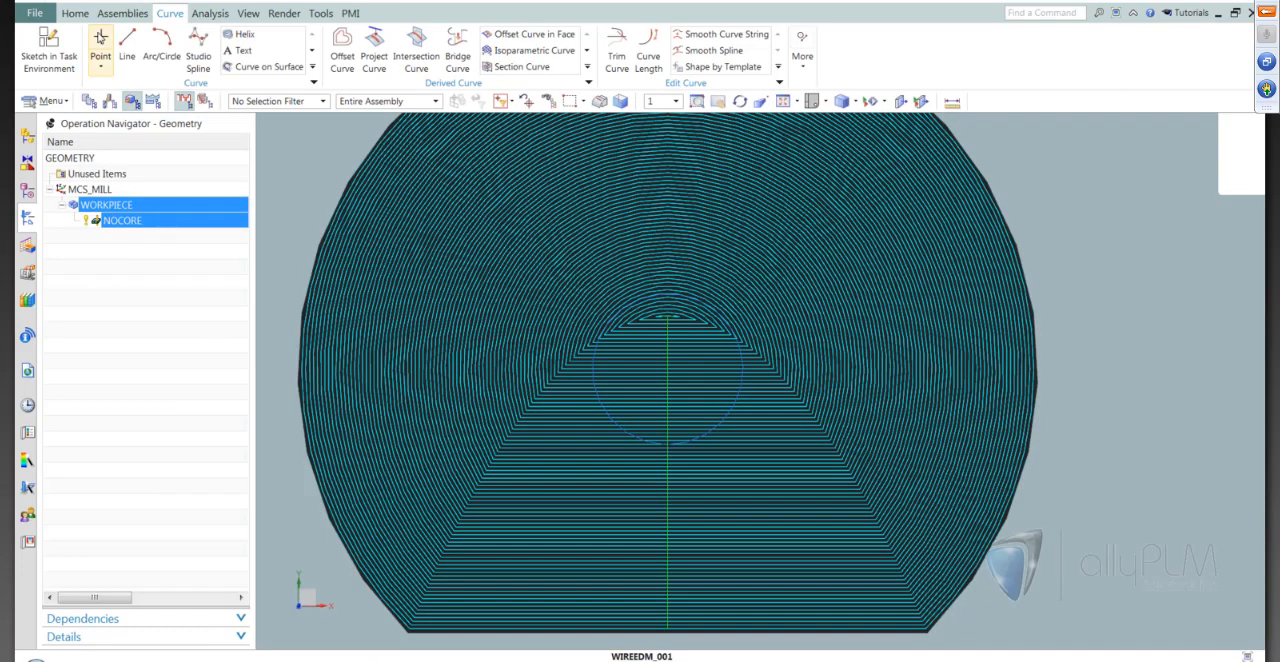
Reopen the NOCORE operation and specify the 6 mm radius circle as its inner boundary
{"action": "left_click", "coordinate": [75, 13]}
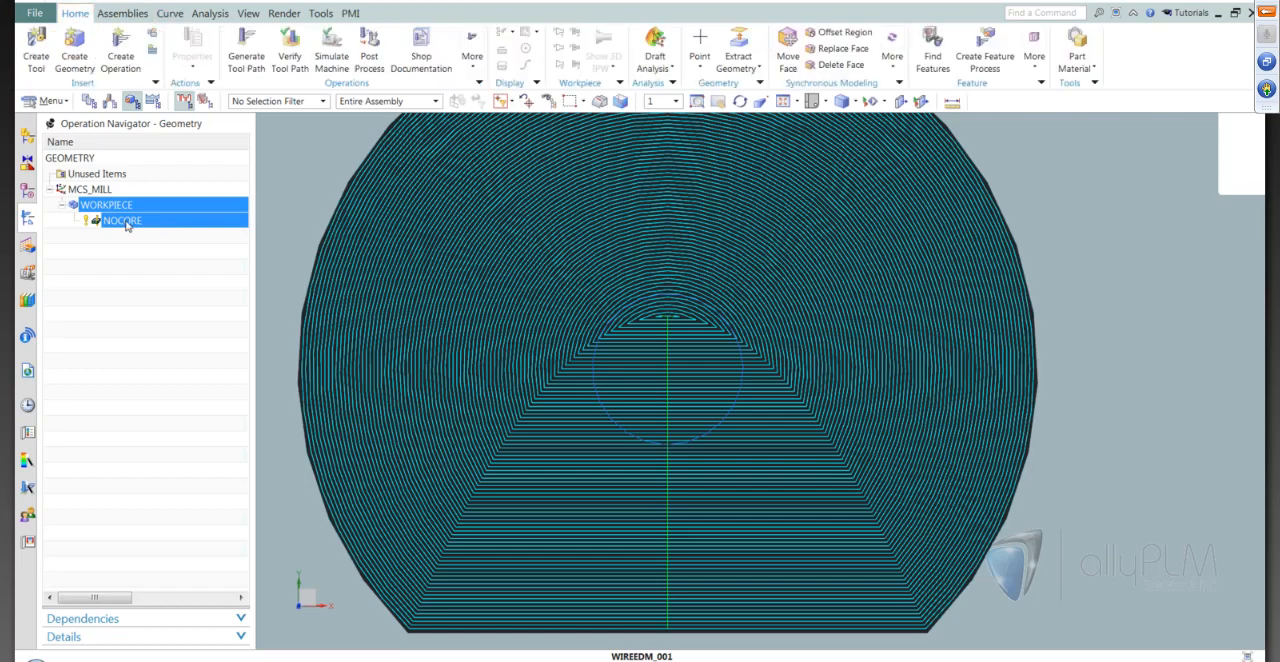
{"action": "left_click", "coordinate": [122, 220]}
{"action": "double_click", "coordinate": [122, 220]}
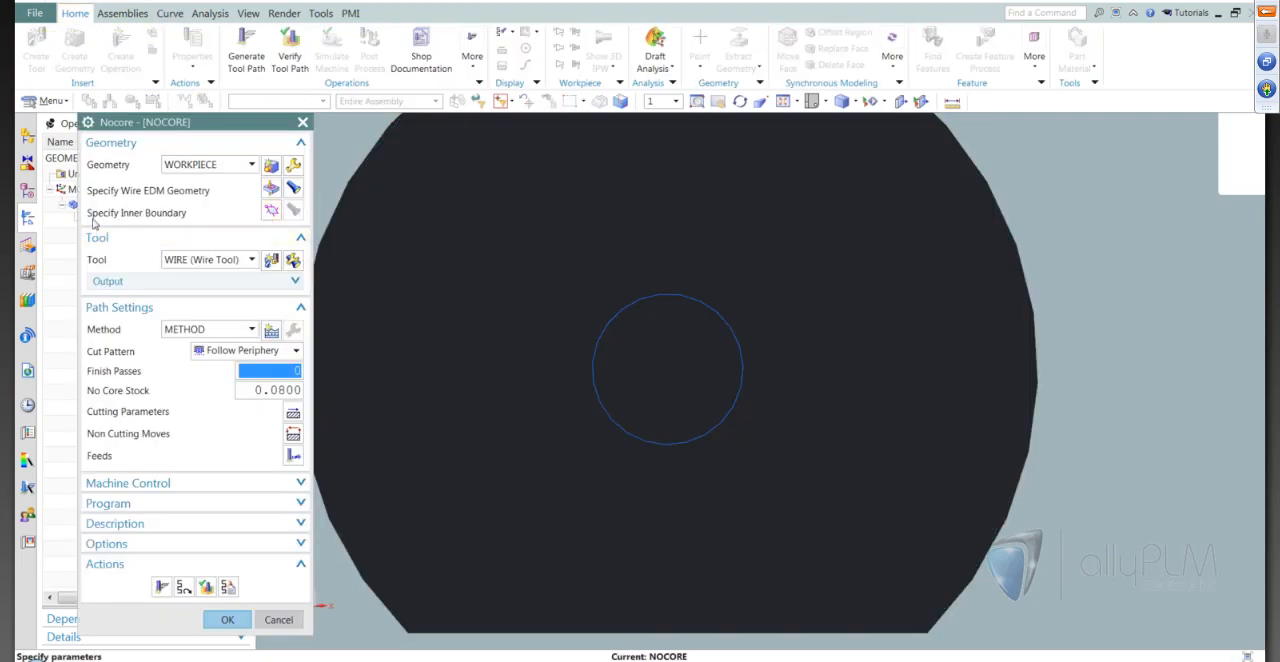
{"action": "left_click", "coordinate": [271, 212]}
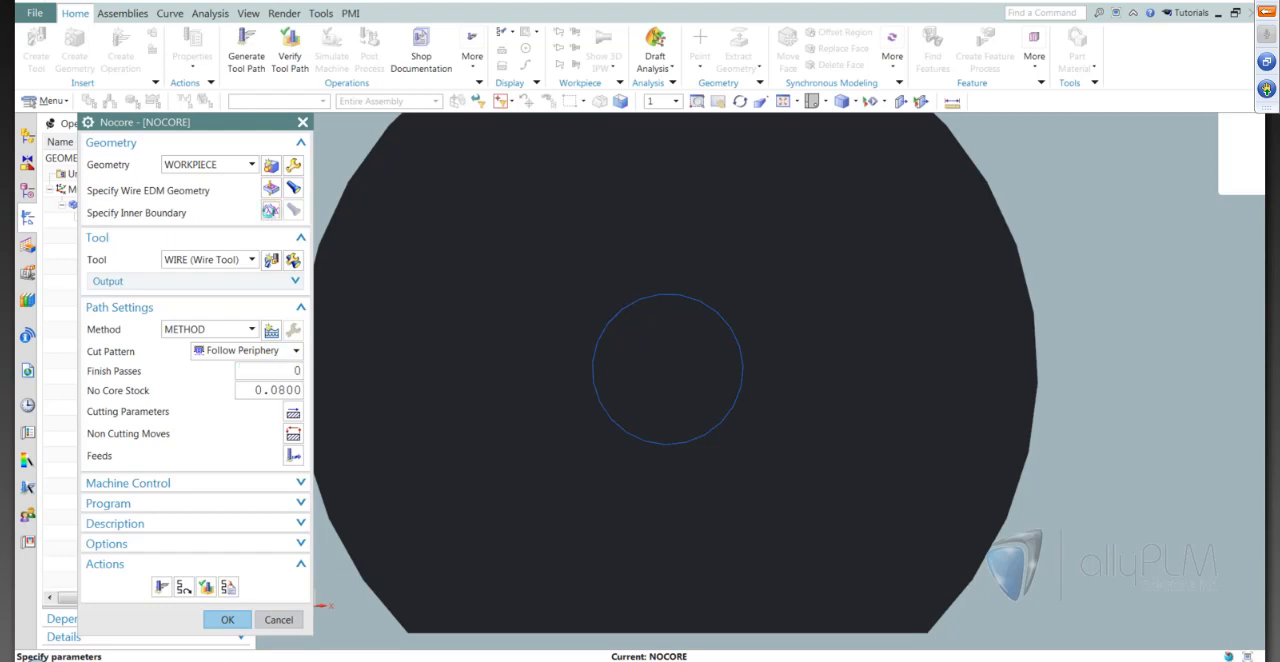
{"action": "left_click", "coordinate": [609, 322]}
{"action": "left_click", "coordinate": [177, 313]}
Regenerate the Nocore tool path around the inner boundary, inspect it and accept the operation
{"action": "scroll", "coordinate": [655, 337], "scroll_direction": "down", "scroll_amount": 2}
{"action": "left_click", "coordinate": [161, 587]}
{"action": "scroll", "coordinate": [714, 358], "scroll_direction": "up", "scroll_amount": 1}
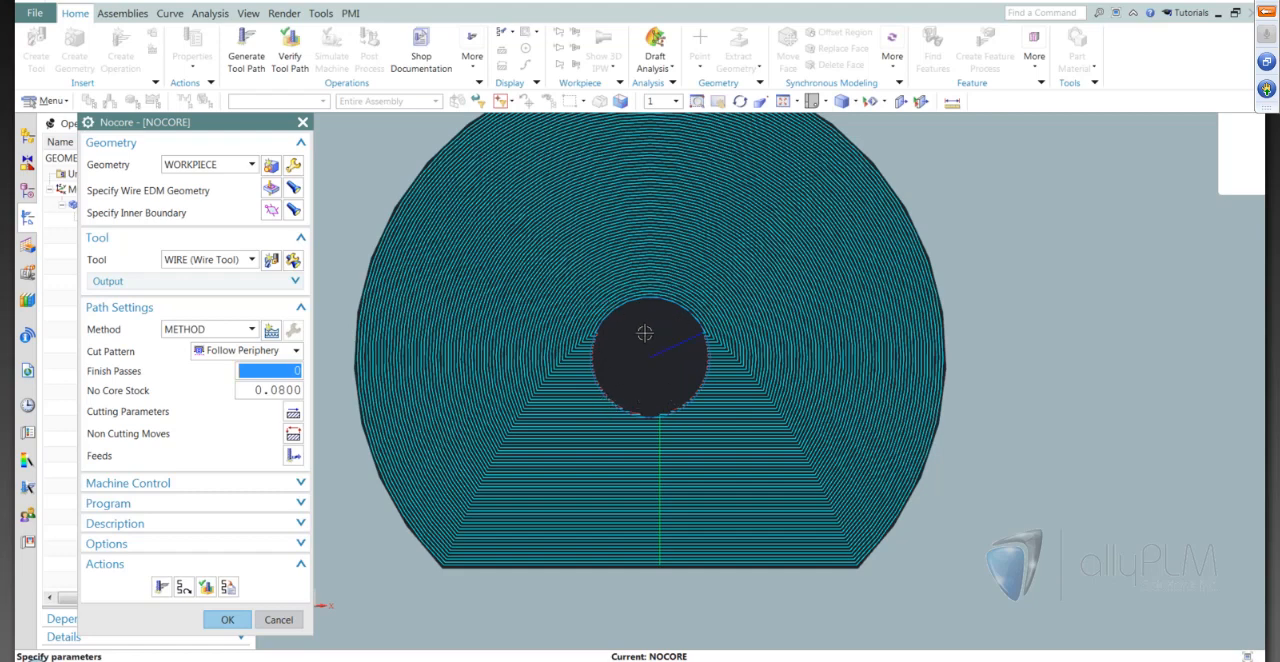
{"action": "middle_click_drag", "start_coordinate": [645, 333], "coordinate": [649, 398]}
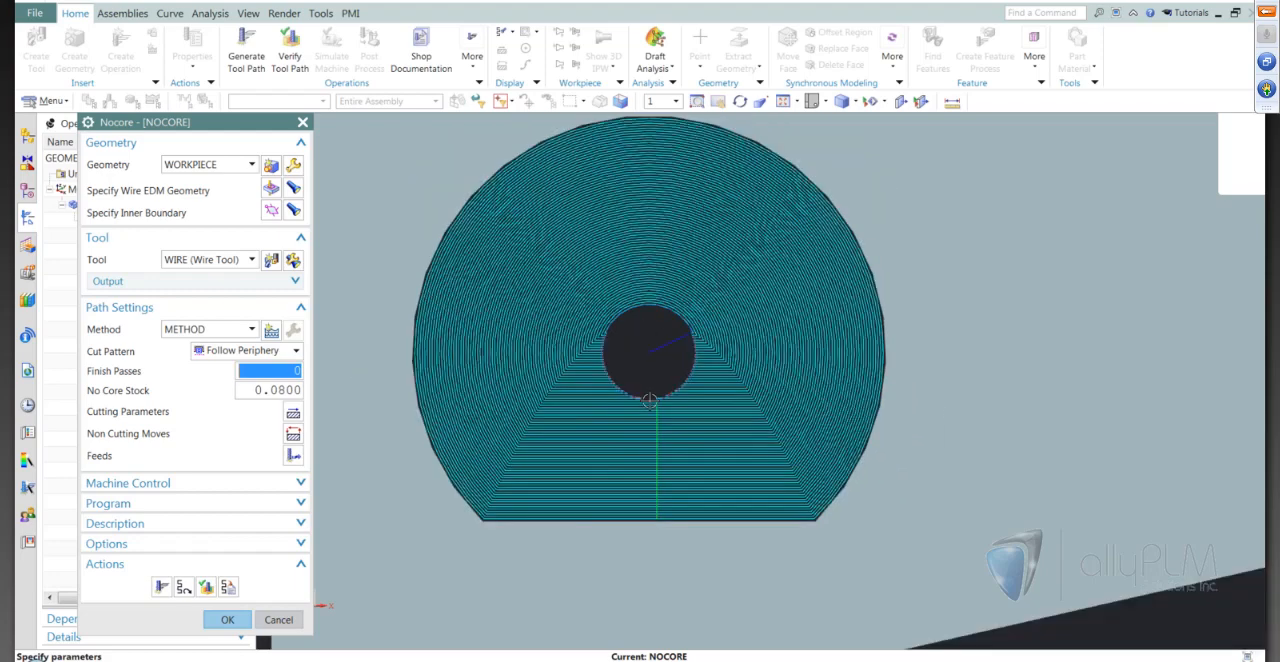
{"action": "left_click", "coordinate": [226, 619]}
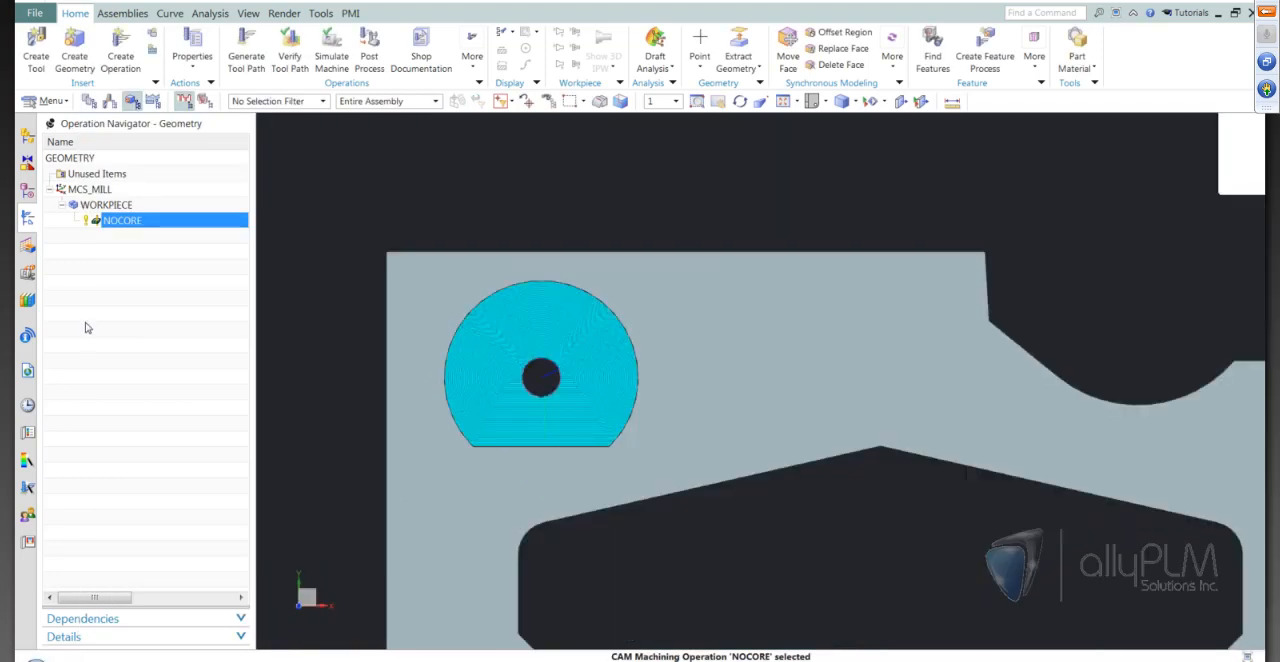
Create a wire_edm Internal Trim operation named INTERNAL_TRIM with the WIRE tool, program 1234 and WORKPIECE geometry
{"action": "left_click", "coordinate": [87, 320]}
{"action": "key", "text": "ctrl+f"}
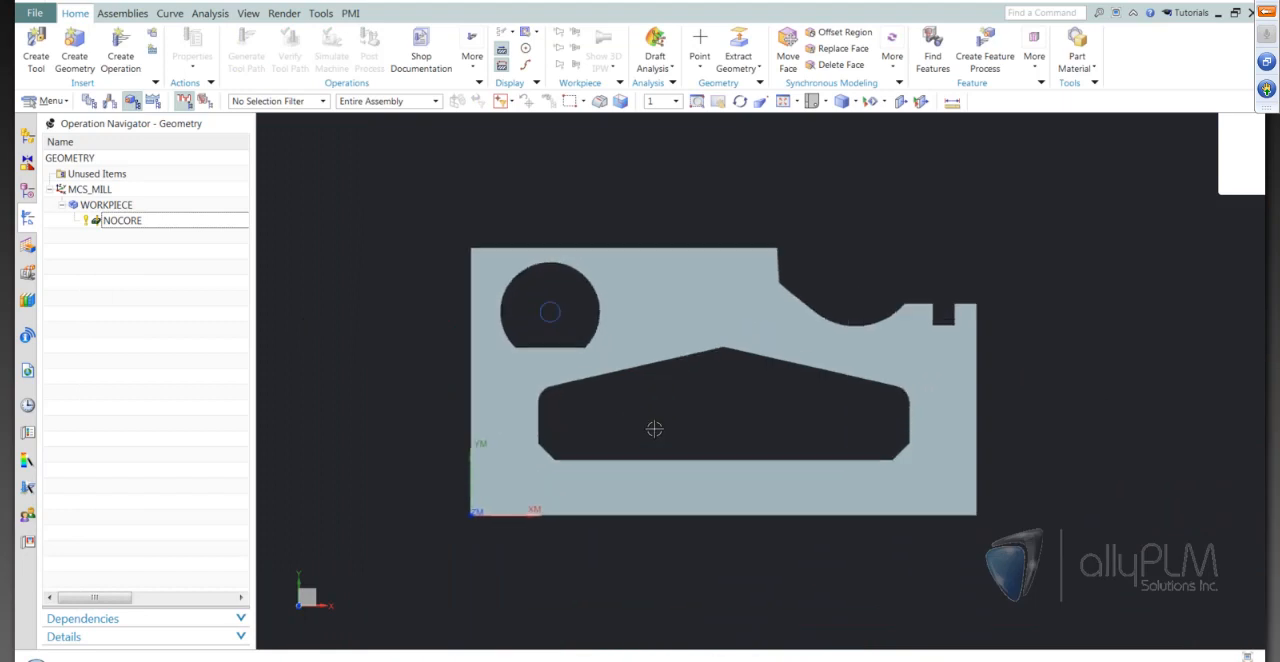
{"action": "scroll", "coordinate": [660, 380], "scroll_direction": "up", "scroll_amount": 4}
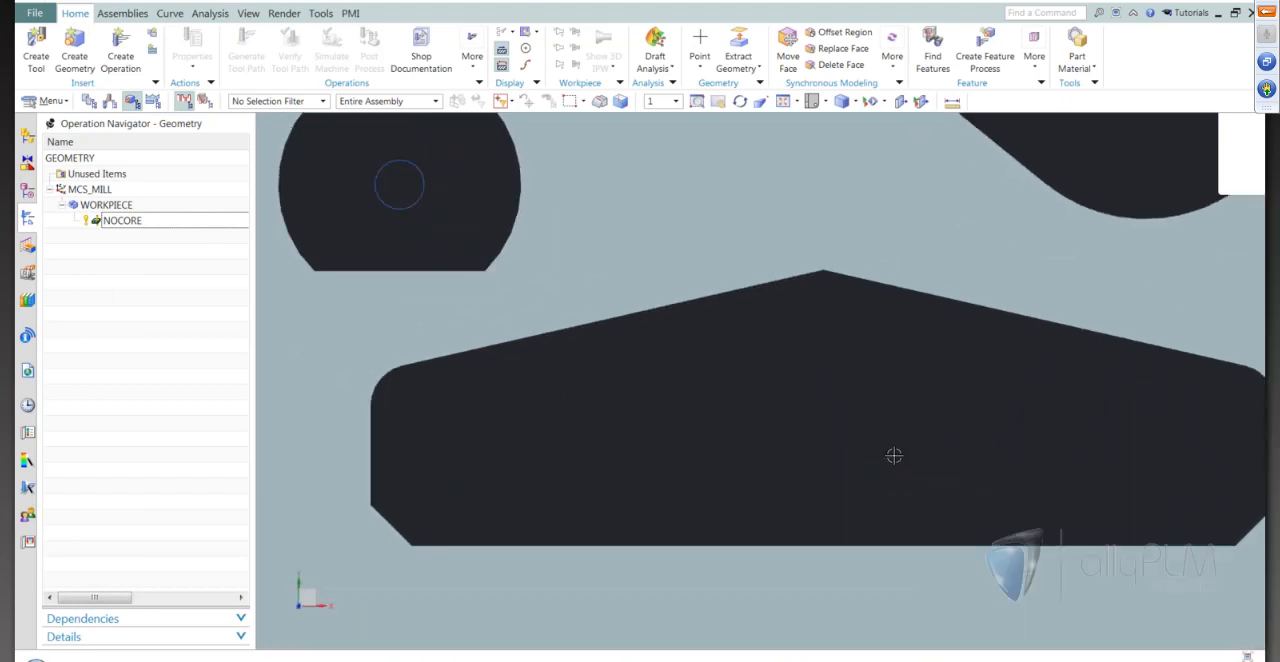
{"action": "scroll", "coordinate": [790, 419], "scroll_direction": "down", "scroll_amount": 2}
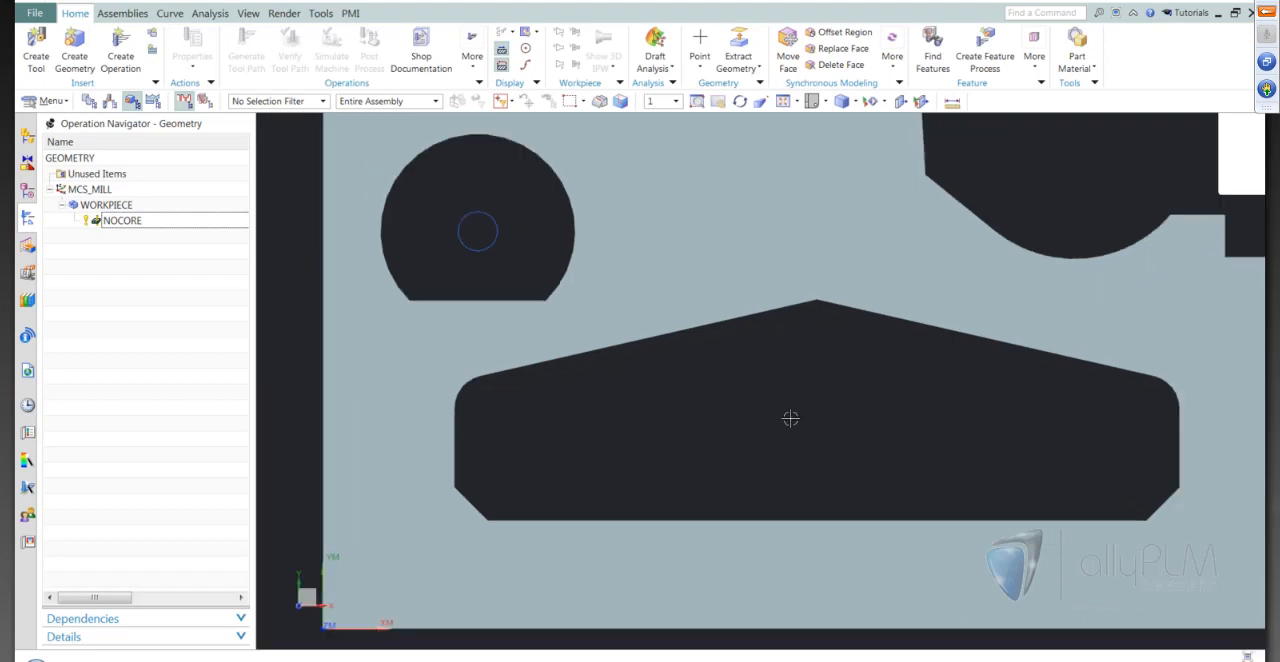
{"action": "scroll", "coordinate": [809, 449], "scroll_direction": "down", "scroll_amount": 1}
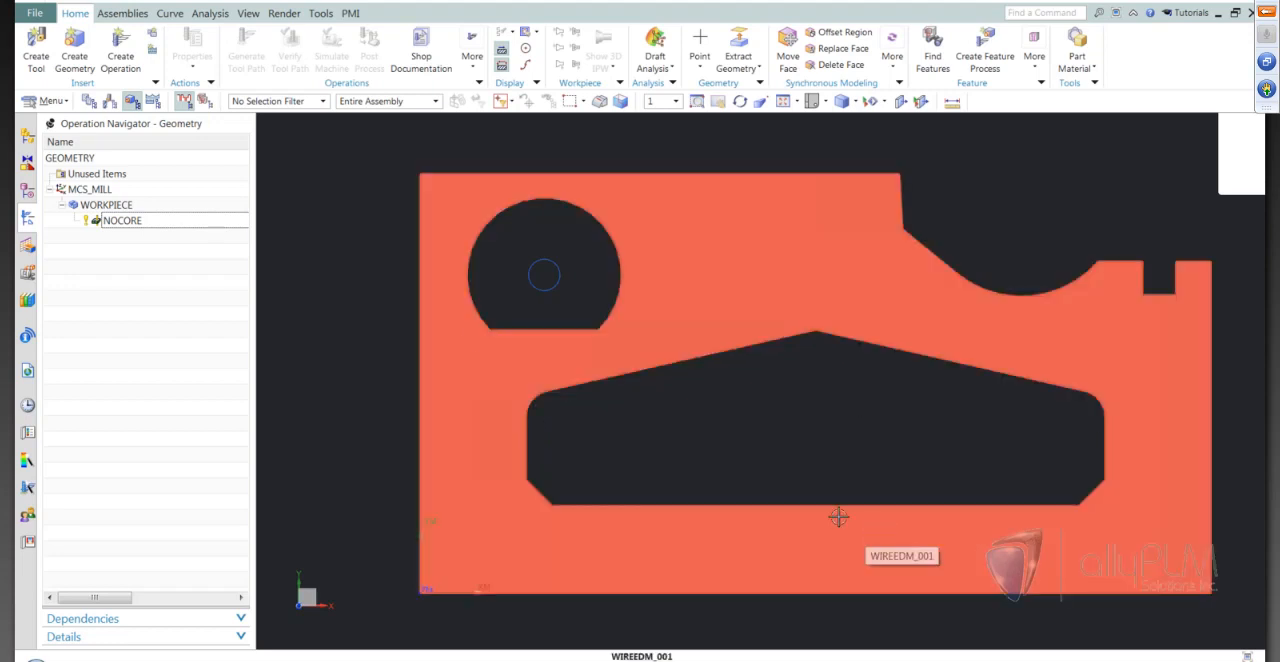
{"action": "left_click", "coordinate": [120, 62]}
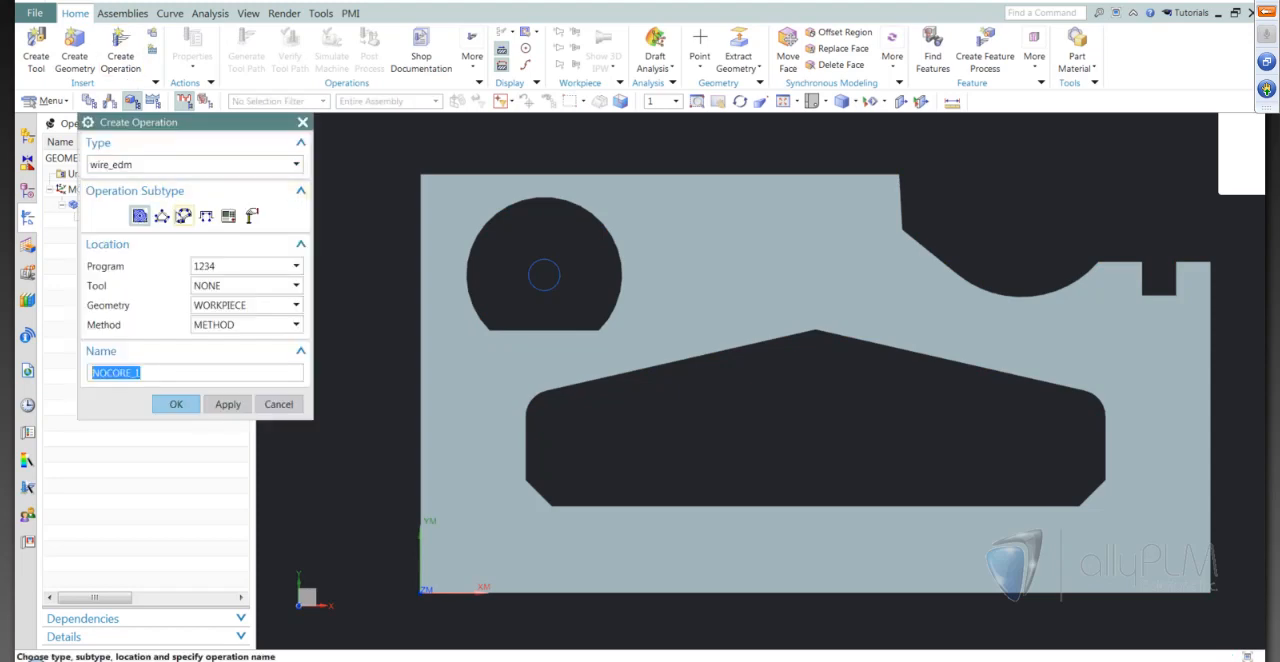
{"action": "left_click", "coordinate": [184, 216]}
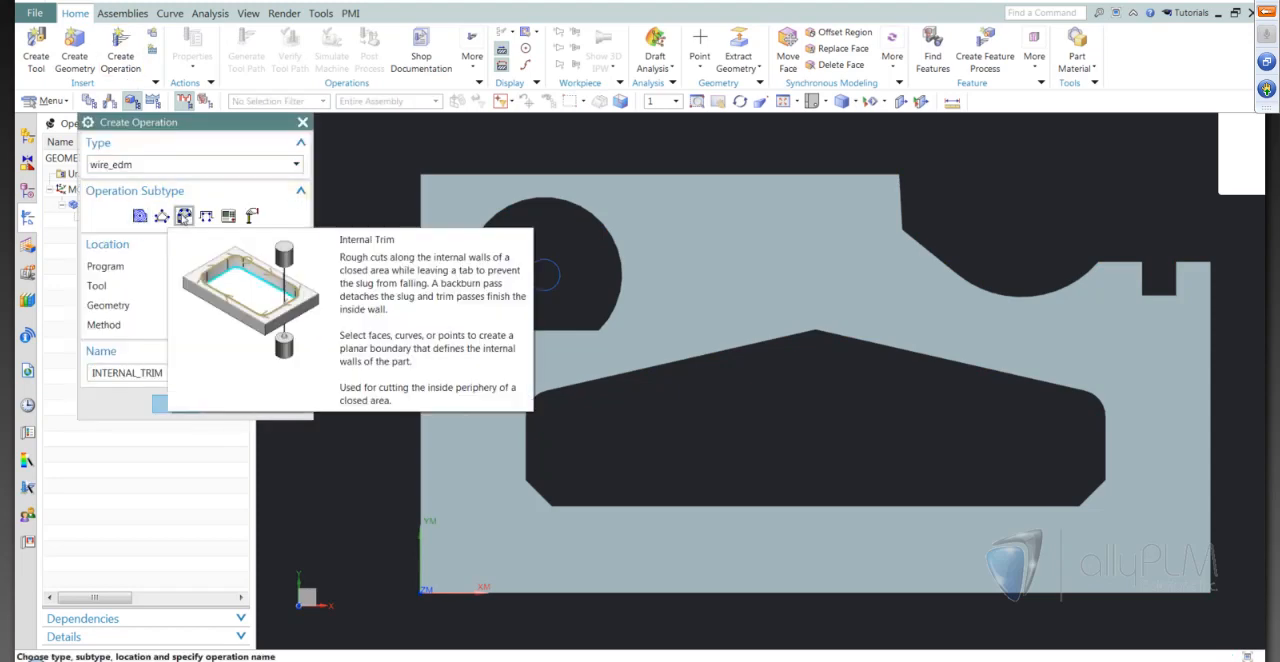
{"action": "left_click", "coordinate": [238, 288]}
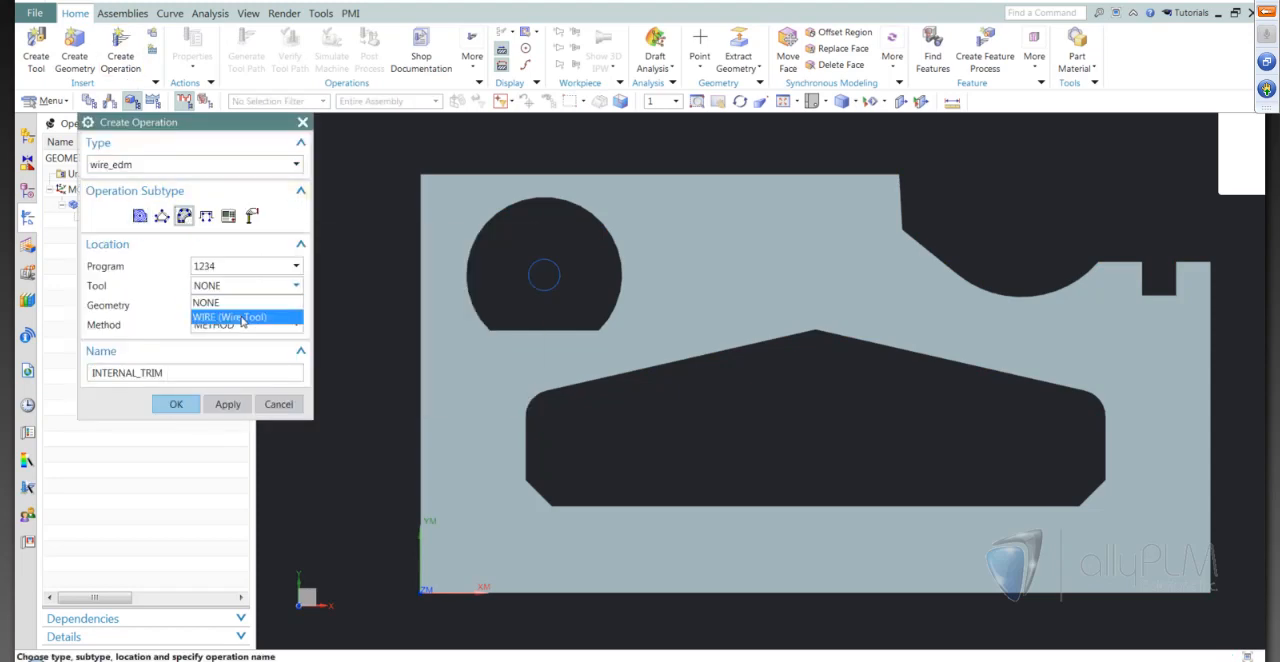
{"action": "left_click", "coordinate": [242, 319]}
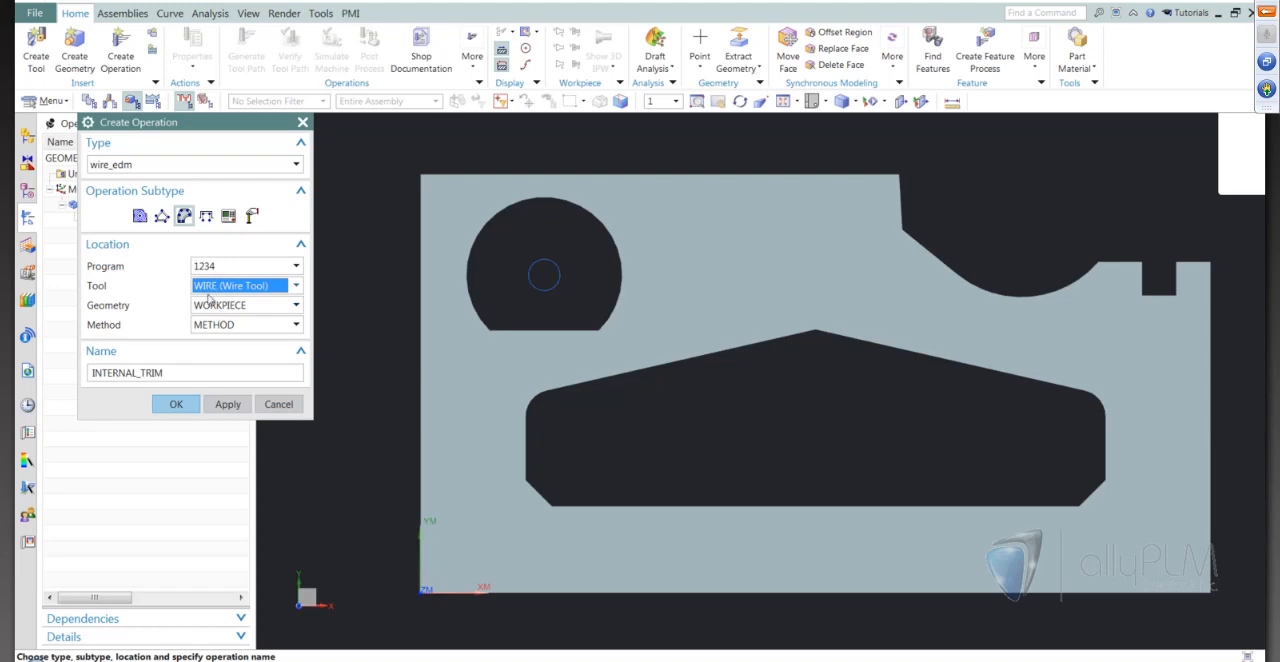
{"action": "left_click", "coordinate": [176, 405]}
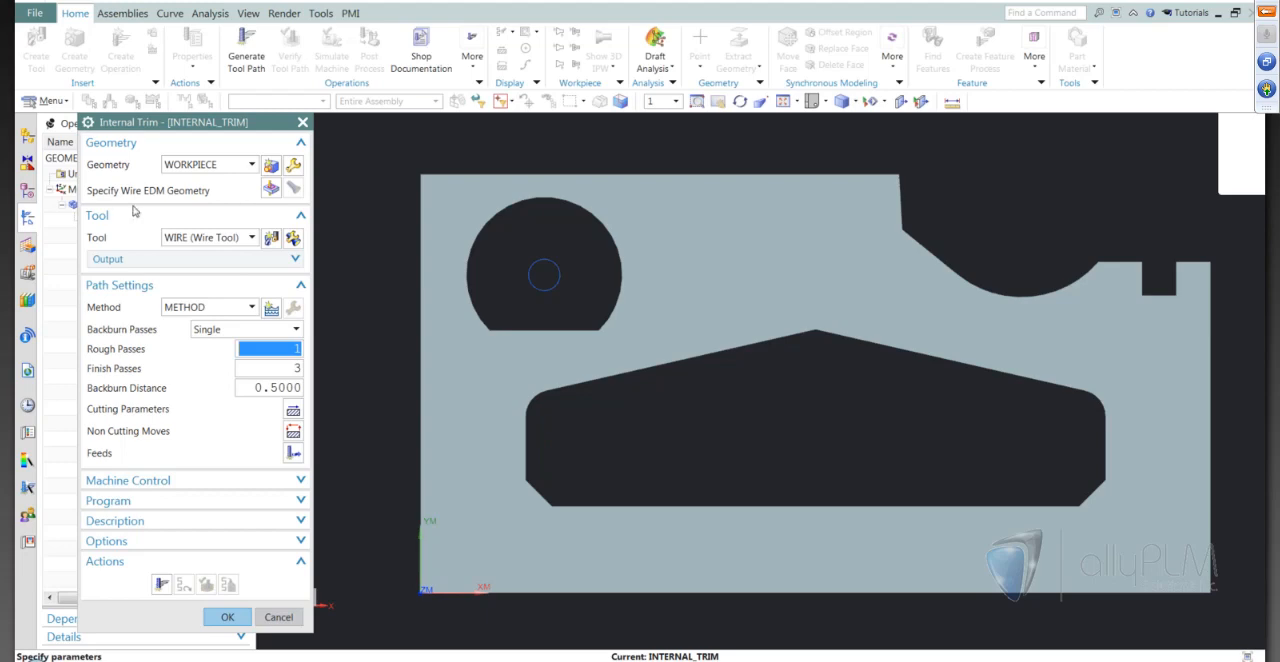
{"action": "left_click", "coordinate": [267, 196]}
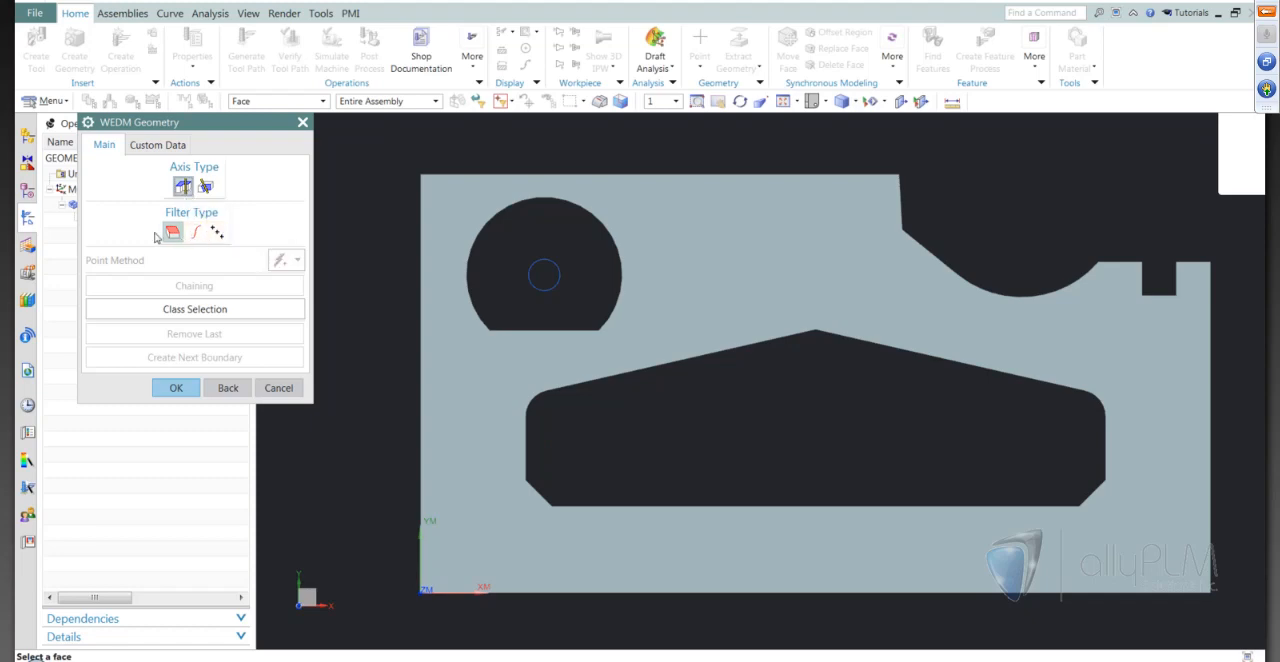
{"action": "left_click", "coordinate": [196, 233]}
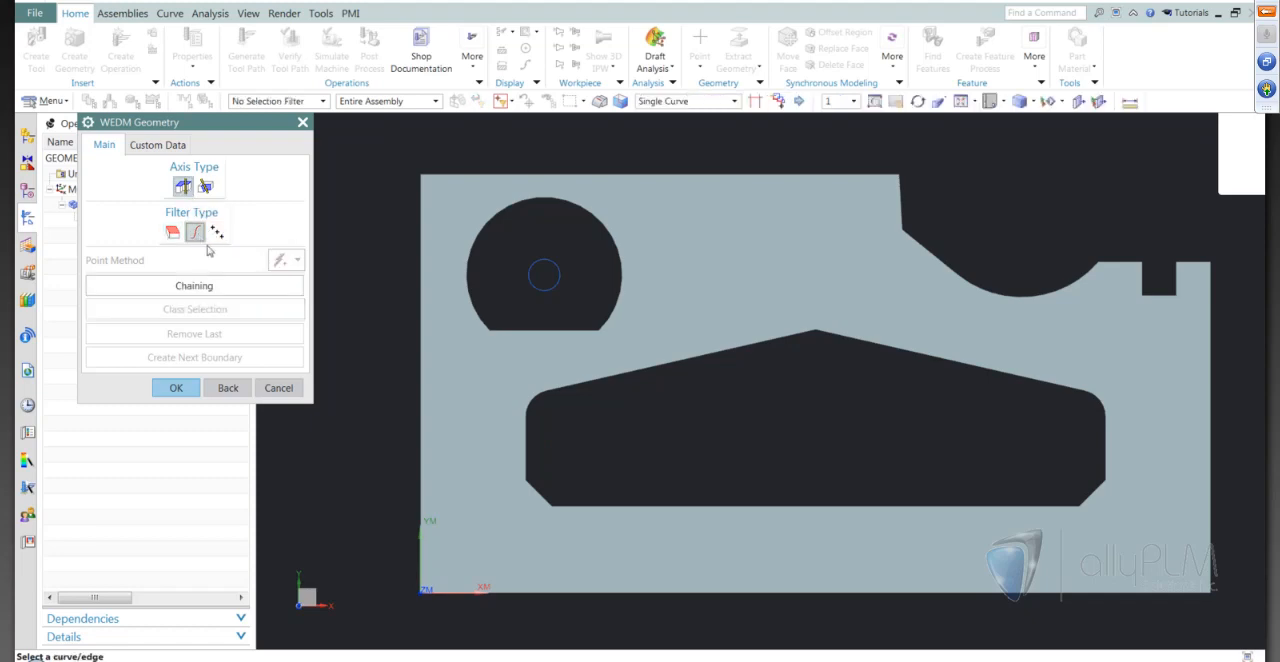
{"action": "key", "text": "Home"}
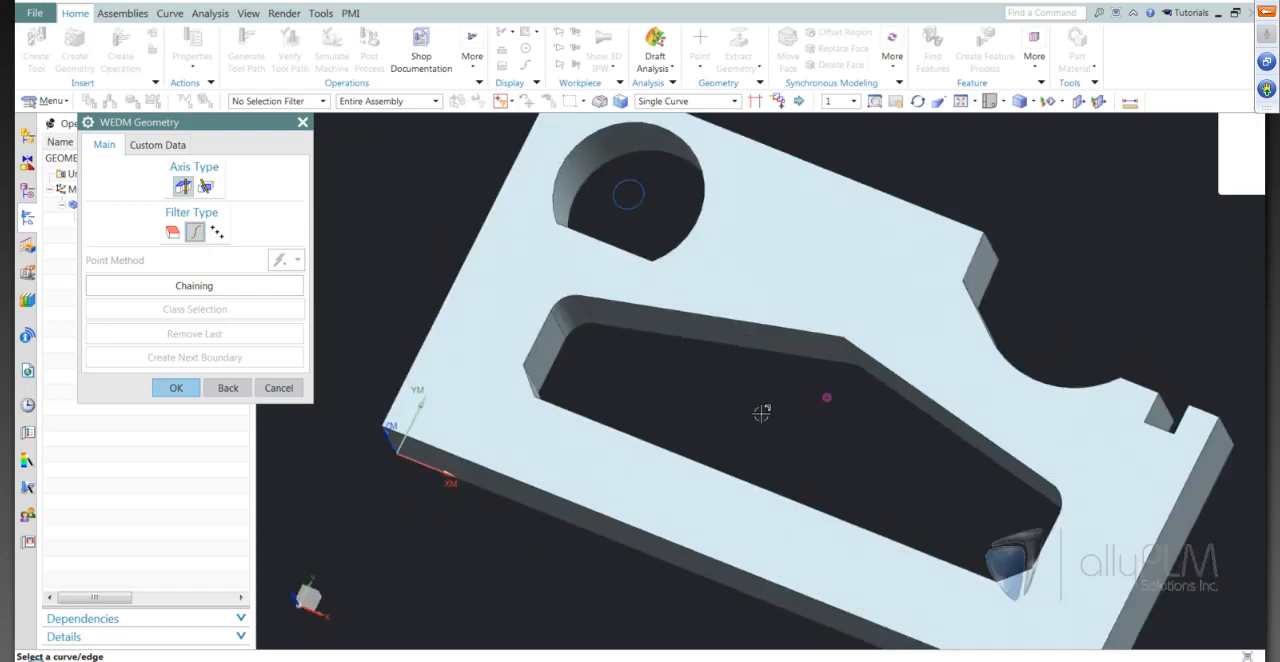
{"action": "left_click", "coordinate": [683, 342]}
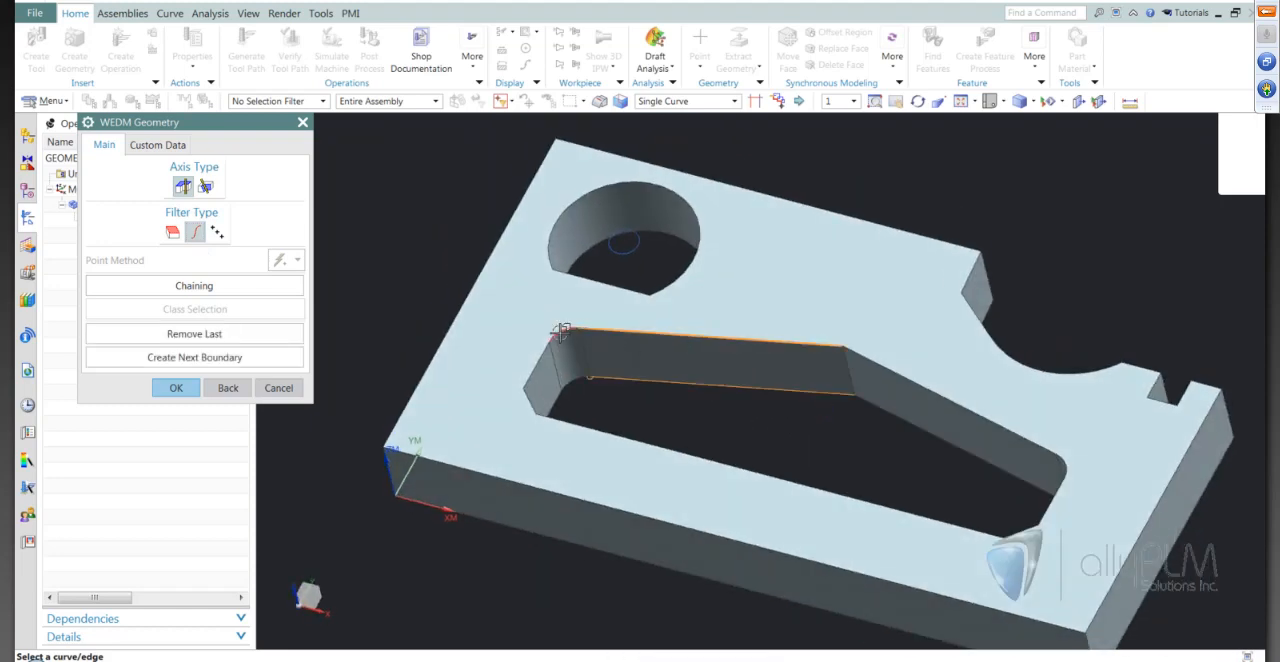
{"action": "left_click", "coordinate": [536, 393]}
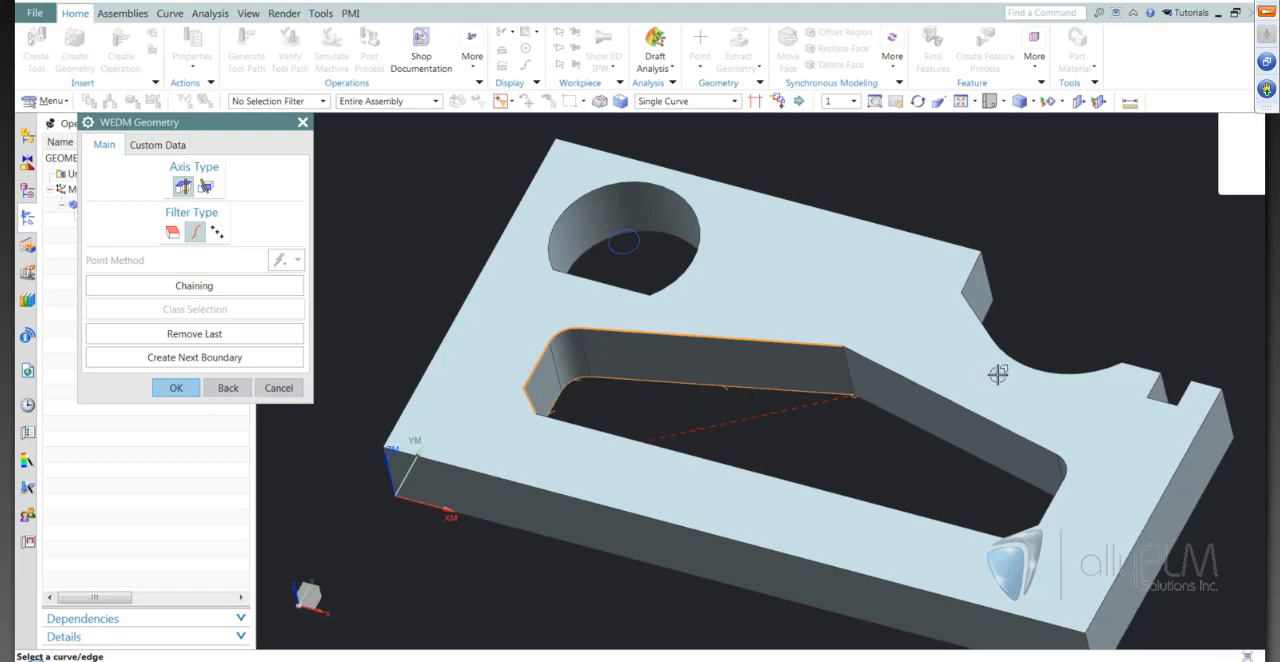
{"action": "scroll", "coordinate": [930, 450], "scroll_direction": "down", "scroll_amount": 5}
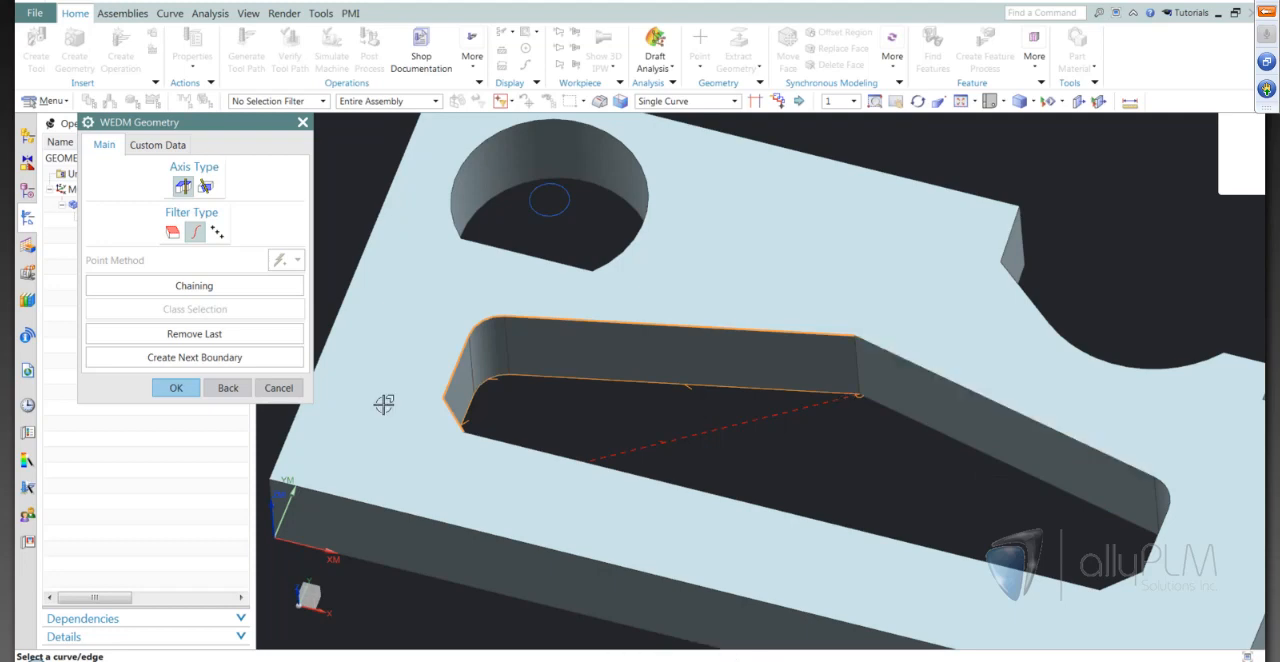
{"action": "left_click", "coordinate": [232, 391]}
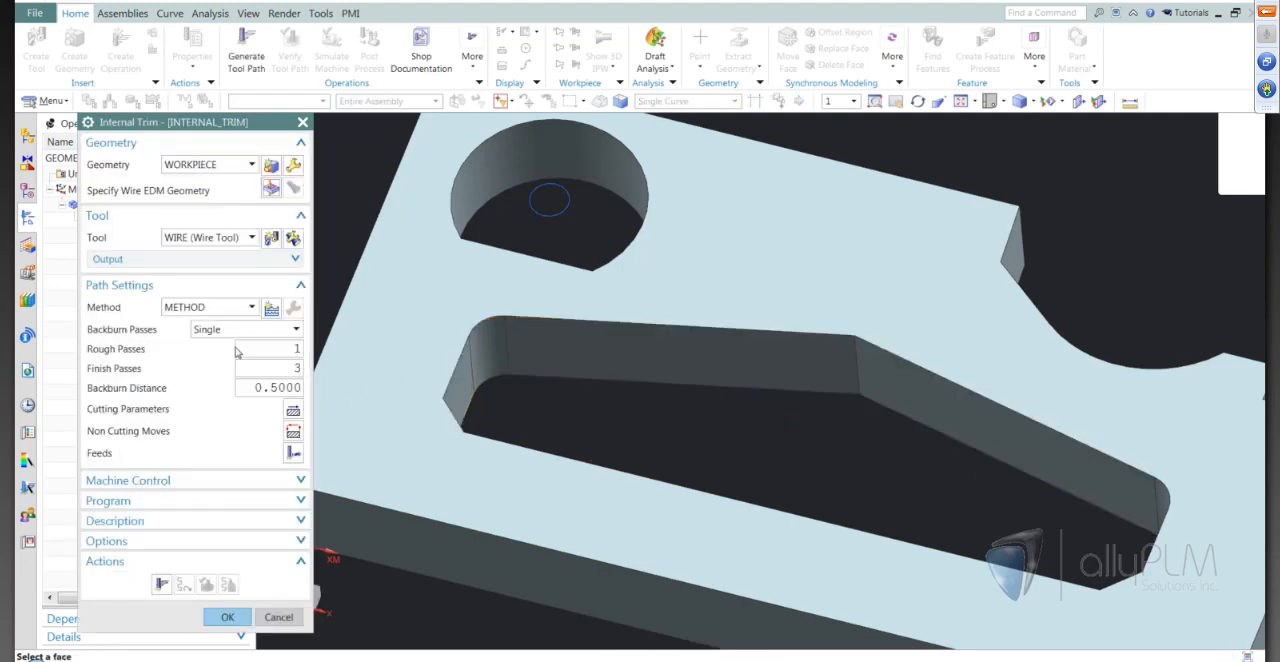
Specify the wire EDM geometry by chaining the large pocket's upper edge loop between its two sloped edges that meet at the peak
{"action": "left_click", "coordinate": [273, 189]}
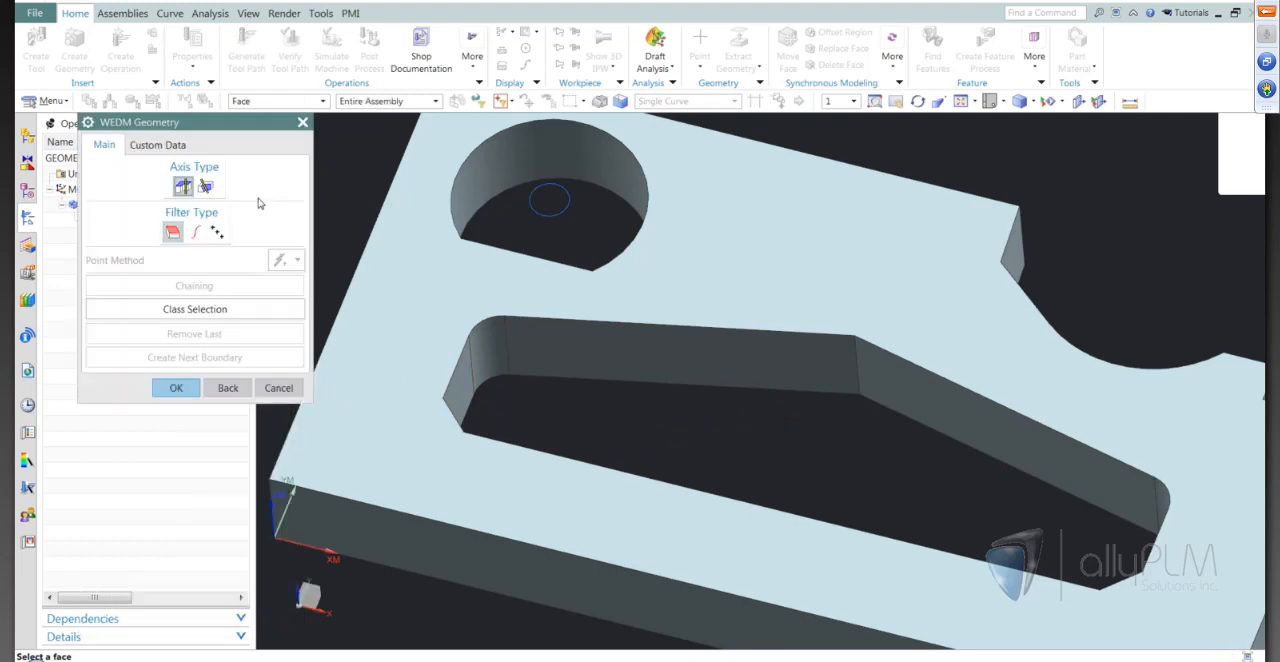
{"action": "left_click", "coordinate": [195, 231]}
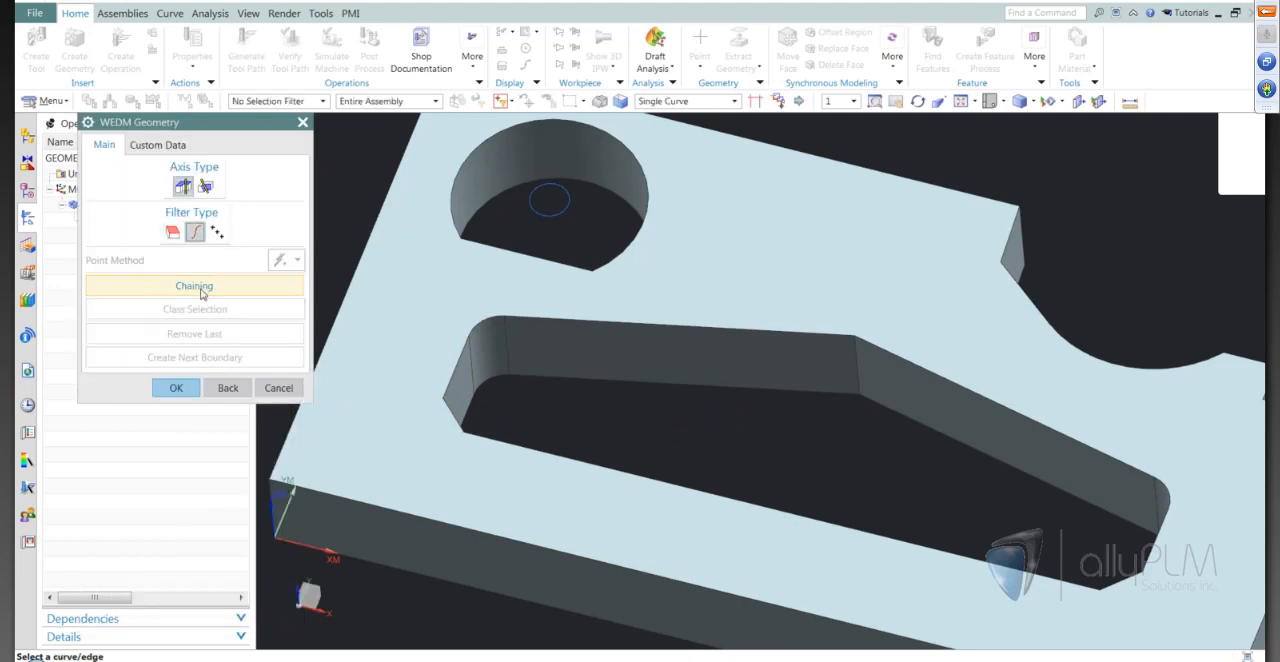
{"action": "left_click", "coordinate": [201, 294]}
{"action": "middle_click_drag", "start_coordinate": [612, 401], "coordinate": [614, 391]}
{"action": "middle_click_drag", "start_coordinate": [760, 429], "coordinate": [753, 443]}
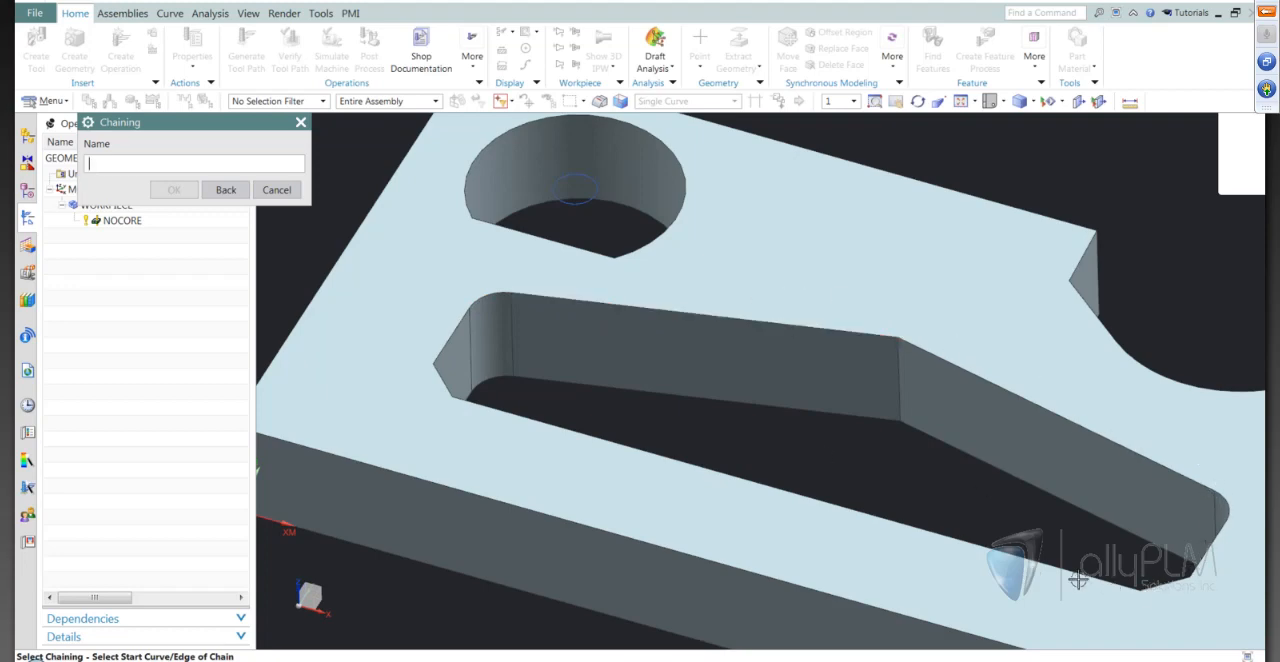
{"action": "left_click", "coordinate": [533, 298]}
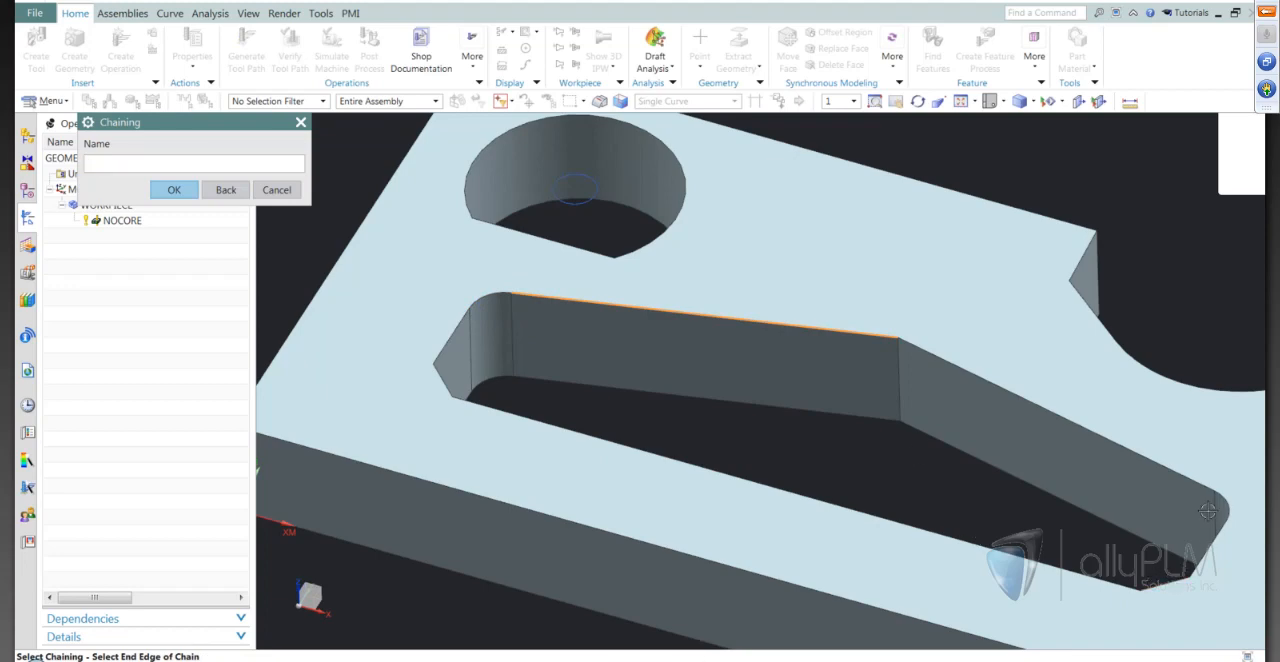
{"action": "left_click", "coordinate": [916, 351]}
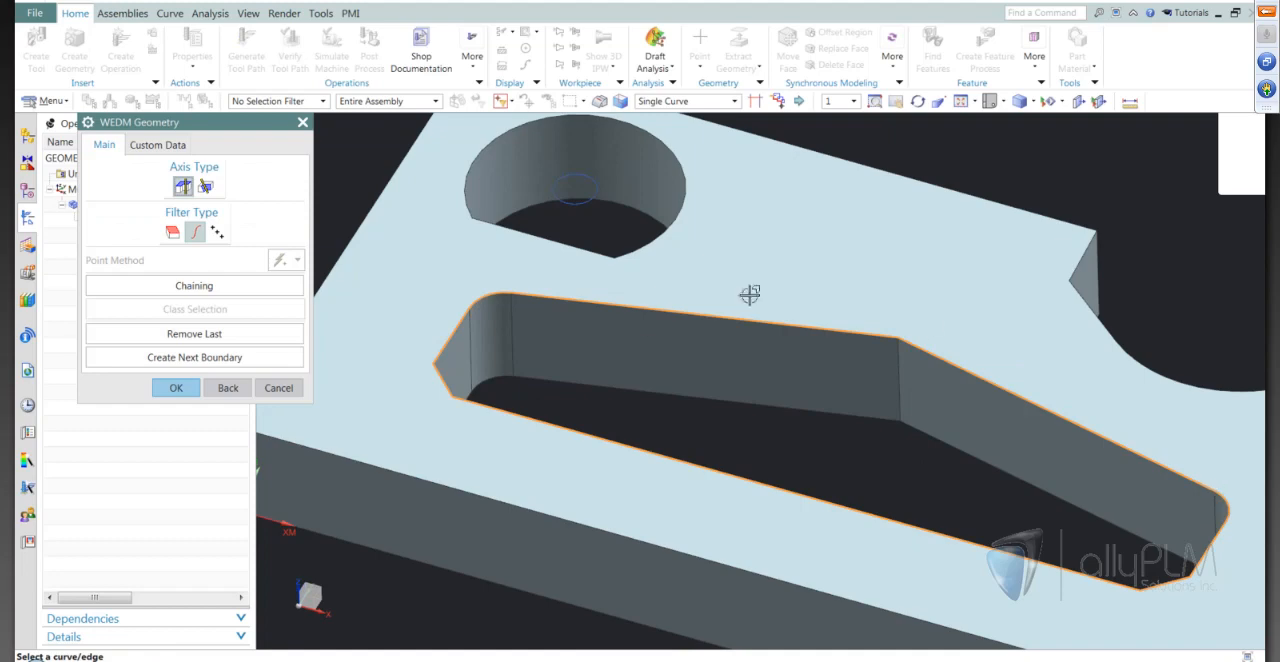
{"action": "middle_click_drag", "start_coordinate": [951, 443], "coordinate": [908, 473]}
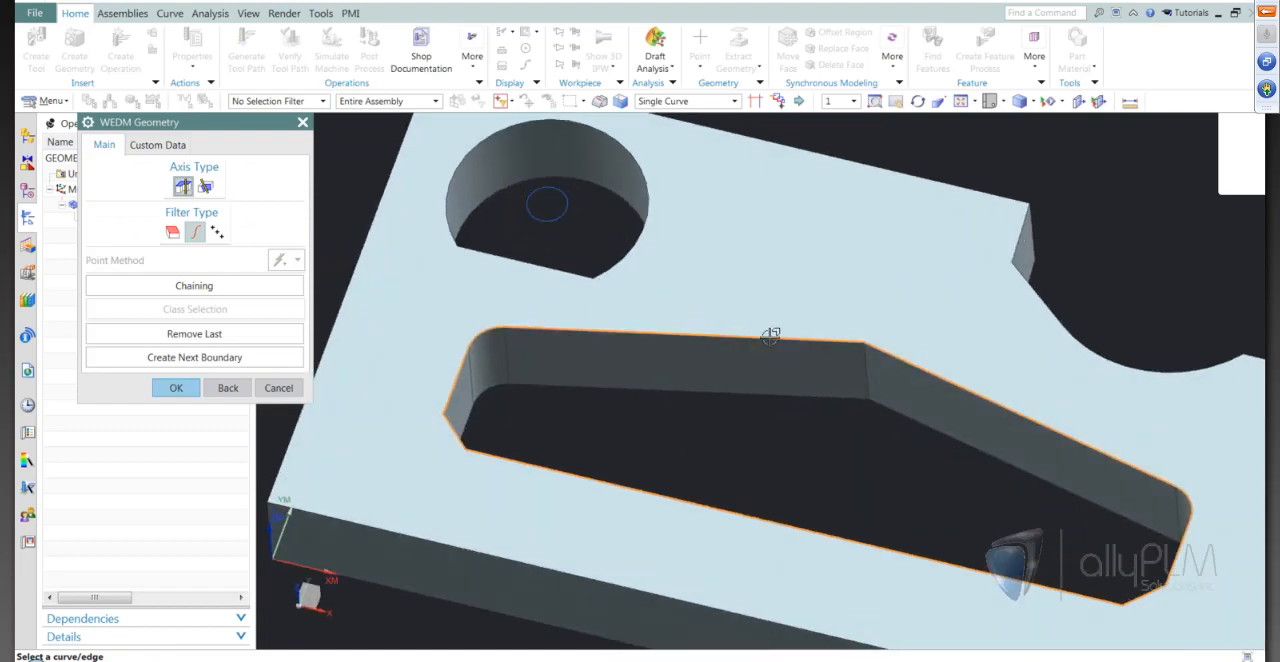
{"action": "left_click", "coordinate": [176, 387]}
Set the internal trim to 0 rough passes and 1 finish pass
{"action": "middle_click_drag", "start_coordinate": [617, 430], "coordinate": [312, 362]}
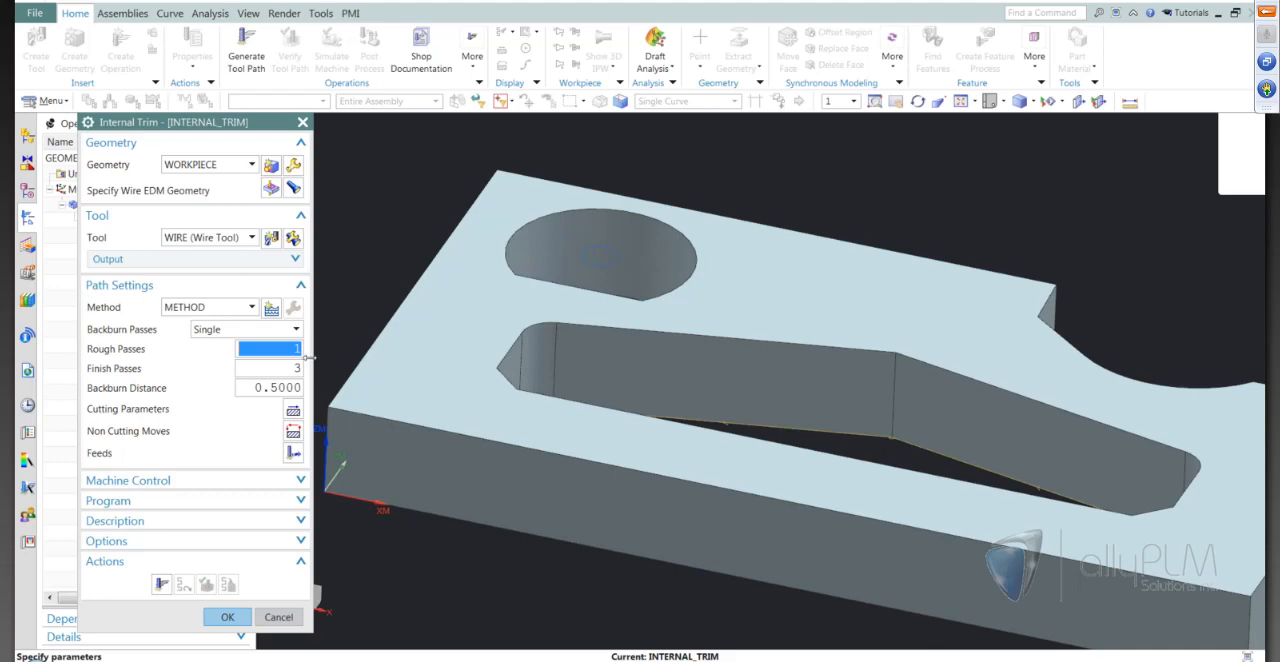
{"action": "type", "text": "0"}
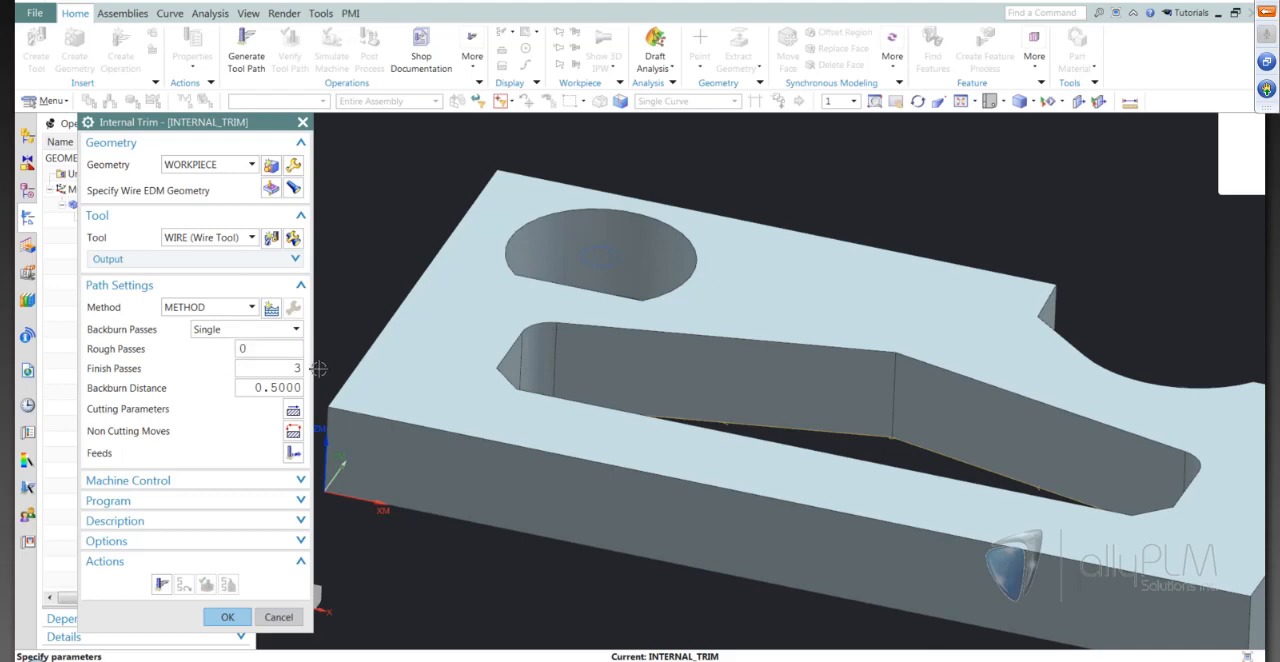
{"action": "key", "text": "Tab"}
{"action": "type", "text": "1"}
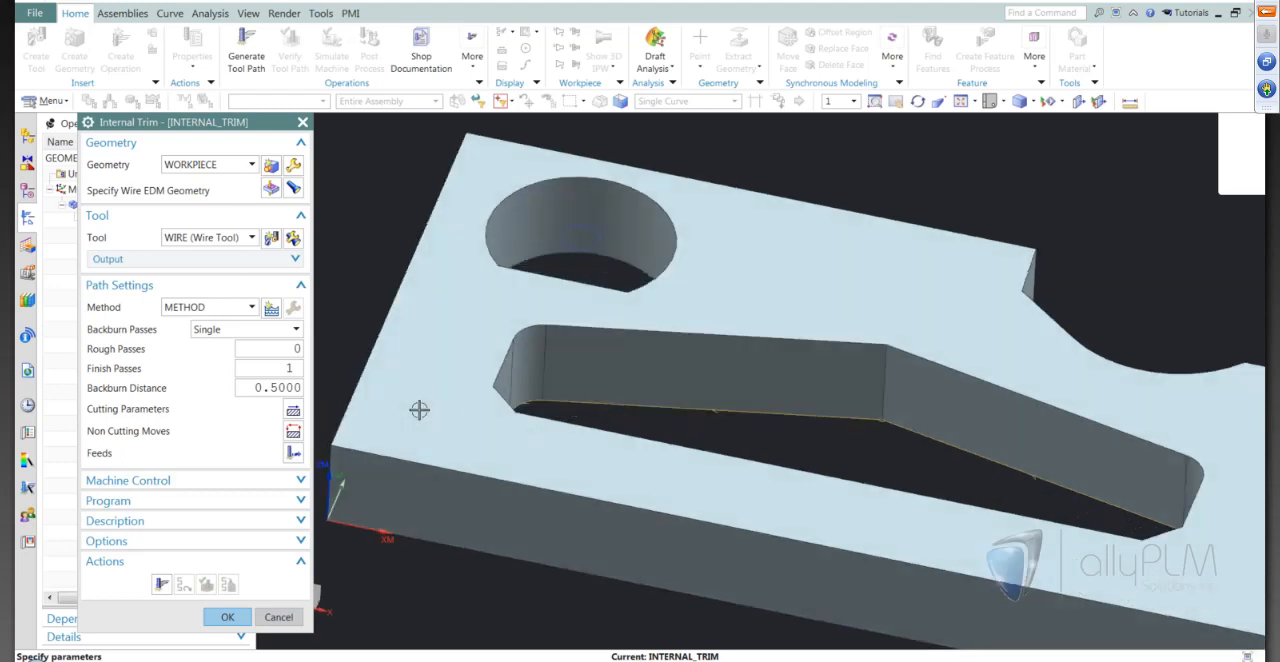
In the cutting parameters, set the upper plane ZM to 30 and choose the Alternate cut direction
{"action": "left_click", "coordinate": [293, 409]}
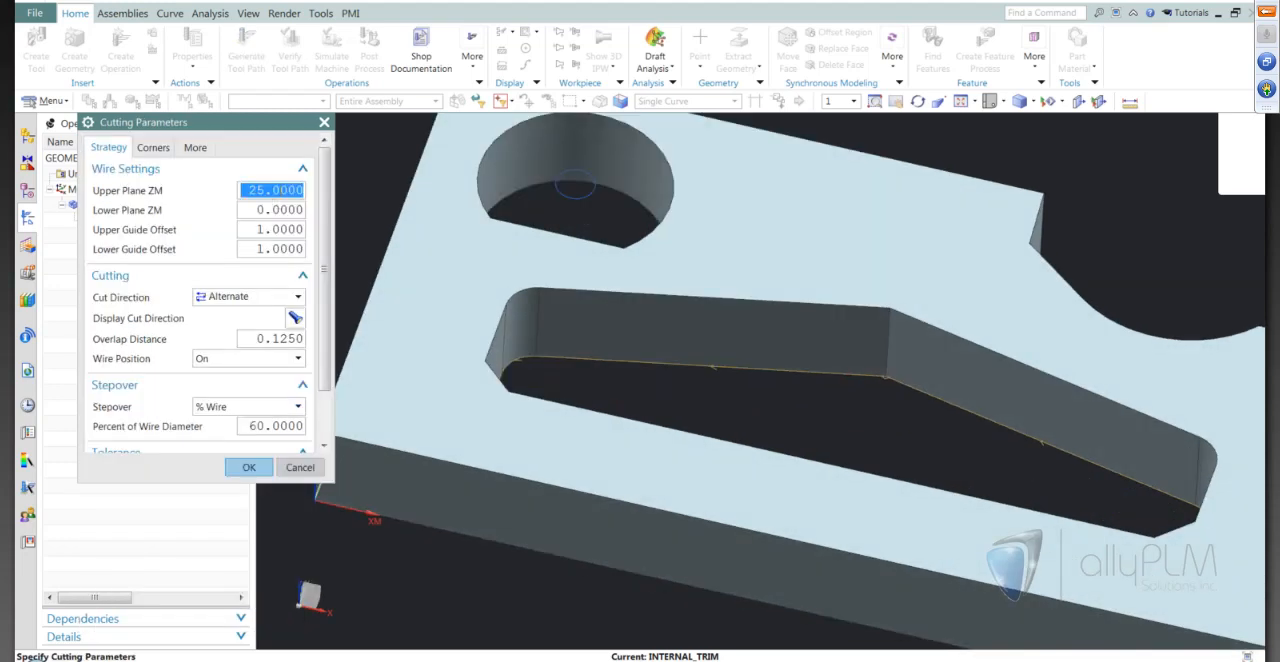
{"action": "type", "text": "30"}
{"action": "key", "text": "Tab"}
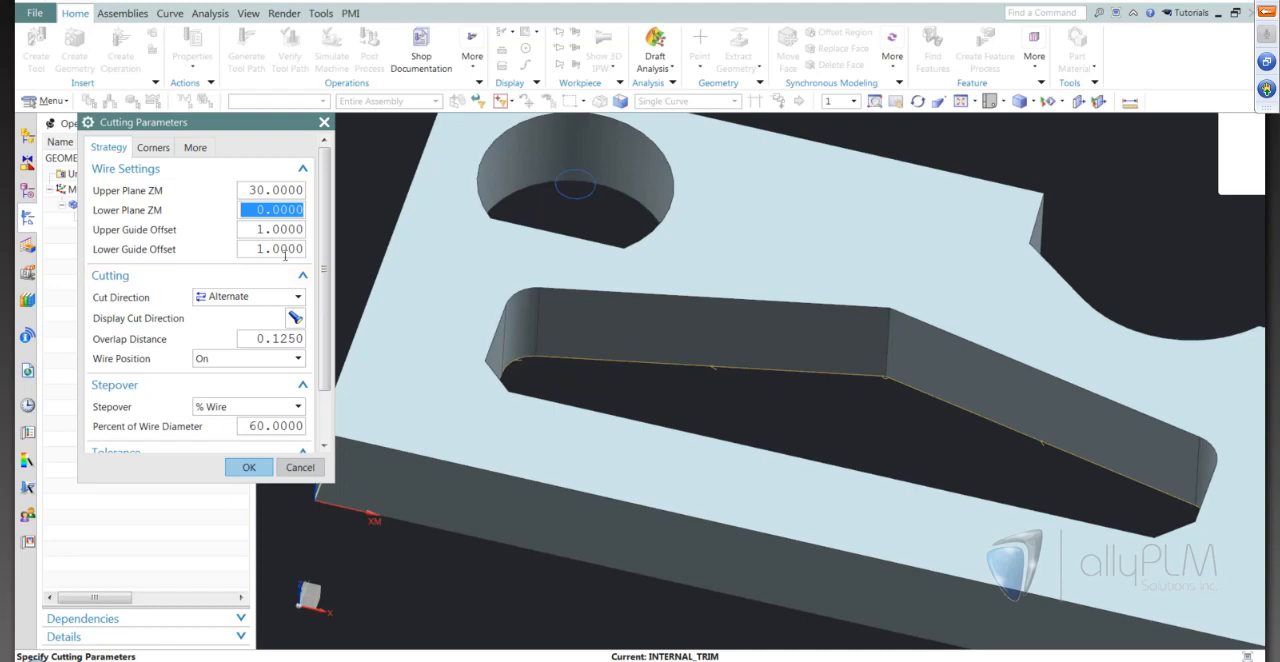
{"action": "left_click", "coordinate": [232, 298]}
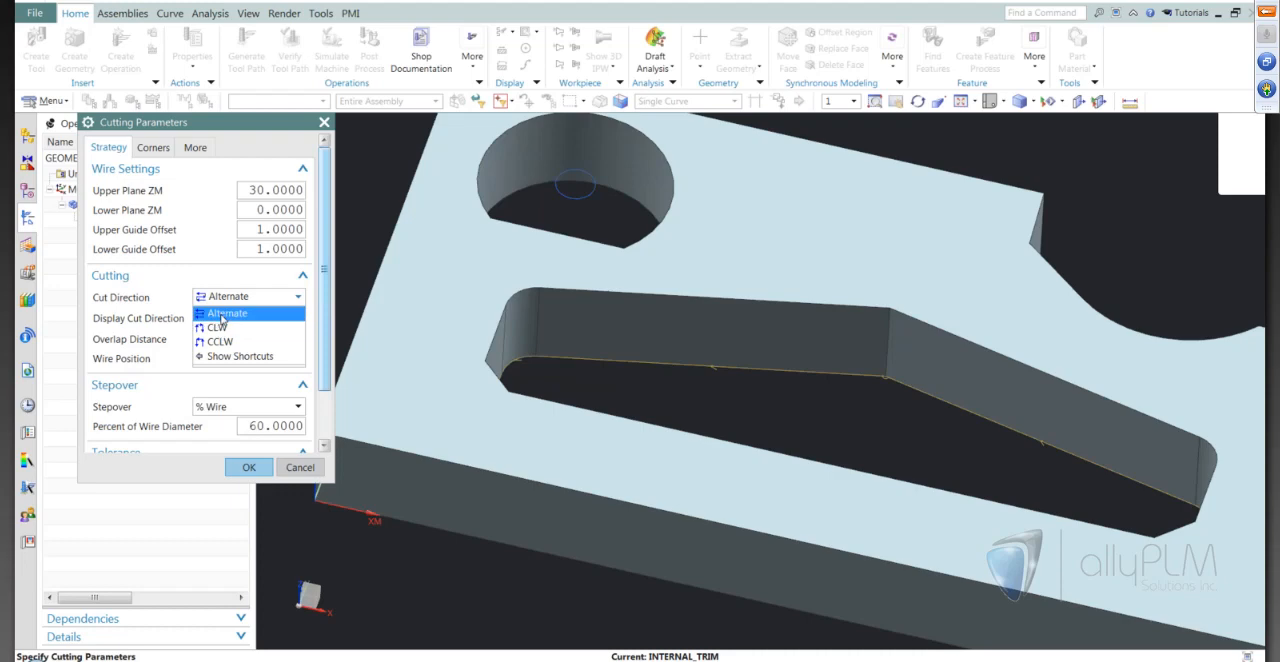
{"action": "left_click", "coordinate": [222, 314]}
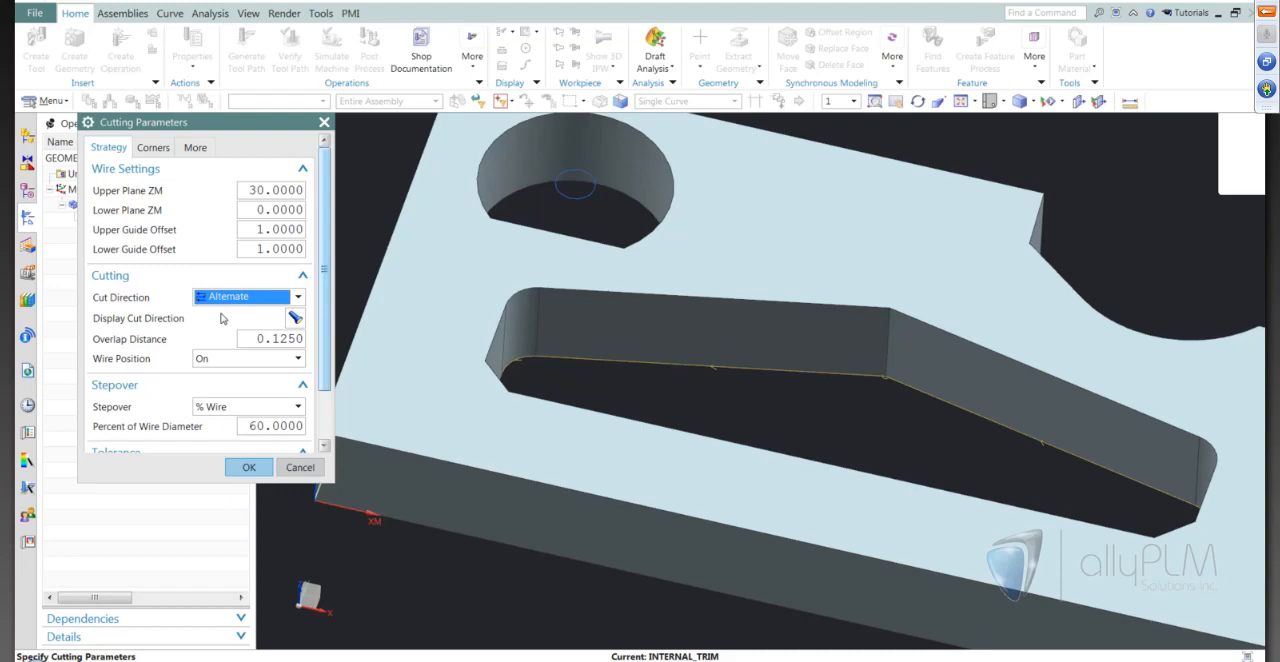
{"action": "middle_click_drag", "start_coordinate": [671, 369], "coordinate": [680, 446]}
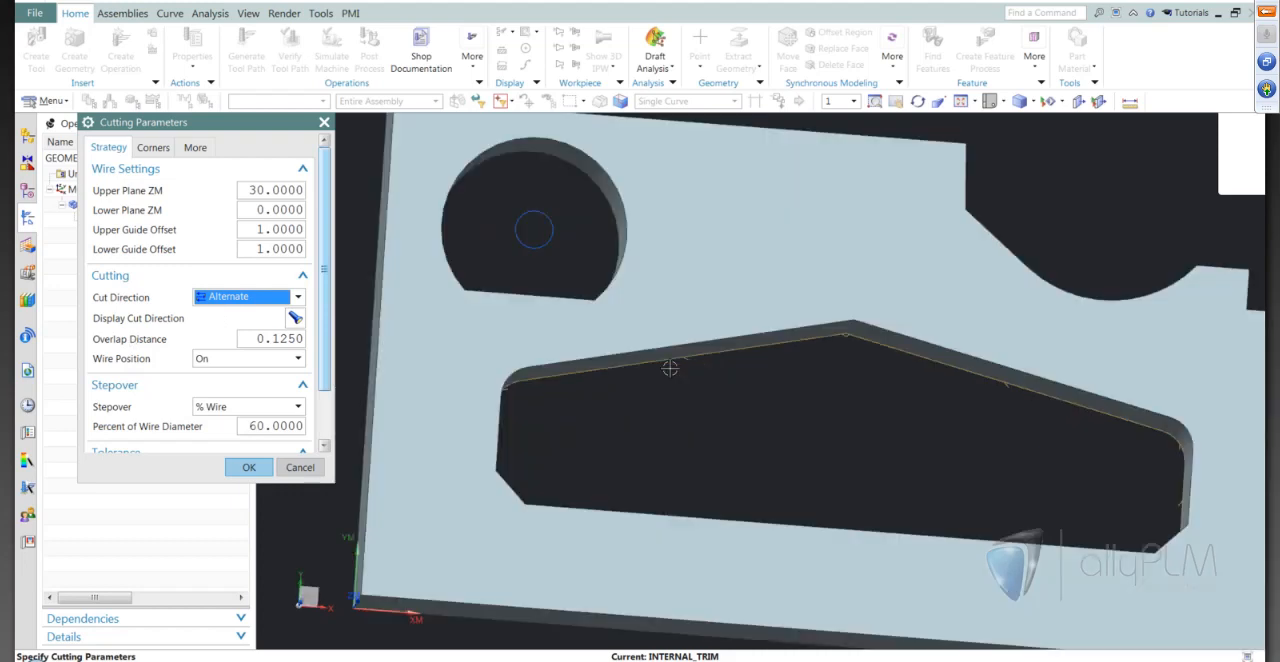
Set the overlap distance to 3 and the wire position to Tanto, and accept the cutting parameters
{"action": "double_click", "coordinate": [286, 339]}
{"action": "type", "text": "3"}
{"action": "key", "text": "Tab"}
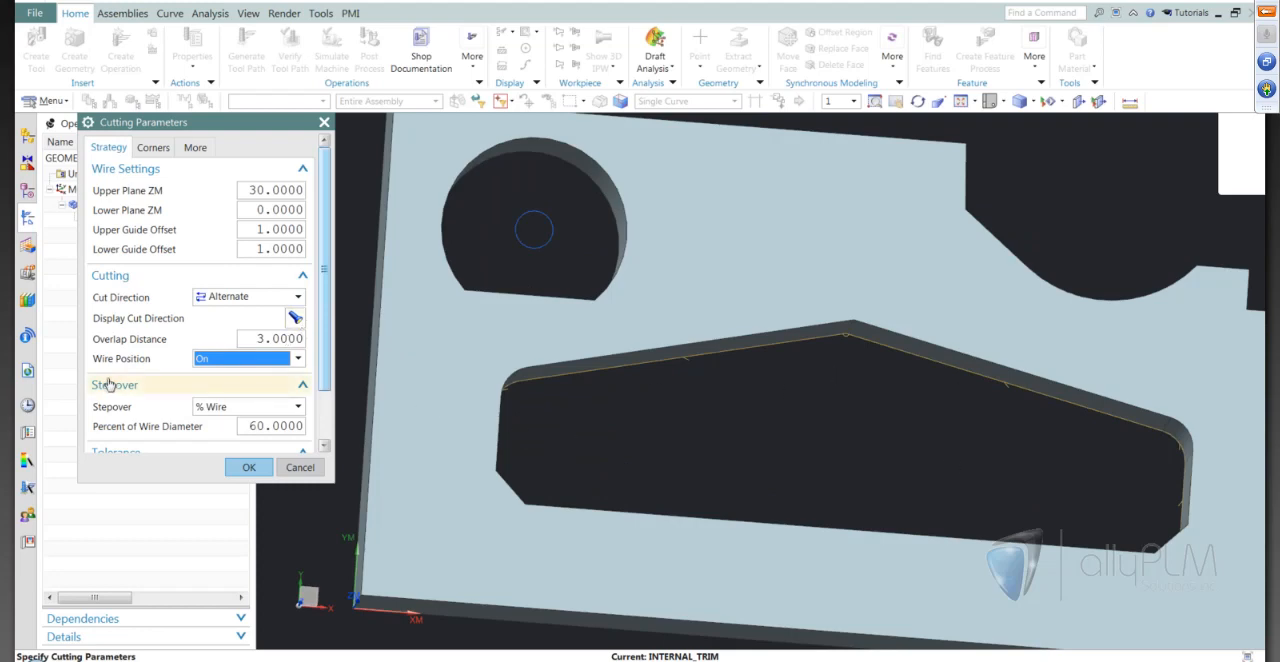
{"action": "left_click", "coordinate": [252, 358]}
{"action": "left_click", "coordinate": [225, 390]}
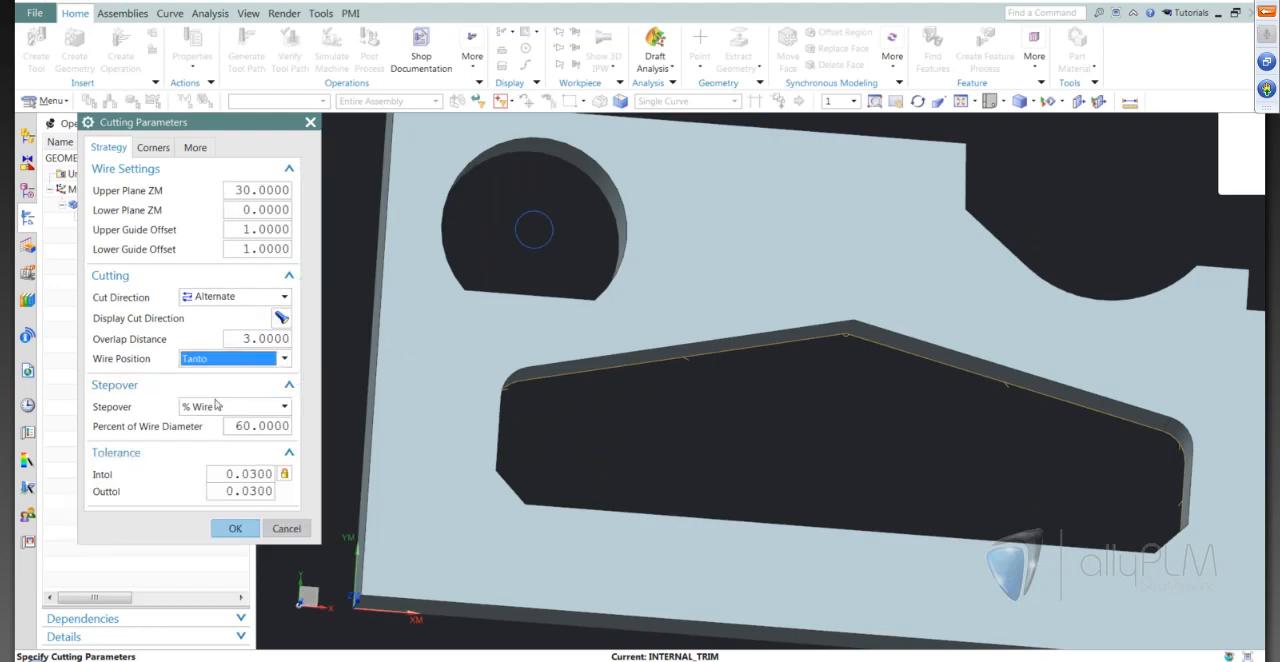
{"action": "left_click", "coordinate": [221, 528]}
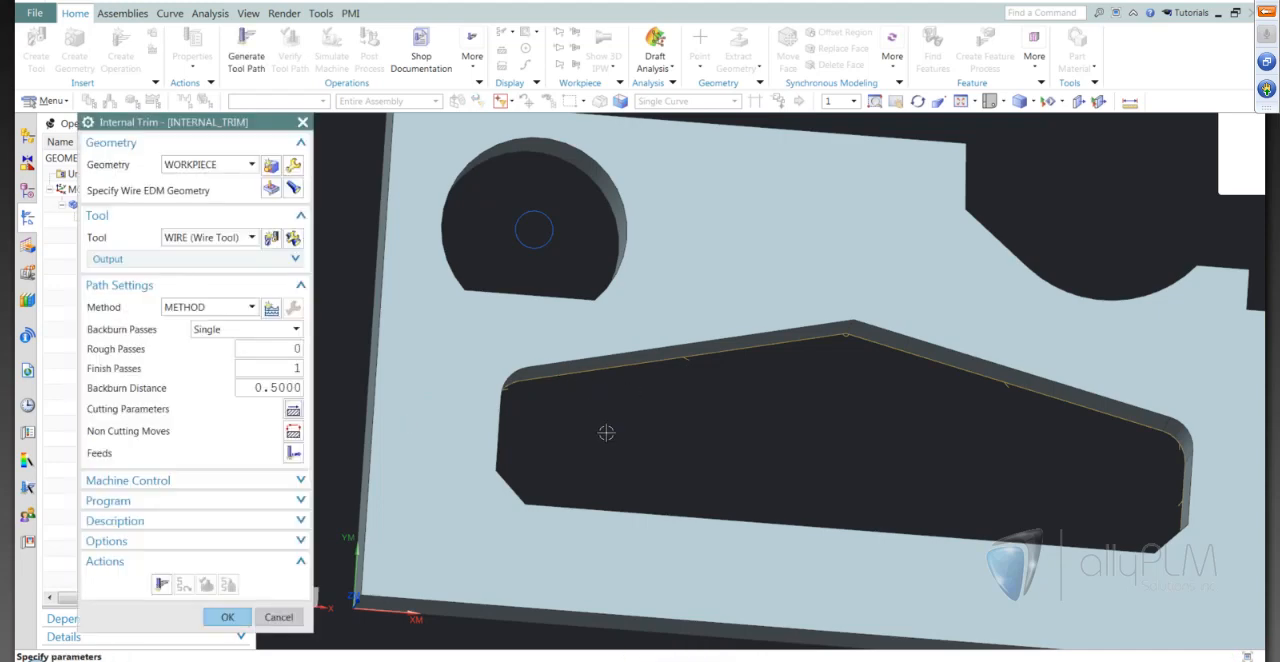
Generate the internal trim tool path and inspect its lead-in and lead-out at the pocket's peak
{"action": "middle_click_drag", "start_coordinate": [606, 433], "coordinate": [611, 394]}
{"action": "left_click", "coordinate": [157, 584]}
{"action": "middle_click_drag", "start_coordinate": [879, 450], "coordinate": [879, 450]}
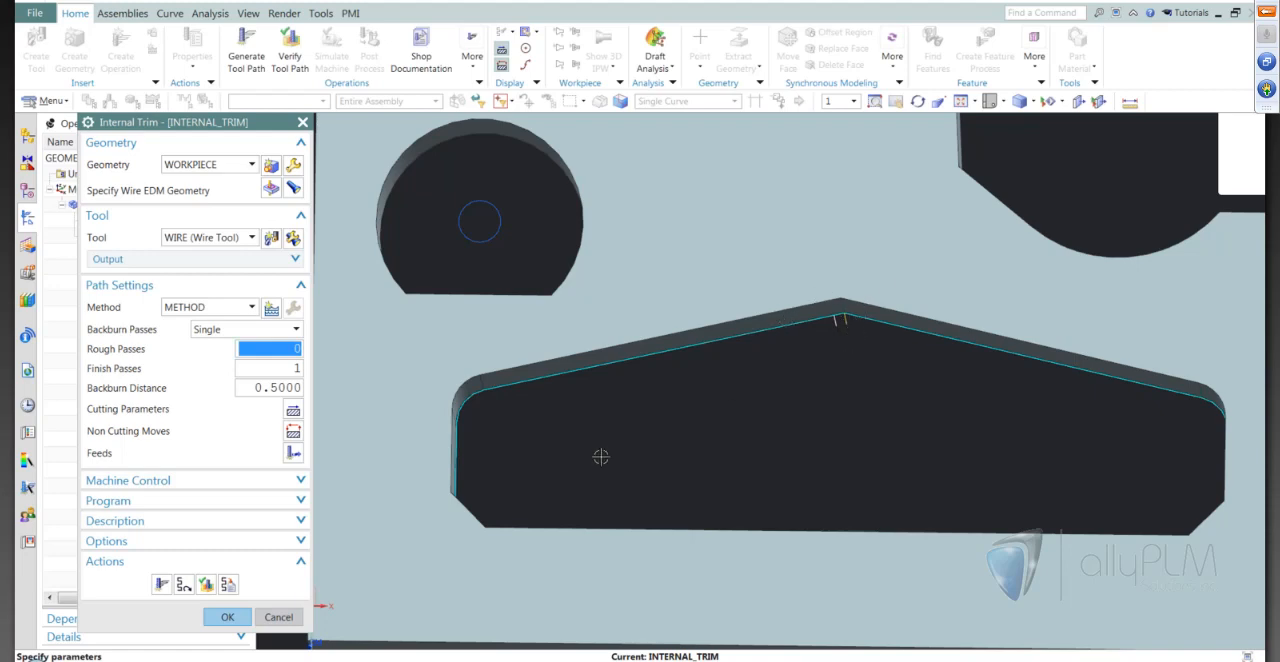
{"action": "middle_click_drag", "start_coordinate": [643, 466], "coordinate": [622, 482]}
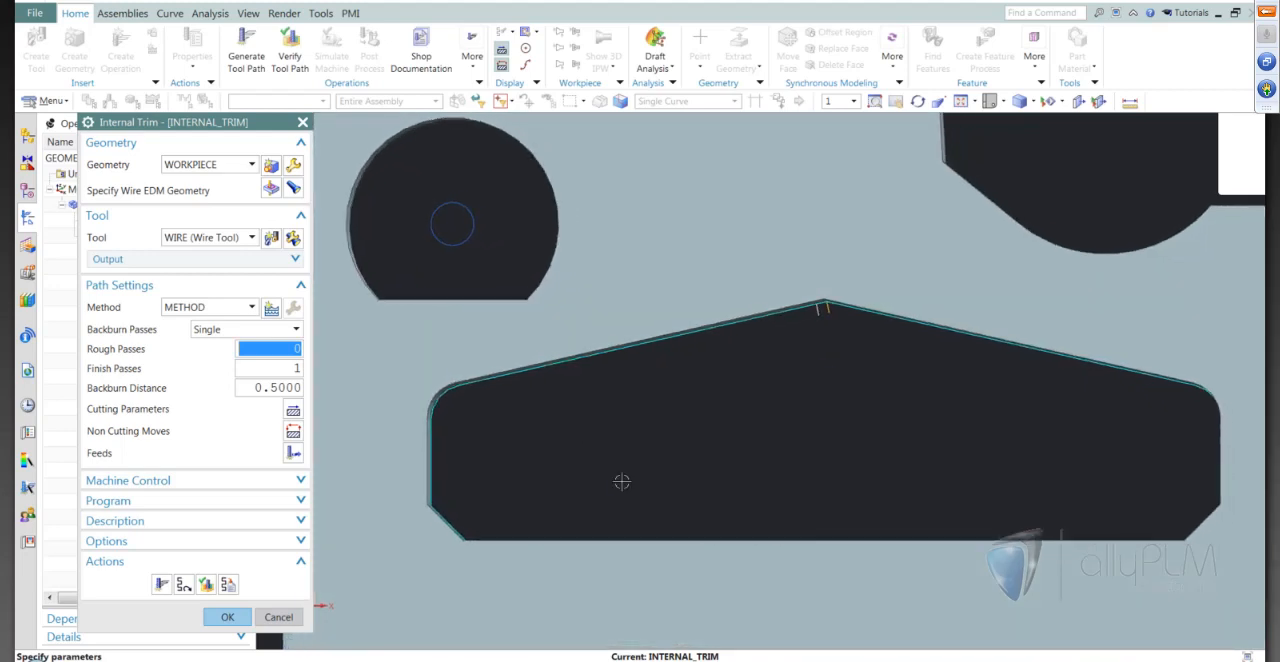
{"action": "scroll", "coordinate": [757, 323], "scroll_direction": "up", "scroll_amount": 5}
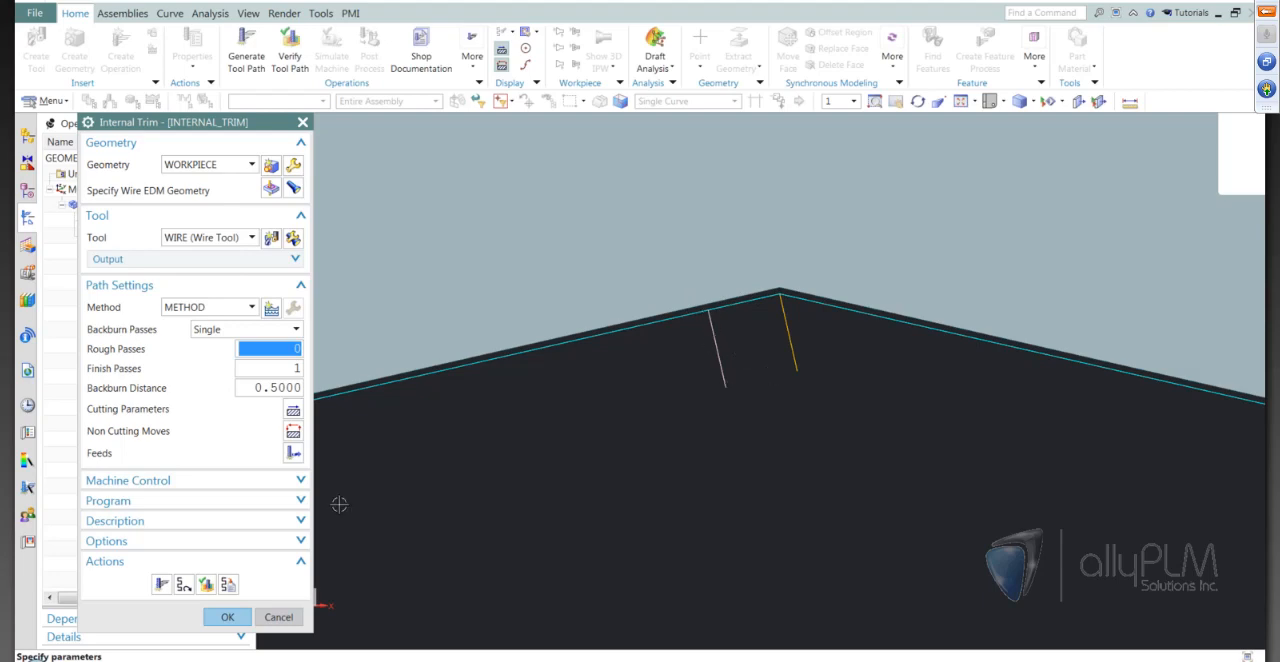
Verify the internal trim tool path by stepping the wire through its motions around the large pocket
{"action": "left_click", "coordinate": [205, 586]}
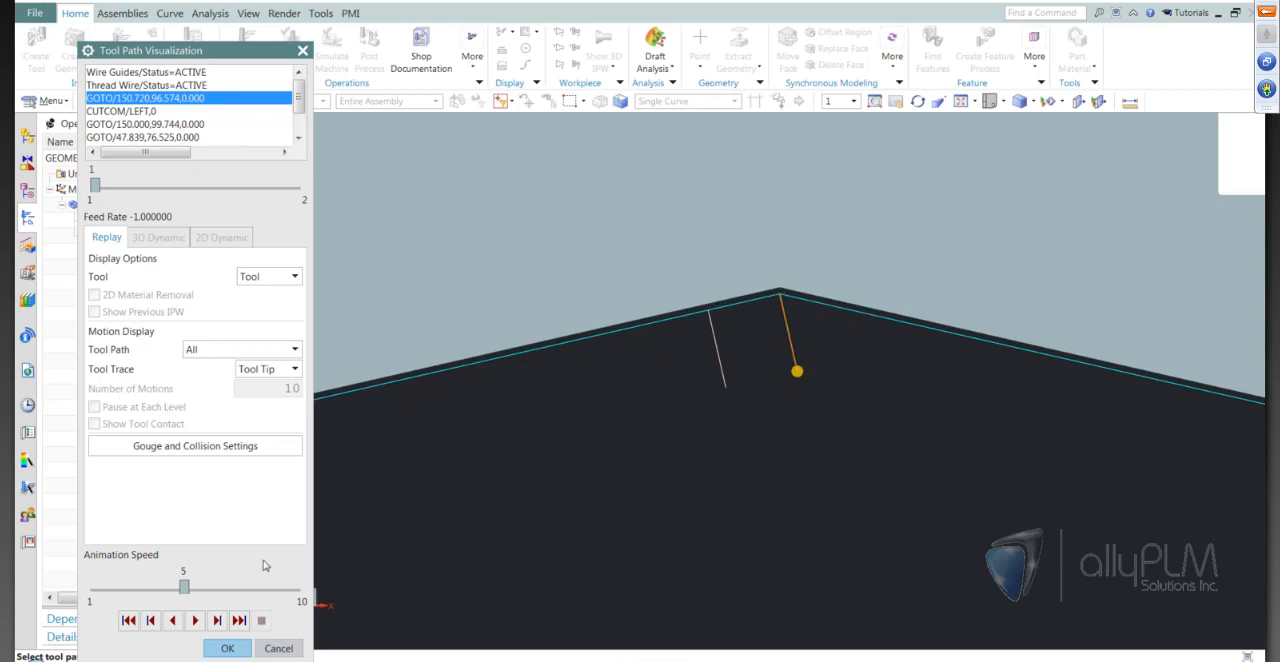
{"action": "left_click", "coordinate": [216, 621]}
{"action": "left_click", "coordinate": [216, 621]}
{"action": "scroll", "coordinate": [773, 372], "scroll_direction": "down", "scroll_amount": 5}
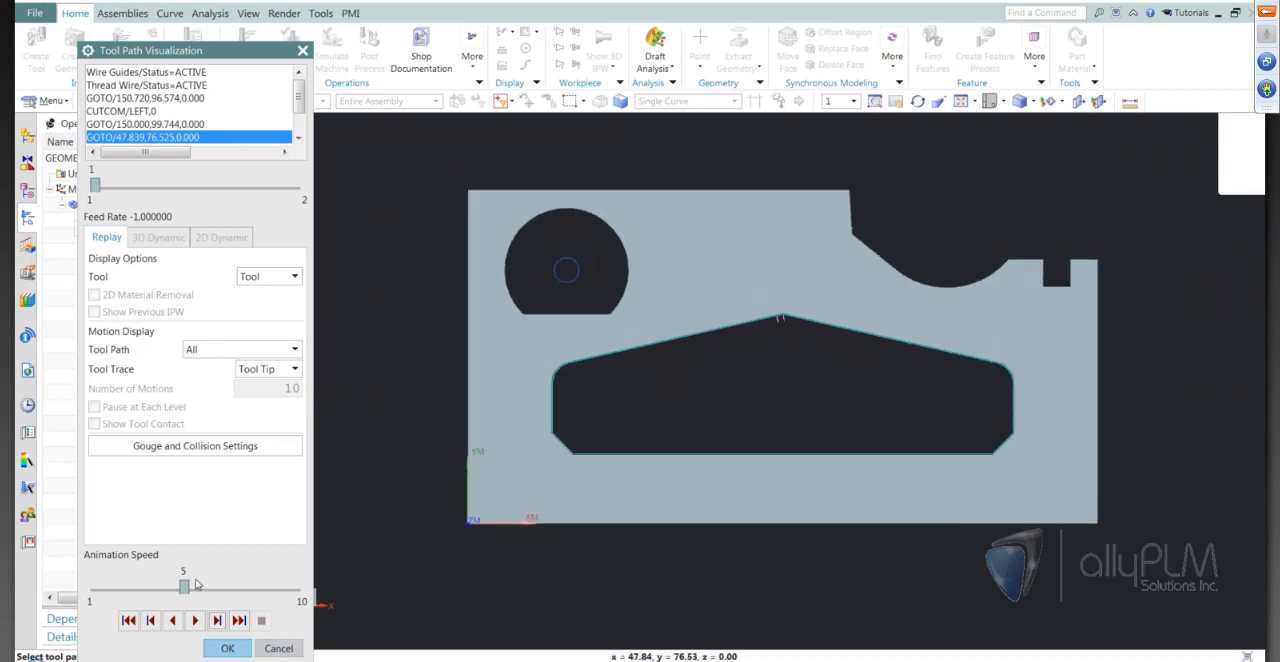
{"action": "left_click", "coordinate": [216, 621]}
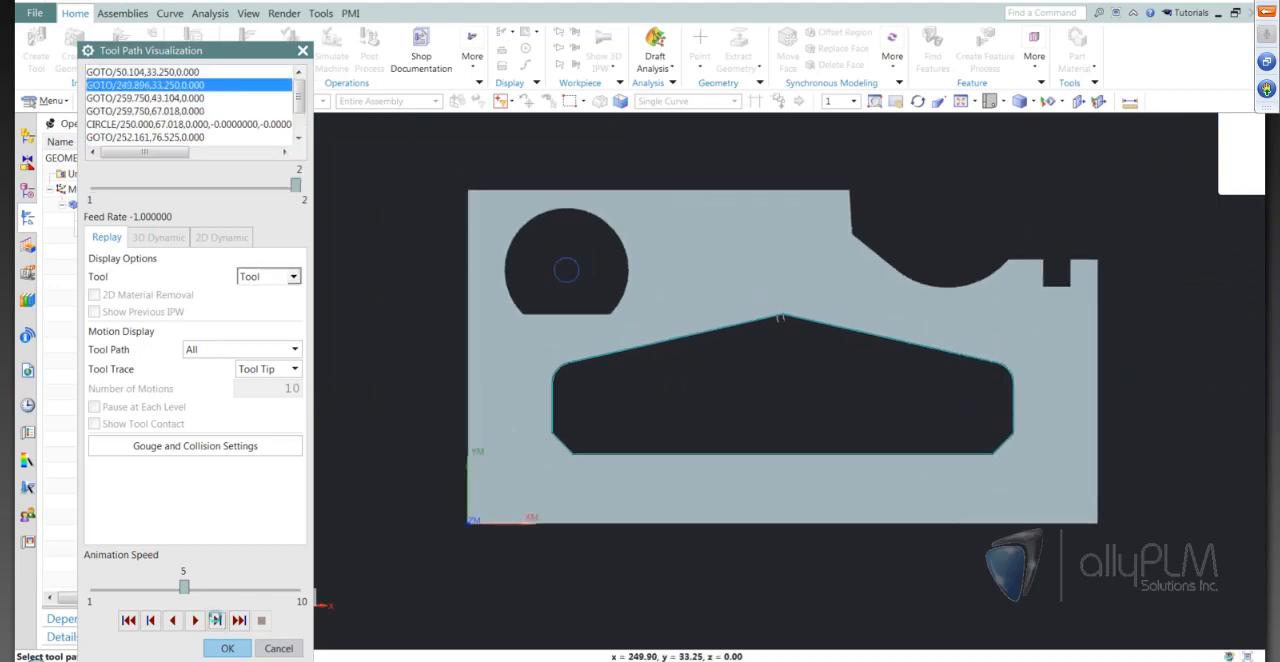
{"action": "left_click", "coordinate": [216, 621]}
Examine the wire's position at the pocket's peak, step through the remaining exit motions, and close the verification and the operation
{"action": "scroll", "coordinate": [856, 318], "scroll_direction": "up", "scroll_amount": 1}
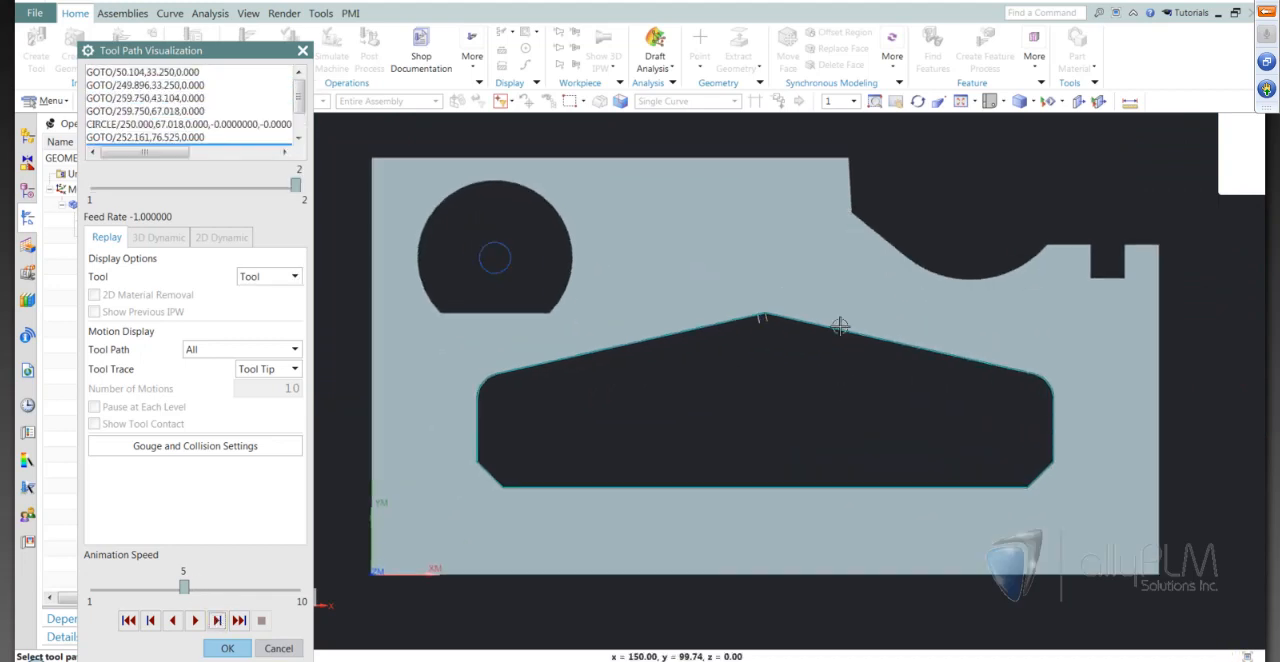
{"action": "scroll", "coordinate": [840, 326], "scroll_direction": "up", "scroll_amount": 2}
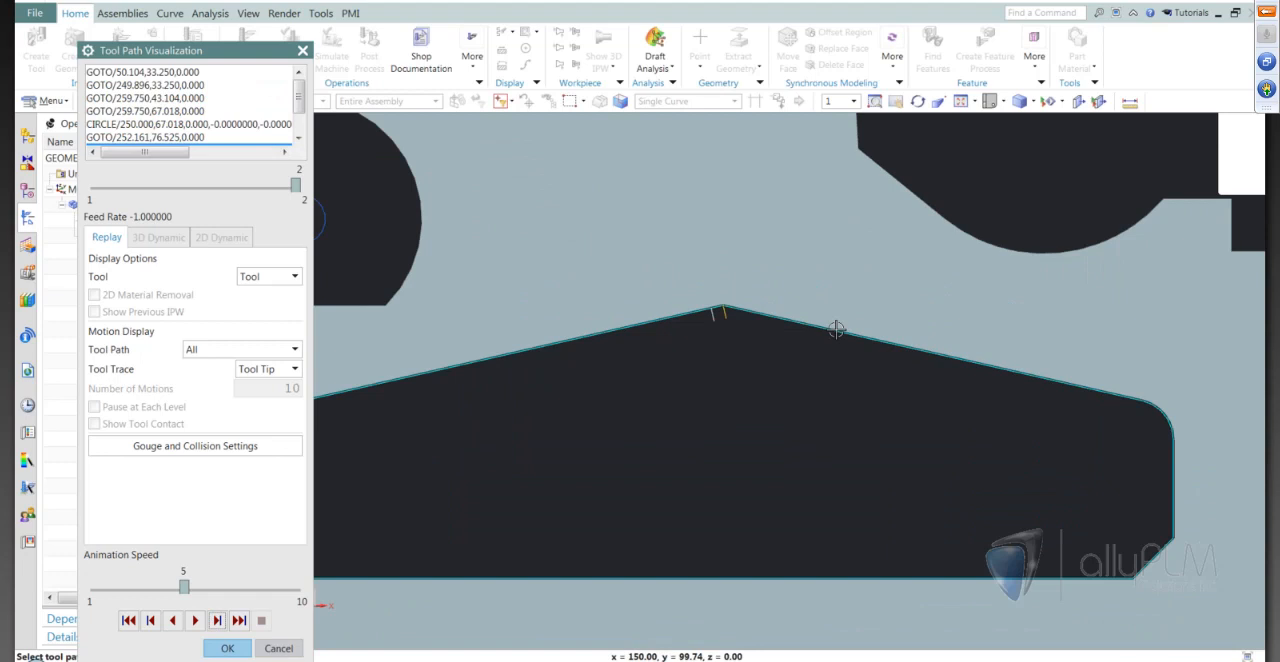
{"action": "scroll", "coordinate": [745, 308], "scroll_direction": "up", "scroll_amount": 3}
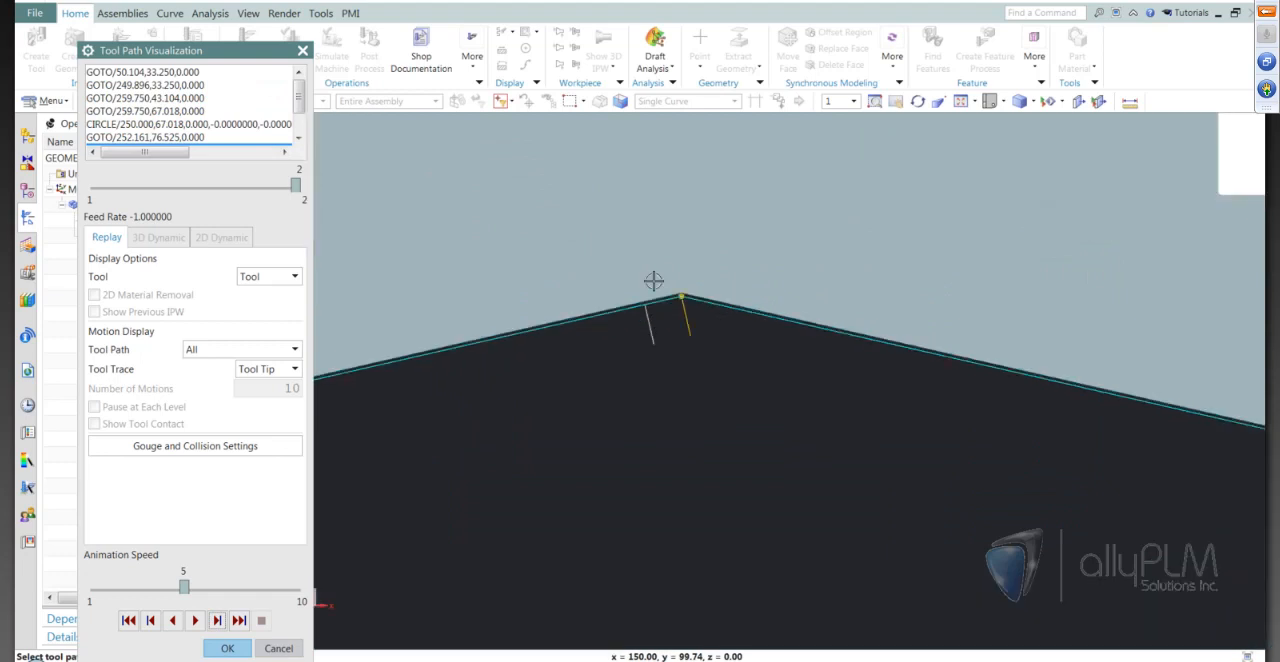
{"action": "scroll", "coordinate": [654, 281], "scroll_direction": "up", "scroll_amount": 1}
{"action": "scroll", "coordinate": [655, 281], "scroll_direction": "up", "scroll_amount": 3}
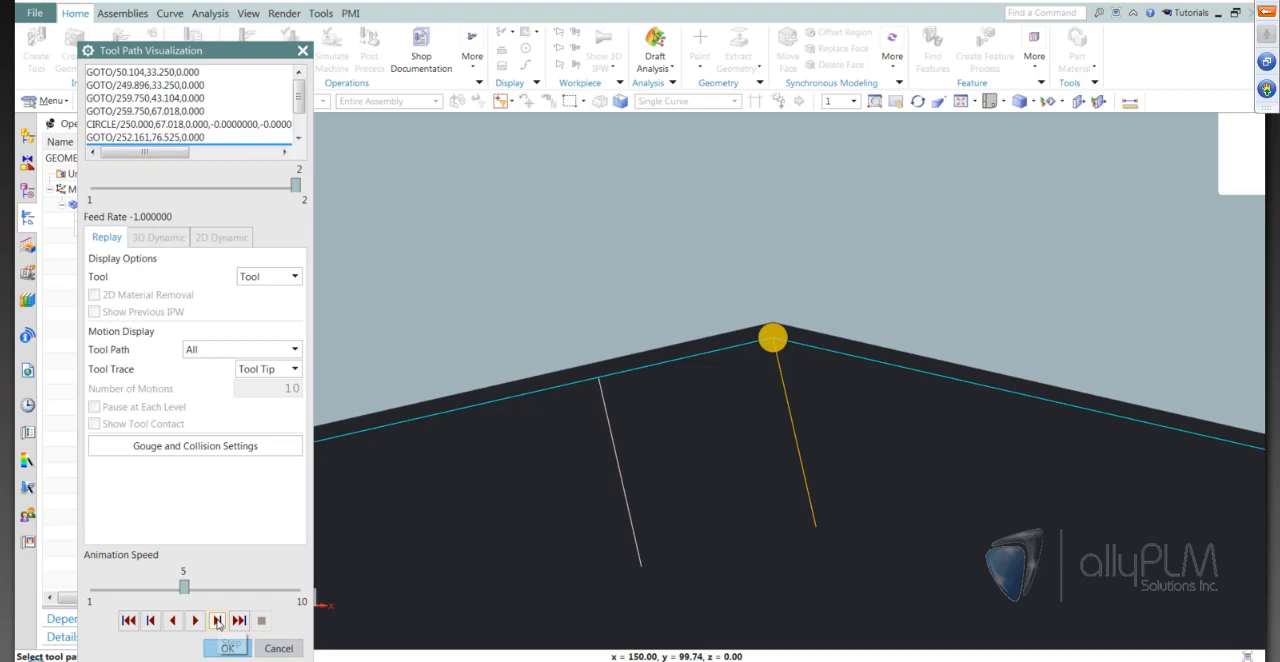
{"action": "left_click", "coordinate": [217, 621]}
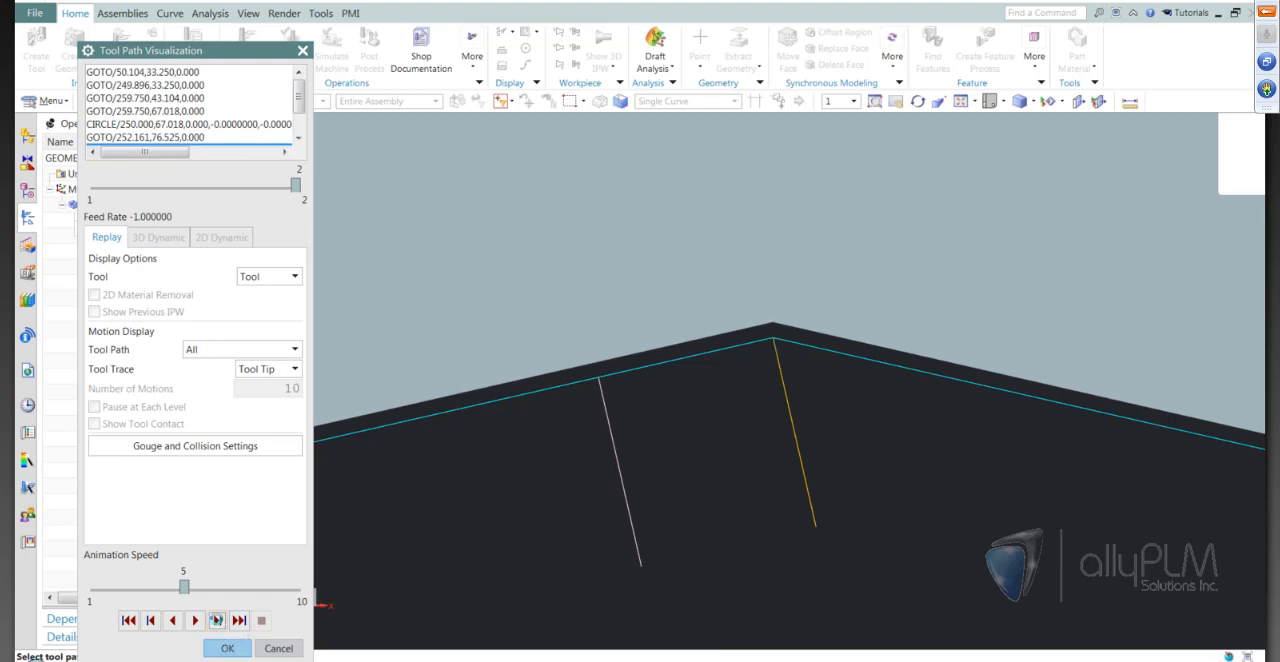
{"action": "left_click", "coordinate": [217, 621]}
{"action": "left_click", "coordinate": [217, 621]}
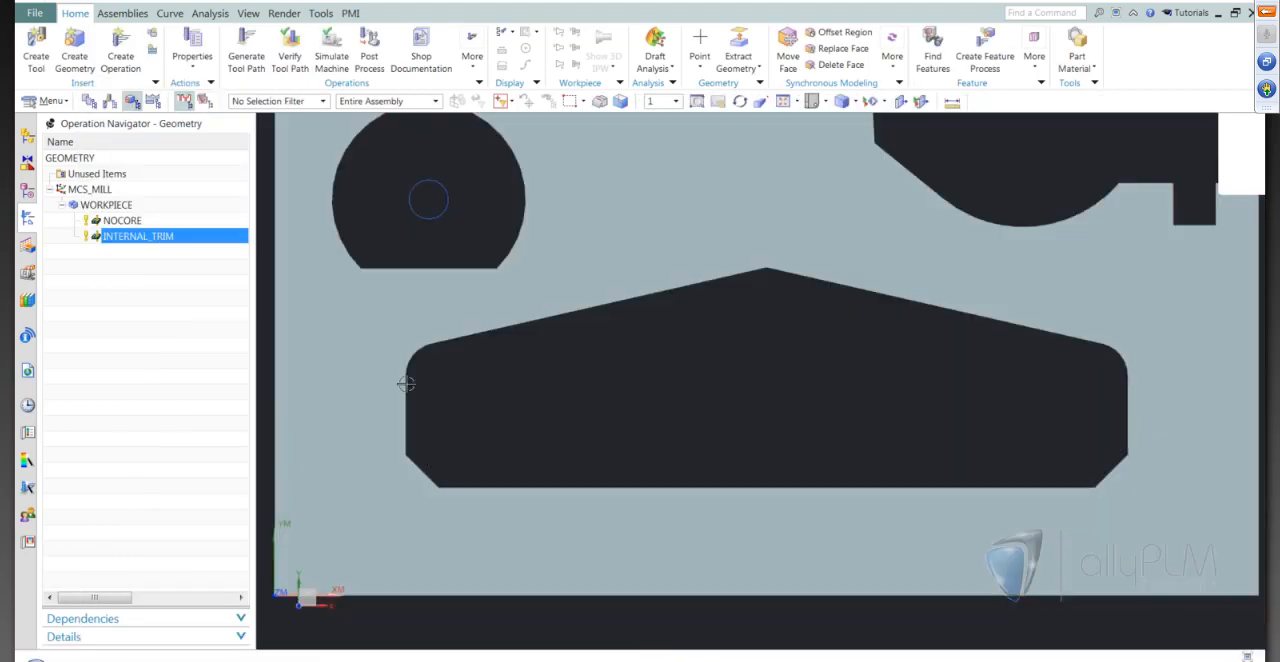
Edit the INTERNAL_TRIM geometry's control points to specify a lead-in point at the midpoint of the pocket's lower-left chamfer
{"action": "double_click", "coordinate": [168, 247]}
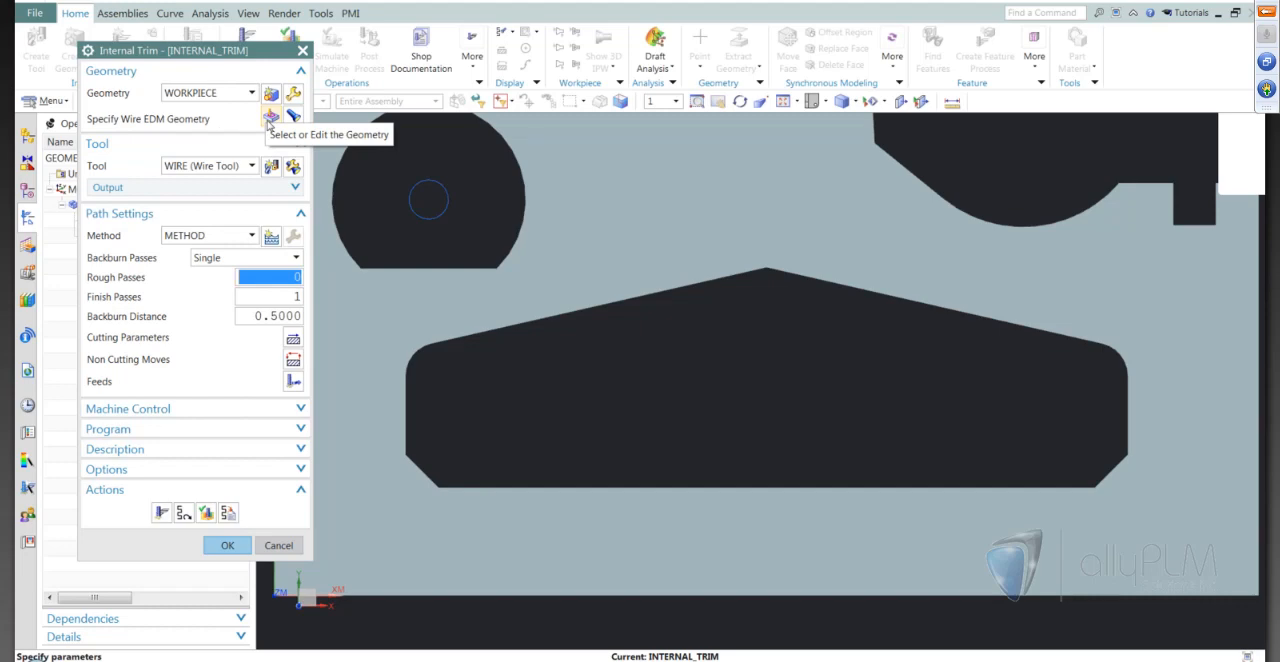
{"action": "left_click", "coordinate": [270, 118]}
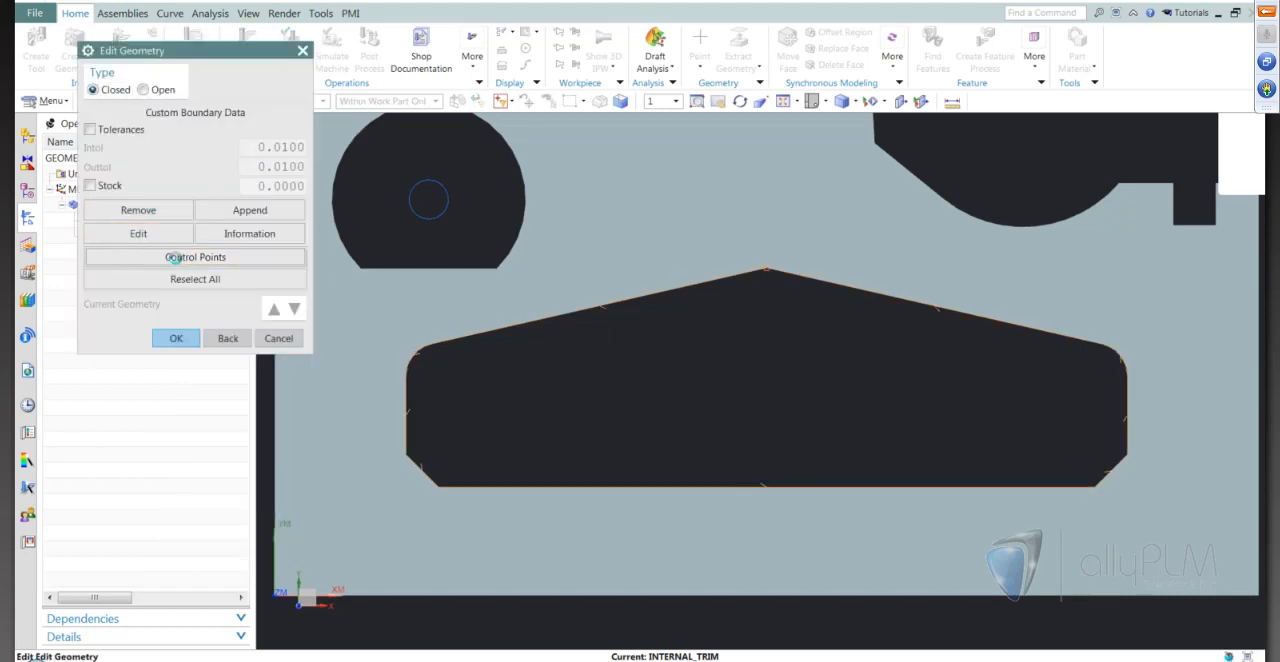
{"action": "left_click", "coordinate": [177, 258]}
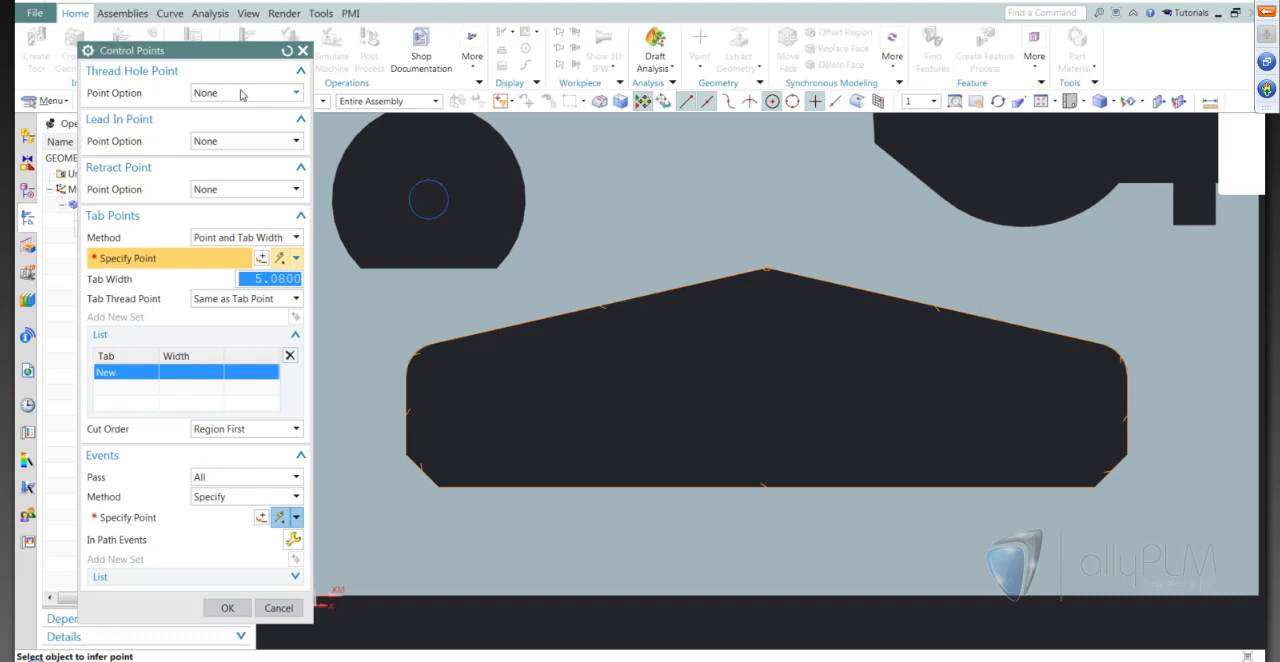
{"action": "left_click", "coordinate": [241, 141]}
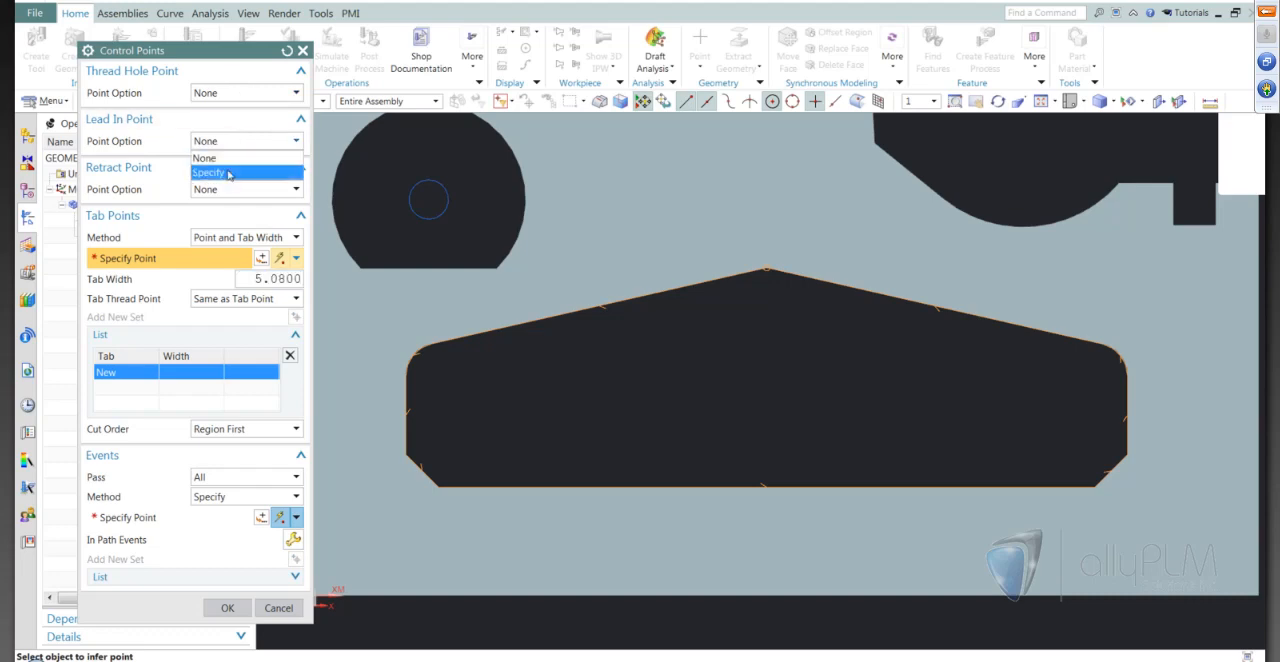
{"action": "left_click", "coordinate": [228, 174]}
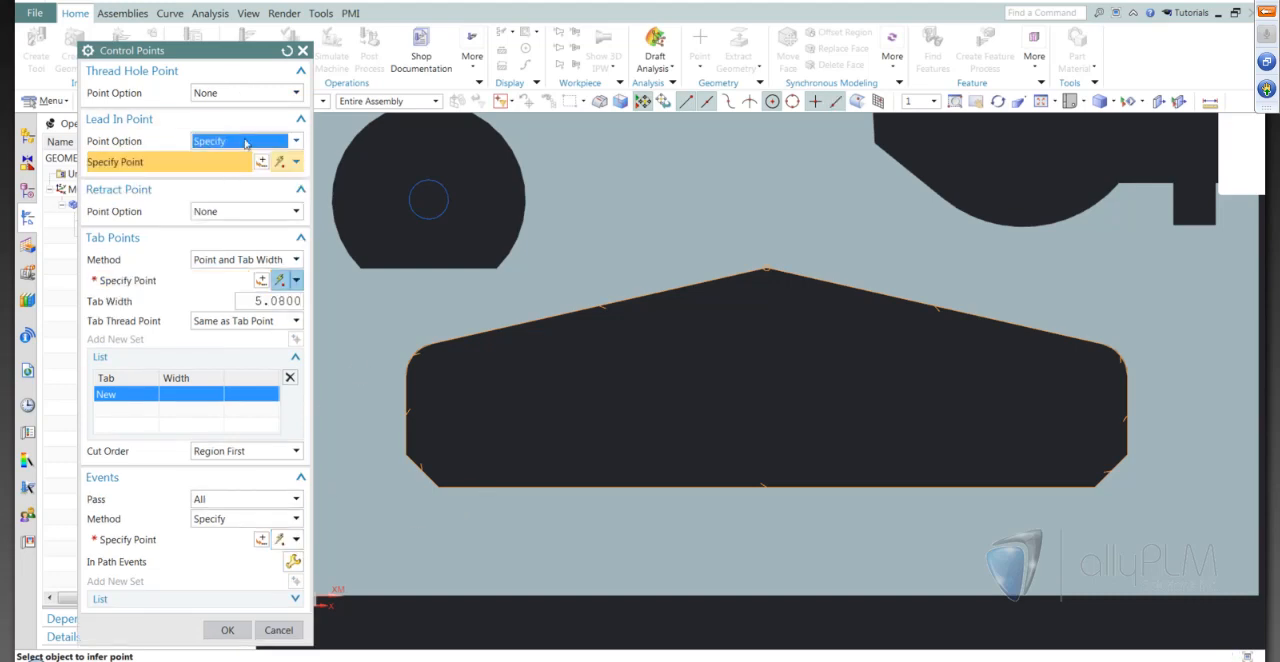
{"action": "scroll", "coordinate": [360, 502], "scroll_direction": "down", "scroll_amount": 3}
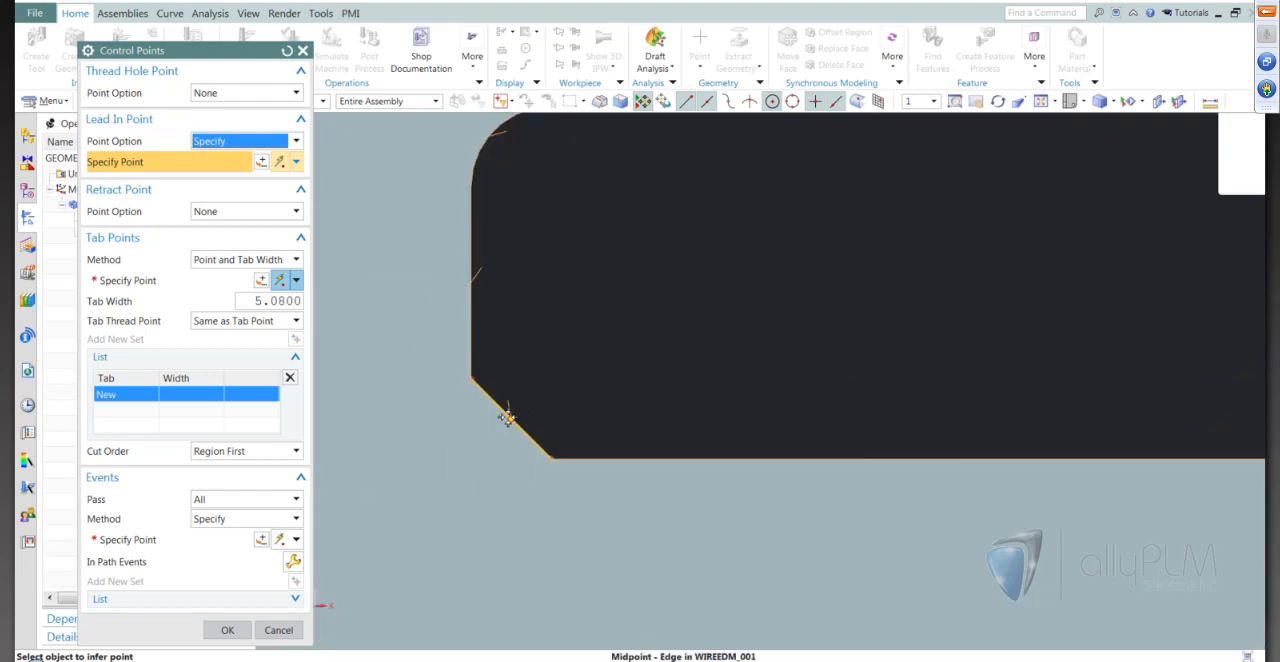
{"action": "left_click", "coordinate": [508, 416]}
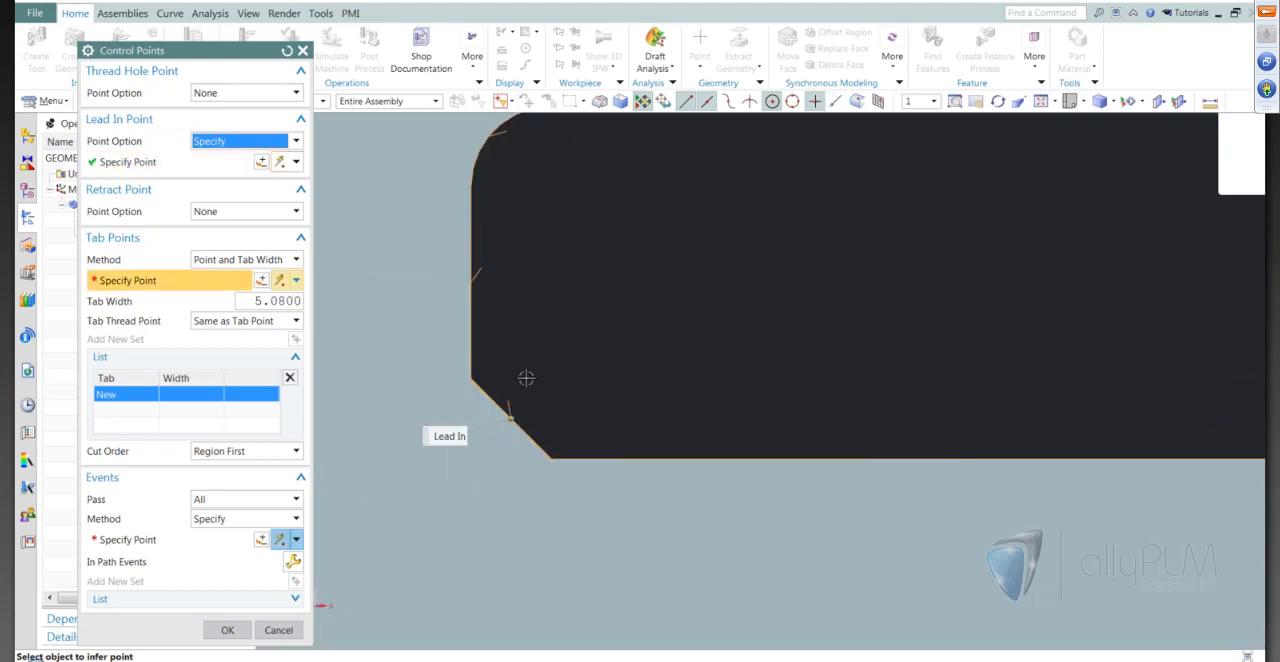
{"action": "left_click", "coordinate": [228, 630]}
{"action": "left_click", "coordinate": [173, 338]}
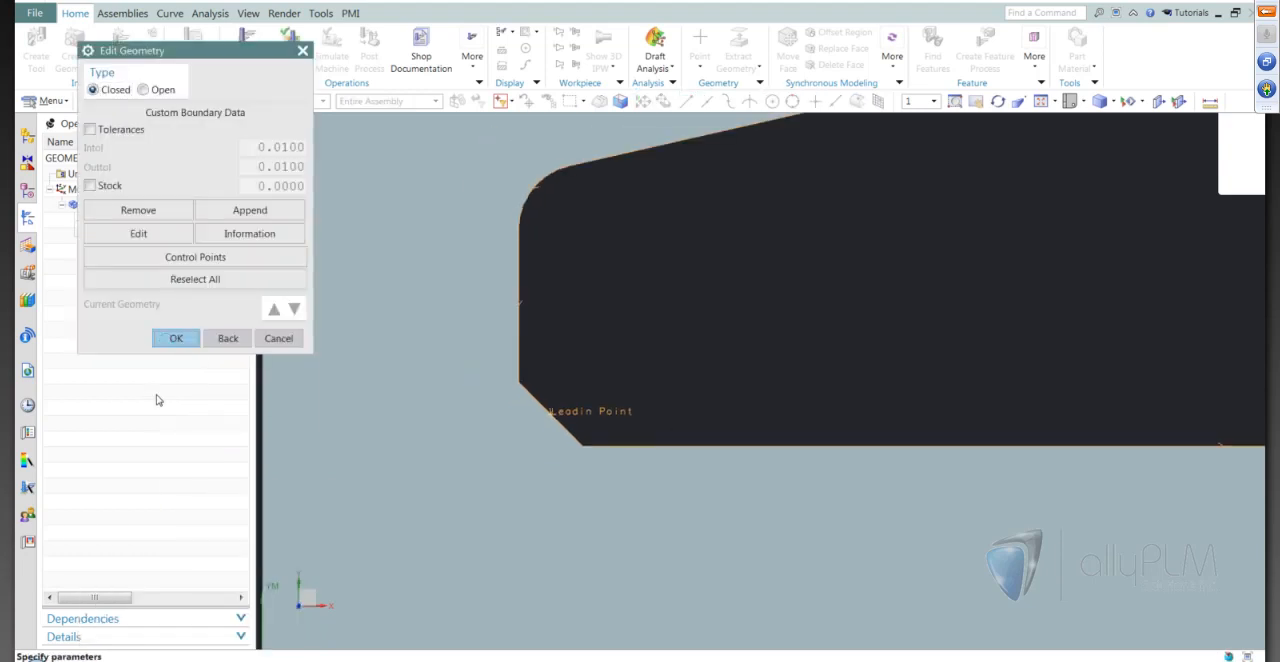
Regenerate the internal trim tool path and inspect the lead-in and lead-out at the lower-left chamfer
{"action": "left_click", "coordinate": [161, 514]}
{"action": "scroll", "coordinate": [562, 408], "scroll_direction": "up", "scroll_amount": 2}
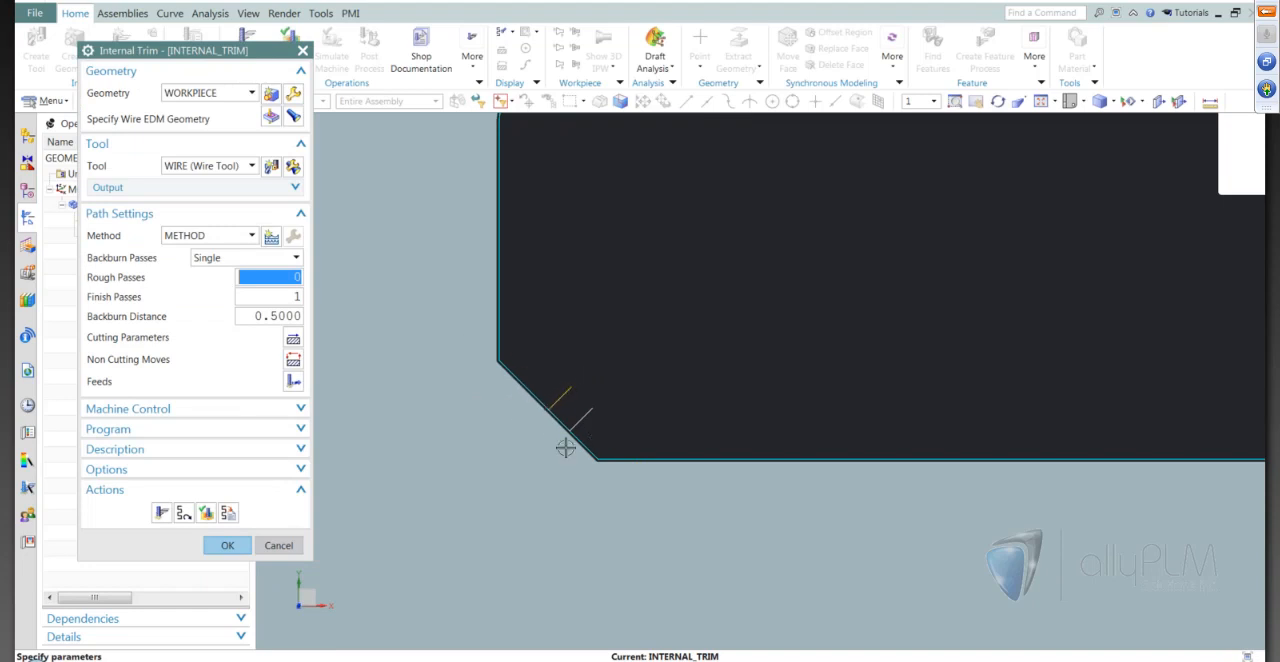
{"action": "scroll", "coordinate": [620, 360], "scroll_direction": "down", "scroll_amount": 3}
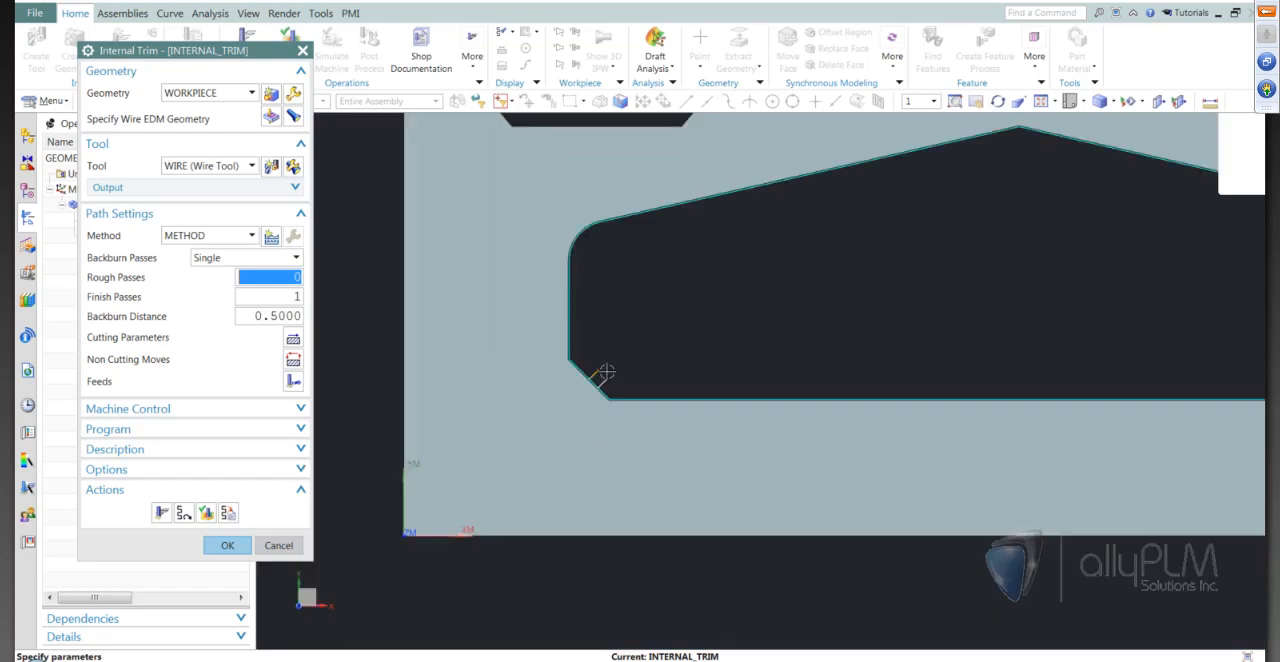
{"action": "scroll", "coordinate": [700, 330], "scroll_direction": "down", "scroll_amount": 5}
{"action": "scroll", "coordinate": [740, 305], "scroll_direction": "up", "scroll_amount": 3}
{"action": "scroll", "coordinate": [740, 360], "scroll_direction": "down", "scroll_amount": 1}
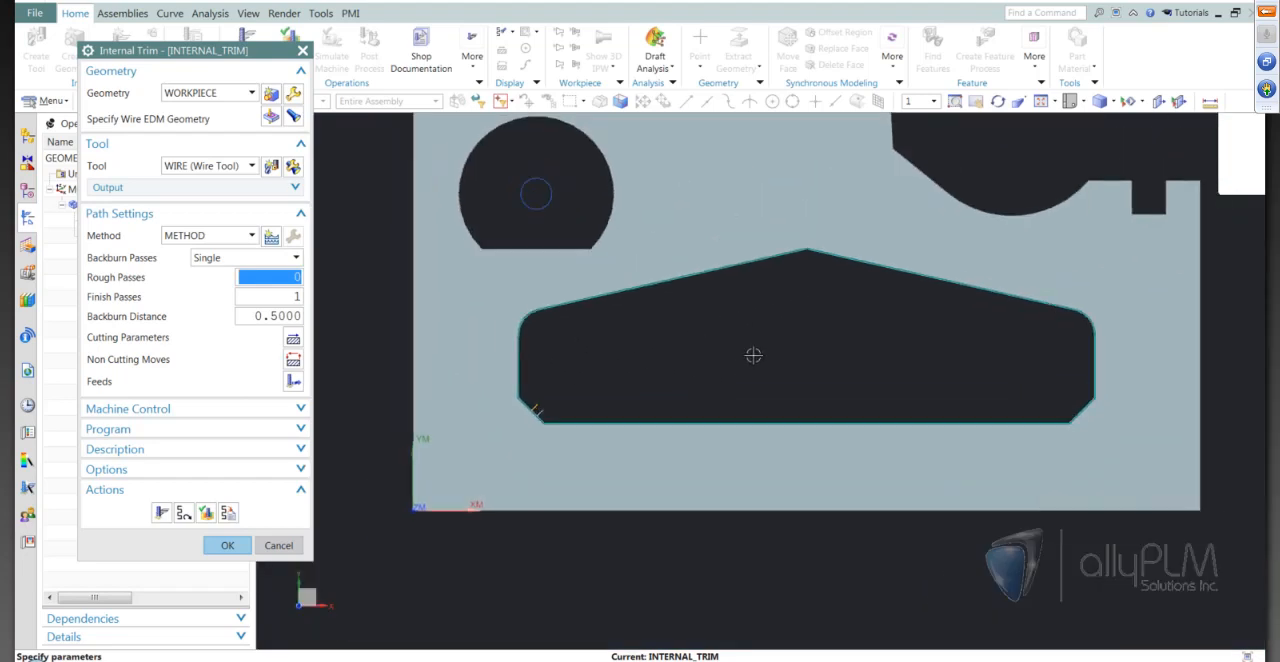
{"action": "scroll", "coordinate": [753, 355], "scroll_direction": "up", "scroll_amount": 1}
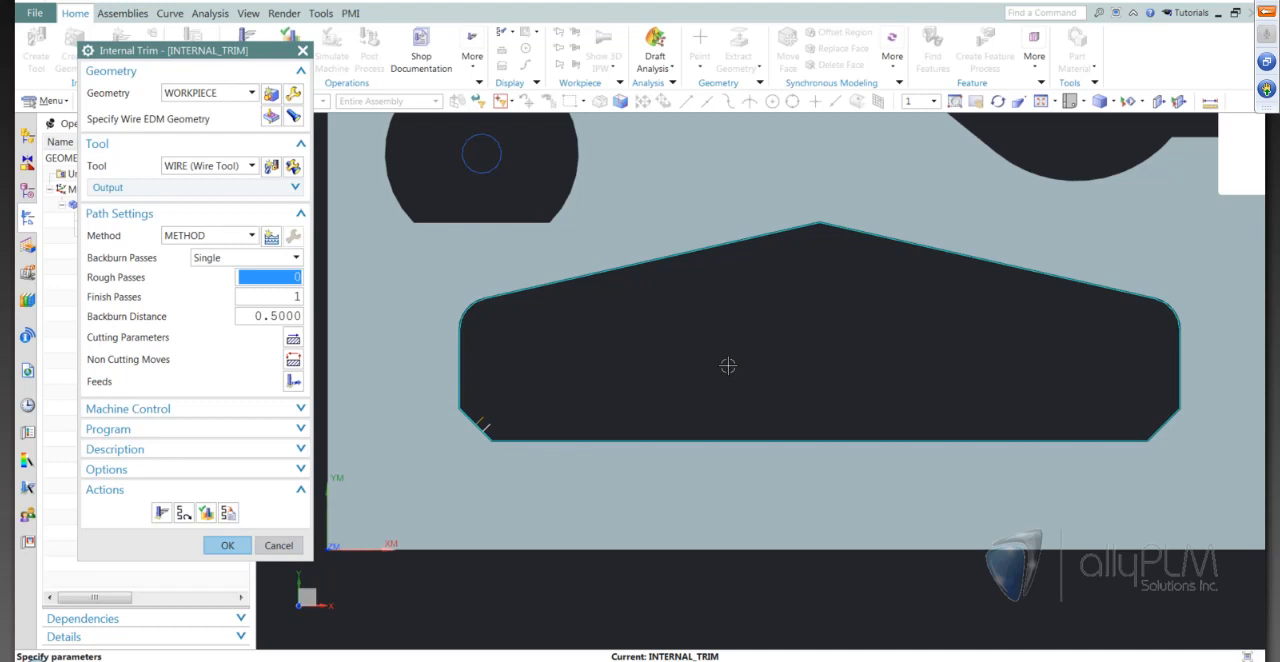
{"action": "scroll", "coordinate": [728, 366], "scroll_direction": "down", "scroll_amount": 1}
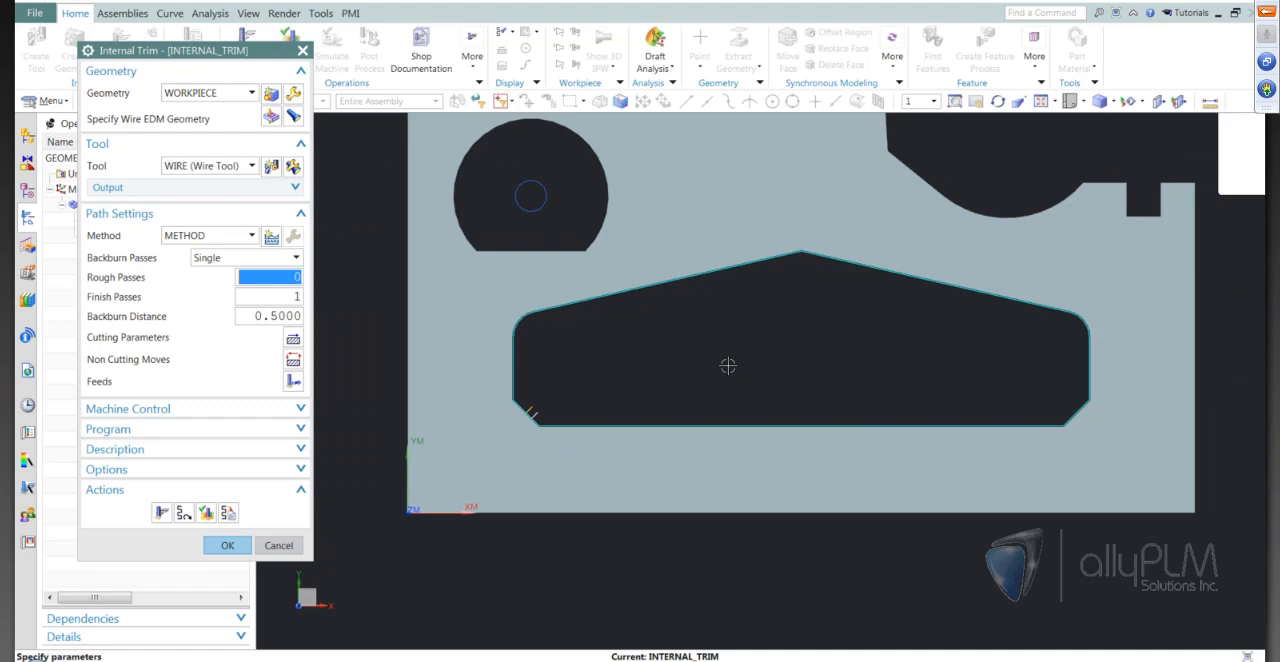
{"action": "scroll", "coordinate": [728, 366], "scroll_direction": "up", "scroll_amount": 1}
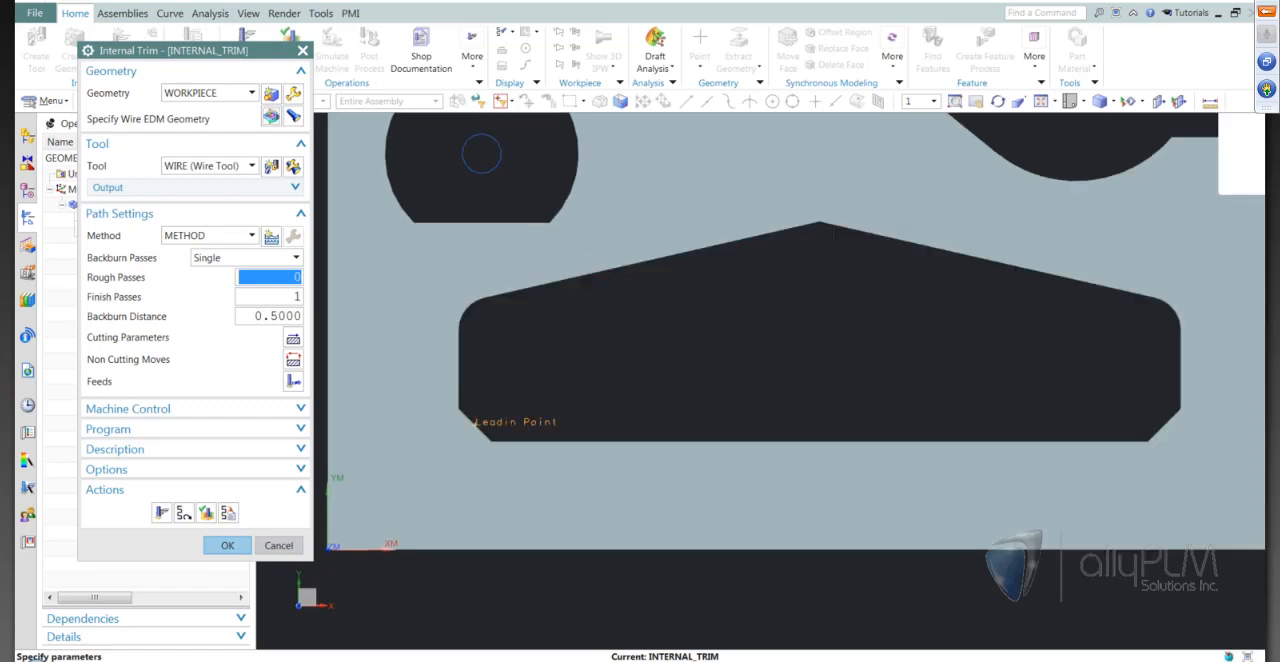
Reopen the control points and specify a thread hole point inside the pocket beside the lower-left chamfer, at about X 49, Y 42 mm
{"action": "left_click", "coordinate": [272, 118]}
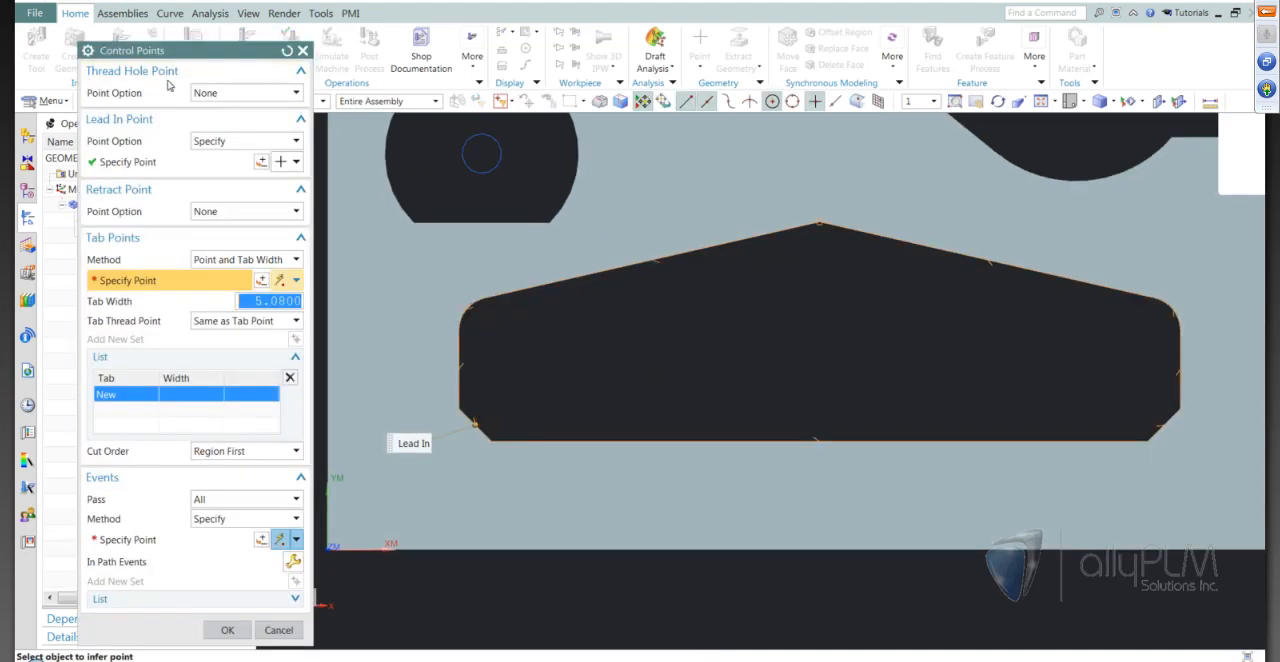
{"action": "left_click", "coordinate": [218, 94]}
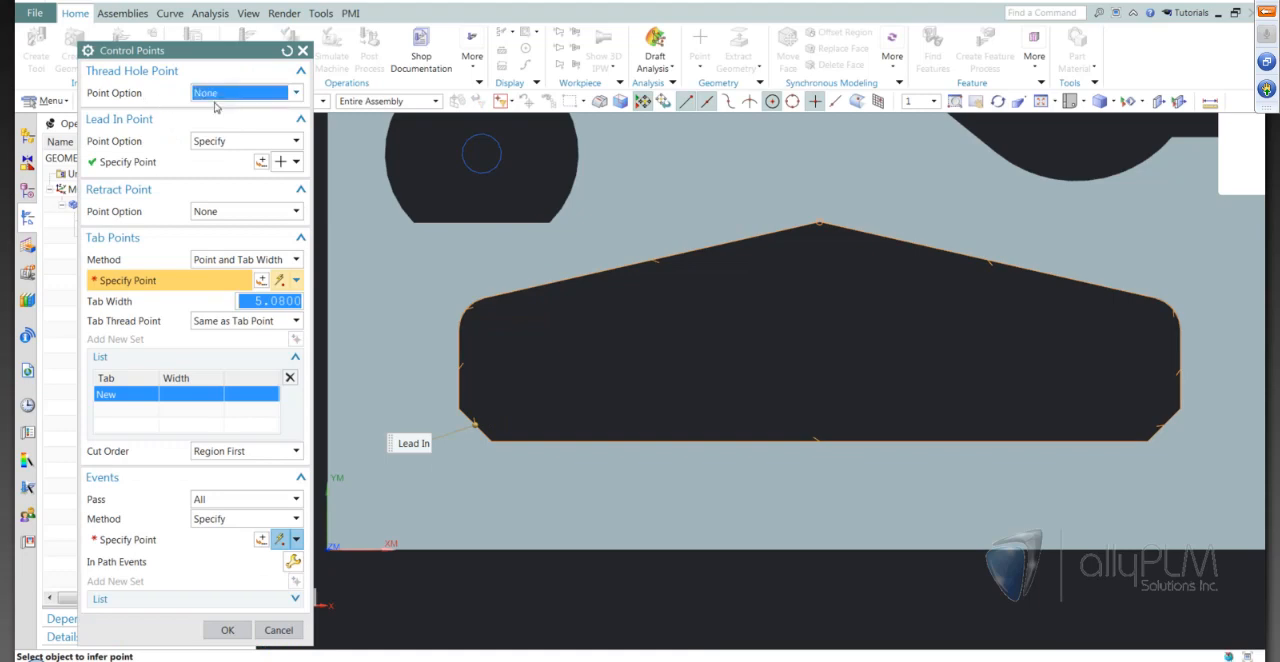
{"action": "left_click", "coordinate": [211, 125]}
{"action": "left_click", "coordinate": [262, 113]}
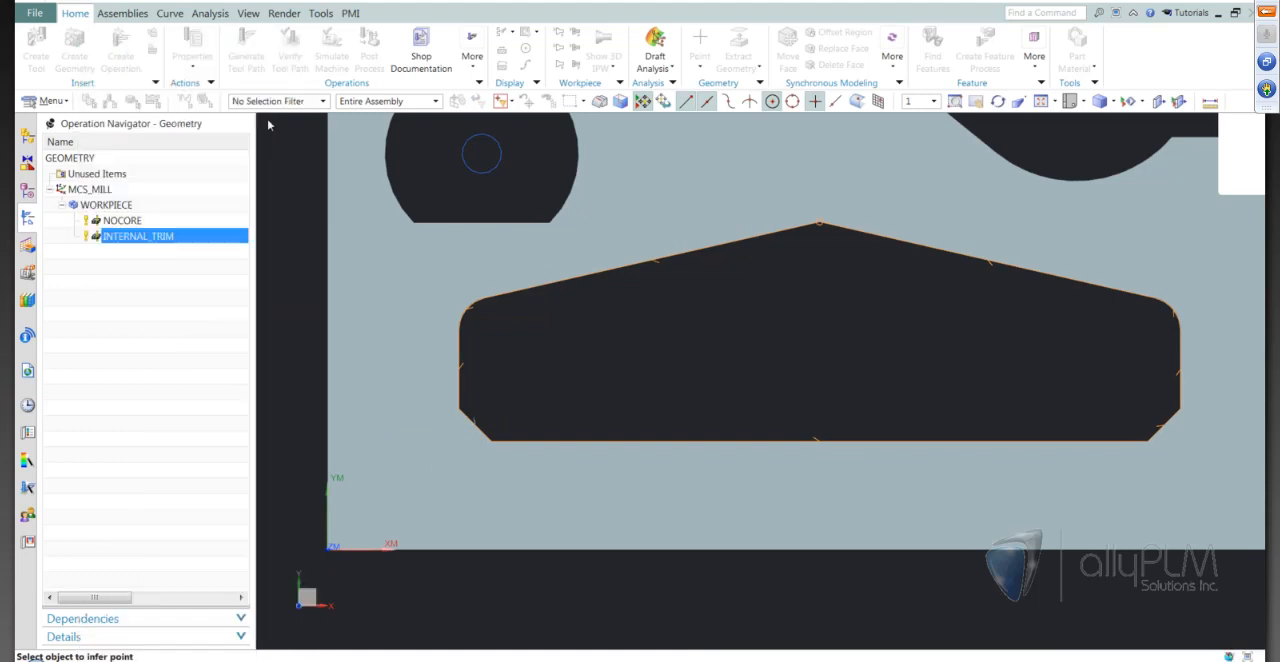
{"action": "left_click", "coordinate": [488, 410]}
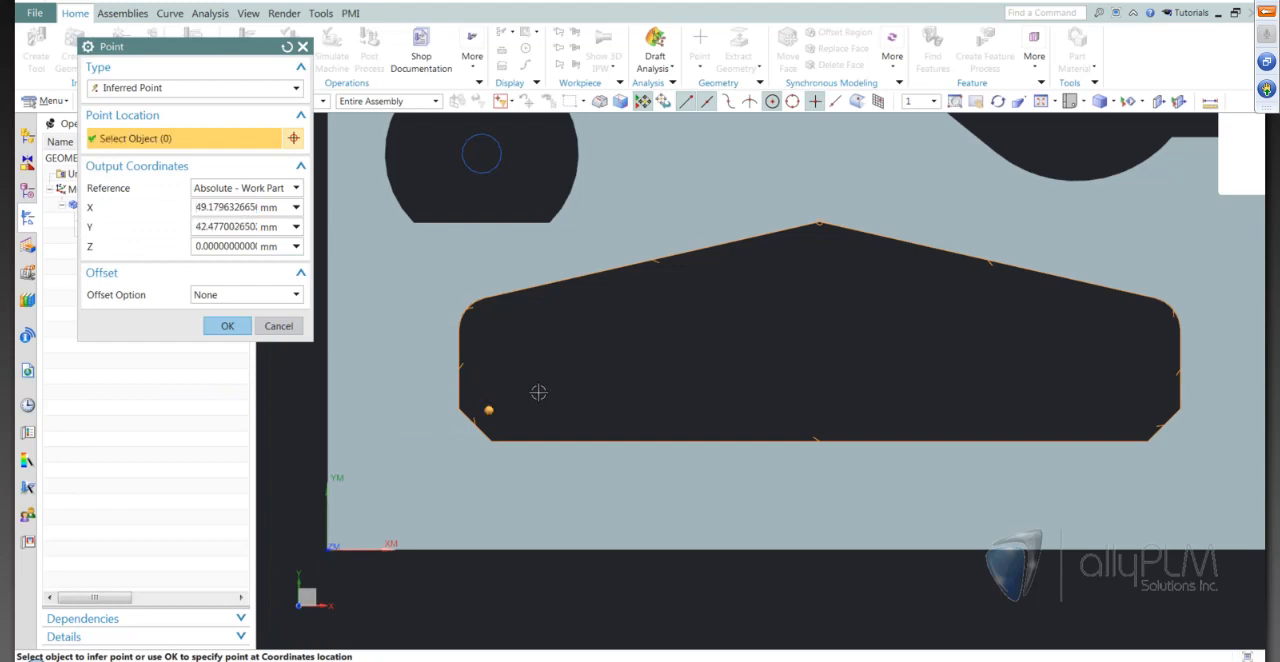
{"action": "scroll", "coordinate": [531, 400], "scroll_direction": "up", "scroll_amount": 1}
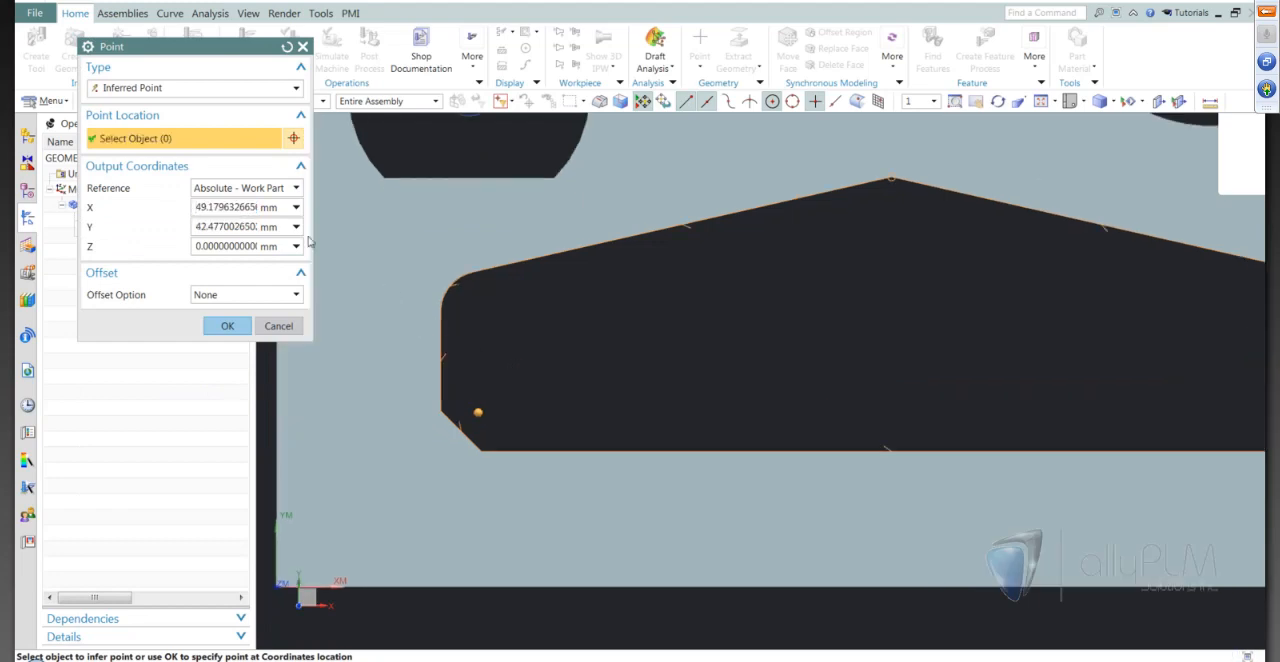
Set the thread hole point's coordinates to X 50 and Y 42 mm, and accept the control points
{"action": "double_click", "coordinate": [222, 208]}
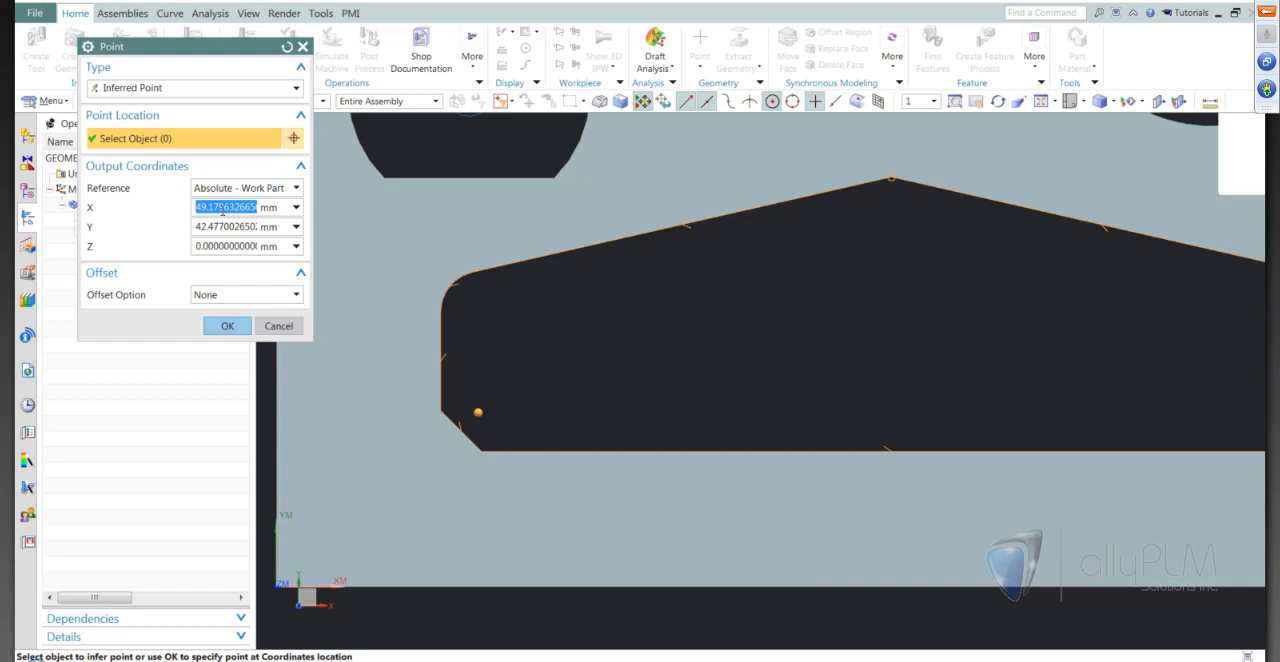
{"action": "type", "text": "50"}
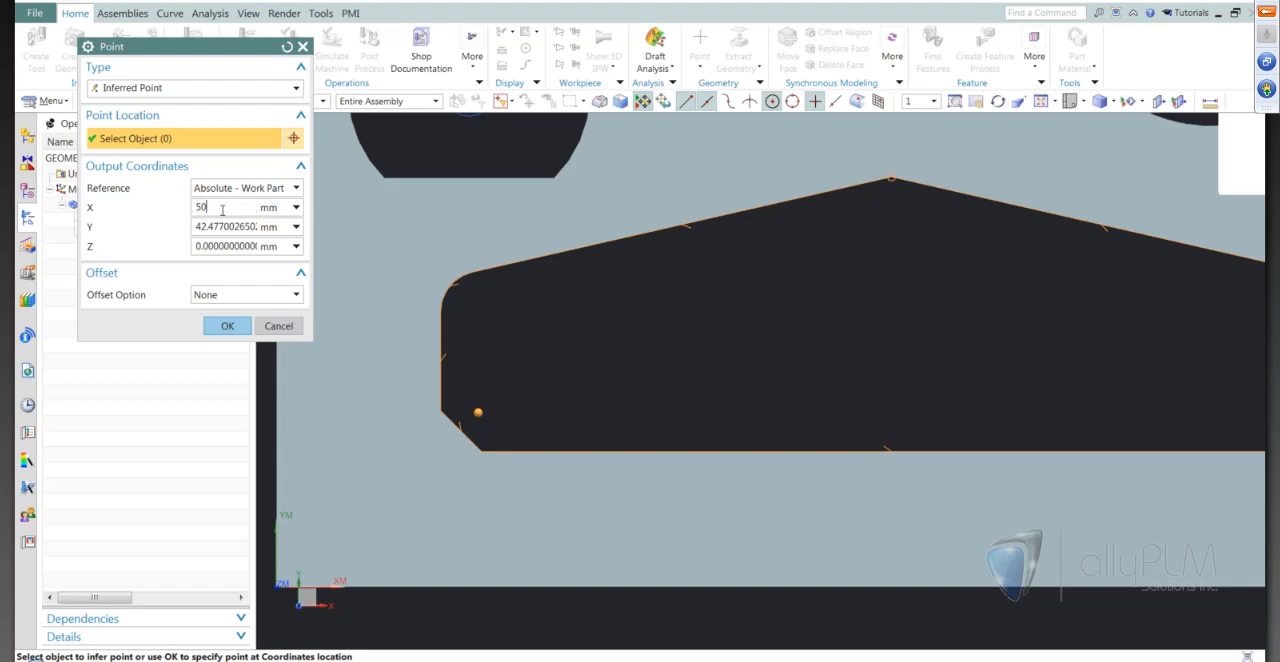
{"action": "key", "text": "Tab"}
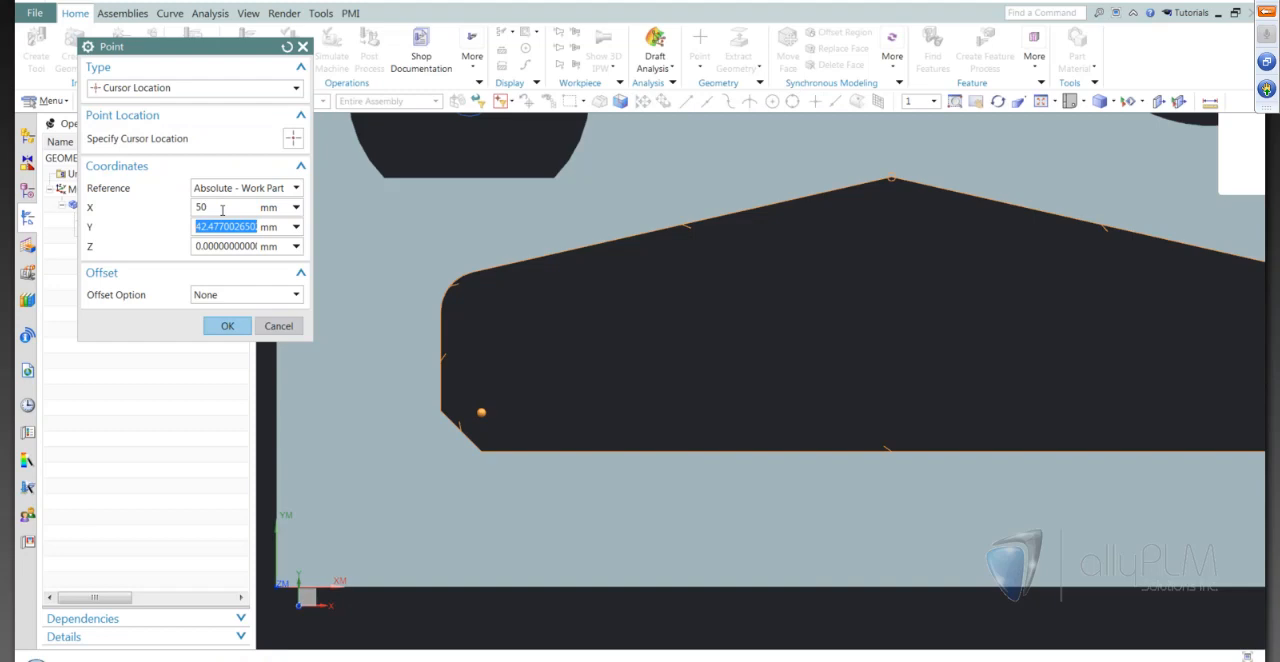
{"action": "type", "text": "42"}
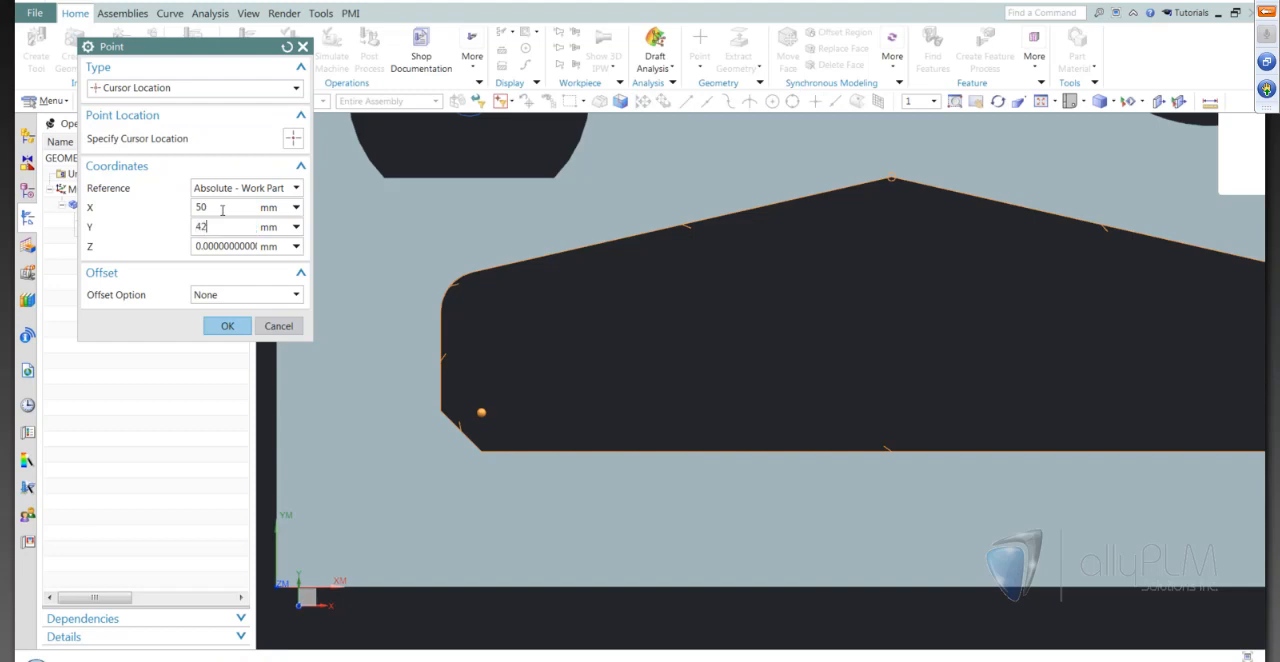
{"action": "key", "text": "Tab"}
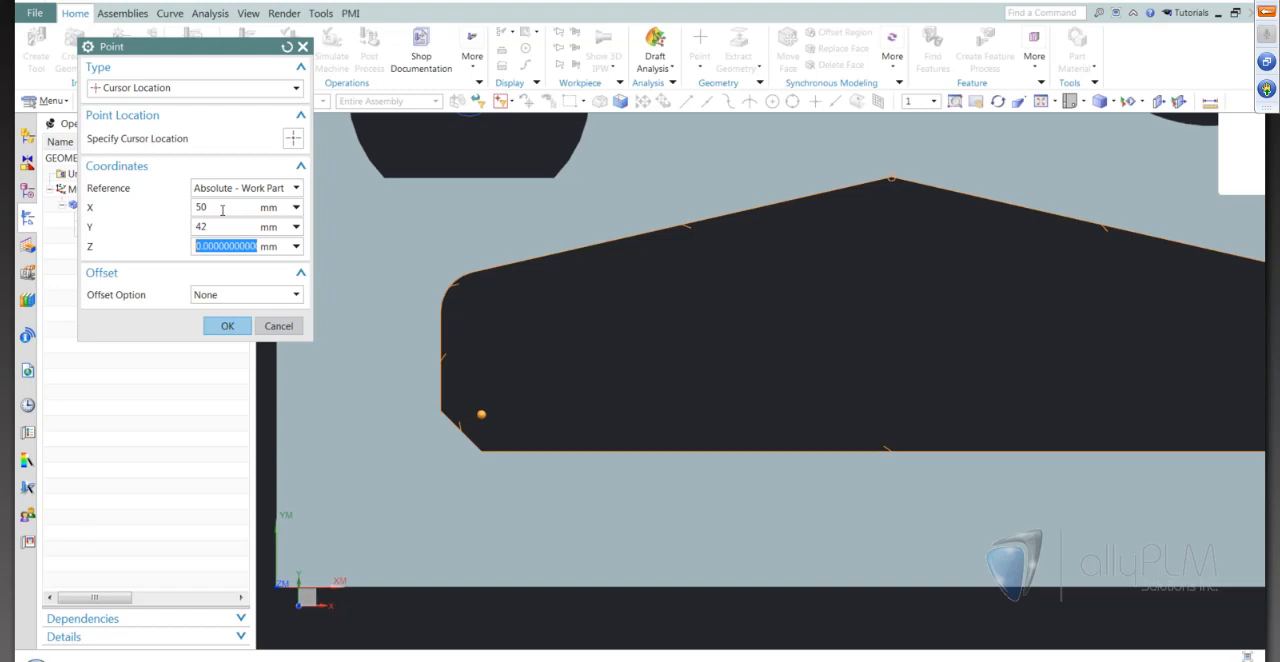
{"action": "left_click", "coordinate": [226, 324]}
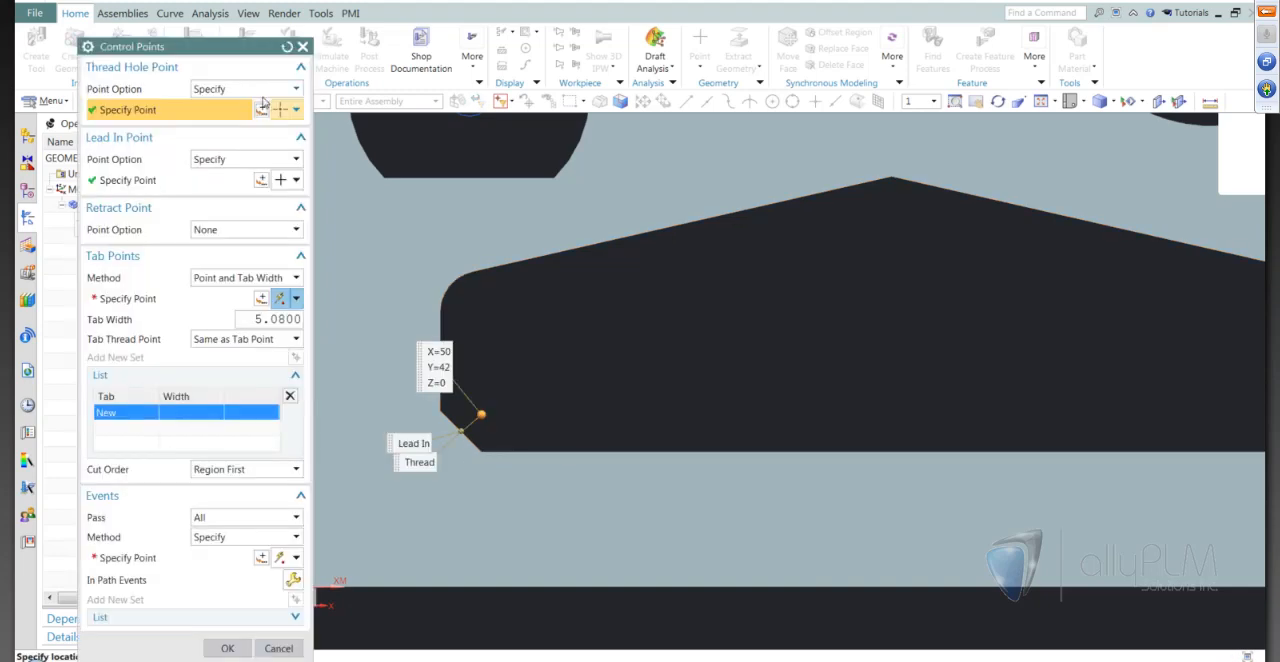
{"action": "left_click", "coordinate": [222, 650]}
Regenerate the internal trim tool path with the new thread hole point and inspect the moves at the pocket's lower-left chamfer
{"action": "left_click", "coordinate": [176, 336]}
{"action": "left_click", "coordinate": [172, 507]}
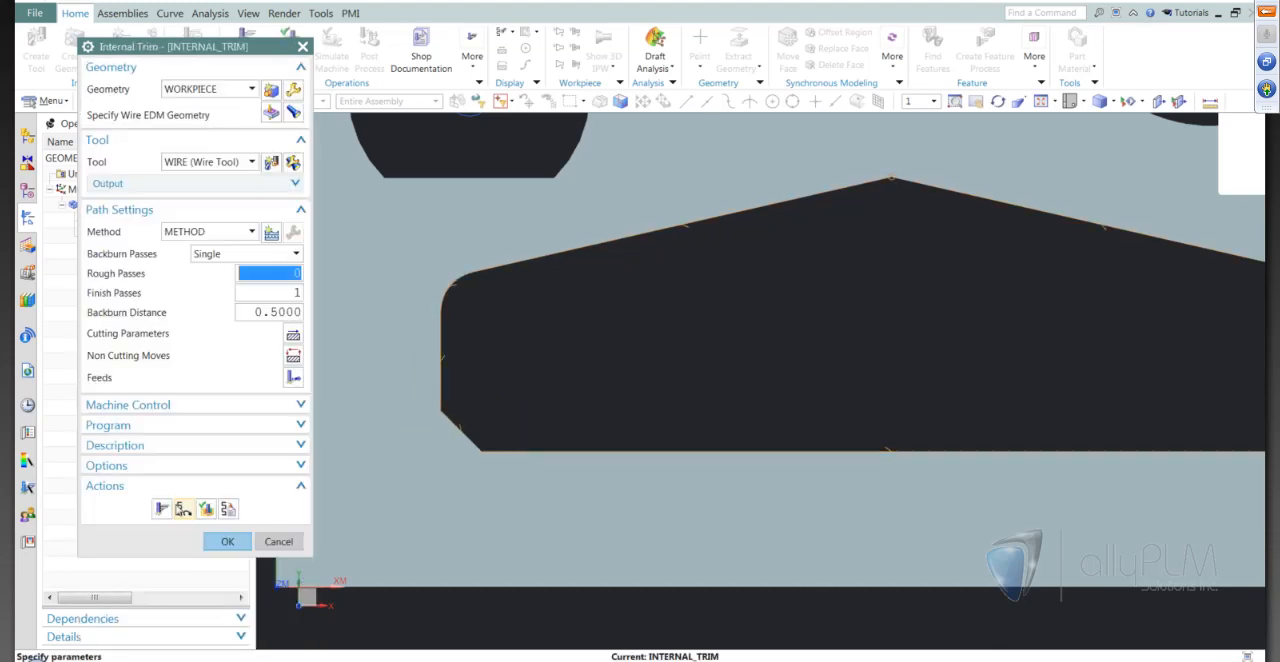
{"action": "scroll", "coordinate": [424, 463], "scroll_direction": "up", "scroll_amount": 2}
{"action": "scroll", "coordinate": [424, 463], "scroll_direction": "up", "scroll_amount": 3}
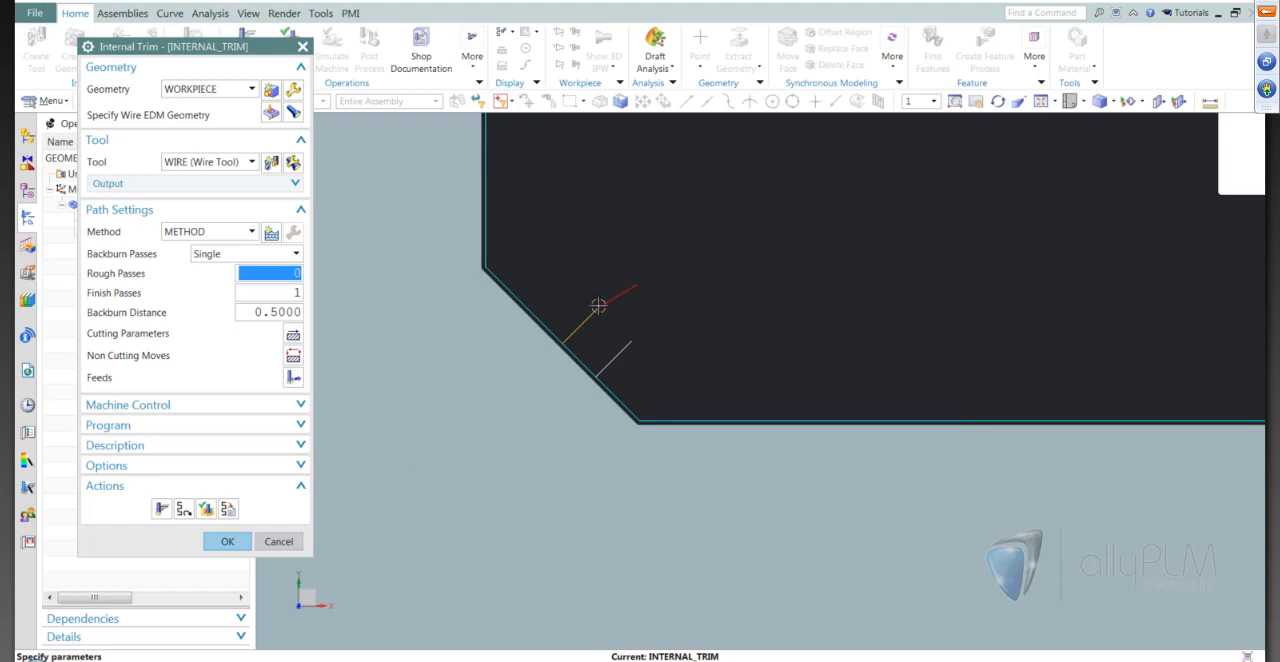
{"action": "scroll", "coordinate": [600, 383], "scroll_direction": "down", "scroll_amount": 5}
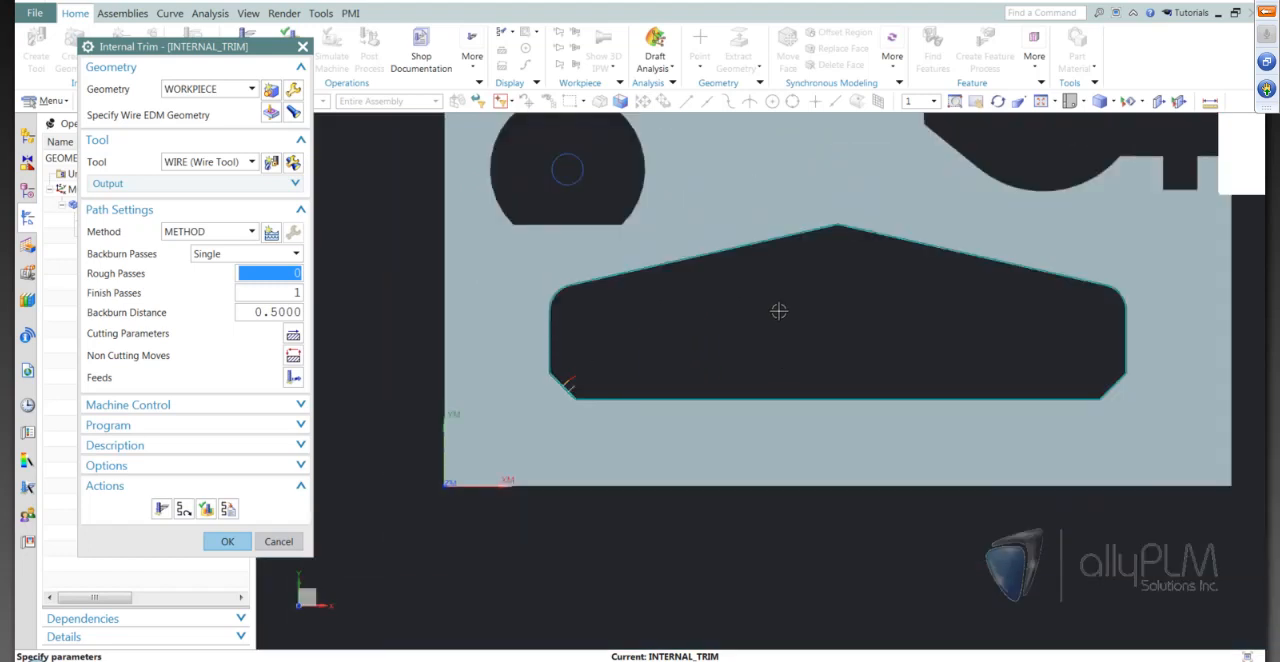
{"action": "scroll", "coordinate": [814, 306], "scroll_direction": "up", "scroll_amount": 1}
{"action": "scroll", "coordinate": [814, 306], "scroll_direction": "down", "scroll_amount": 1}
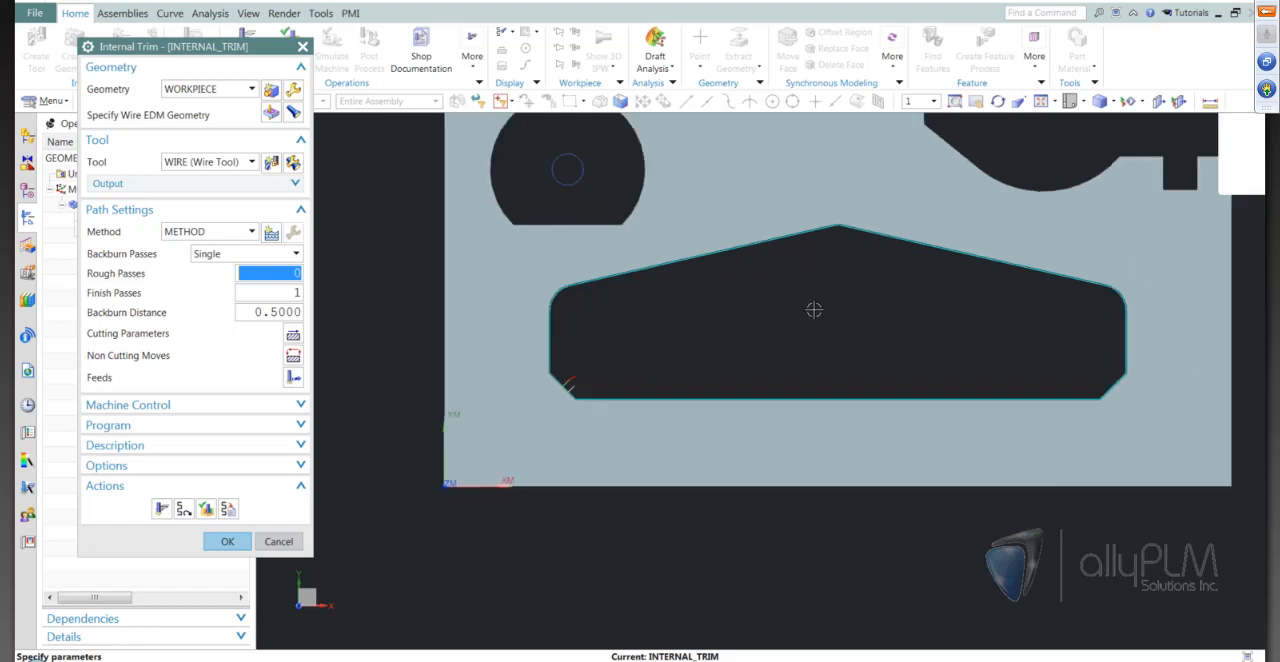
{"action": "scroll", "coordinate": [814, 310], "scroll_direction": "up", "scroll_amount": 3}
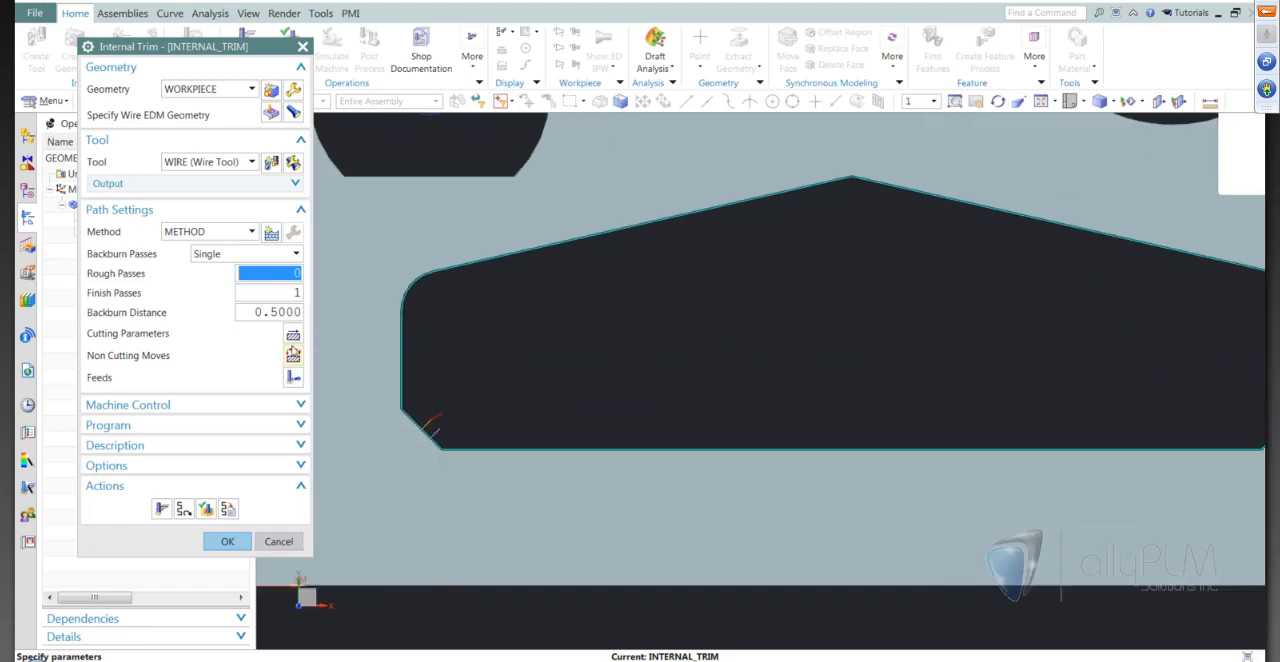
Set the overlap distance in the cutting parameters to 0 and regenerate the internal trim tool path
{"action": "left_click", "coordinate": [294, 337]}
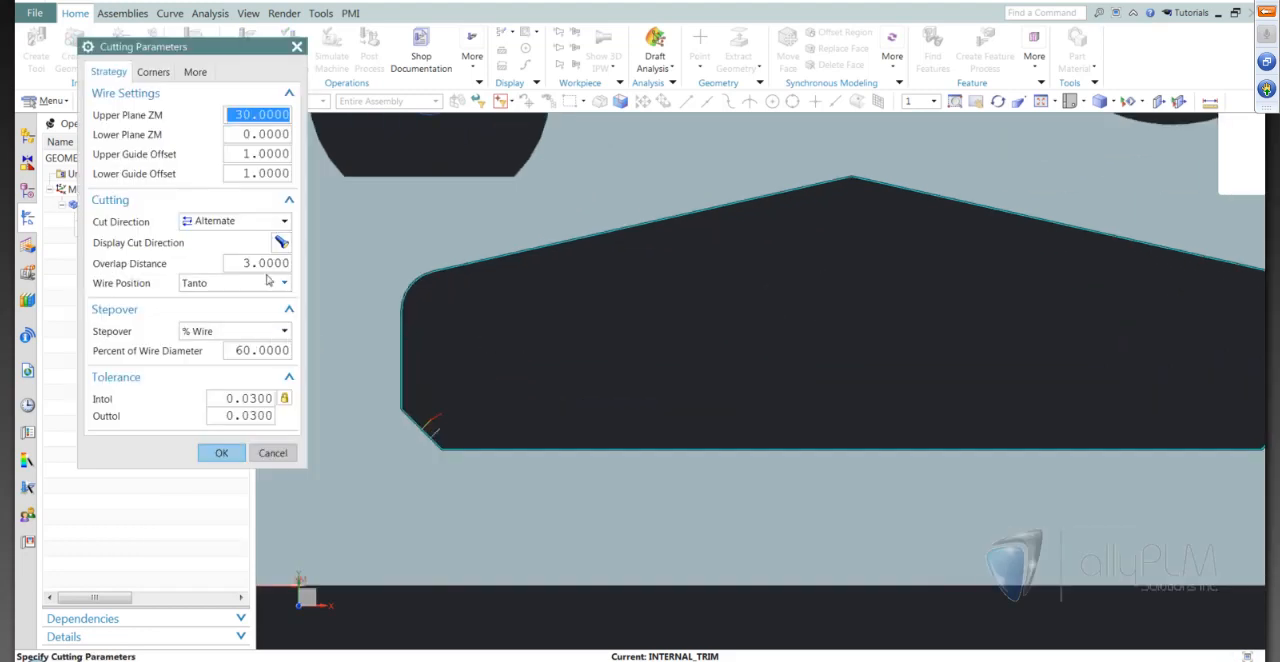
{"action": "double_click", "coordinate": [267, 263]}
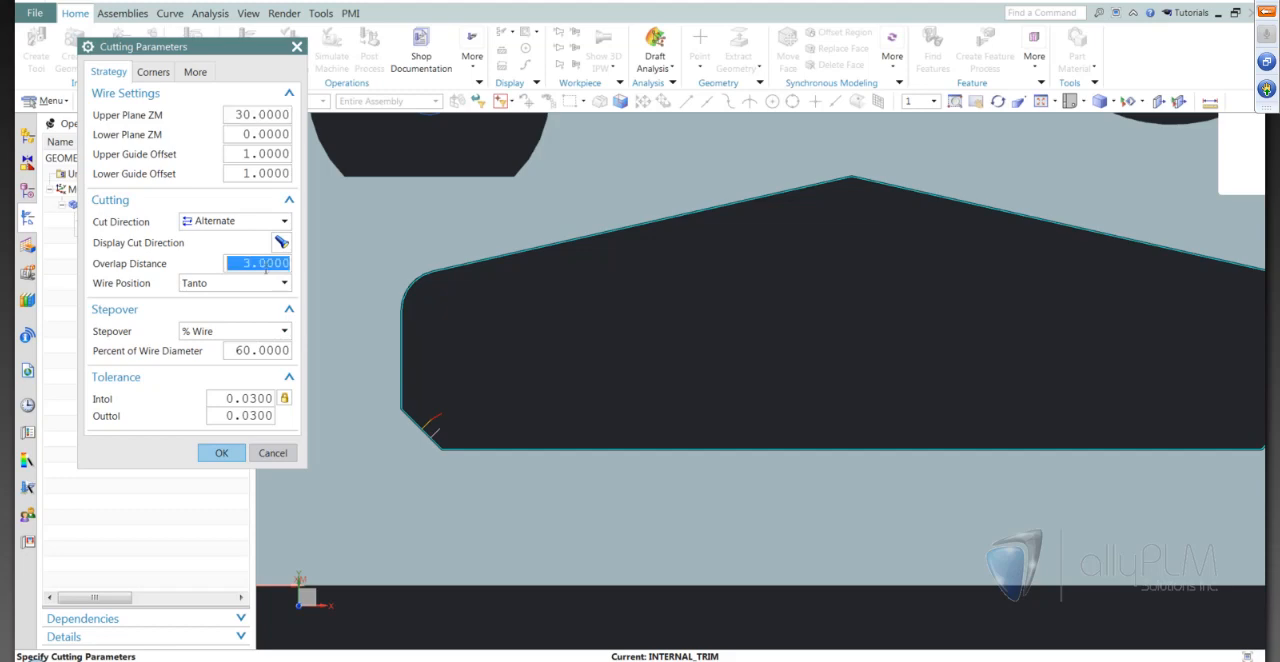
{"action": "type", "text": "3"}
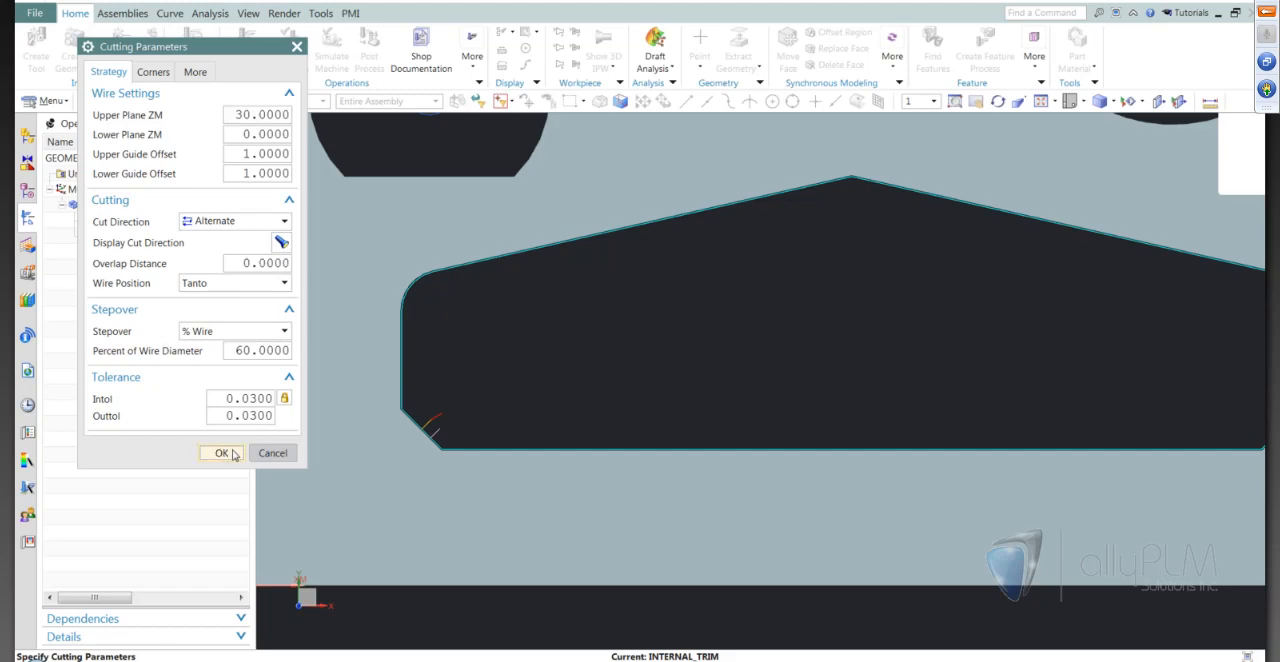
{"action": "left_click", "coordinate": [221, 452]}
{"action": "left_click", "coordinate": [161, 509]}
{"action": "scroll", "coordinate": [414, 449], "scroll_direction": "up", "scroll_amount": 3}
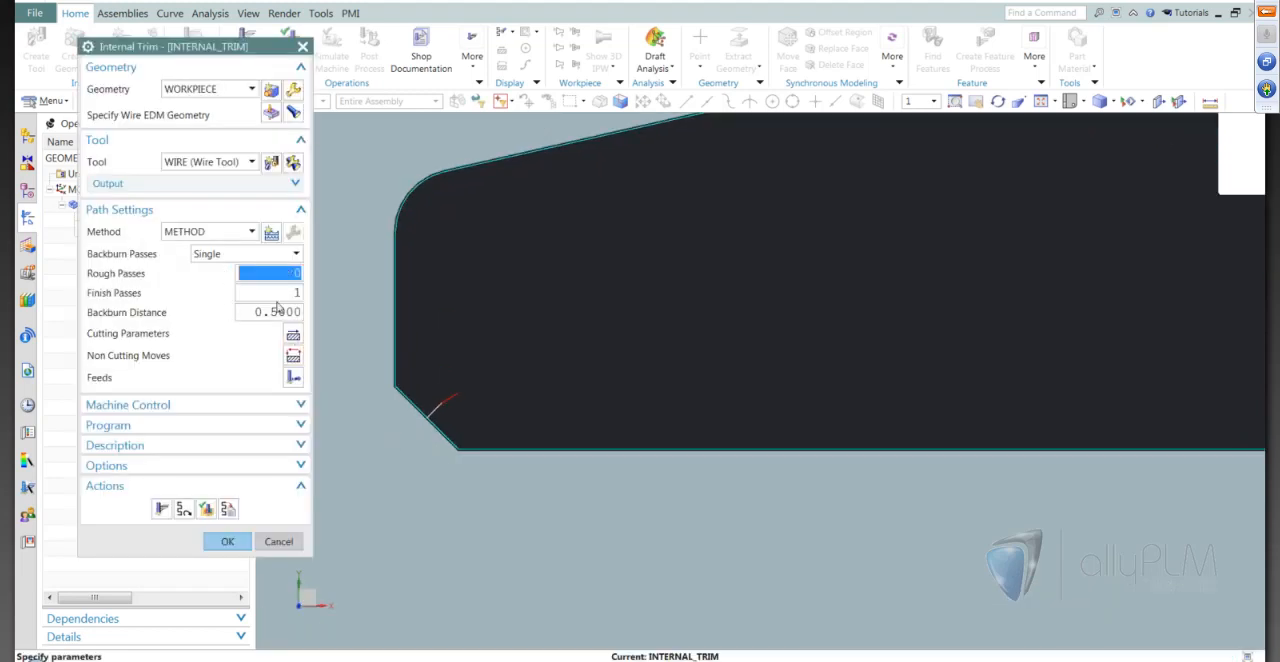
{"action": "scroll", "coordinate": [537, 411], "scroll_direction": "down", "scroll_amount": 5}
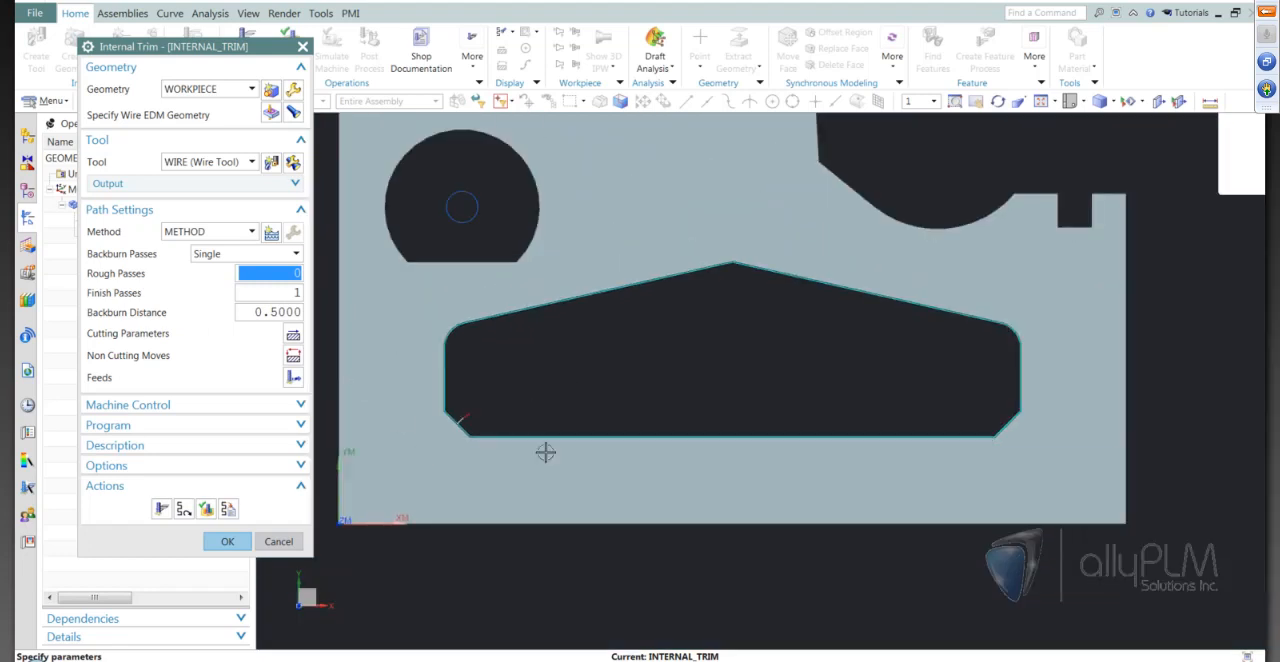
{"action": "scroll", "coordinate": [584, 358], "scroll_direction": "up", "scroll_amount": 1}
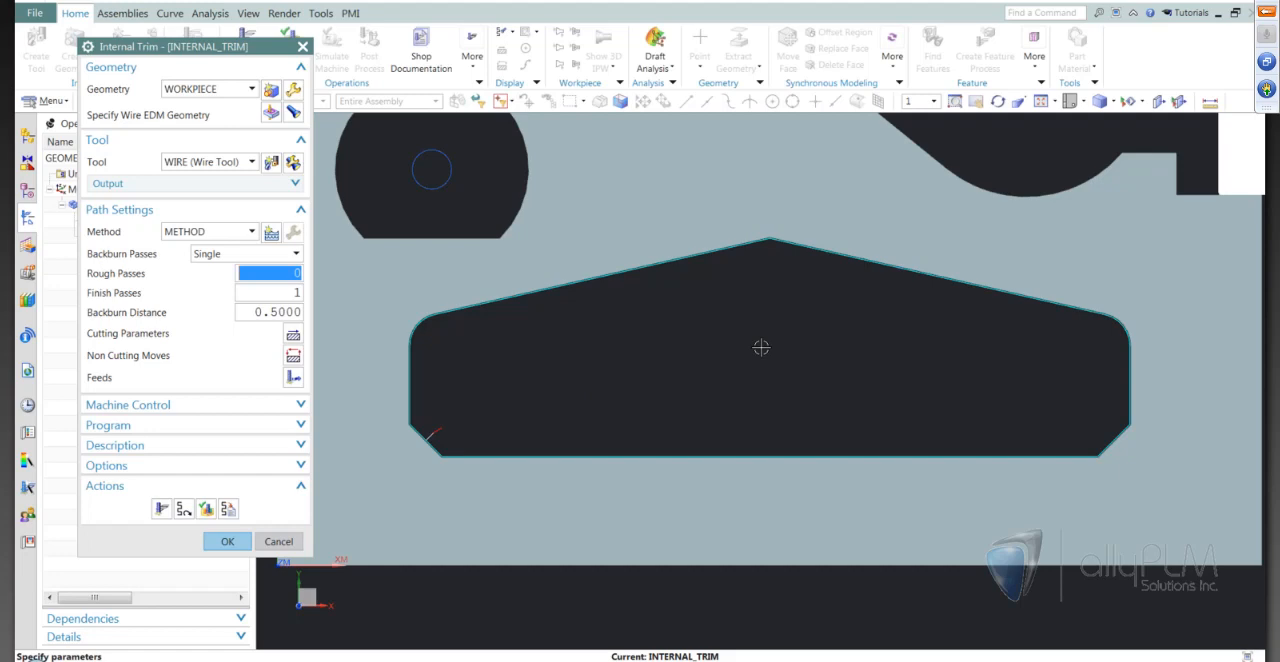
Set the rough passes to 3 and the backburn distance to 1, and regenerate the internal trim tool path
{"action": "type", "text": "3"}
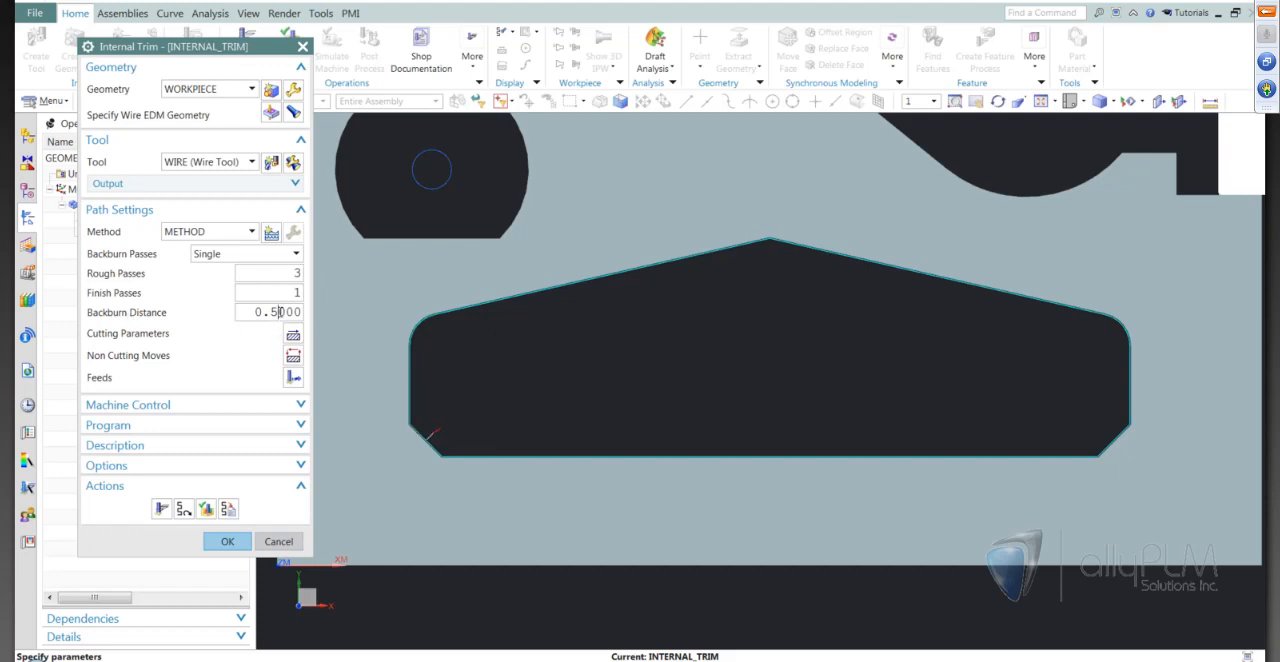
{"action": "double_click", "coordinate": [278, 312]}
{"action": "type", "text": "1"}
{"action": "left_click", "coordinate": [161, 509]}
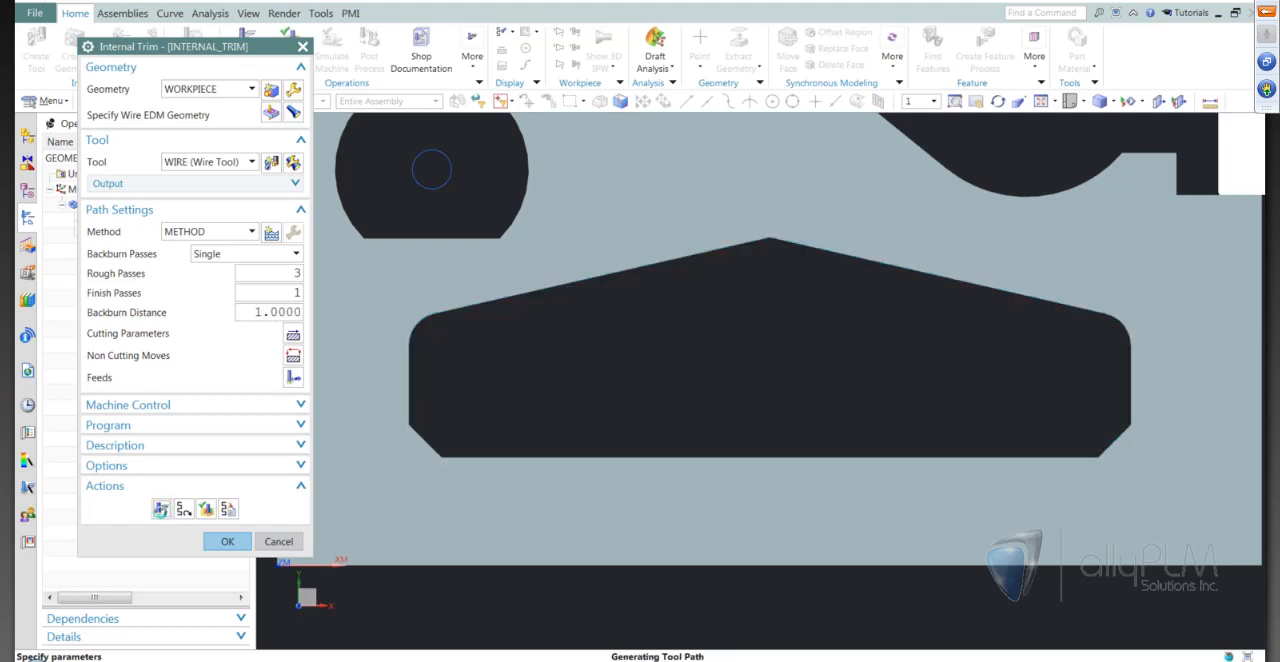
{"action": "scroll", "coordinate": [443, 415], "scroll_direction": "up", "scroll_amount": 5}
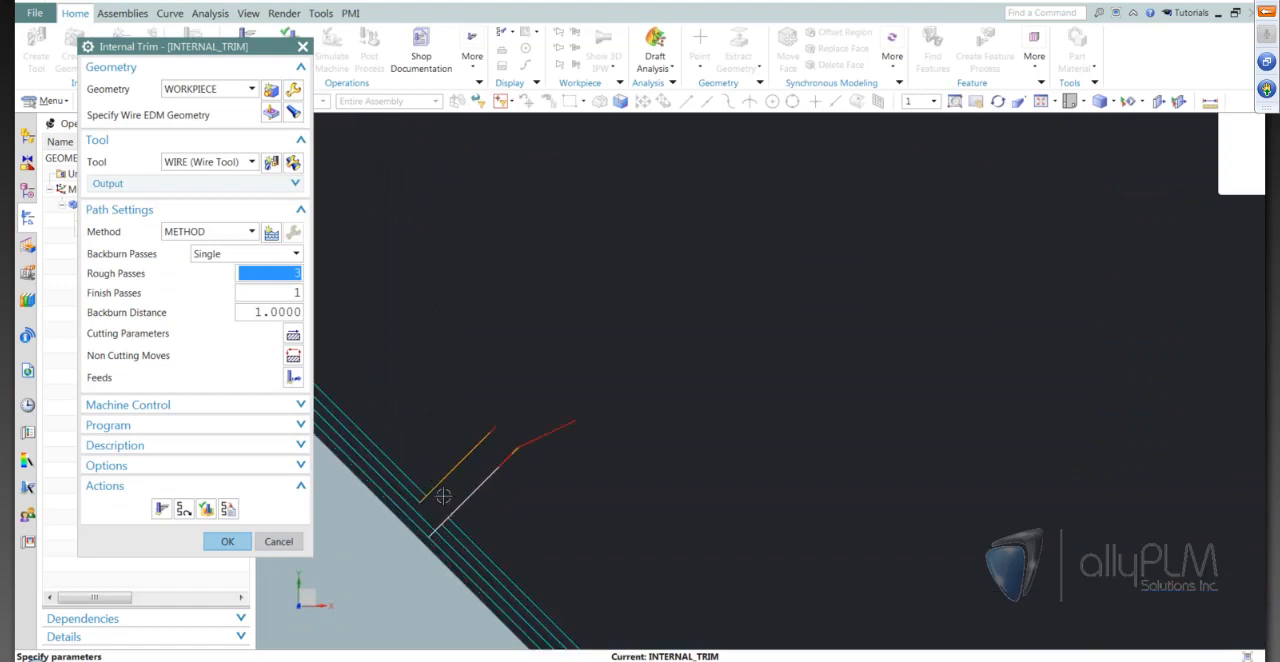
Set the backburn distance to 6, regenerate the tool path and inspect it around the lower-left chamfer
{"action": "double_click", "coordinate": [294, 312]}
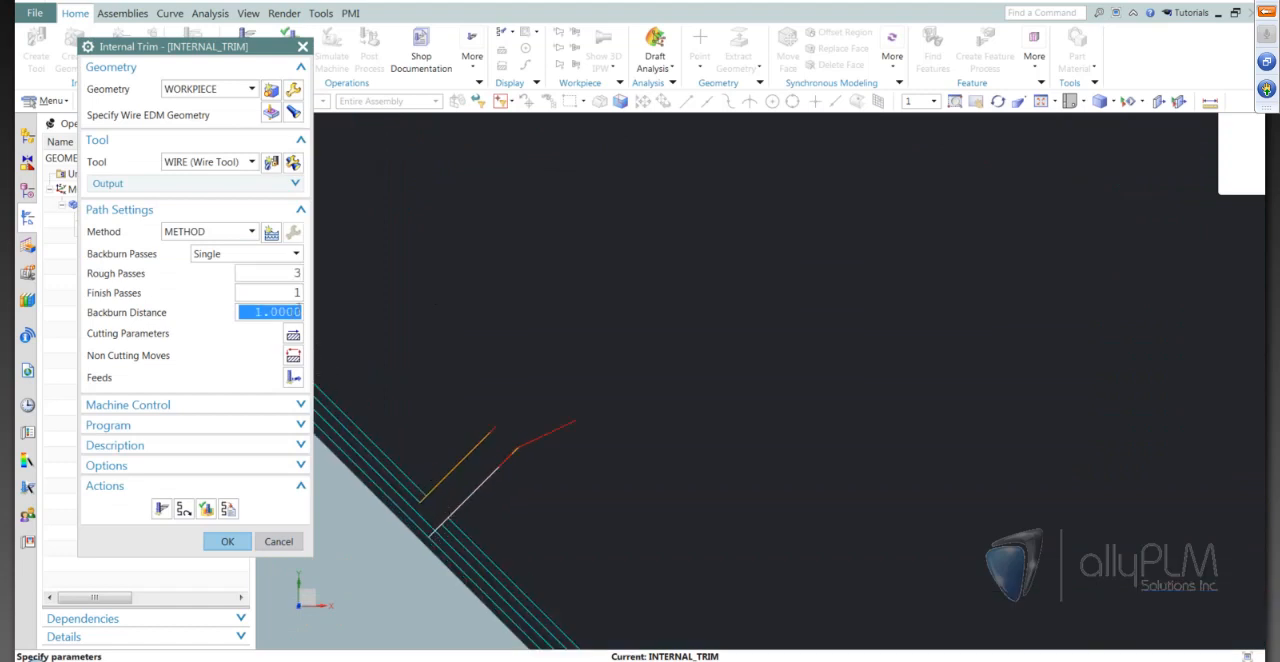
{"action": "type", "text": "6"}
{"action": "left_click", "coordinate": [161, 509]}
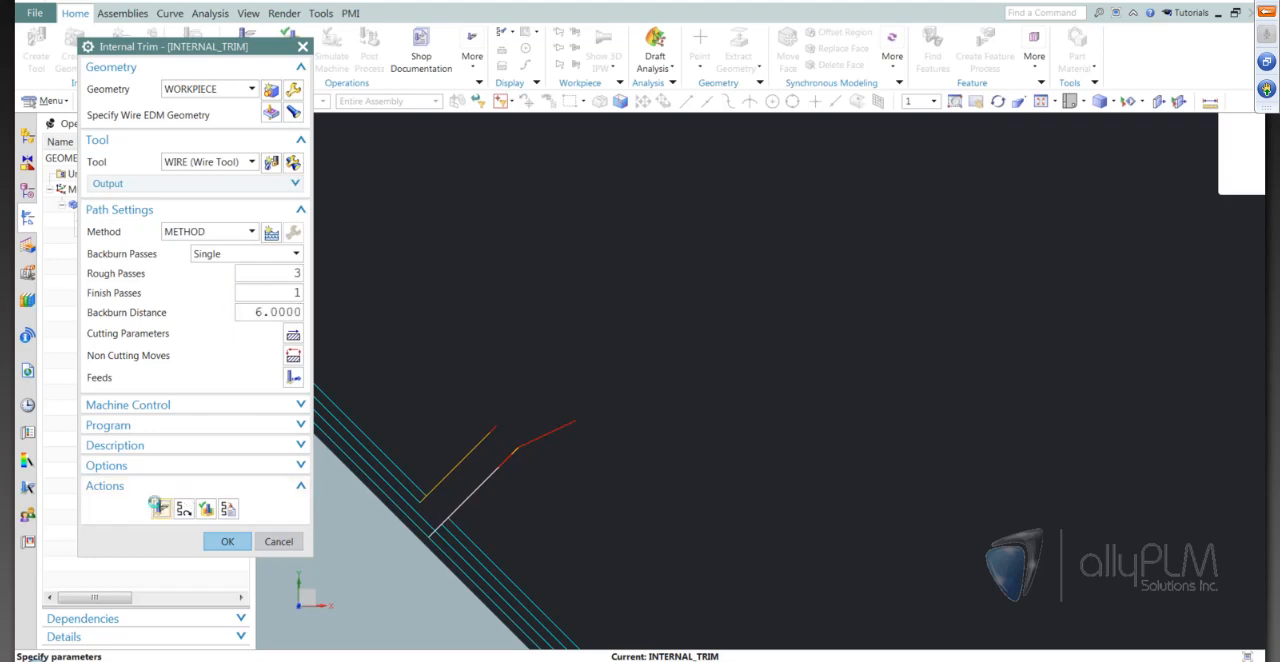
{"action": "scroll", "coordinate": [763, 434], "scroll_direction": "down", "scroll_amount": 4}
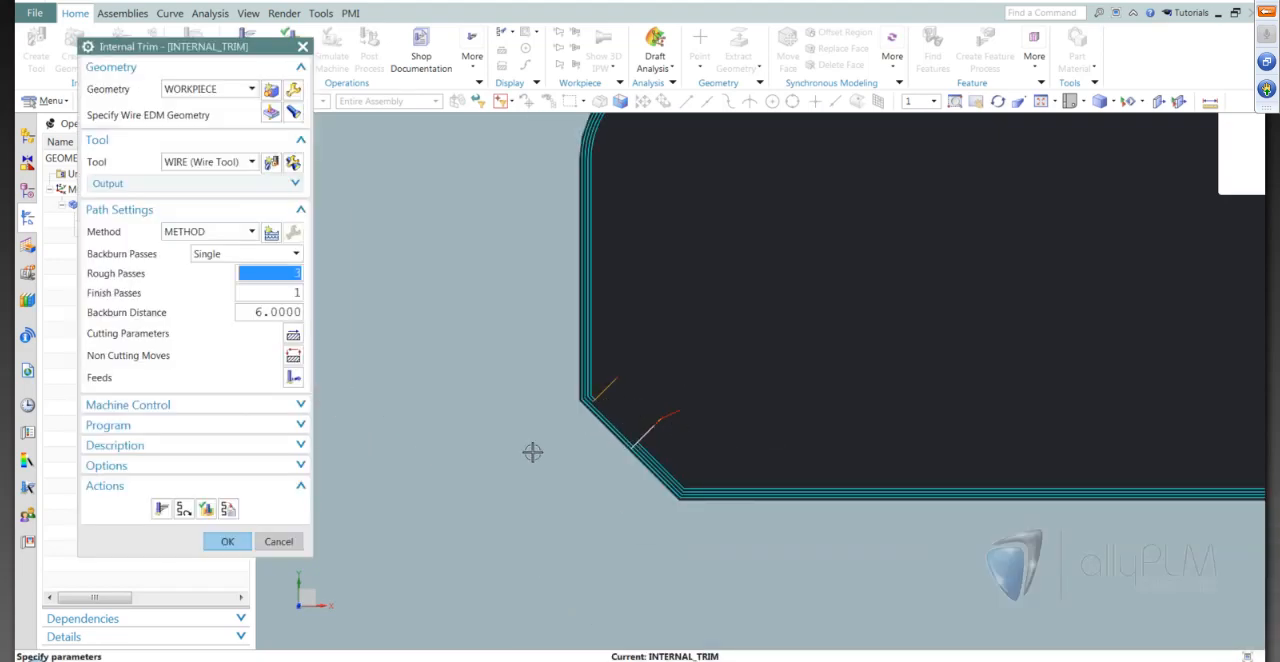
{"action": "middle_click_drag", "start_coordinate": [531, 451], "coordinate": [624, 437]}
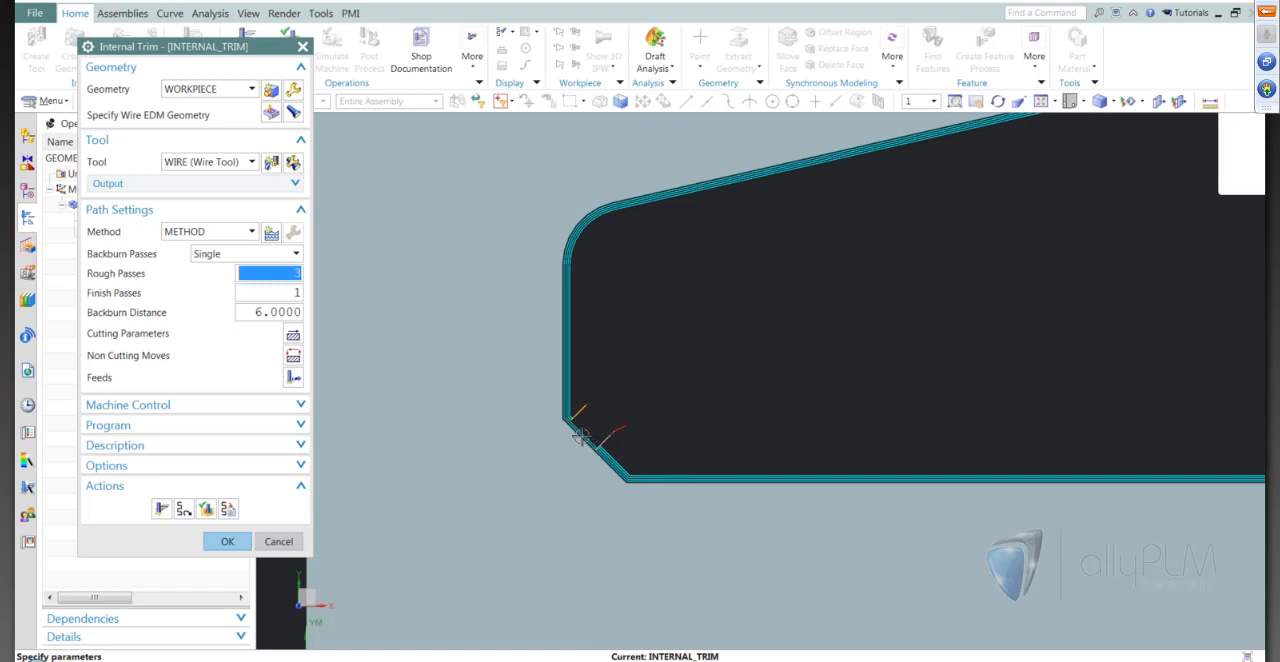
{"action": "scroll", "coordinate": [590, 445], "scroll_direction": "down", "scroll_amount": 5}
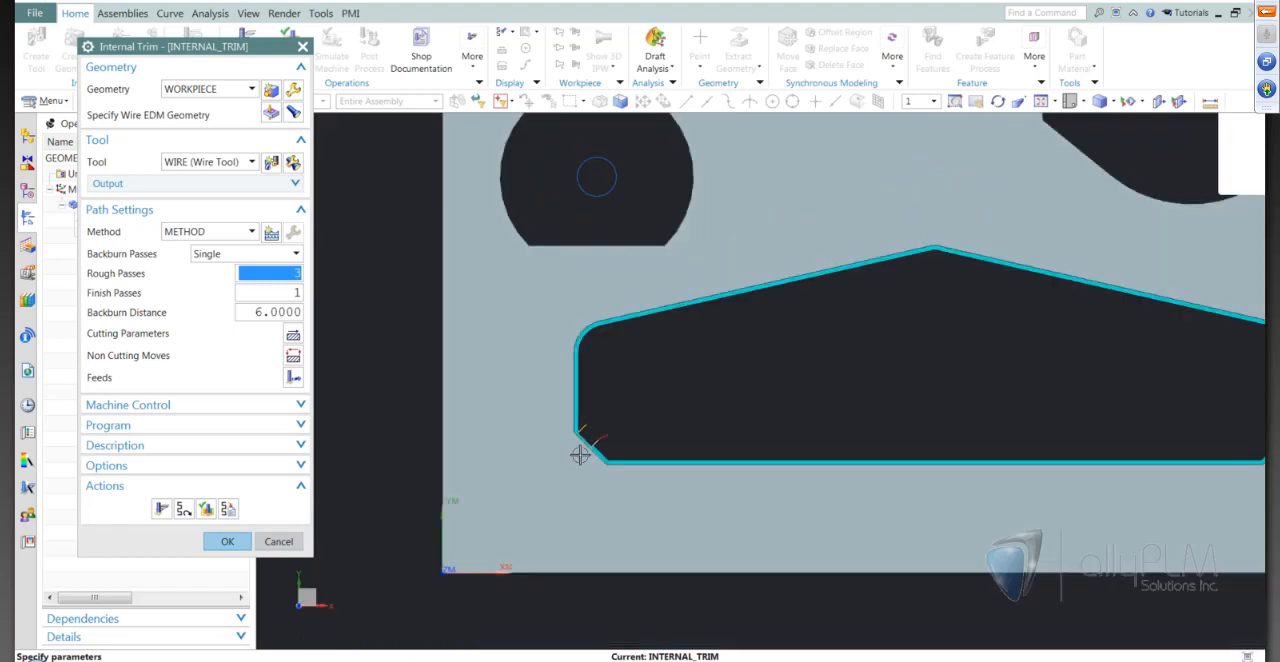
{"action": "scroll", "coordinate": [810, 418], "scroll_direction": "up", "scroll_amount": 2}
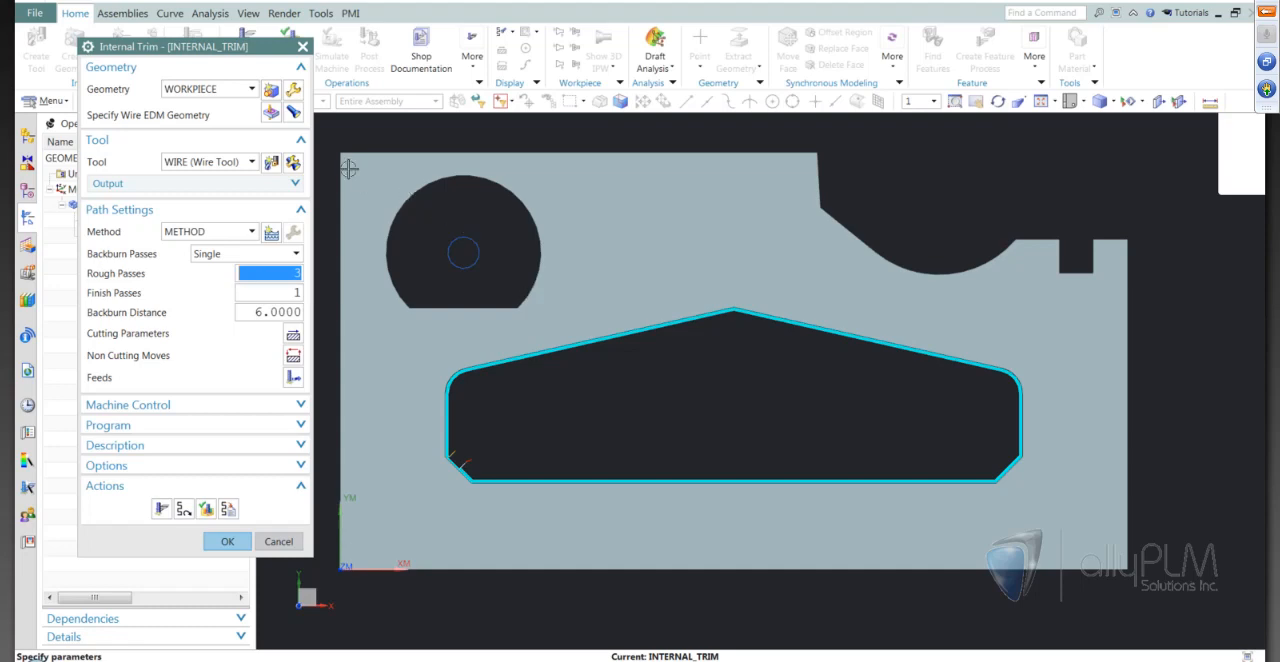
Edit the pocket geometry's control points to add a tab point at the midpoint of the lower-right chamfer with a tab width of 6 mm
{"action": "left_click", "coordinate": [273, 117]}
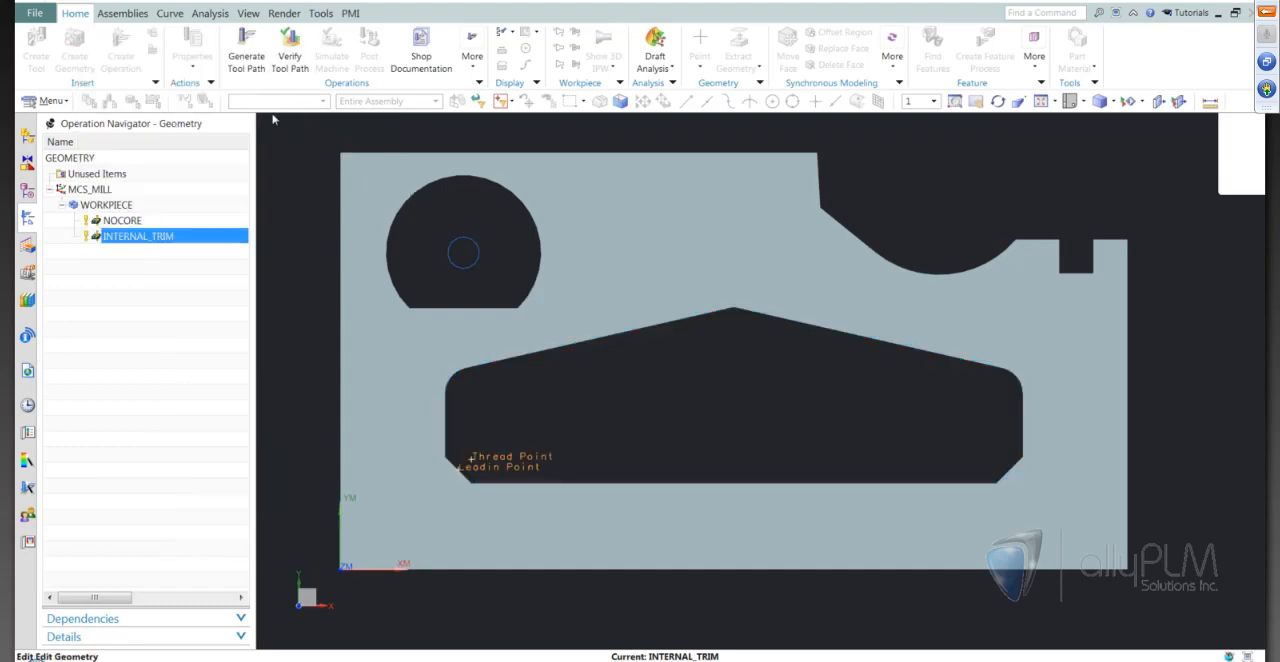
{"action": "left_click", "coordinate": [206, 254]}
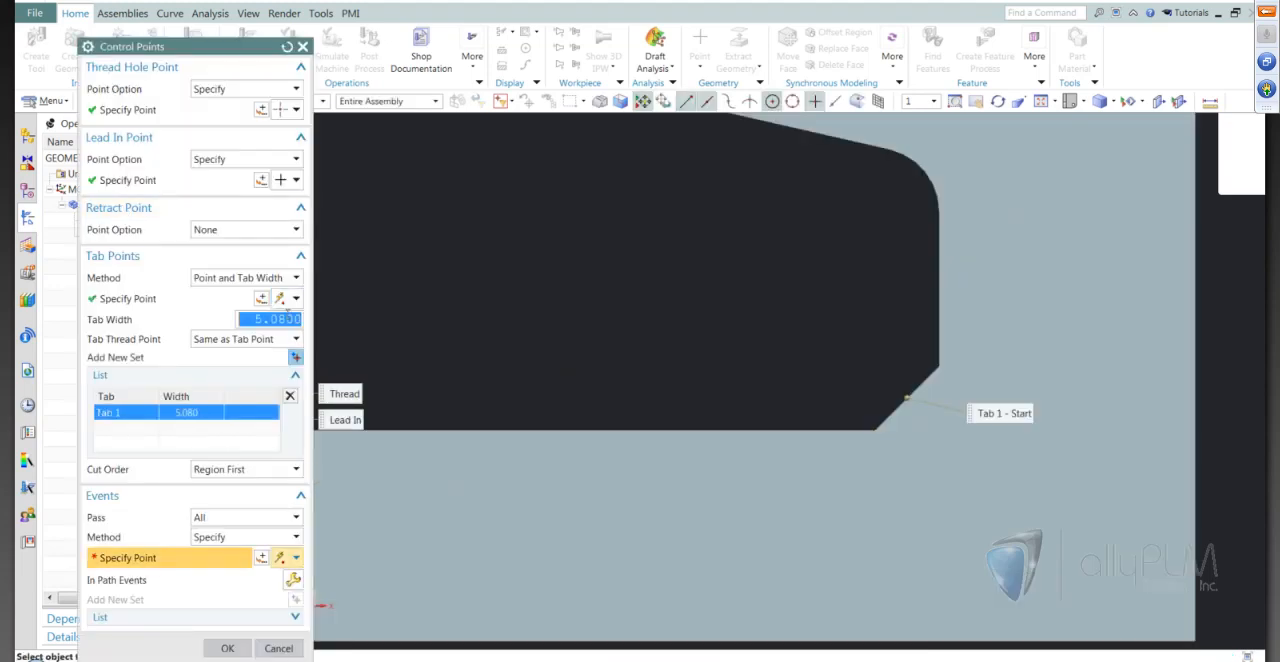
{"action": "type", "text": "6"}
{"action": "key", "text": "Tab"}
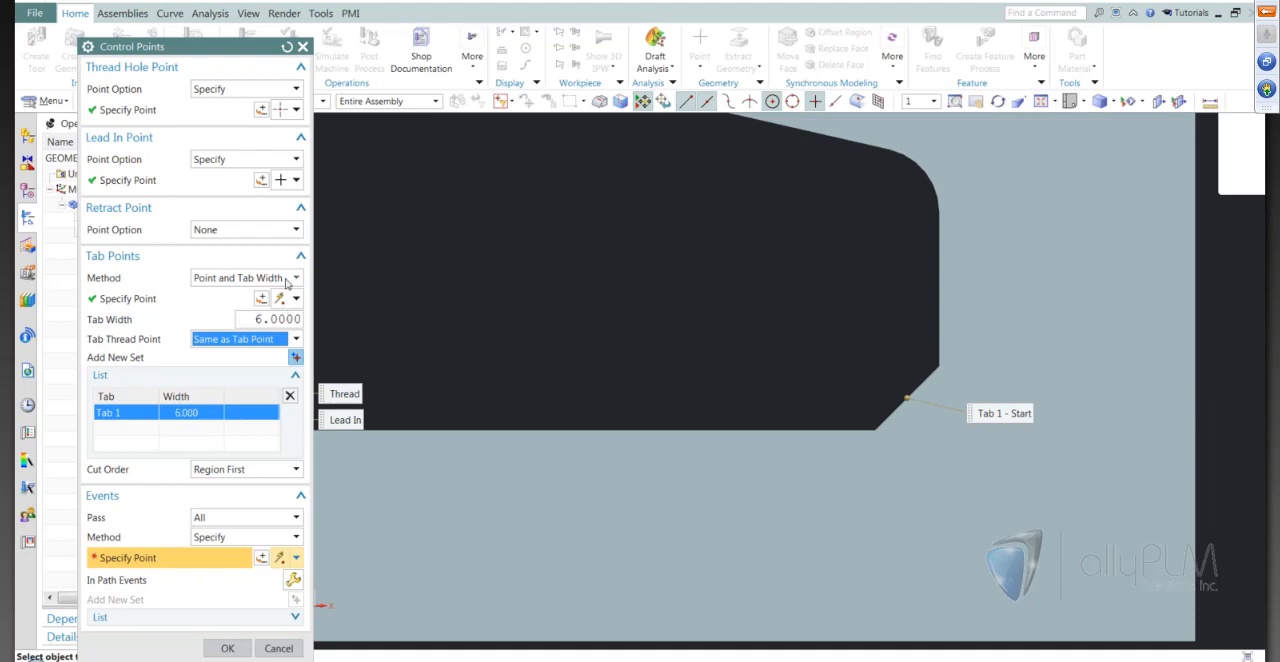
{"action": "scroll", "coordinate": [969, 393], "scroll_direction": "down", "scroll_amount": 3}
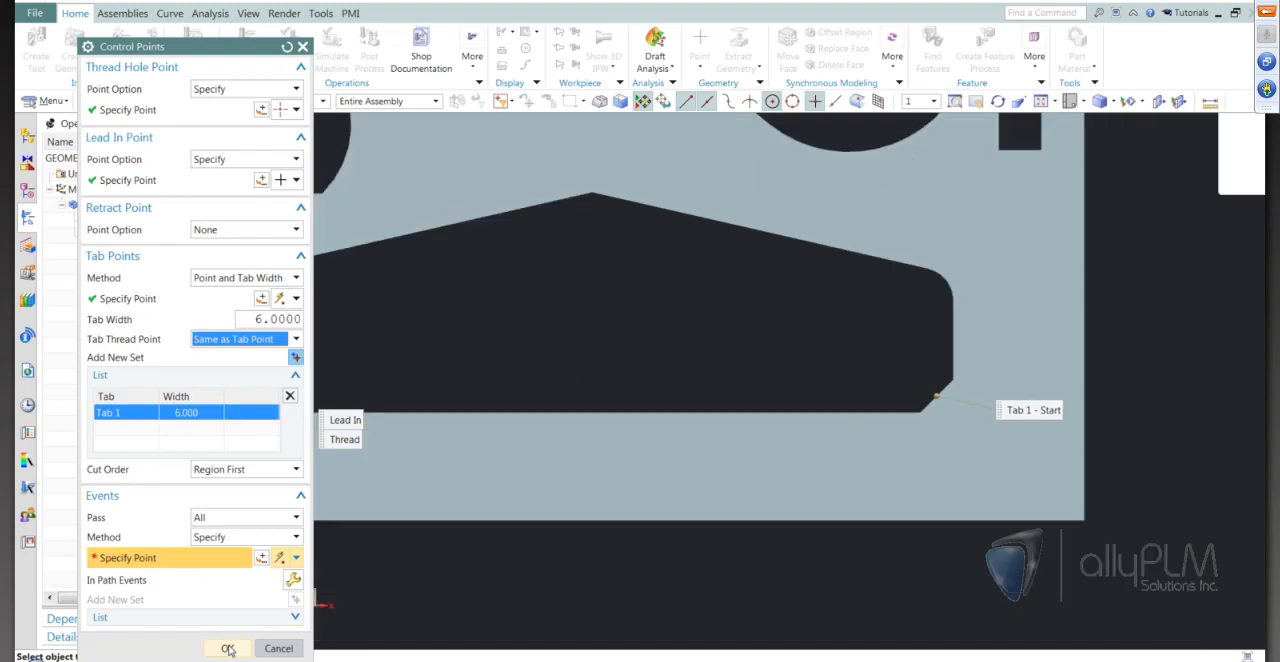
{"action": "left_click", "coordinate": [228, 649]}
Regenerate the internal trim tool path with the tab, inspect it at both lower chamfers, and accept the operation
{"action": "left_click", "coordinate": [183, 334]}
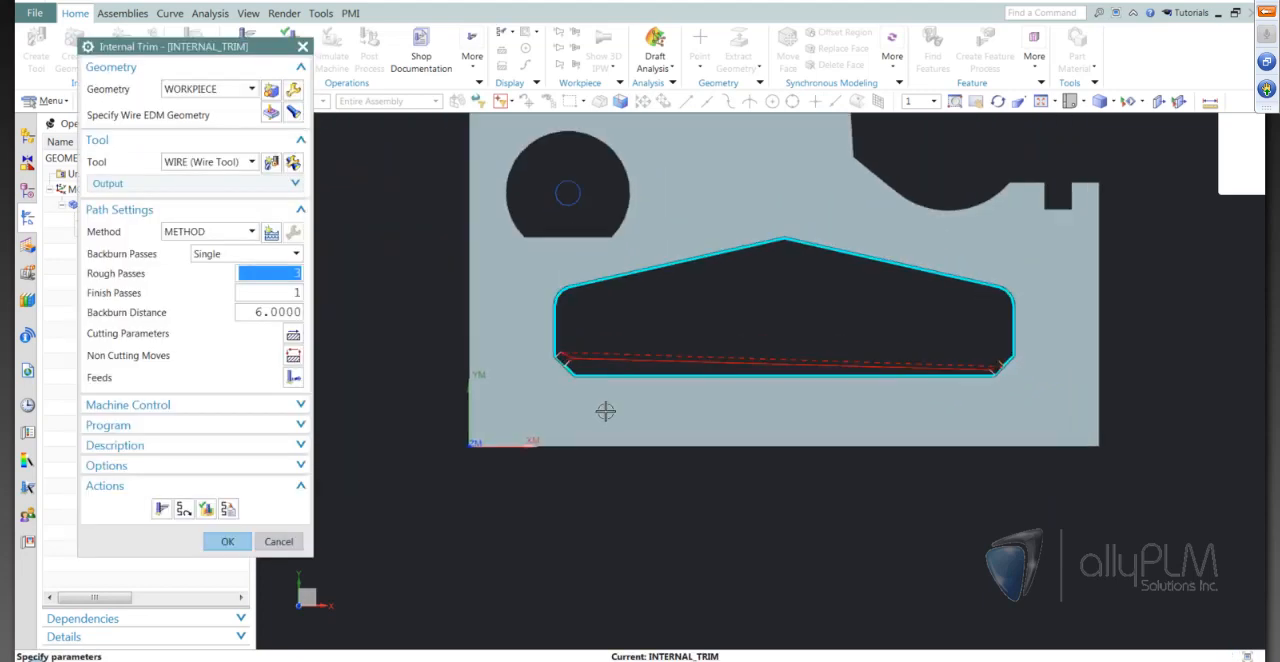
{"action": "scroll", "coordinate": [605, 411], "scroll_direction": "up", "scroll_amount": 4}
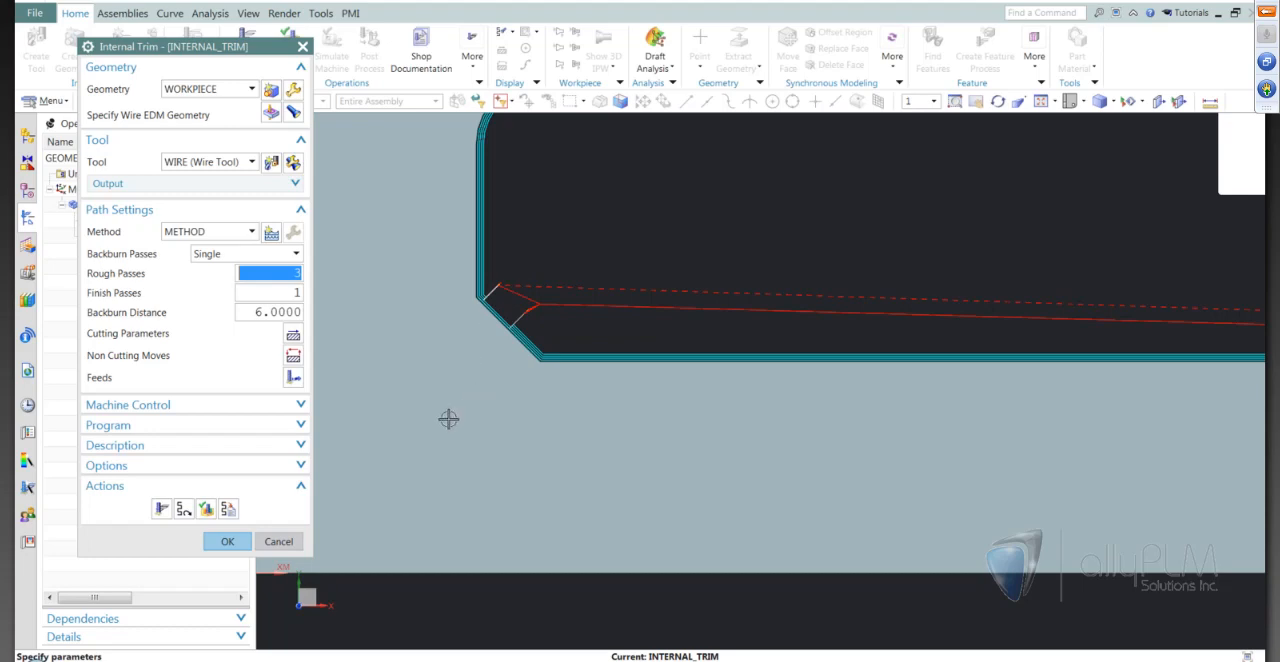
{"action": "scroll", "coordinate": [449, 418], "scroll_direction": "down", "scroll_amount": 4}
{"action": "scroll", "coordinate": [1165, 354], "scroll_direction": "up", "scroll_amount": 4}
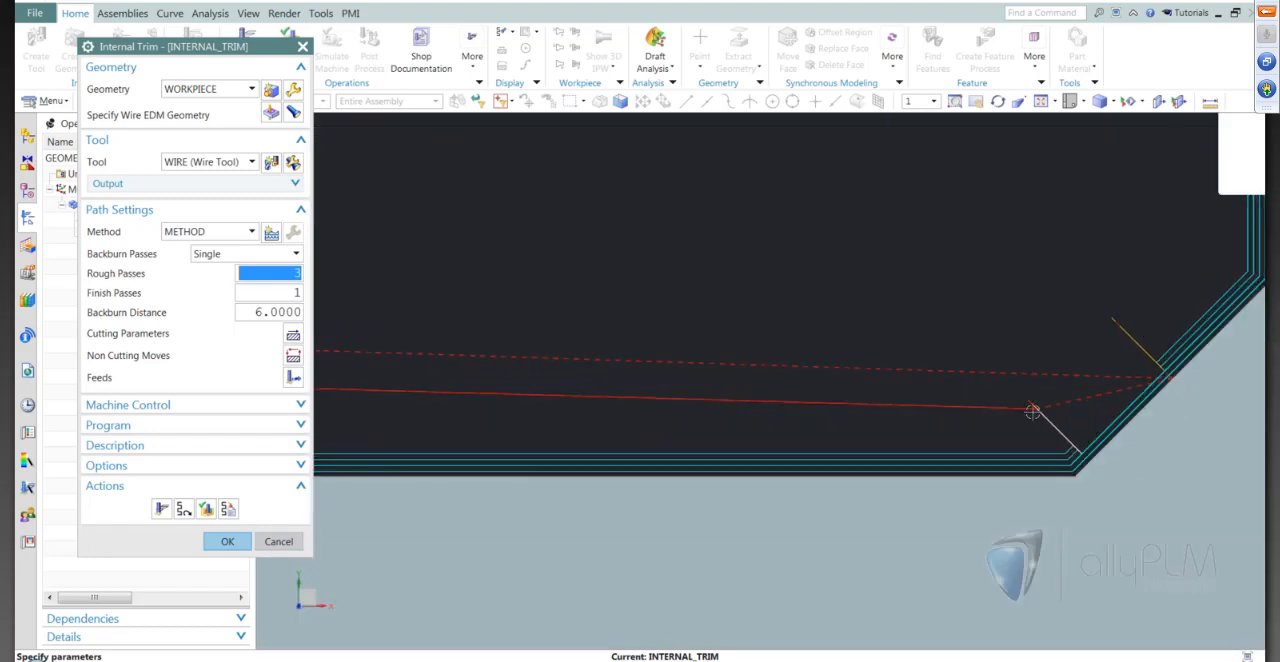
{"action": "scroll", "coordinate": [996, 362], "scroll_direction": "down", "scroll_amount": 5}
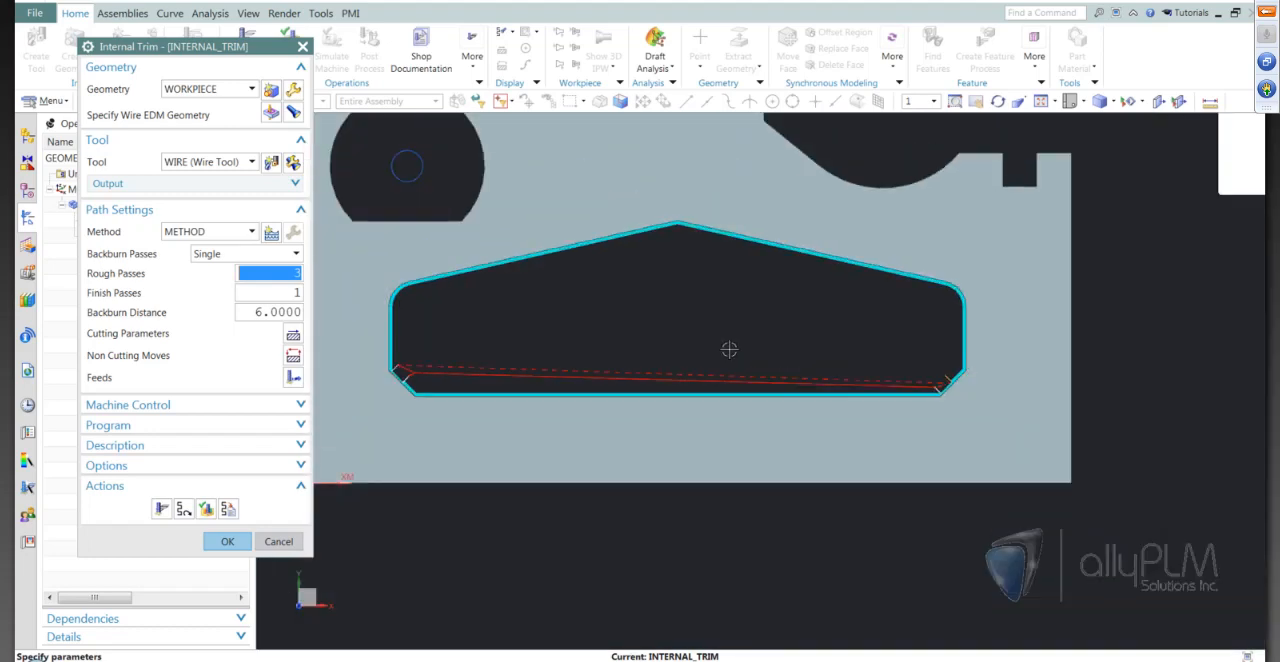
{"action": "scroll", "coordinate": [729, 349], "scroll_direction": "up", "scroll_amount": 4}
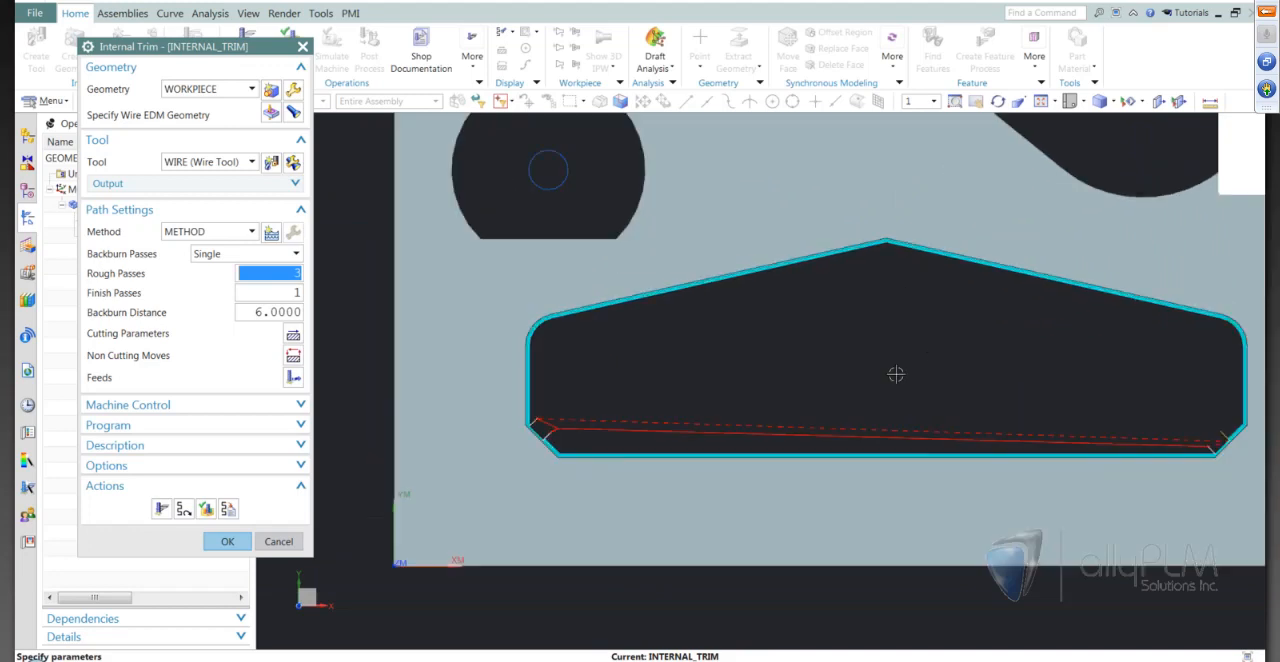
{"action": "scroll", "coordinate": [748, 402], "scroll_direction": "down", "scroll_amount": 2}
{"action": "scroll", "coordinate": [976, 369], "scroll_direction": "up", "scroll_amount": 1}
{"action": "scroll", "coordinate": [688, 397], "scroll_direction": "up", "scroll_amount": 1}
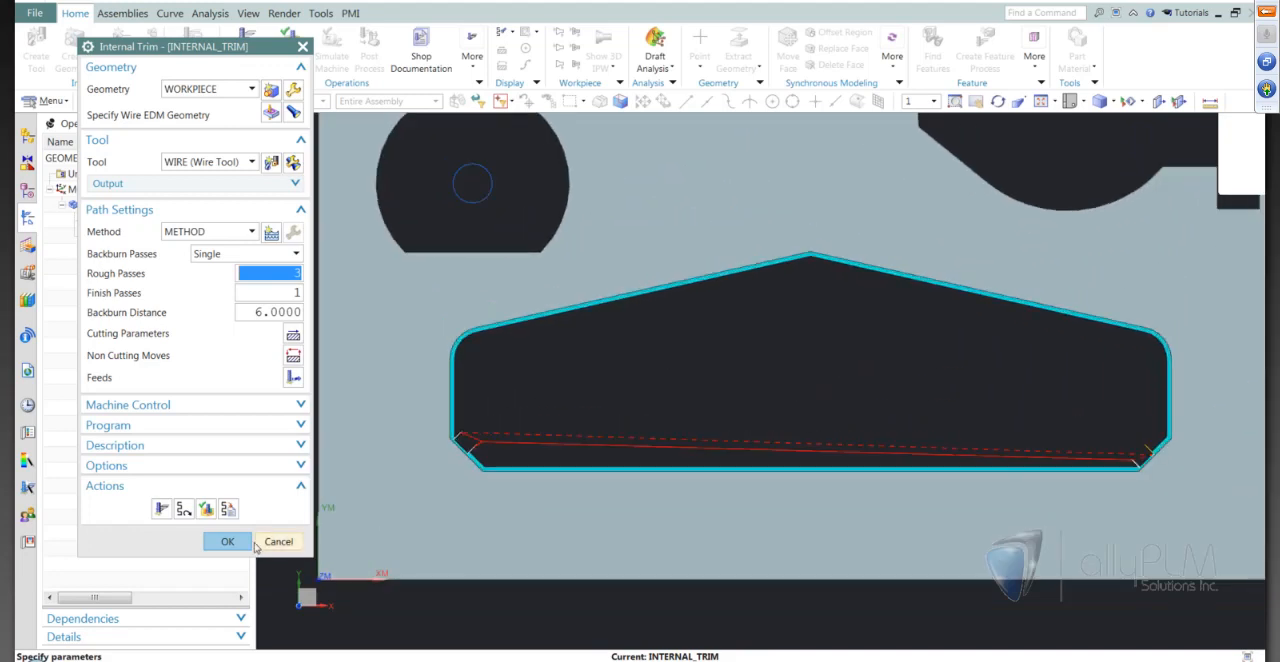
{"action": "left_click", "coordinate": [229, 541]}
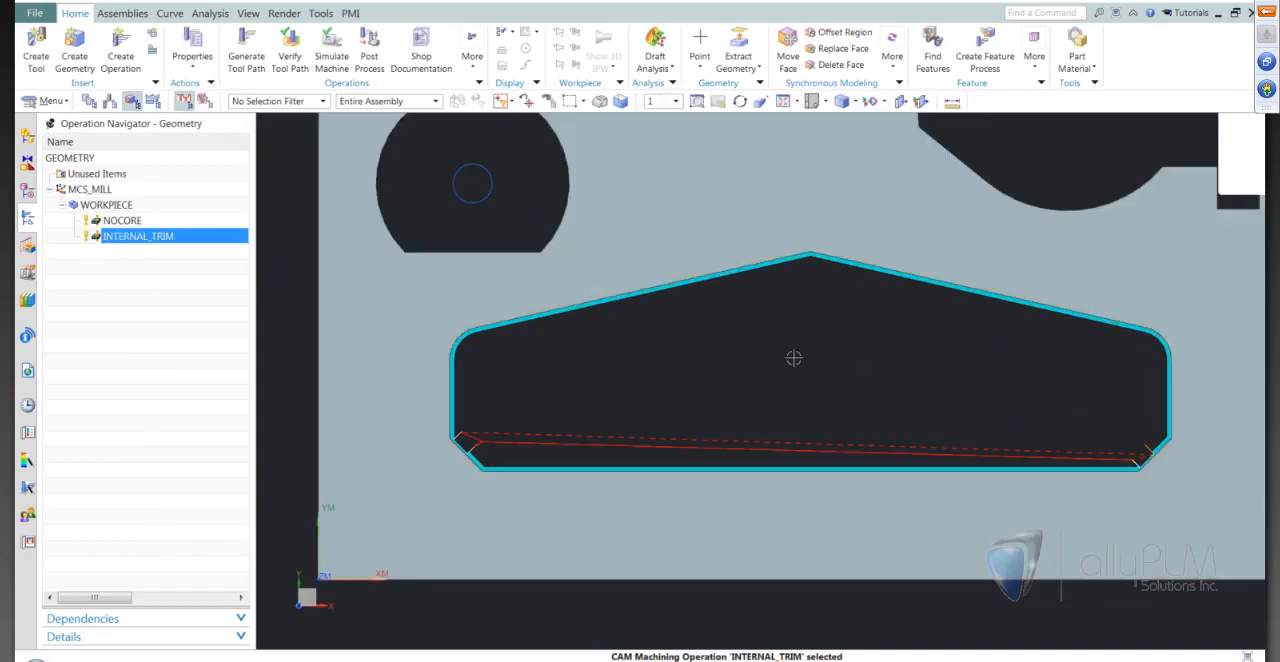
{"action": "scroll", "coordinate": [876, 375], "scroll_direction": "down", "scroll_amount": 1}
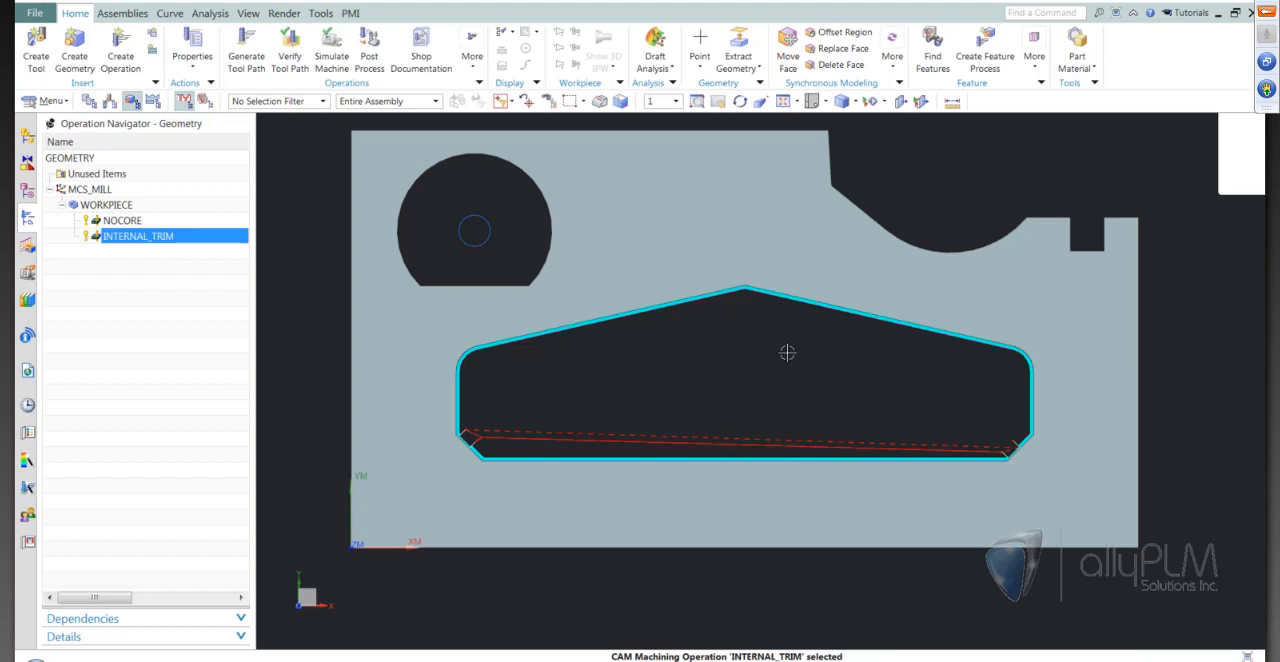
Create an External Trim wire EDM operation in program 1234 with the WIRE tool, WORKPIECE geometry and METHOD method
{"action": "left_click", "coordinate": [158, 299]}
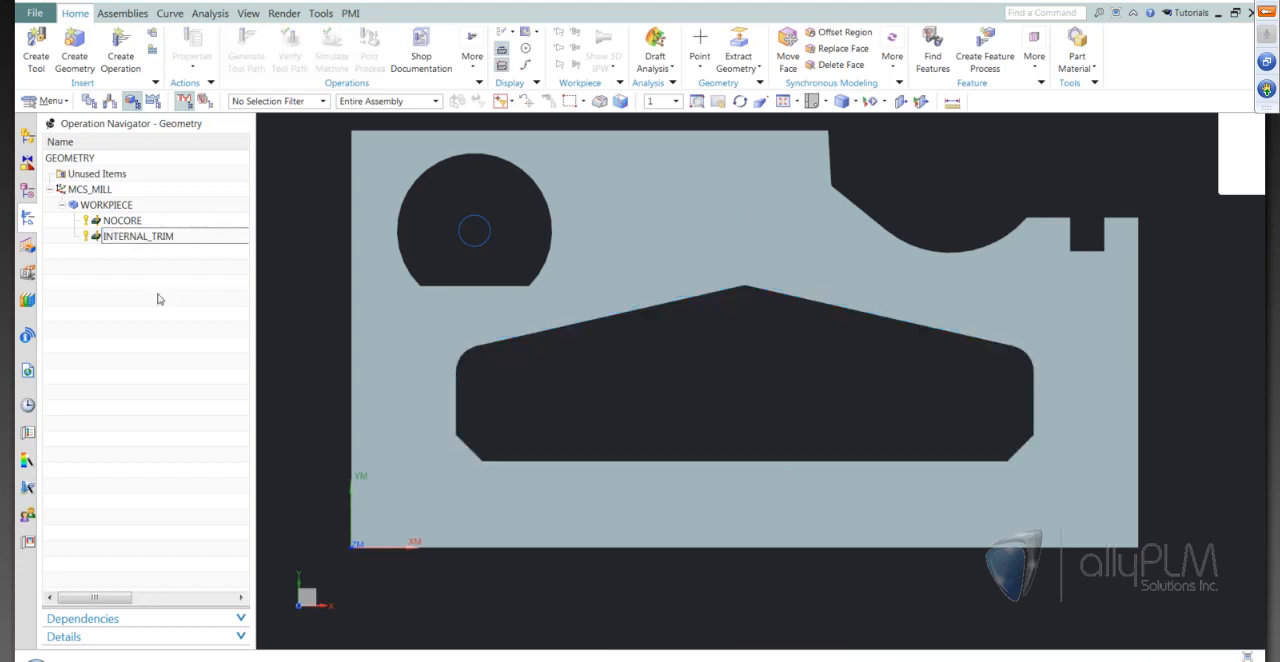
{"action": "left_click", "coordinate": [120, 55]}
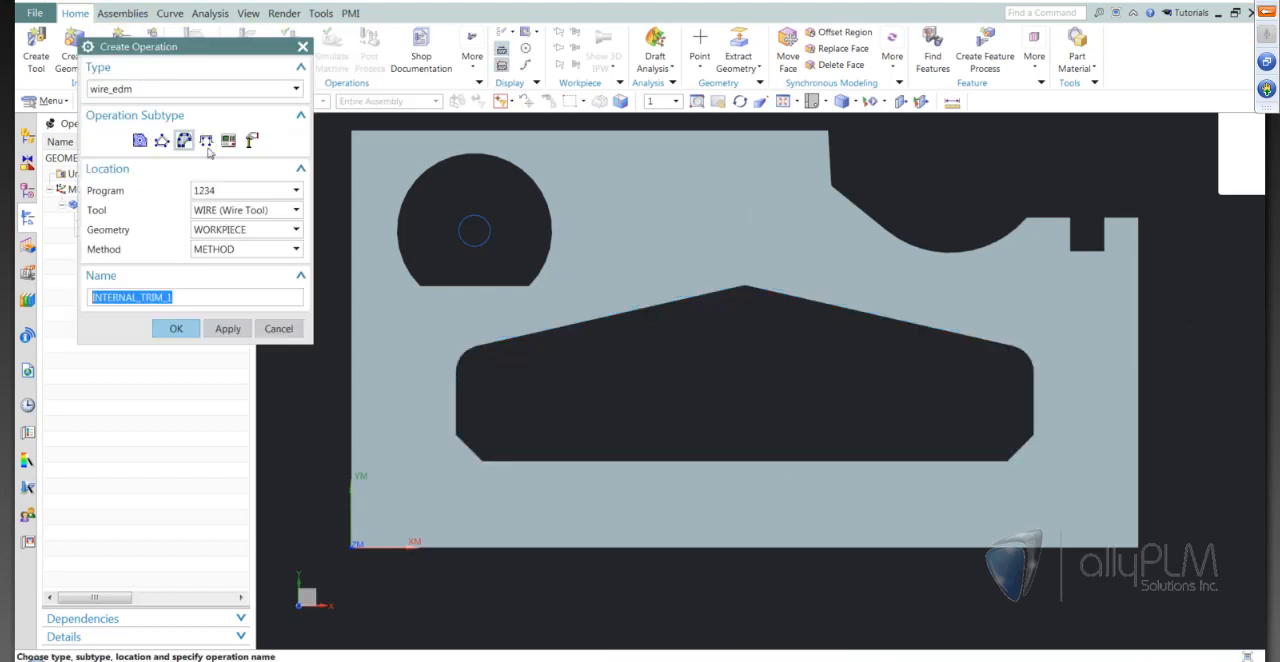
{"action": "left_click", "coordinate": [161, 140]}
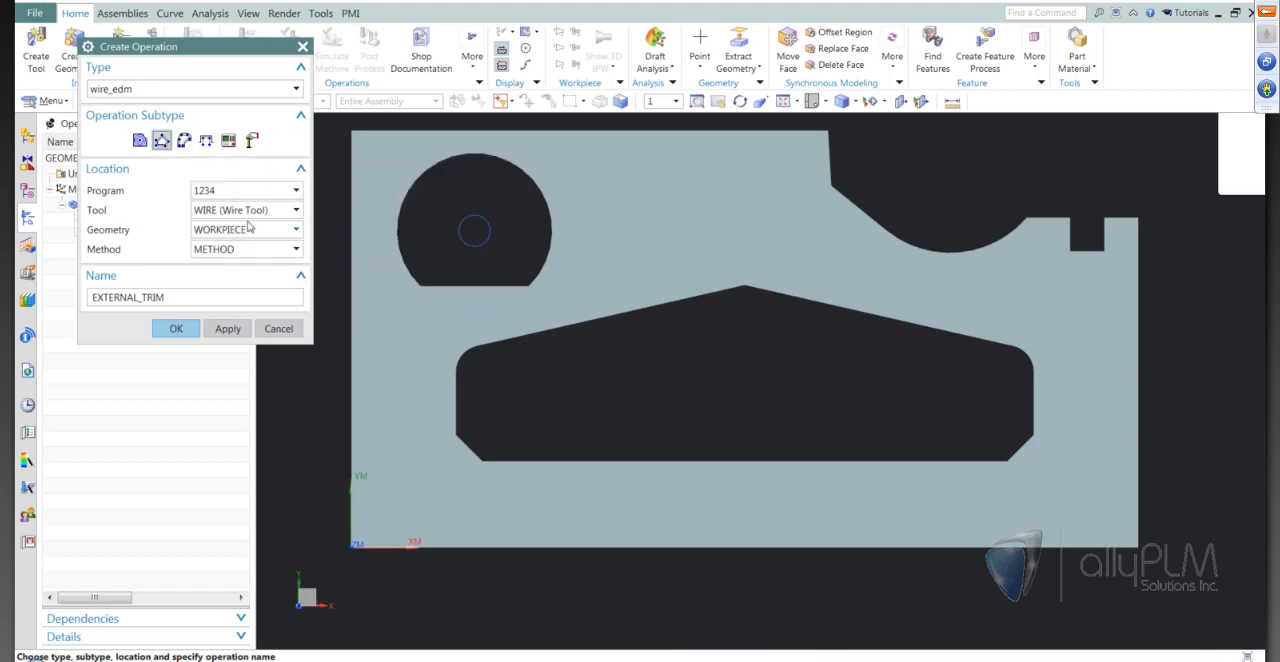
{"action": "left_click", "coordinate": [176, 328]}
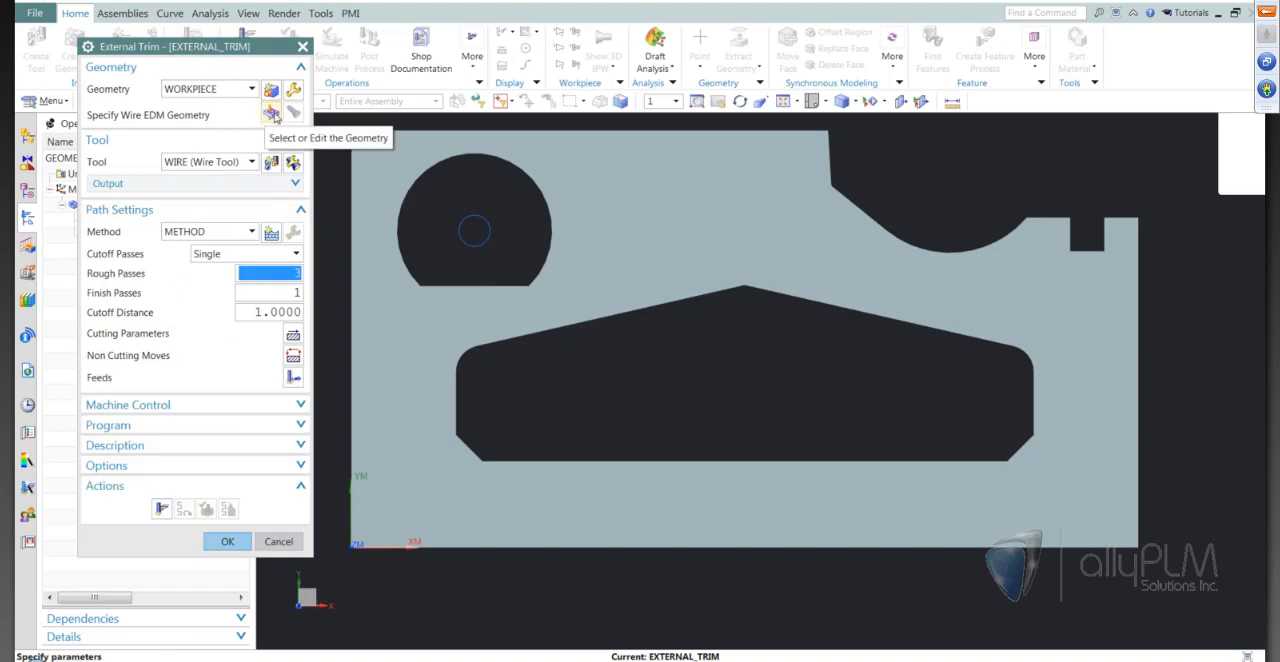
Specify the wire EDM geometry by chaining the edges around the plate's outer profile, starting from the long edge beside the round opening
{"action": "left_click", "coordinate": [270, 114]}
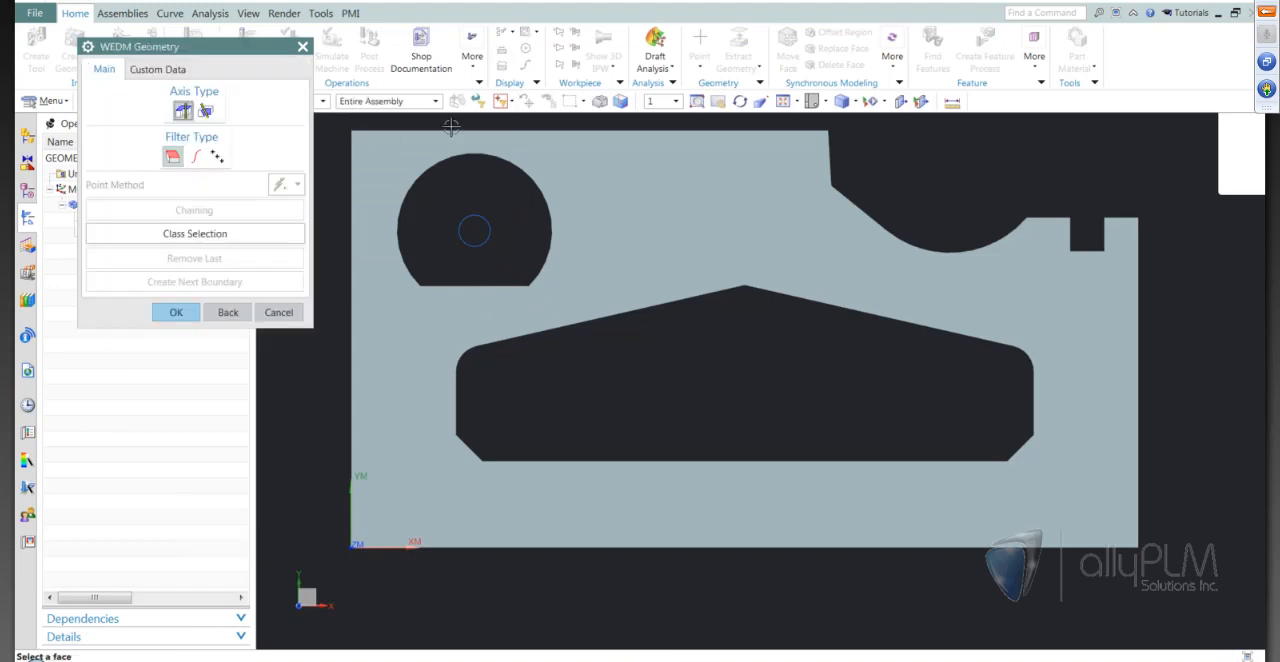
{"action": "left_click", "coordinate": [195, 156]}
{"action": "left_click", "coordinate": [194, 209]}
{"action": "middle_click_drag", "start_coordinate": [780, 461], "coordinate": [510, 163]}
{"action": "left_click", "coordinate": [510, 163]}
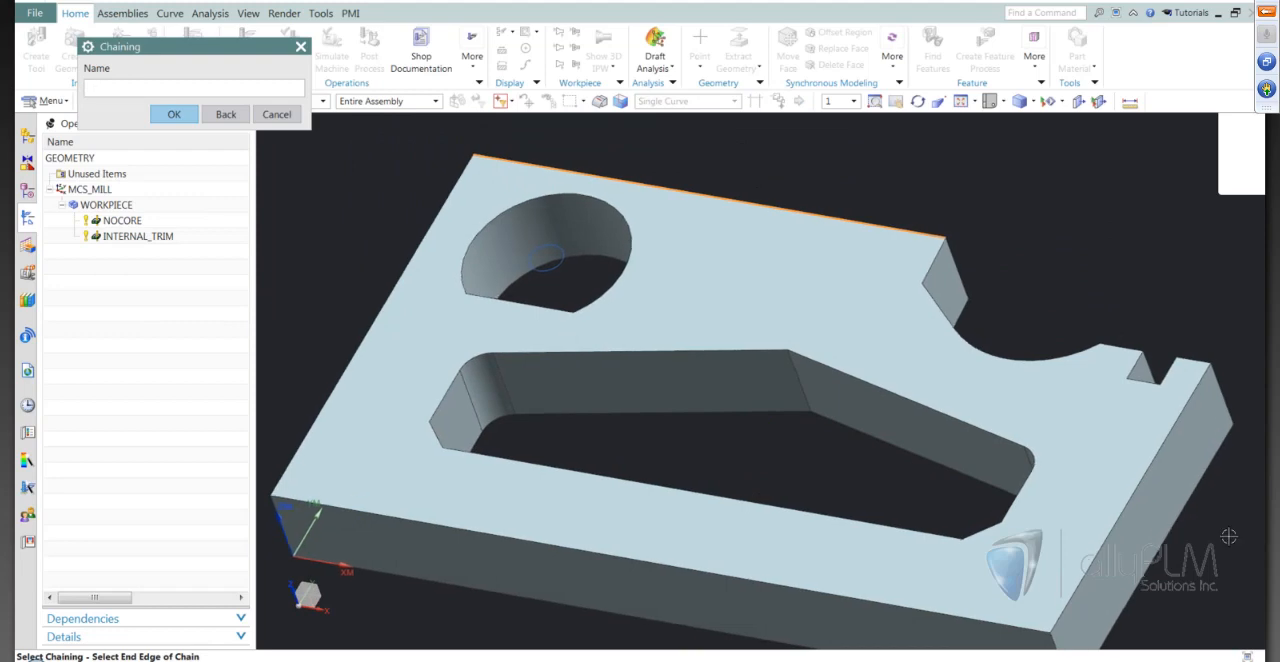
{"action": "left_click", "coordinate": [934, 262]}
{"action": "left_click", "coordinate": [176, 312]}
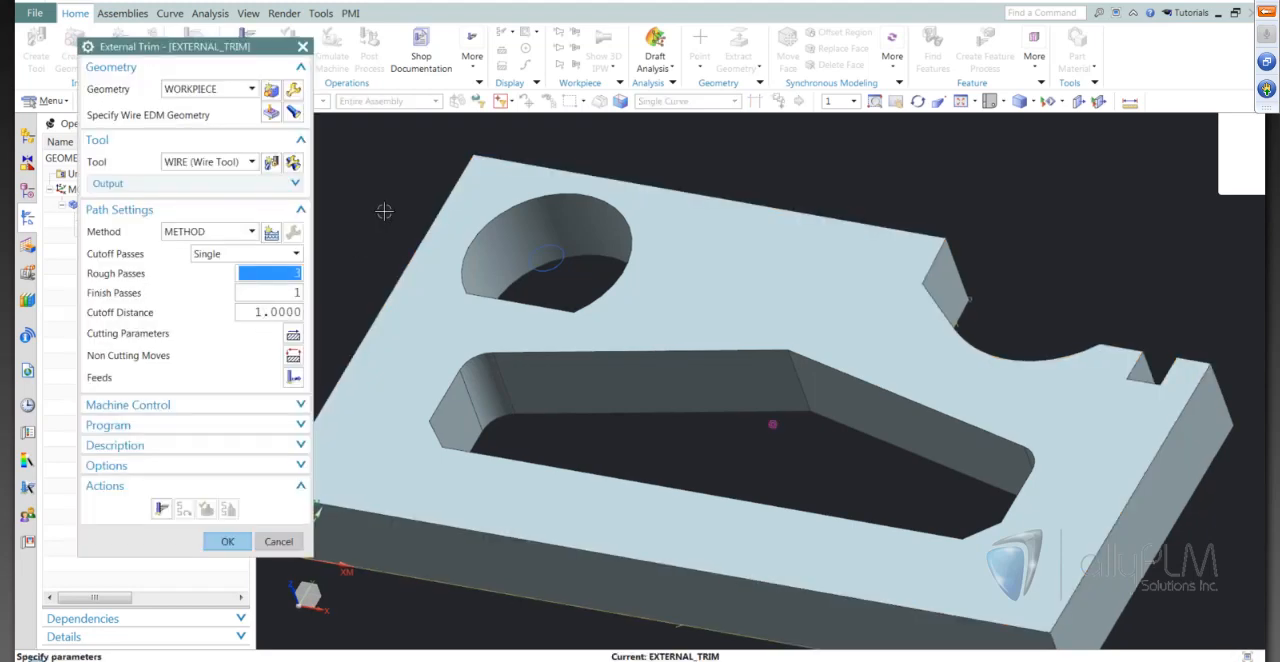
Set the external trim's rough passes to 0
{"action": "middle_click_drag", "start_coordinate": [384, 211], "coordinate": [383, 201]}
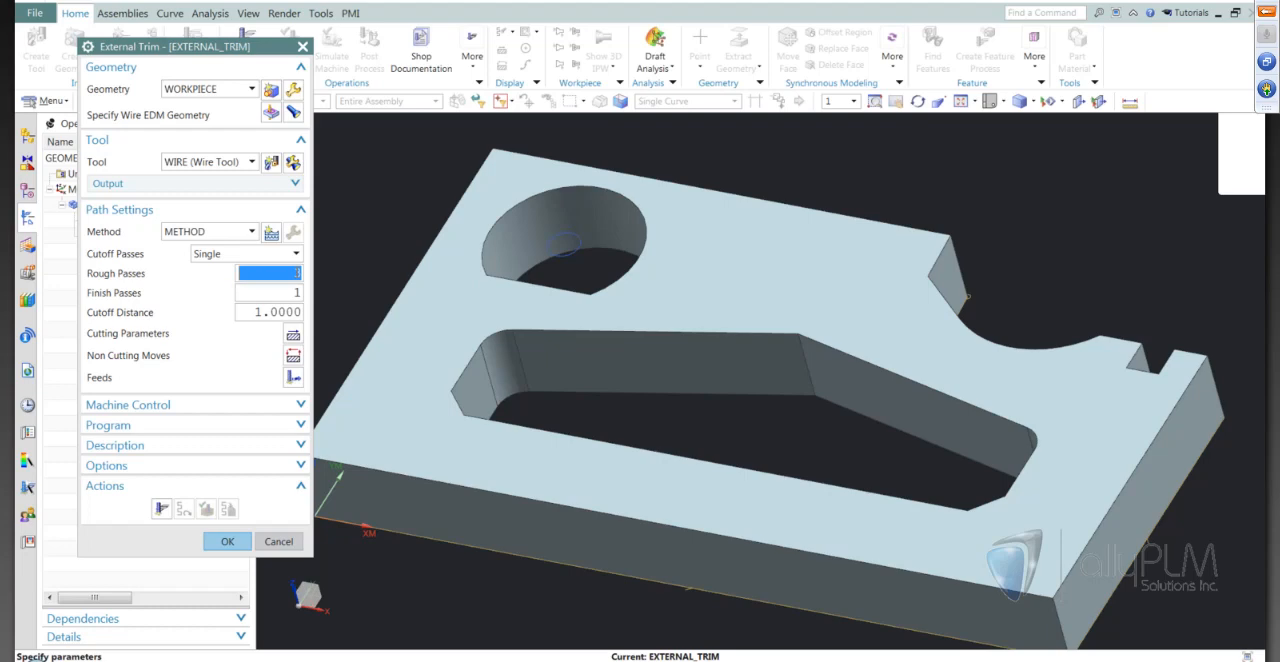
{"action": "type", "text": "0"}
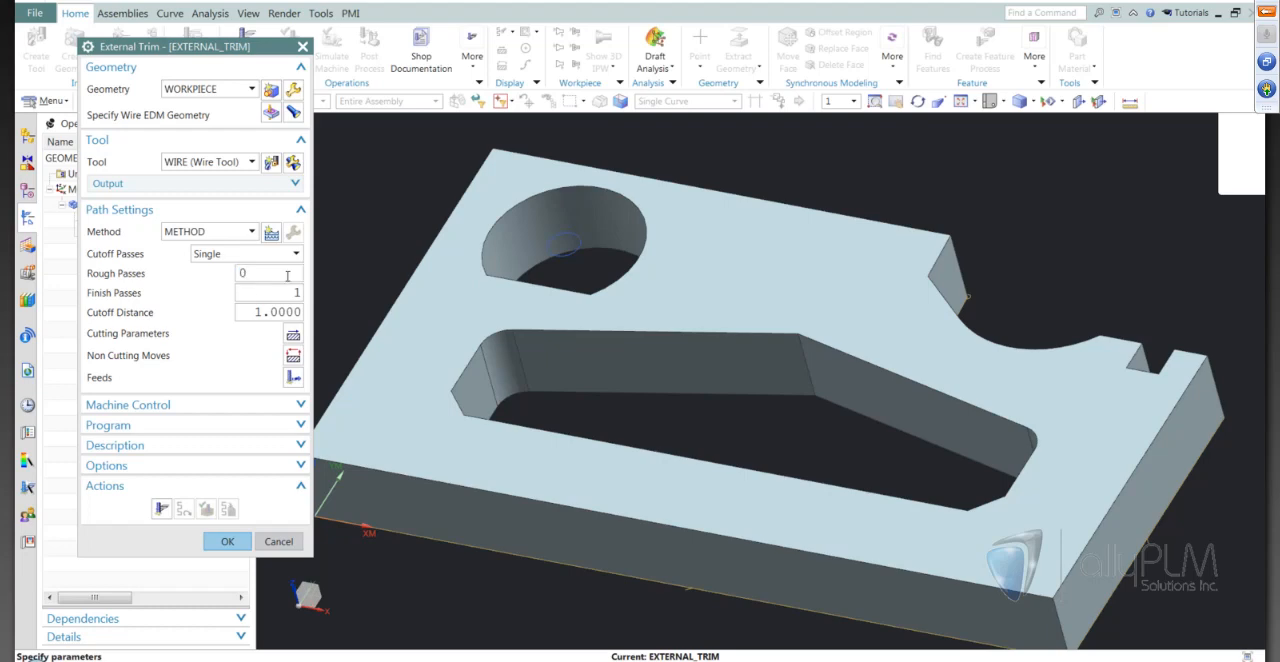
{"action": "left_click", "coordinate": [290, 294]}
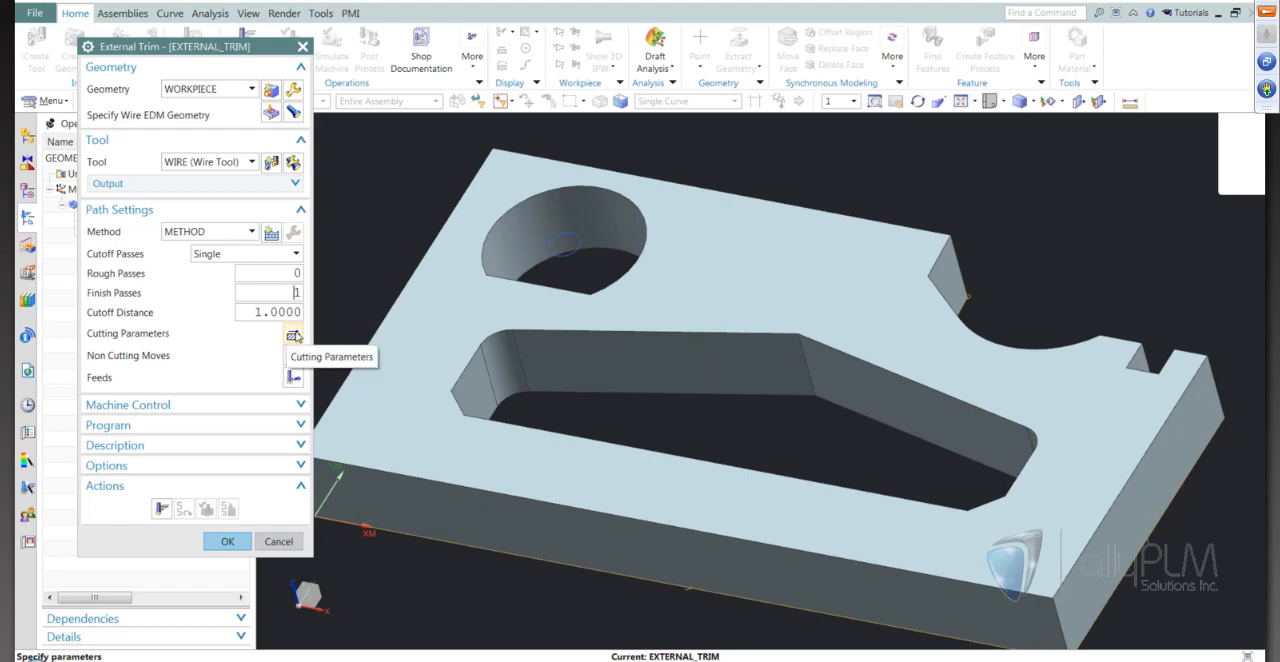
Set the cutting parameters' upper plane ZM to 30 and the wire position to Tanto
{"action": "left_click", "coordinate": [294, 336]}
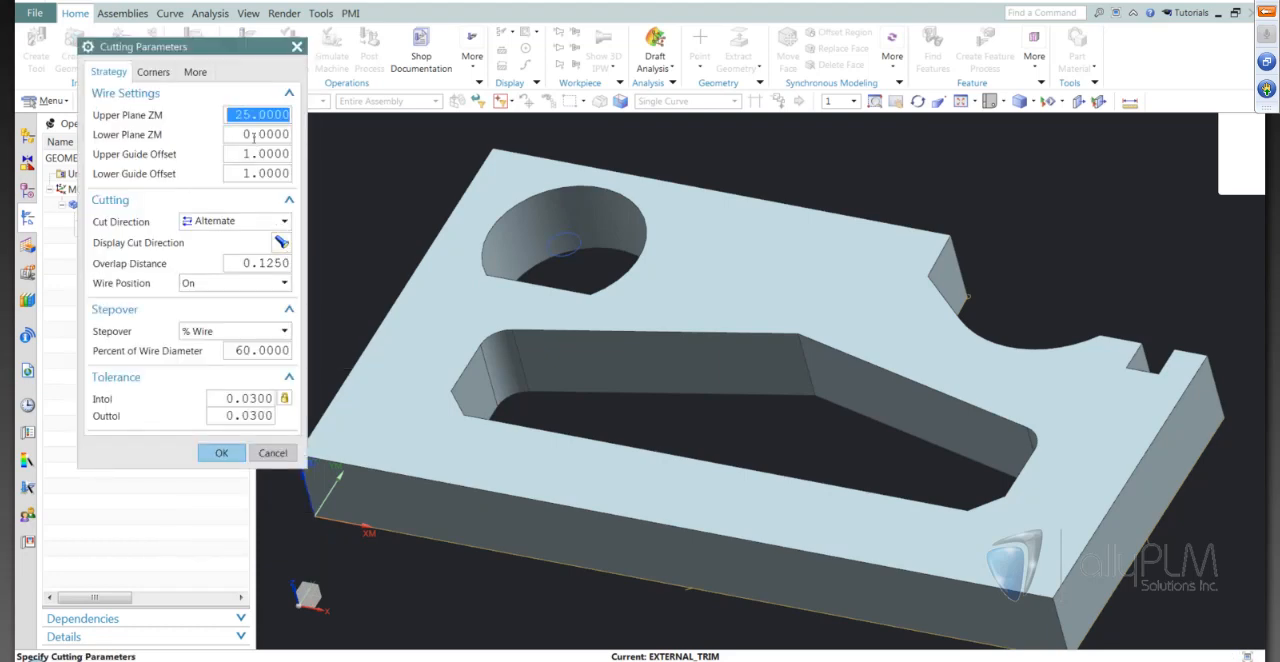
{"action": "type", "text": "30"}
{"action": "key", "text": "Return"}
{"action": "left_click", "coordinate": [205, 285]}
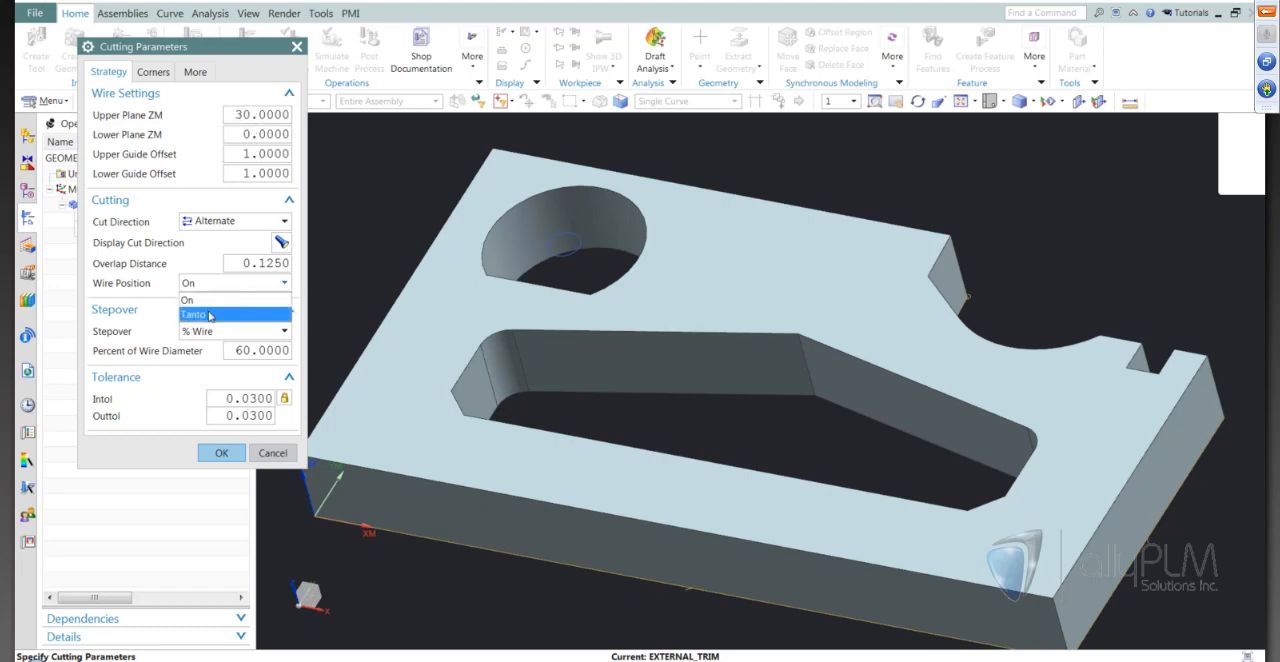
{"action": "left_click", "coordinate": [210, 314]}
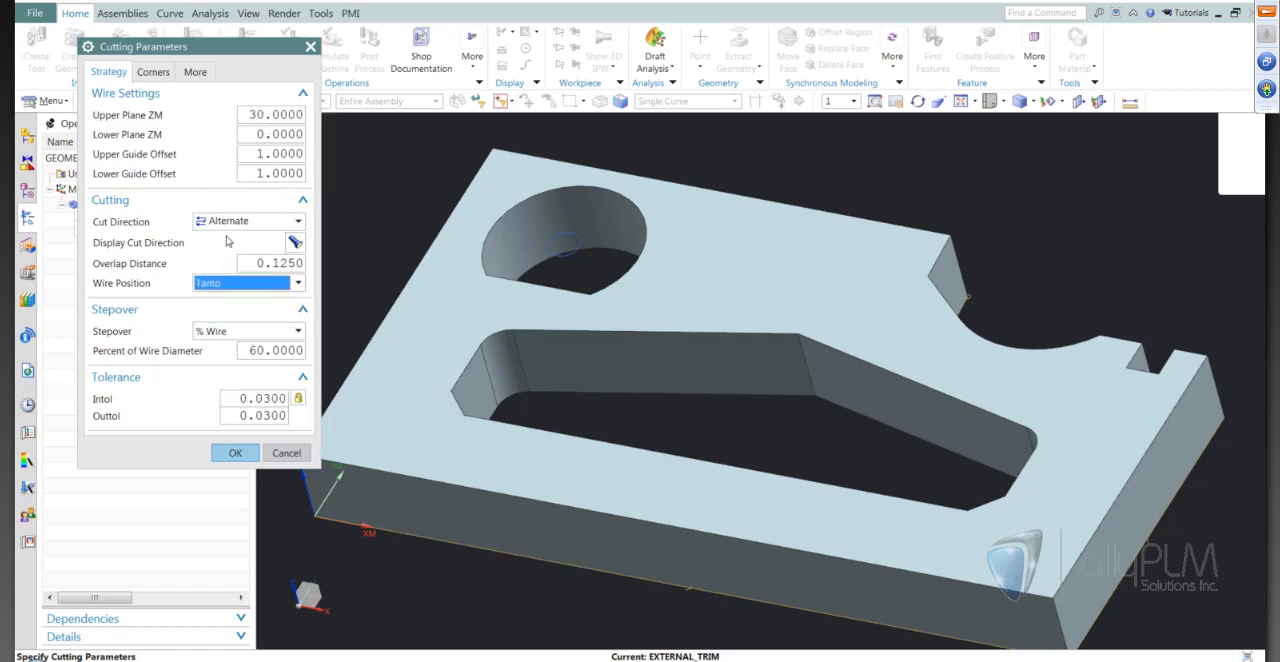
{"action": "left_click", "coordinate": [228, 457]}
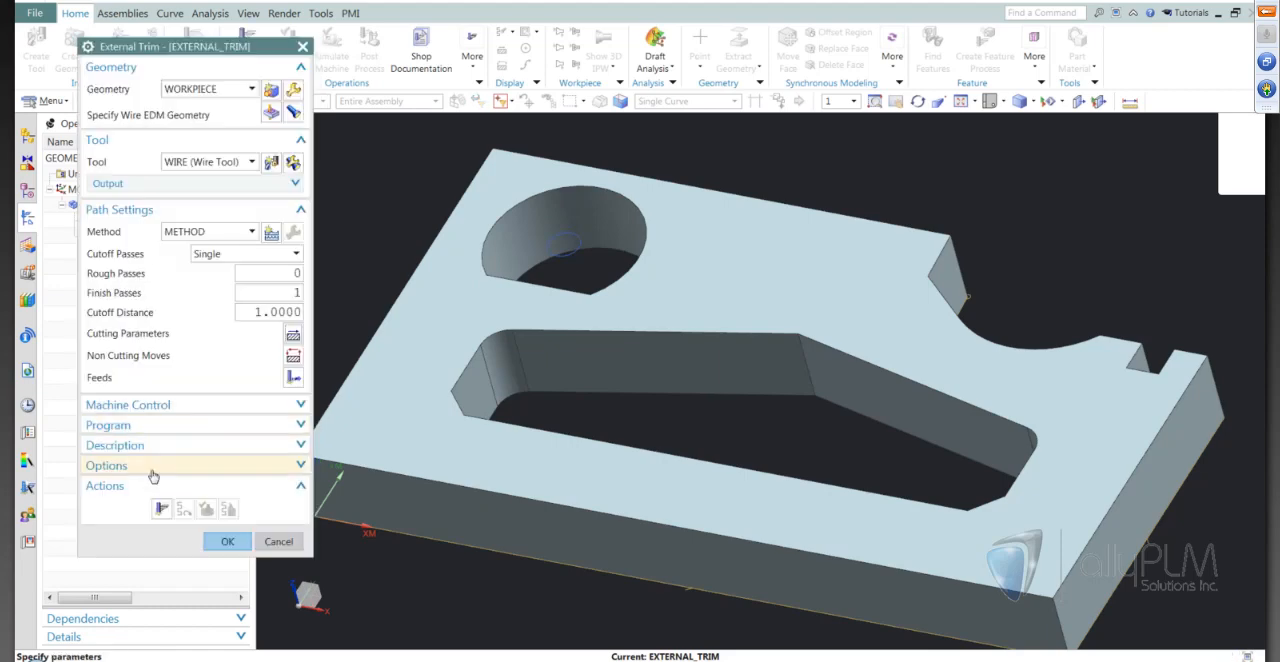
Generate the external trim tool path and inspect it around the starting corner and along the plate's outline
{"action": "left_click", "coordinate": [161, 508]}
{"action": "scroll", "coordinate": [654, 340], "scroll_direction": "down", "scroll_amount": 3}
{"action": "middle_click_drag", "start_coordinate": [814, 597], "coordinate": [883, 462]}
{"action": "scroll", "coordinate": [877, 468], "scroll_direction": "up", "scroll_amount": 2}
{"action": "scroll", "coordinate": [929, 351], "scroll_direction": "up", "scroll_amount": 5}
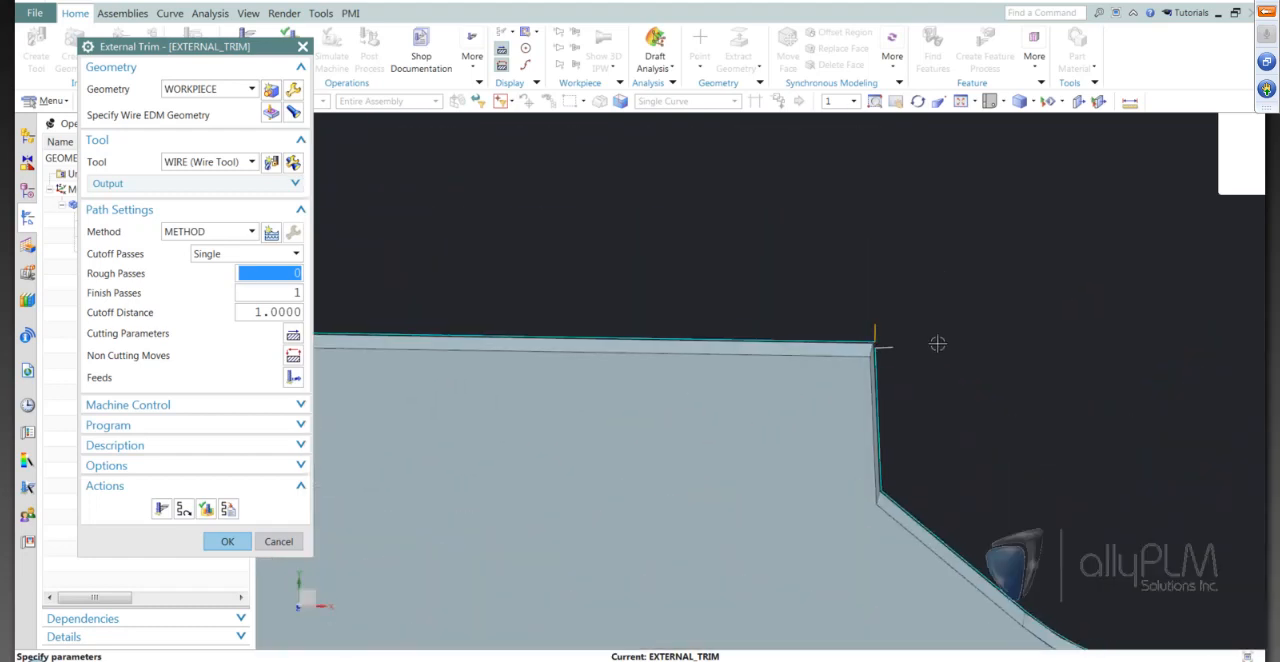
{"action": "scroll", "coordinate": [937, 343], "scroll_direction": "down", "scroll_amount": 6}
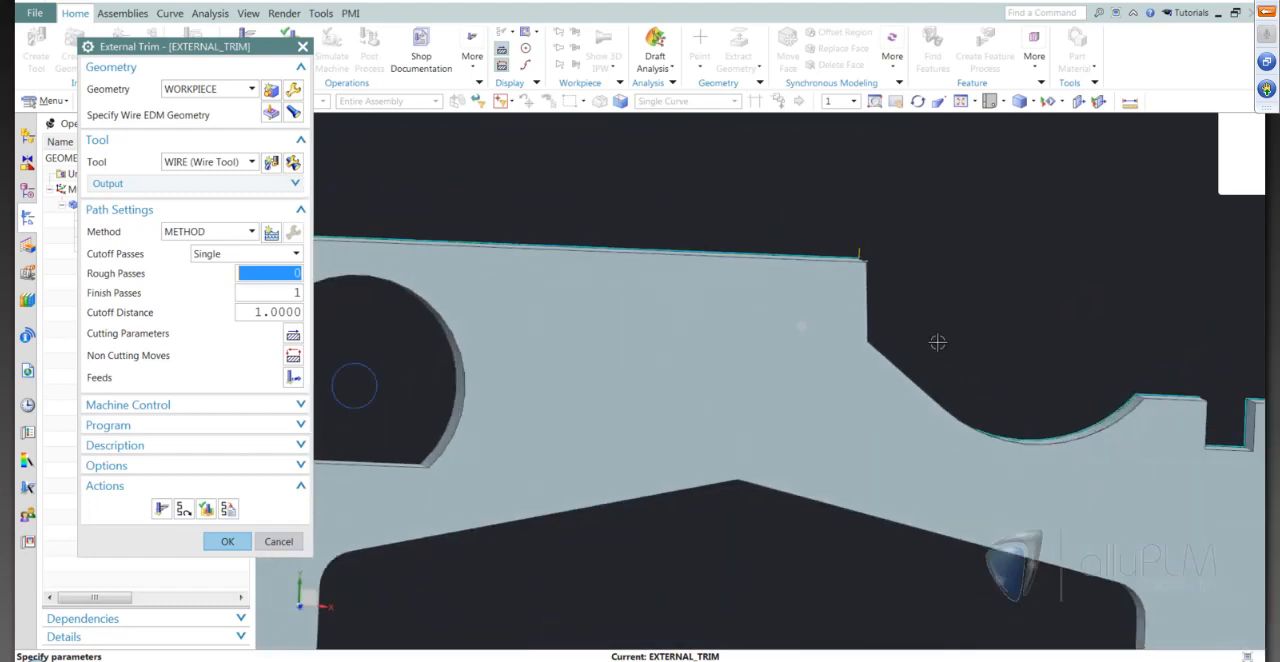
{"action": "scroll", "coordinate": [937, 343], "scroll_direction": "up", "scroll_amount": 2}
{"action": "scroll", "coordinate": [937, 343], "scroll_direction": "down", "scroll_amount": 1}
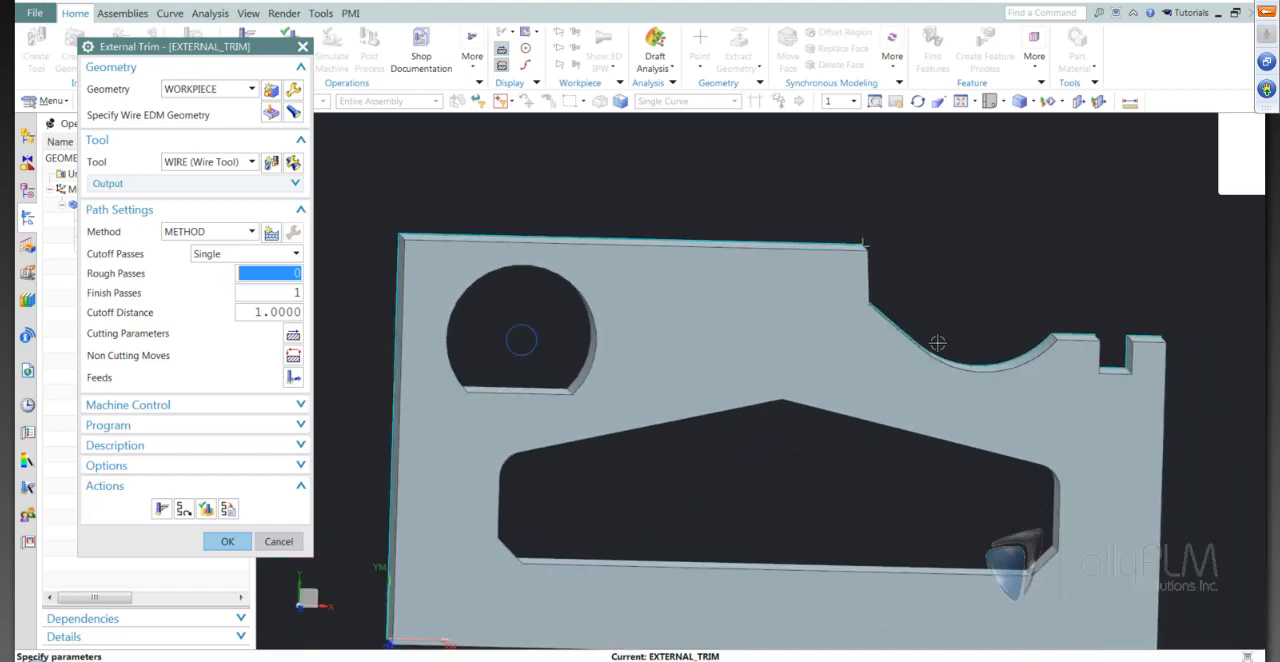
{"action": "key", "text": "F8"}
{"action": "scroll", "coordinate": [836, 305], "scroll_direction": "down", "scroll_amount": 2}
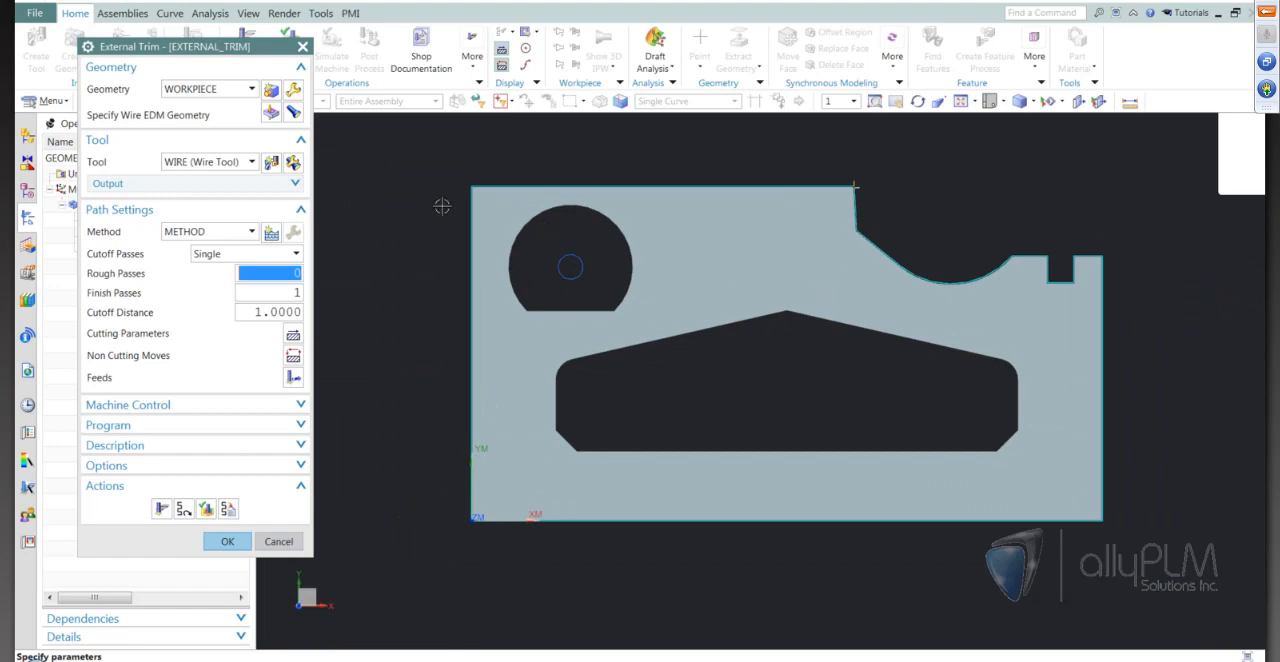
Edit the outer profile's control points to move the cut's start to the midpoint of the plate's short end edge near the slot
{"action": "left_click", "coordinate": [270, 118]}
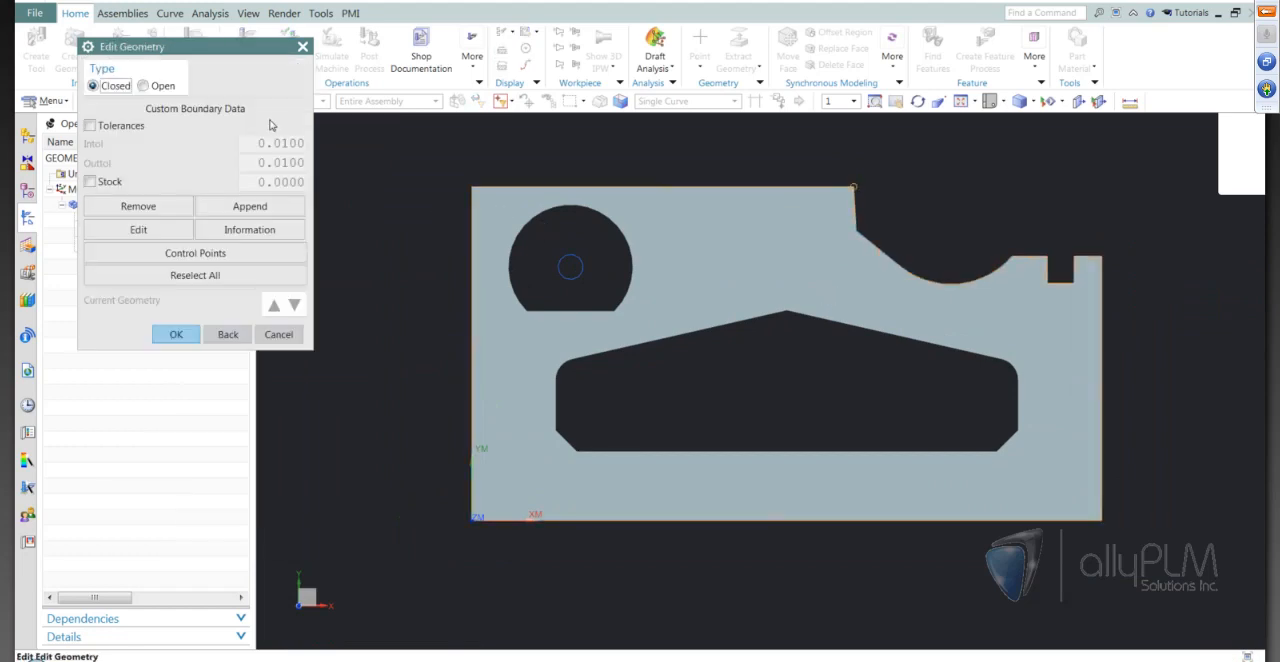
{"action": "left_click", "coordinate": [187, 254]}
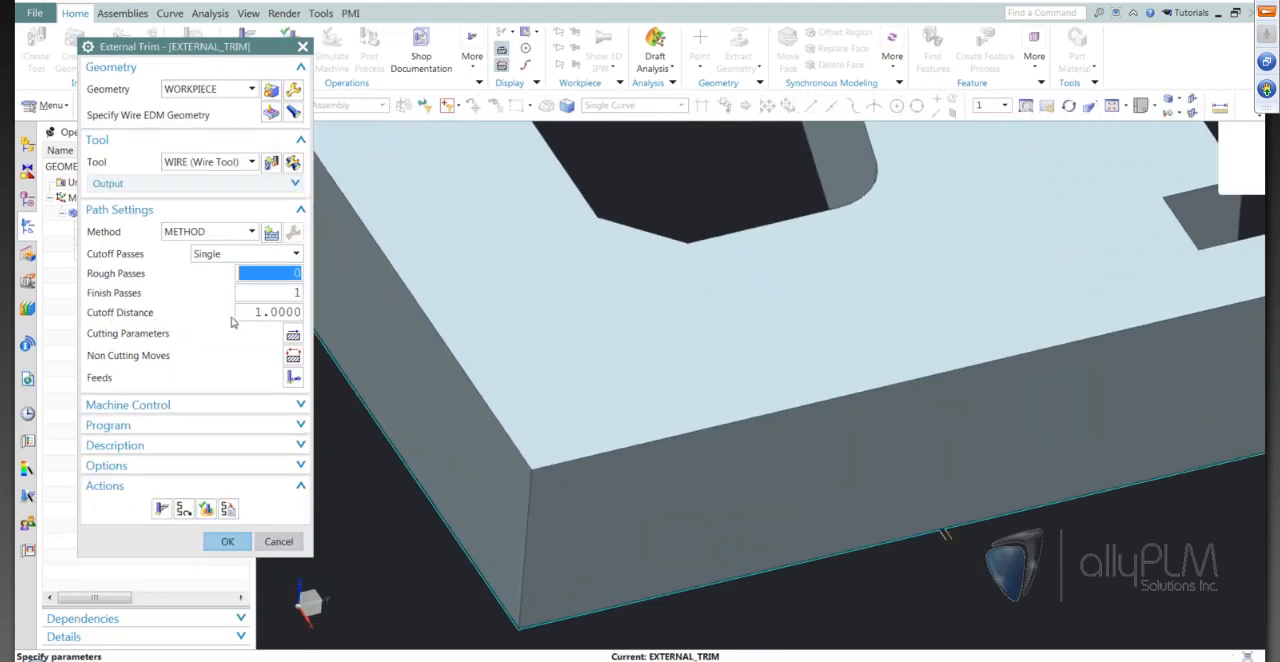
Set the cutoff distance to 5 and regenerate the external trim tool path
{"action": "left_click", "coordinate": [287, 316]}
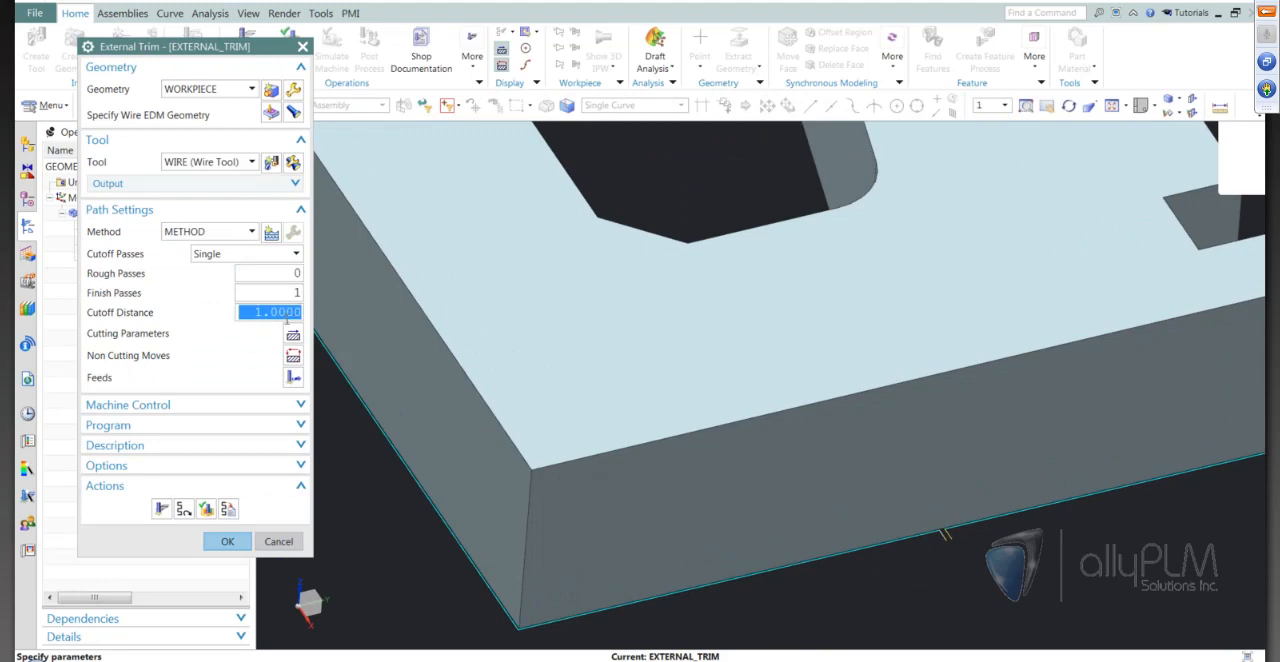
{"action": "type", "text": "5"}
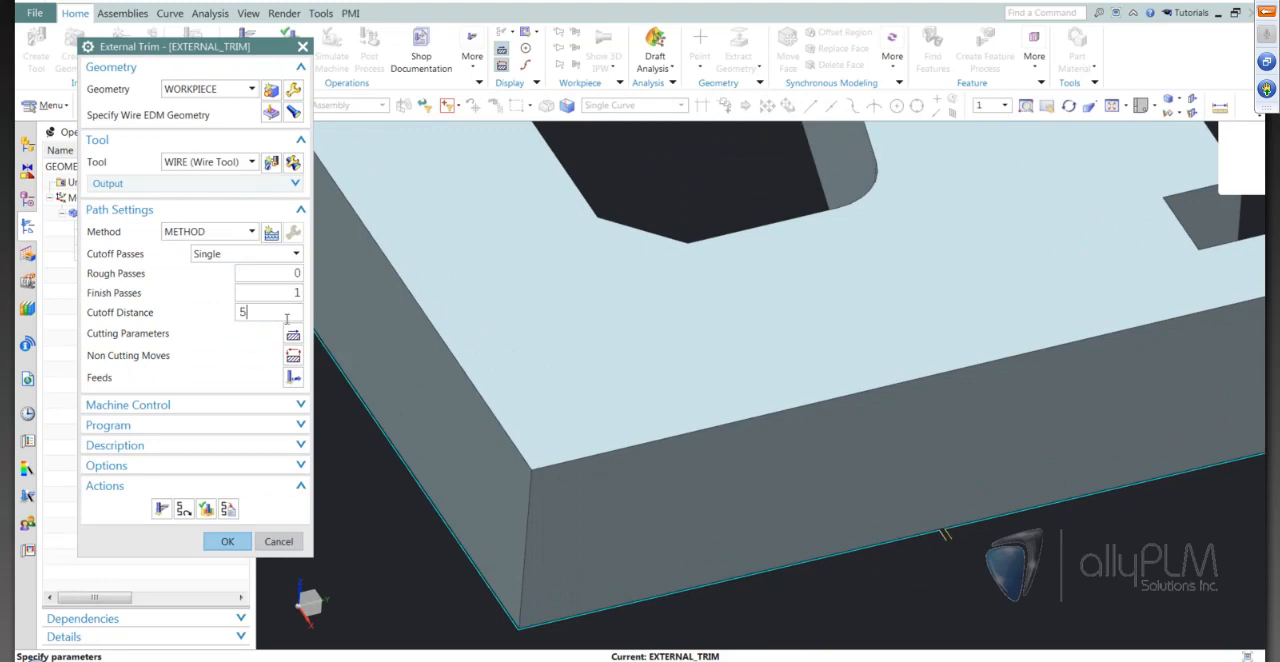
{"action": "left_click", "coordinate": [161, 509]}
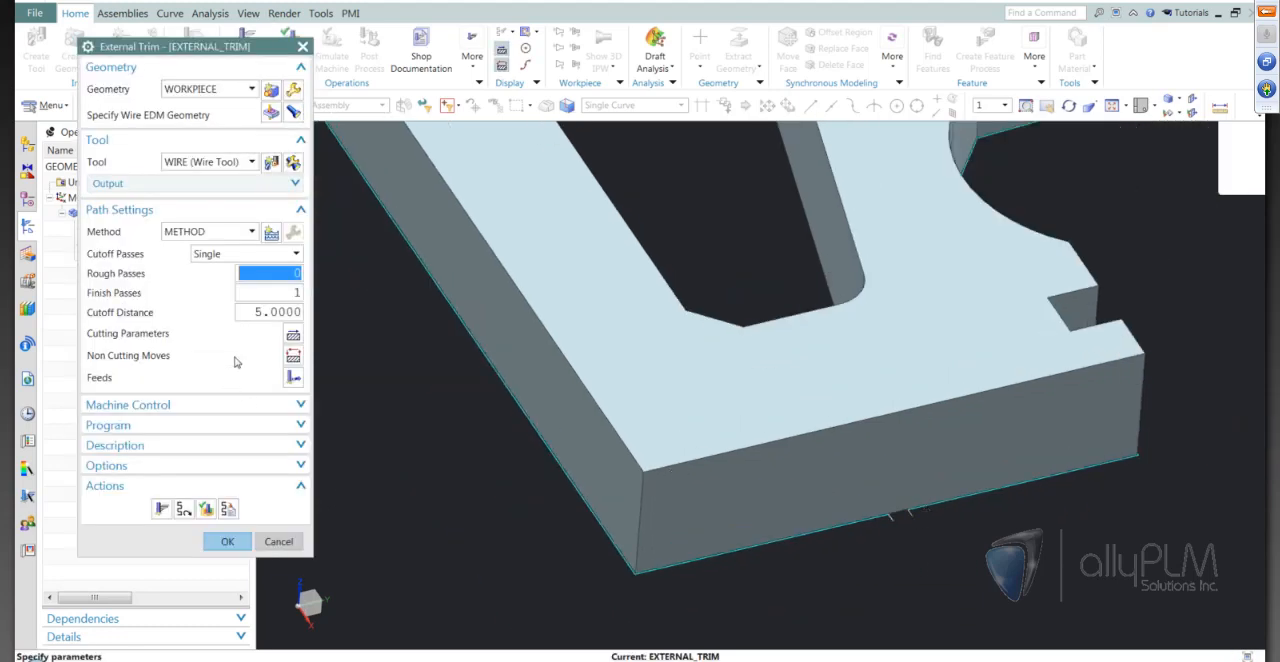
Set the cutoff distance to 0, regenerate the tool path and inspect the lead moves on the plate's end edge
{"action": "left_click", "coordinate": [276, 312]}
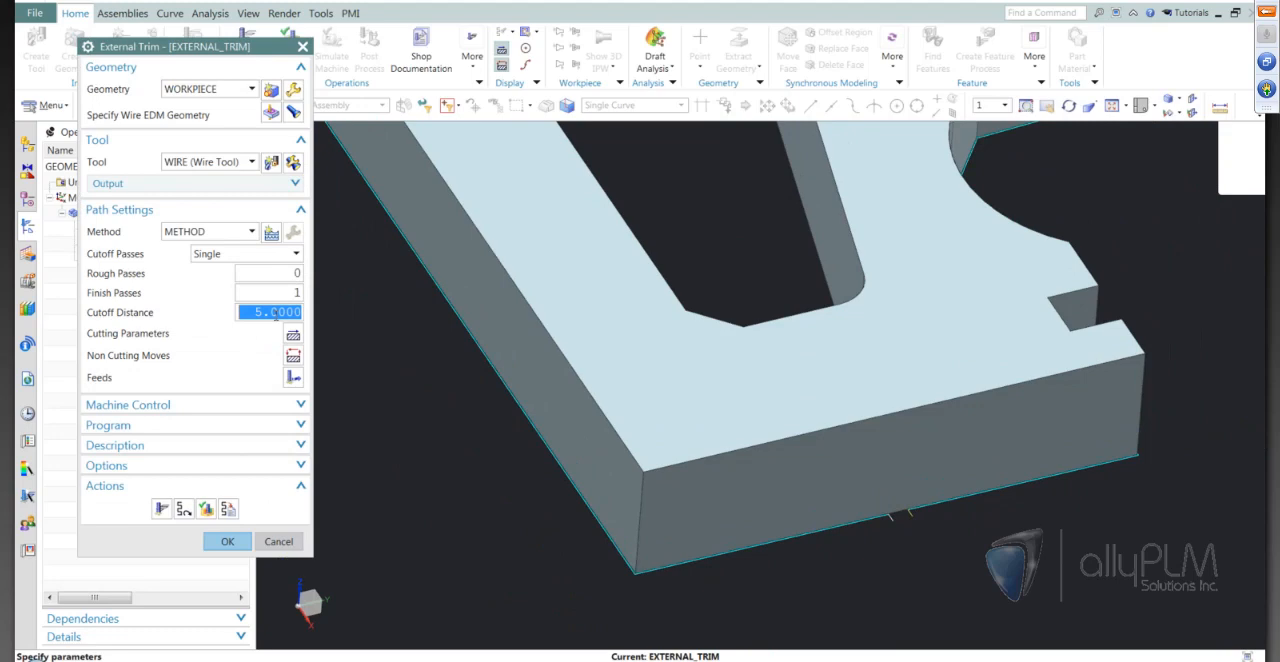
{"action": "type", "text": "0"}
{"action": "left_click", "coordinate": [162, 510]}
{"action": "middle_click_drag", "start_coordinate": [978, 574], "coordinate": [978, 574]}
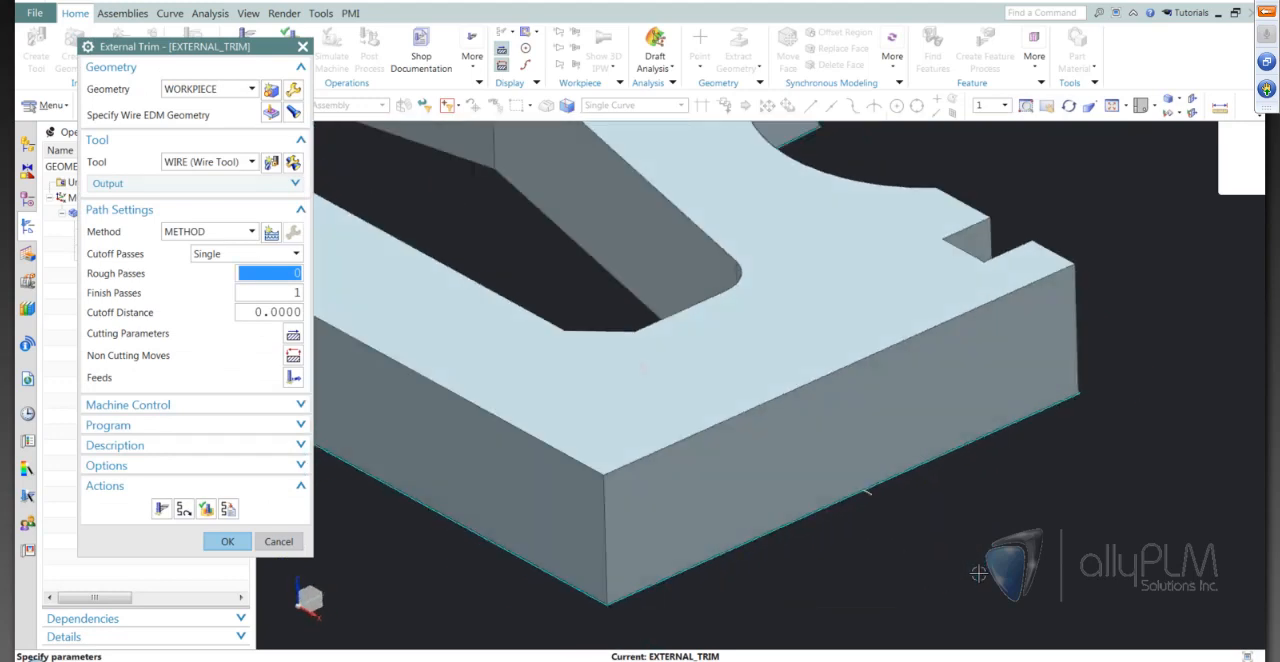
{"action": "middle_click_drag", "start_coordinate": [978, 574], "coordinate": [978, 574]}
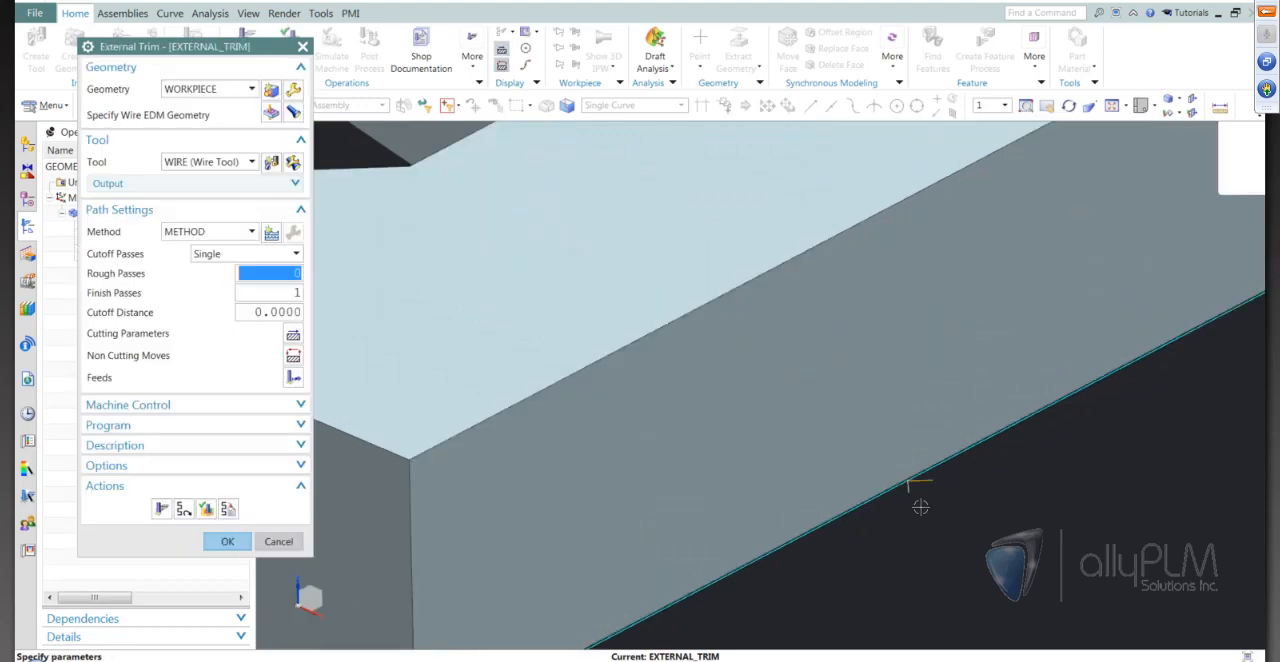
Change the external trim's lead-in method to Circular with an arc radius of 4
{"action": "left_click", "coordinate": [294, 356]}
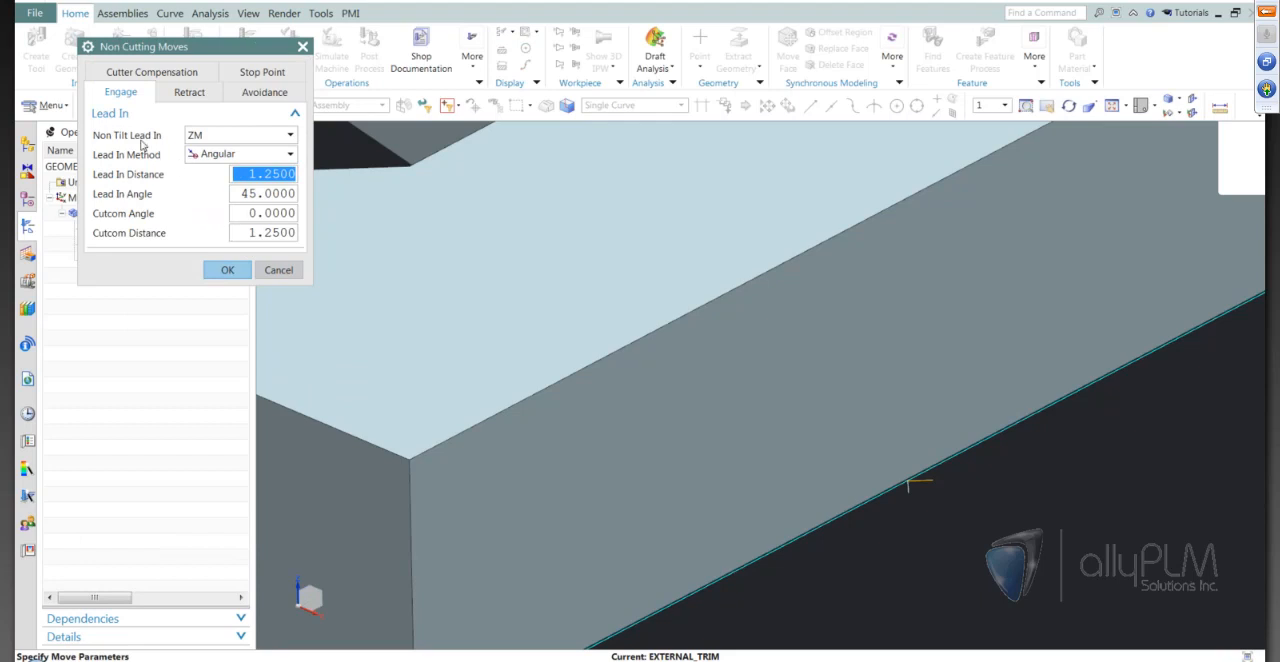
{"action": "left_click", "coordinate": [256, 158]}
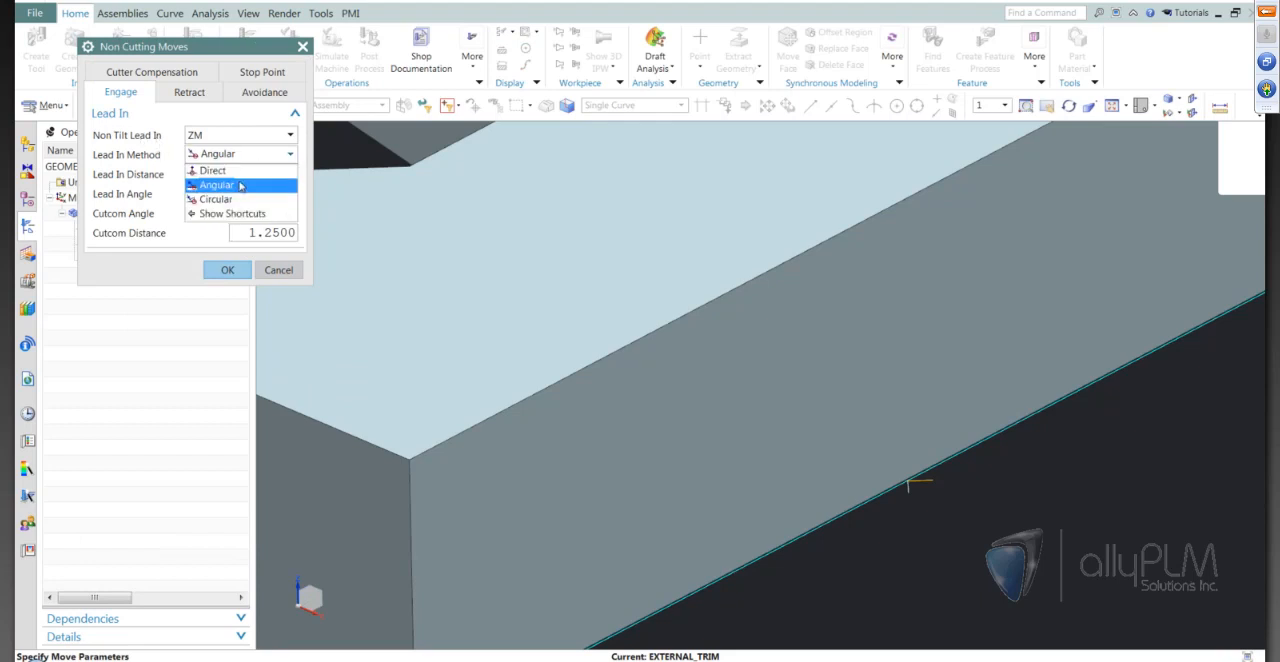
{"action": "left_click", "coordinate": [227, 201]}
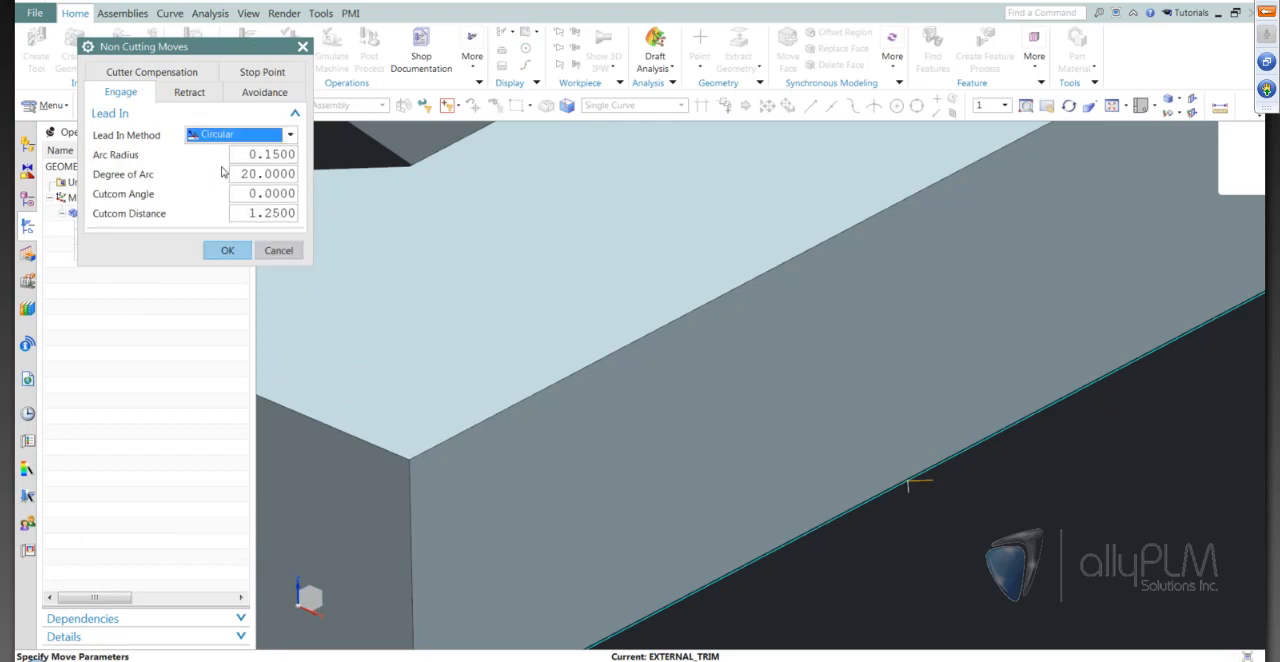
{"action": "left_click", "coordinate": [287, 156]}
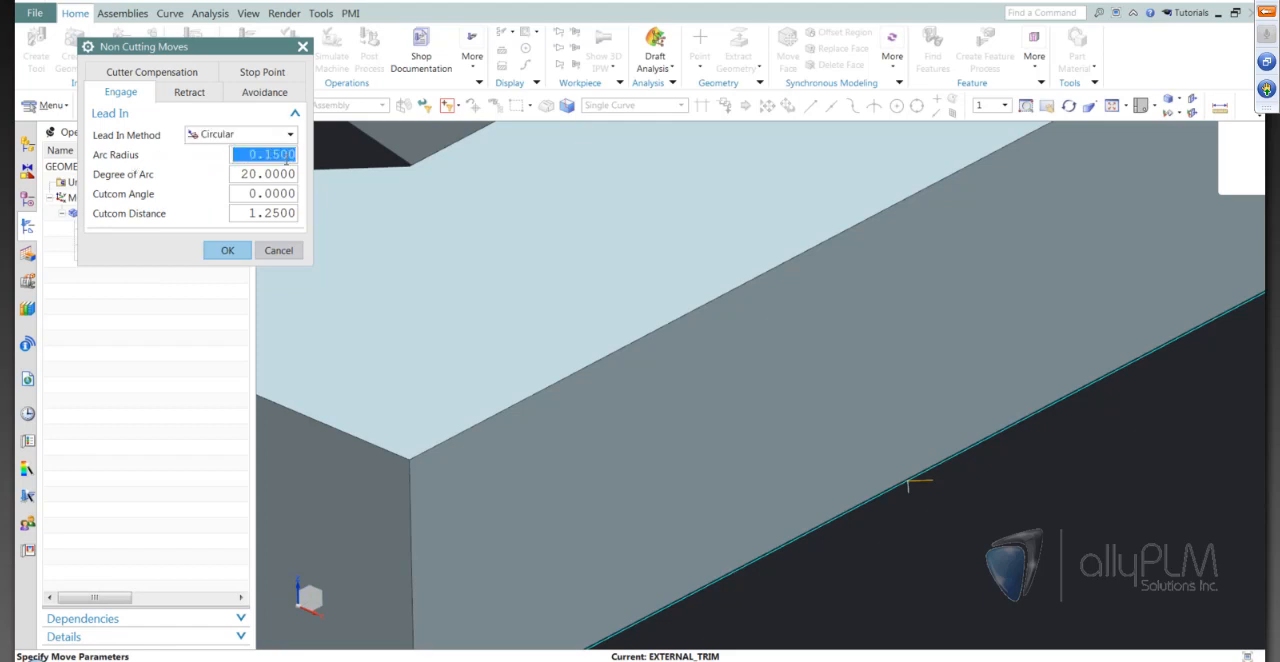
{"action": "type", "text": "4"}
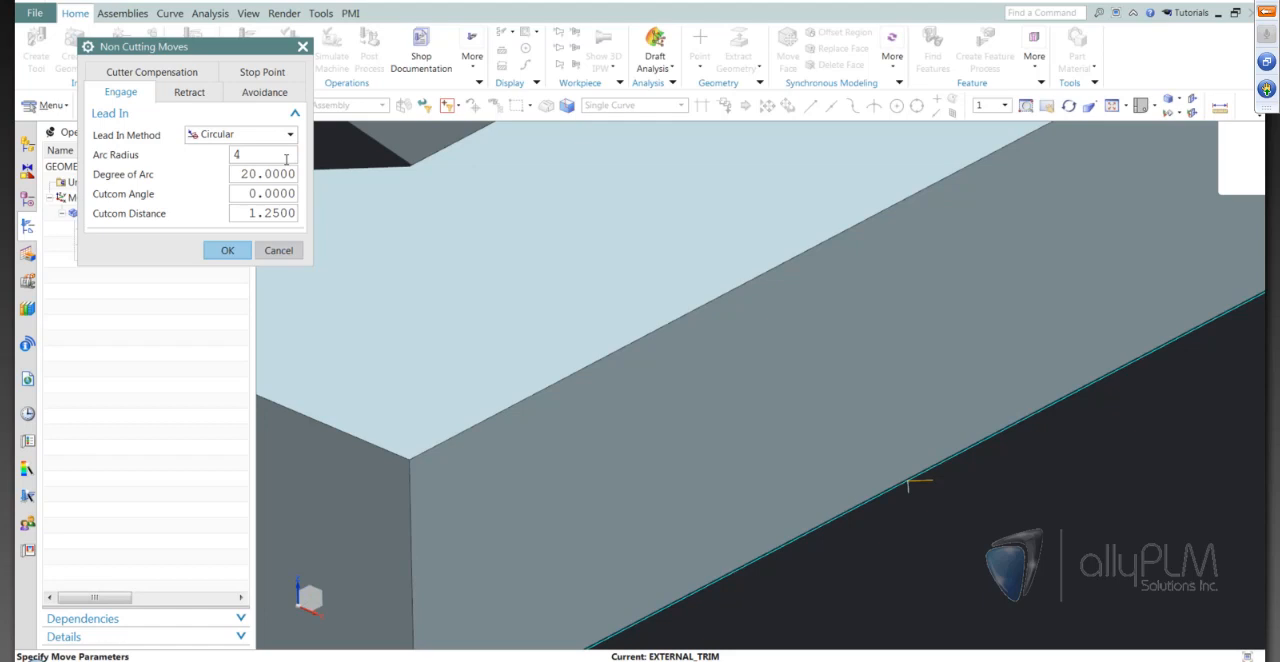
{"action": "left_click", "coordinate": [227, 250]}
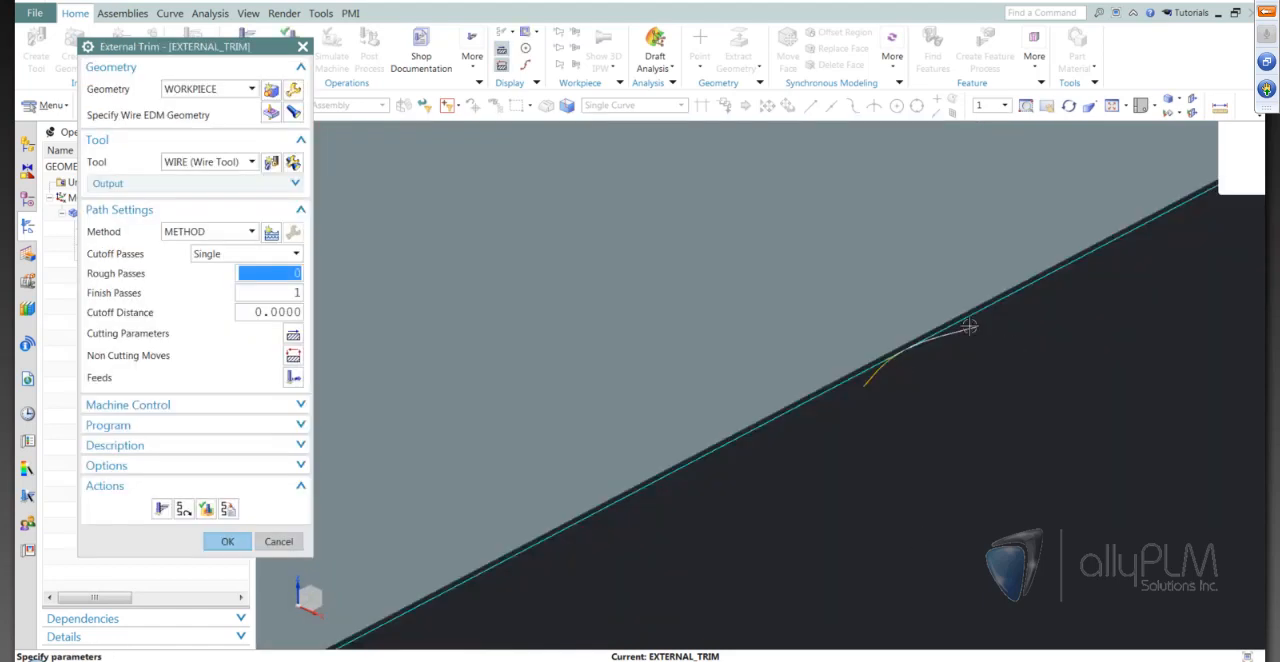
Accept the external trim operation and clear its selection in the operation list
{"action": "left_click", "coordinate": [229, 543]}
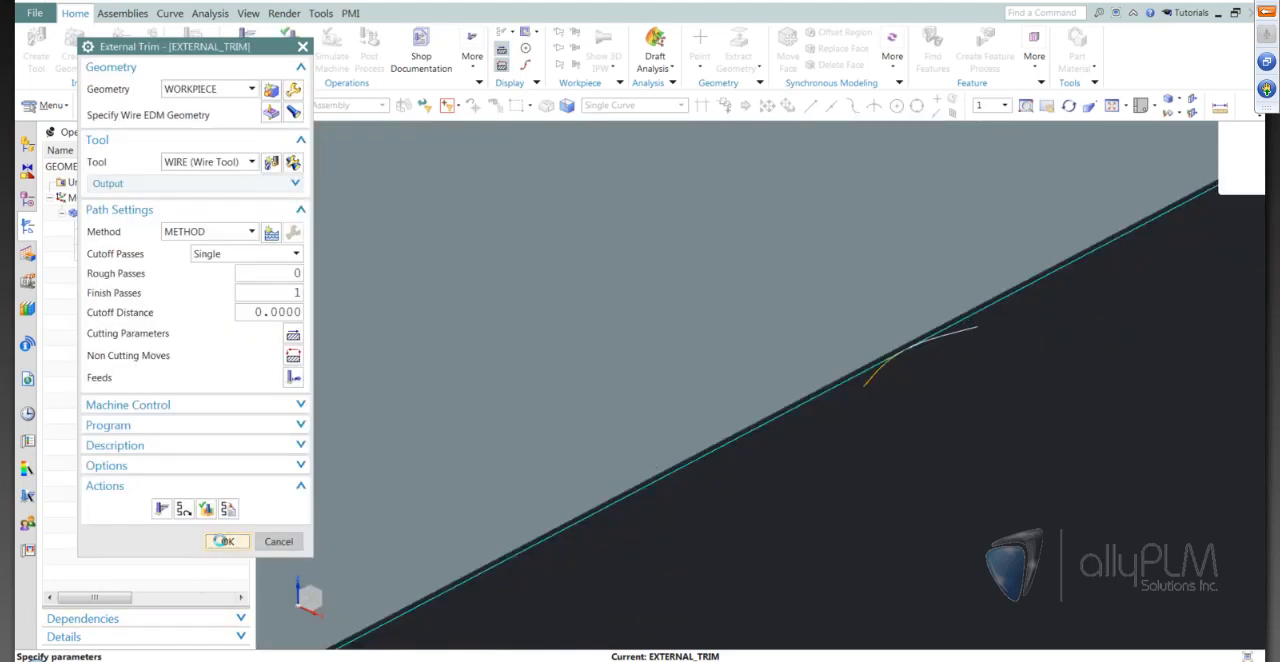
{"action": "scroll", "coordinate": [755, 441], "scroll_direction": "down", "scroll_amount": 5}
{"action": "scroll", "coordinate": [818, 416], "scroll_direction": "down", "scroll_amount": 5}
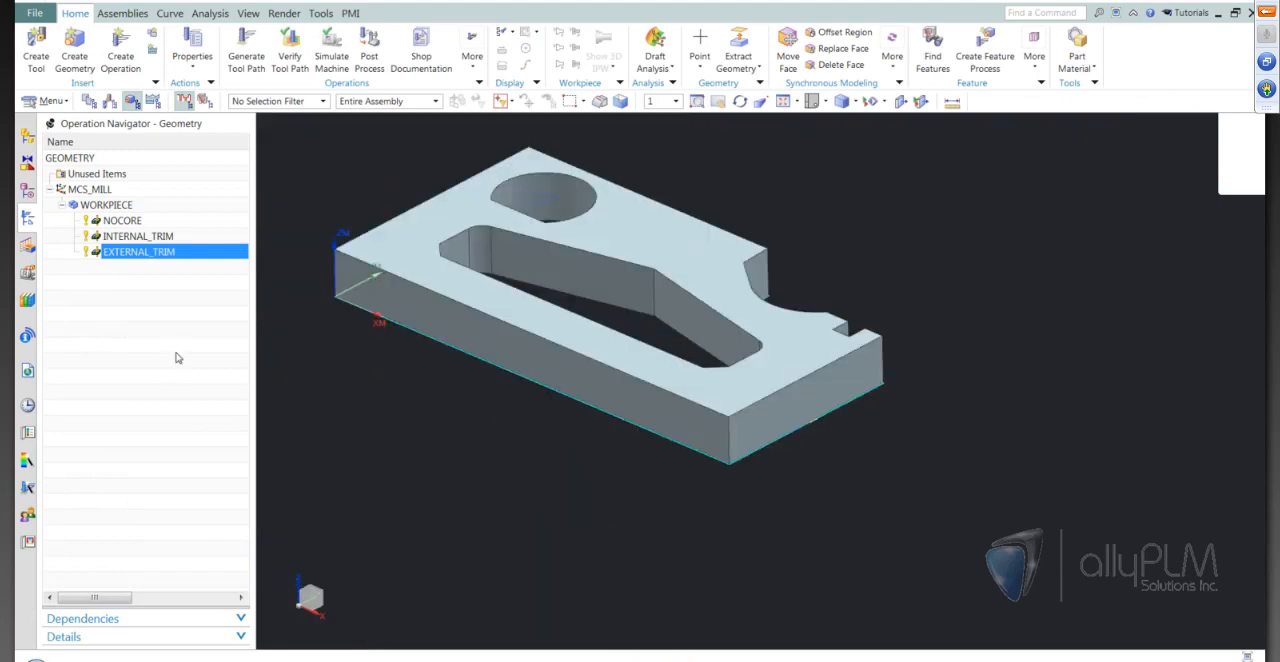
{"action": "left_click", "coordinate": [178, 356]}
{"action": "scroll", "coordinate": [873, 477], "scroll_direction": "up", "scroll_amount": 5}
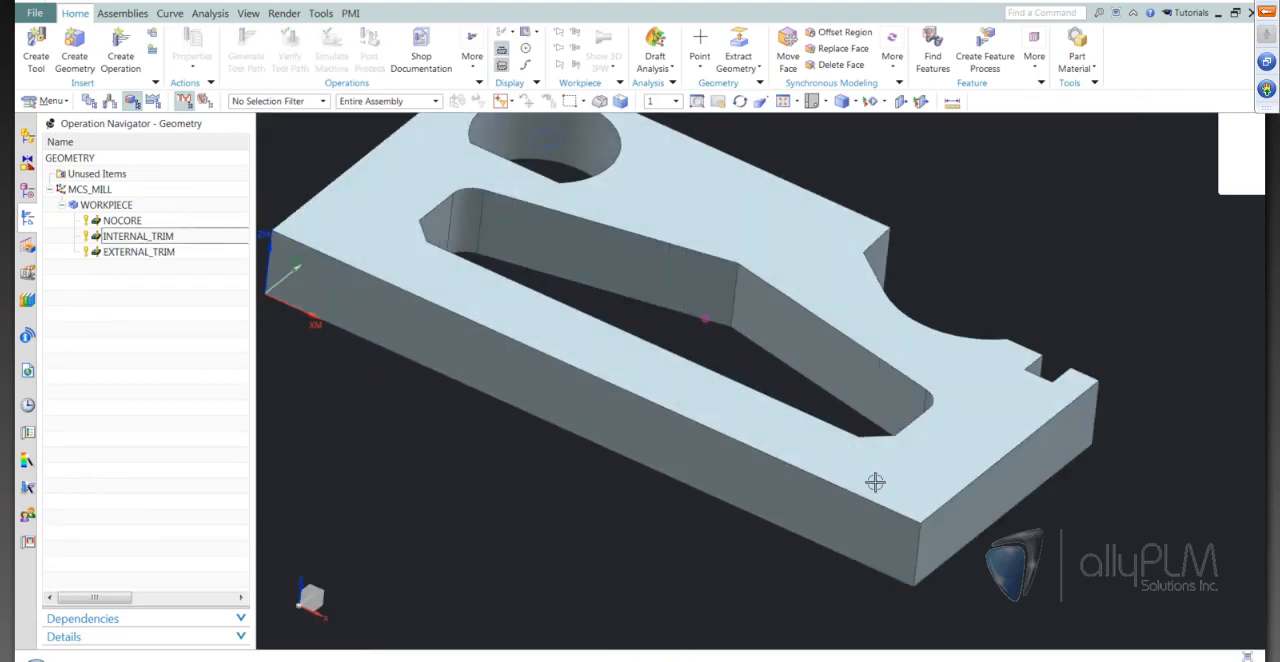
Create an Open Profile wire EDM operation in program 1234 with the WIRE tool, WORKPIECE geometry and METHOD
{"action": "scroll", "coordinate": [875, 482], "scroll_direction": "up", "scroll_amount": 2}
{"action": "key", "text": "F8"}
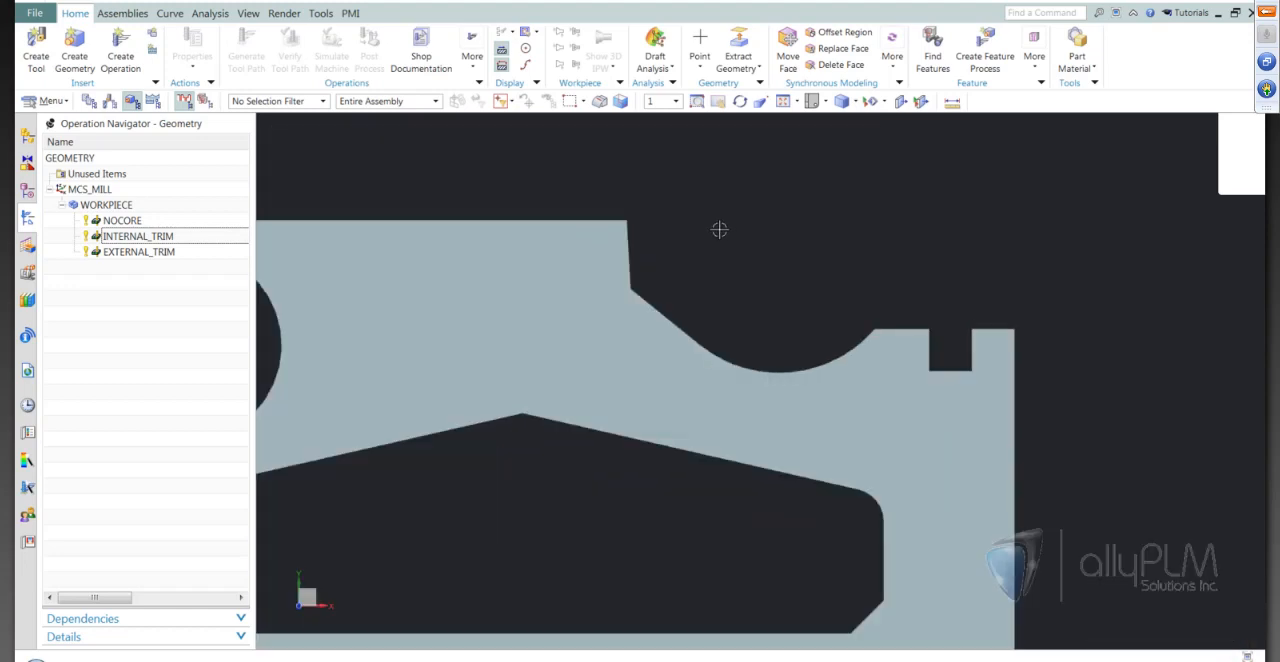
{"action": "scroll", "coordinate": [935, 221], "scroll_direction": "down", "scroll_amount": 3}
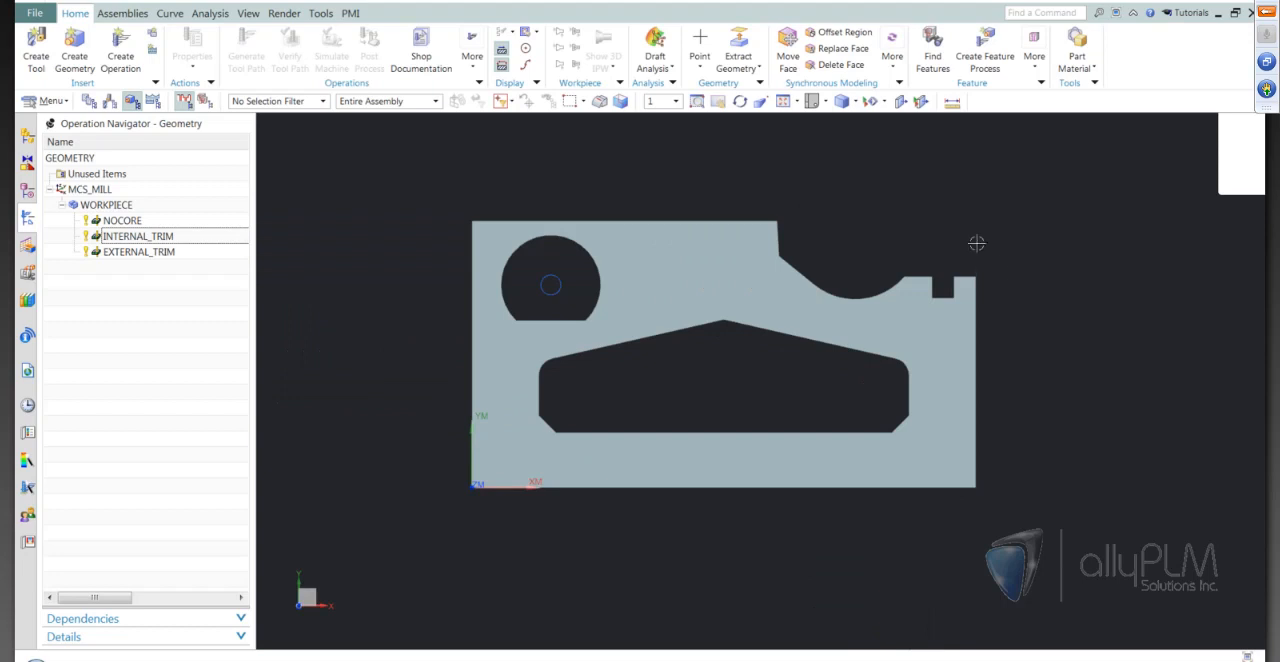
{"action": "scroll", "coordinate": [992, 227], "scroll_direction": "up", "scroll_amount": 3}
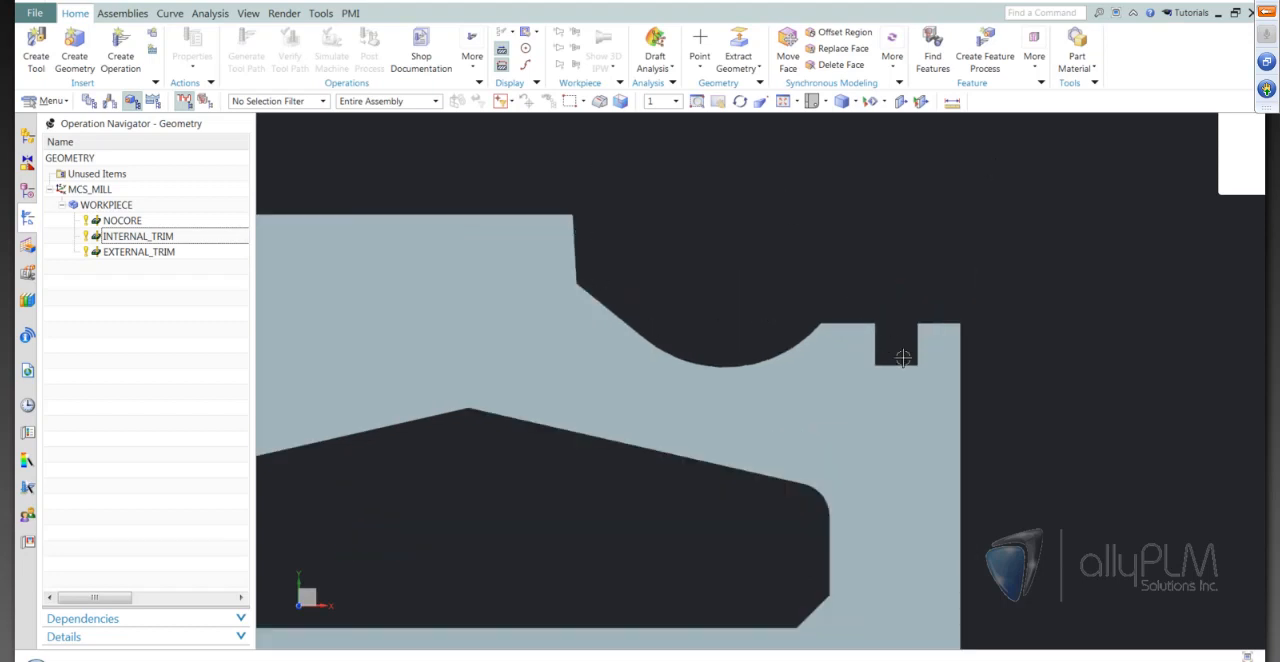
{"action": "scroll", "coordinate": [724, 258], "scroll_direction": "down", "scroll_amount": 1}
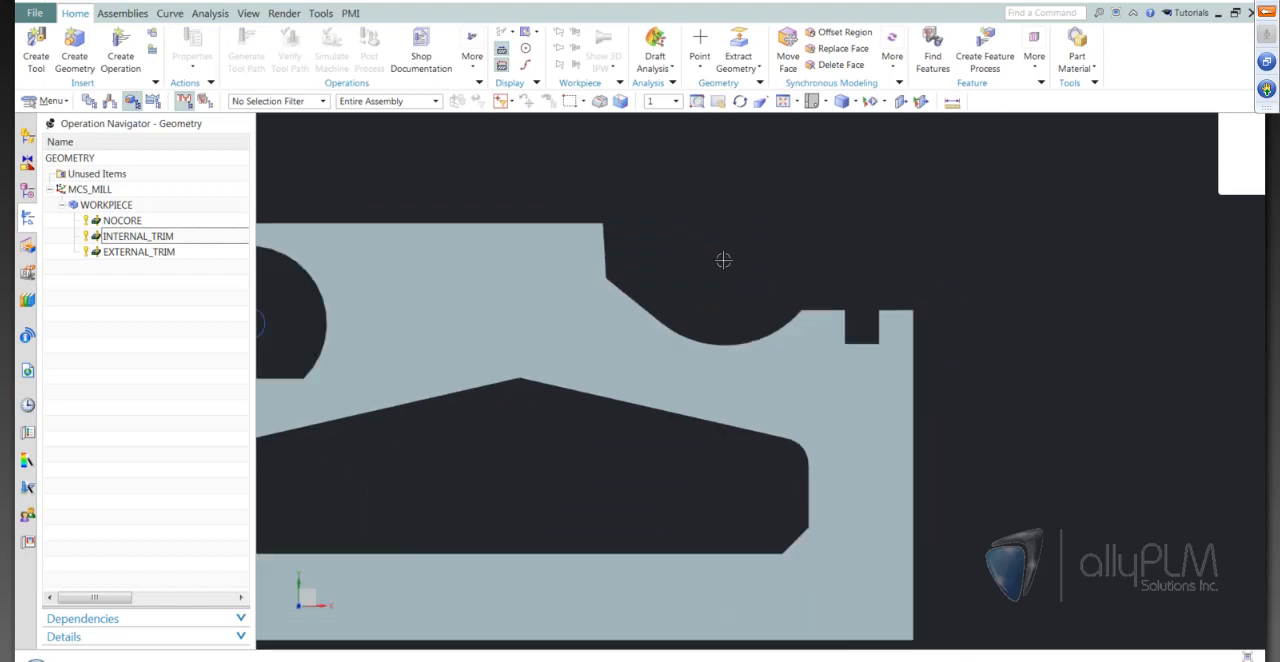
{"action": "left_click", "coordinate": [120, 55]}
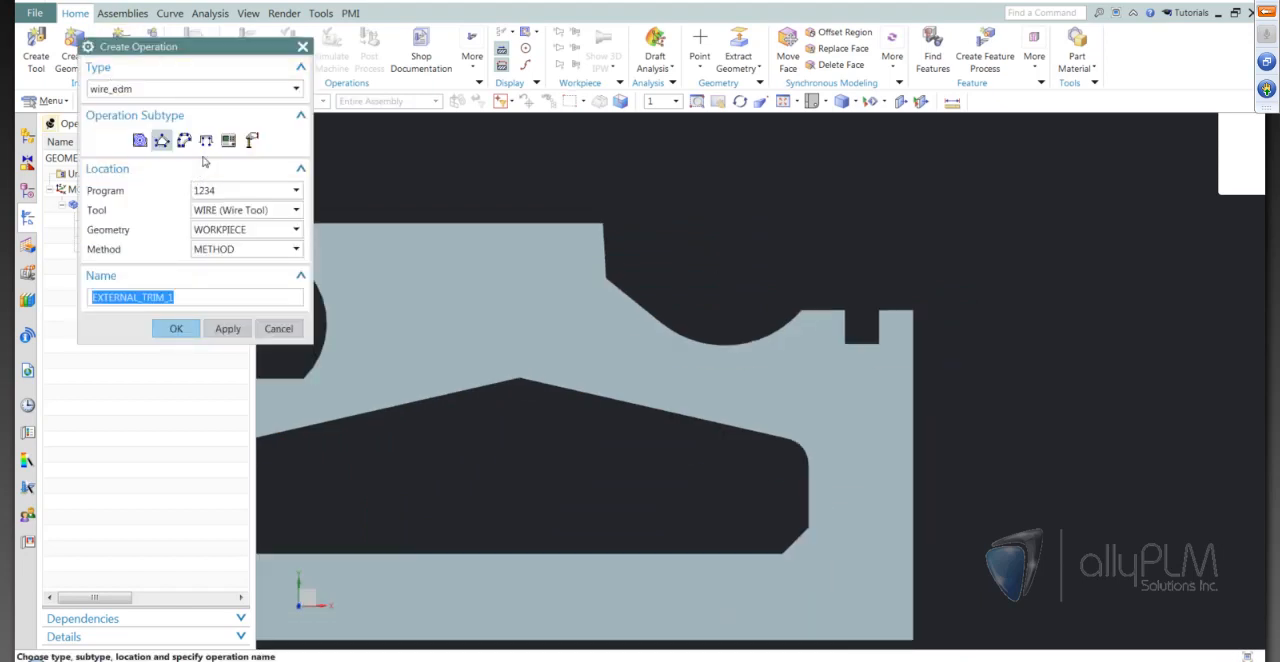
{"action": "left_click", "coordinate": [205, 142]}
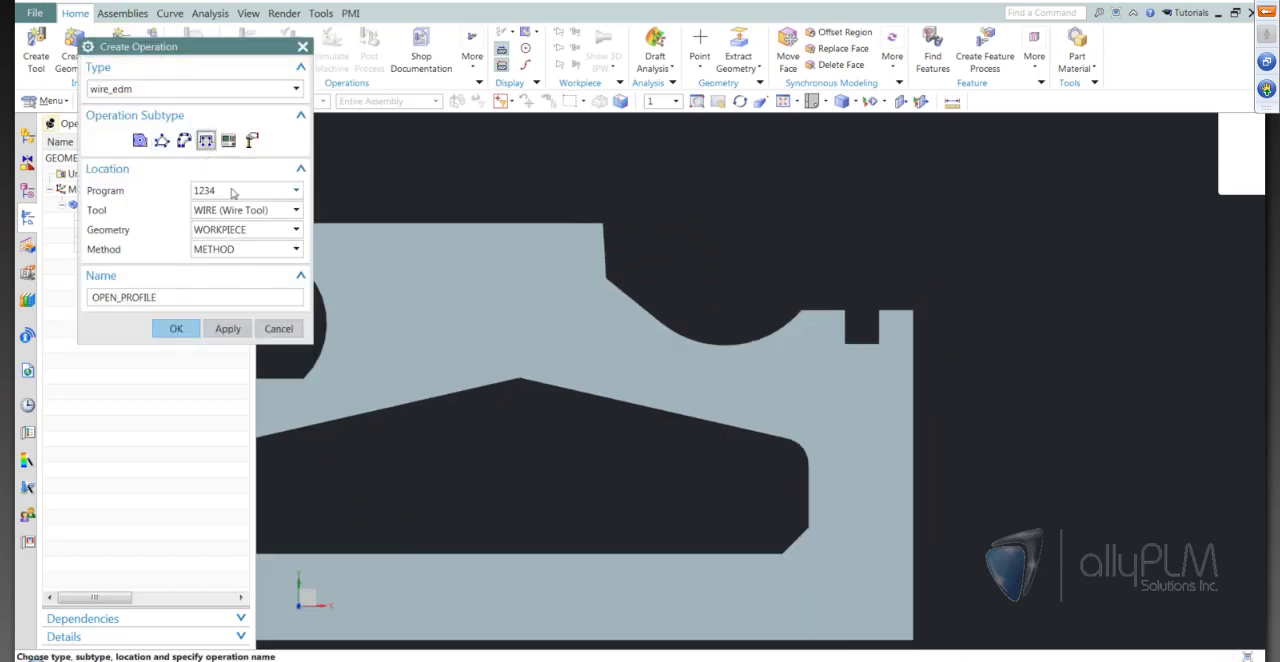
{"action": "left_click", "coordinate": [170, 329]}
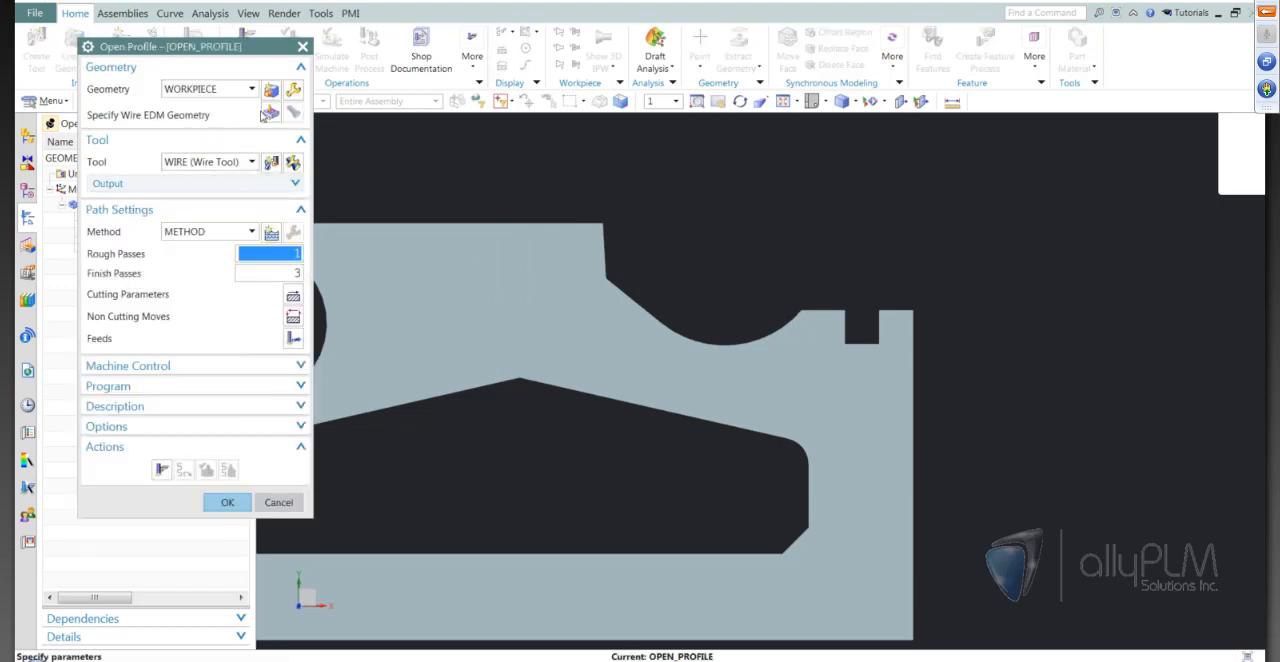
Set up the open profile along the notched edge with Upper Plane ZM 30 and the wire position off the profile, and generate its tool path
{"action": "left_click", "coordinate": [270, 114]}
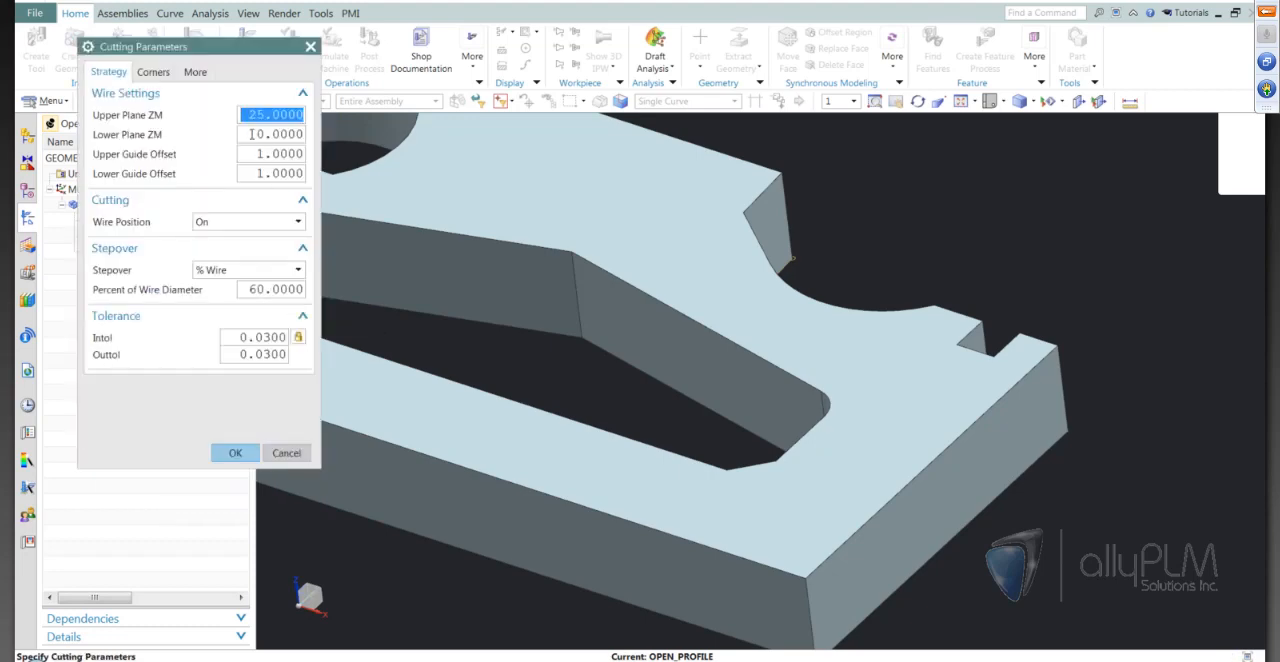
{"action": "type", "text": "30"}
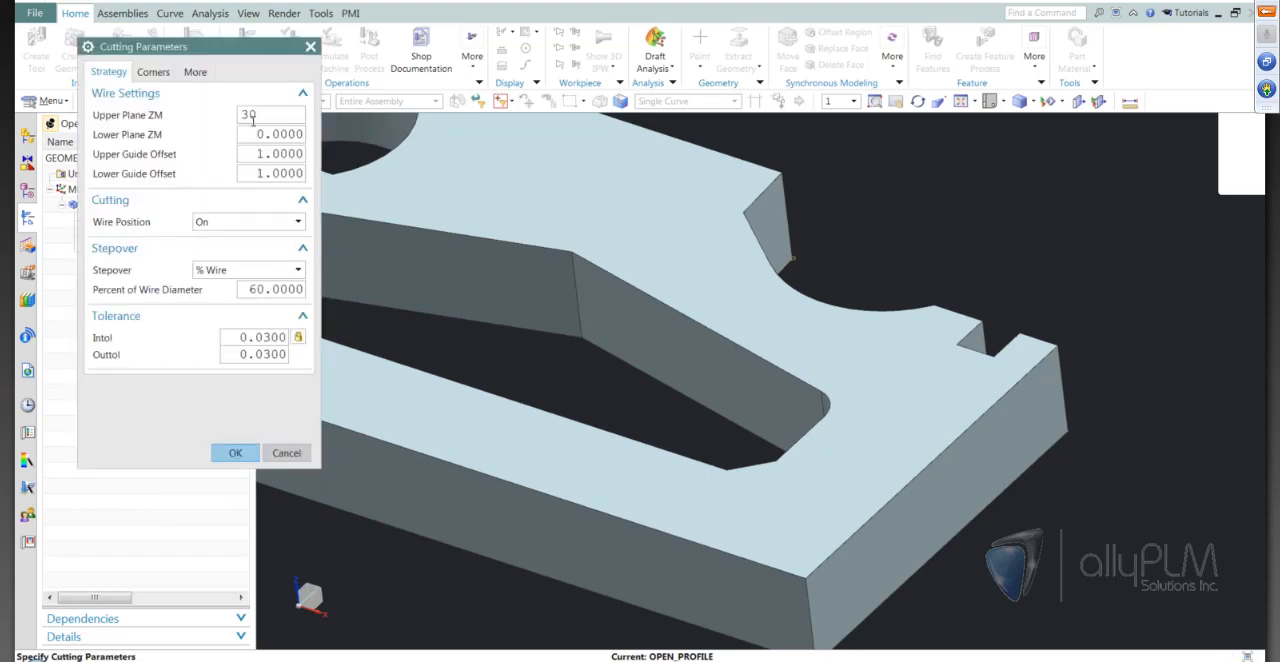
{"action": "left_click", "coordinate": [264, 222]}
{"action": "left_click", "coordinate": [208, 253]}
{"action": "left_click", "coordinate": [235, 391]}
{"action": "left_click", "coordinate": [162, 470]}
Inspect the open profile tool path along the curved recess and slot, including the rough and finish passes and the lead moves at both ends
{"action": "middle_click_drag", "start_coordinate": [755, 463], "coordinate": [825, 518]}
{"action": "scroll", "coordinate": [828, 518], "scroll_direction": "up", "scroll_amount": 5}
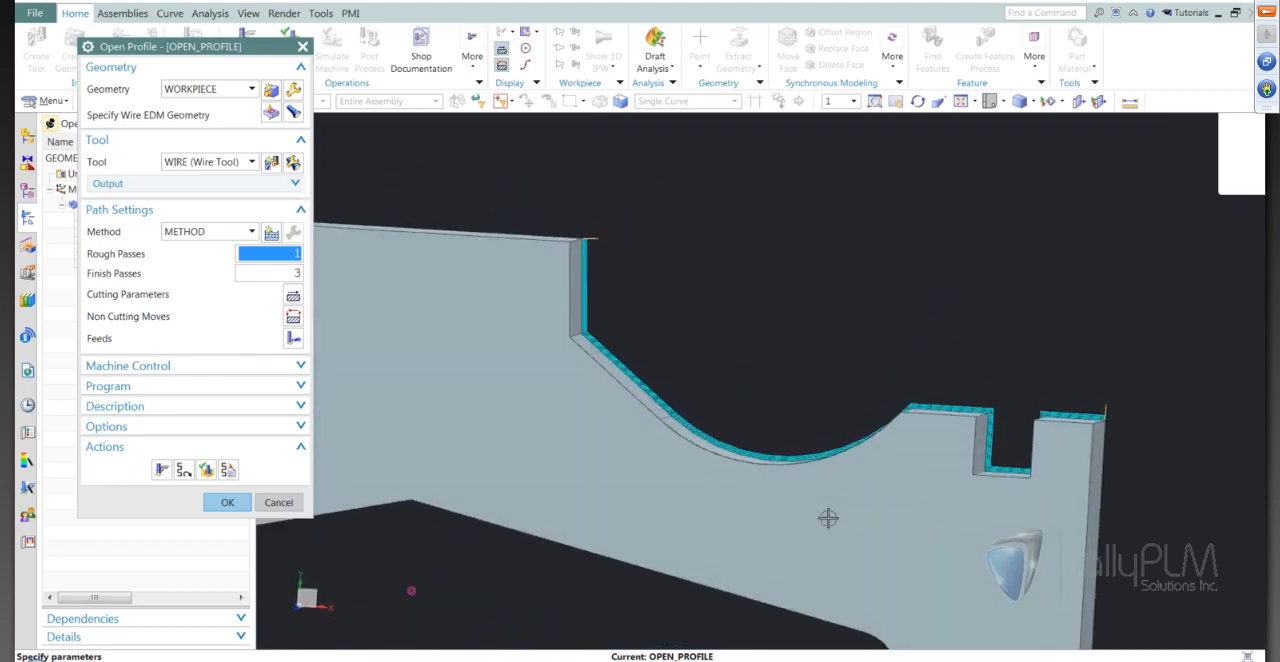
{"action": "scroll", "coordinate": [828, 518], "scroll_direction": "up", "scroll_amount": 2}
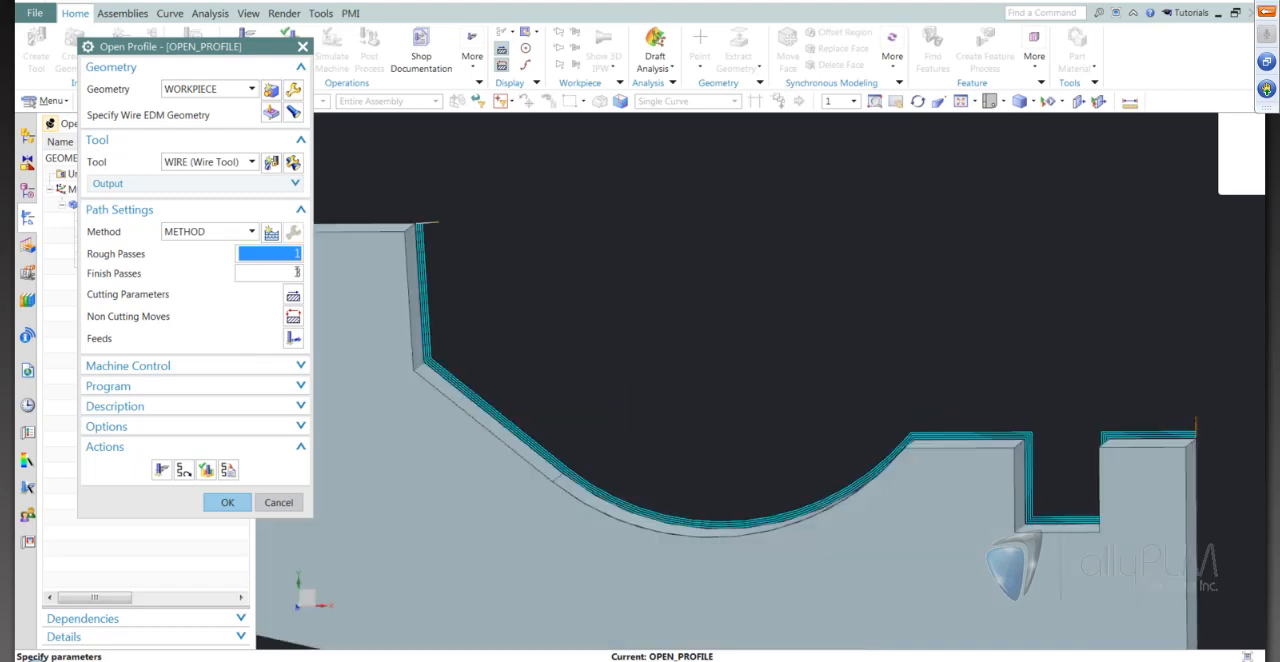
{"action": "scroll", "coordinate": [609, 346], "scroll_direction": "down", "scroll_amount": 2}
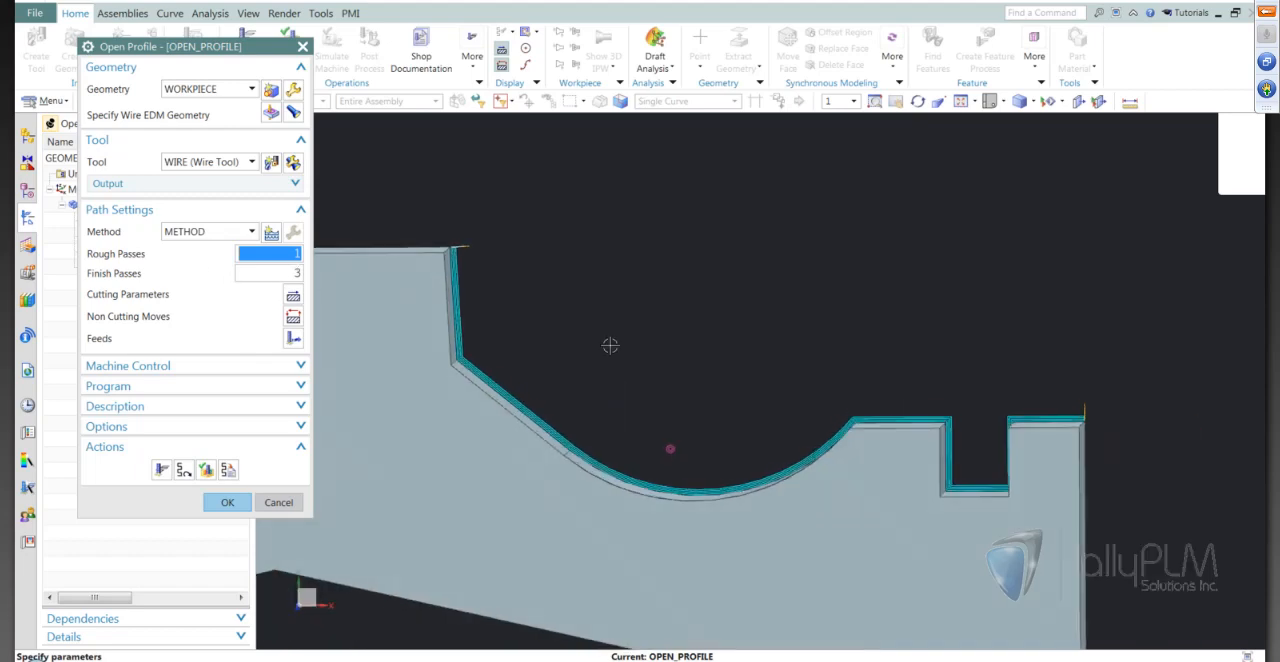
{"action": "scroll", "coordinate": [610, 345], "scroll_direction": "up", "scroll_amount": 1}
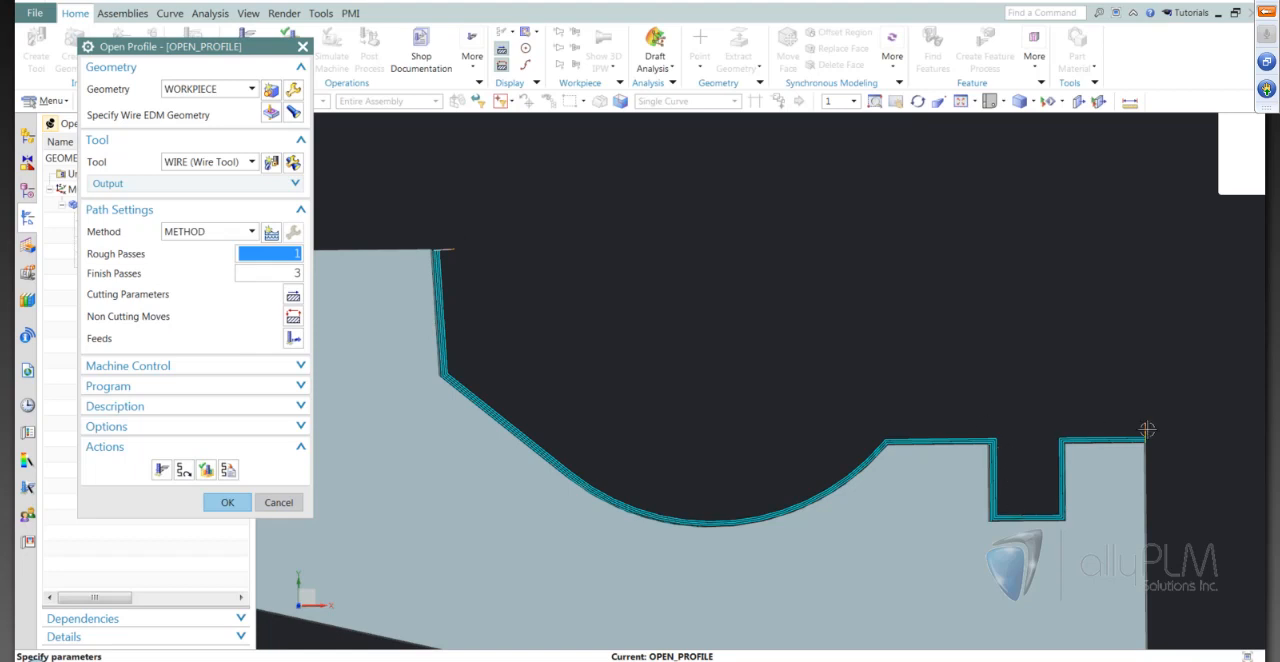
{"action": "scroll", "coordinate": [950, 264], "scroll_direction": "down", "scroll_amount": 5}
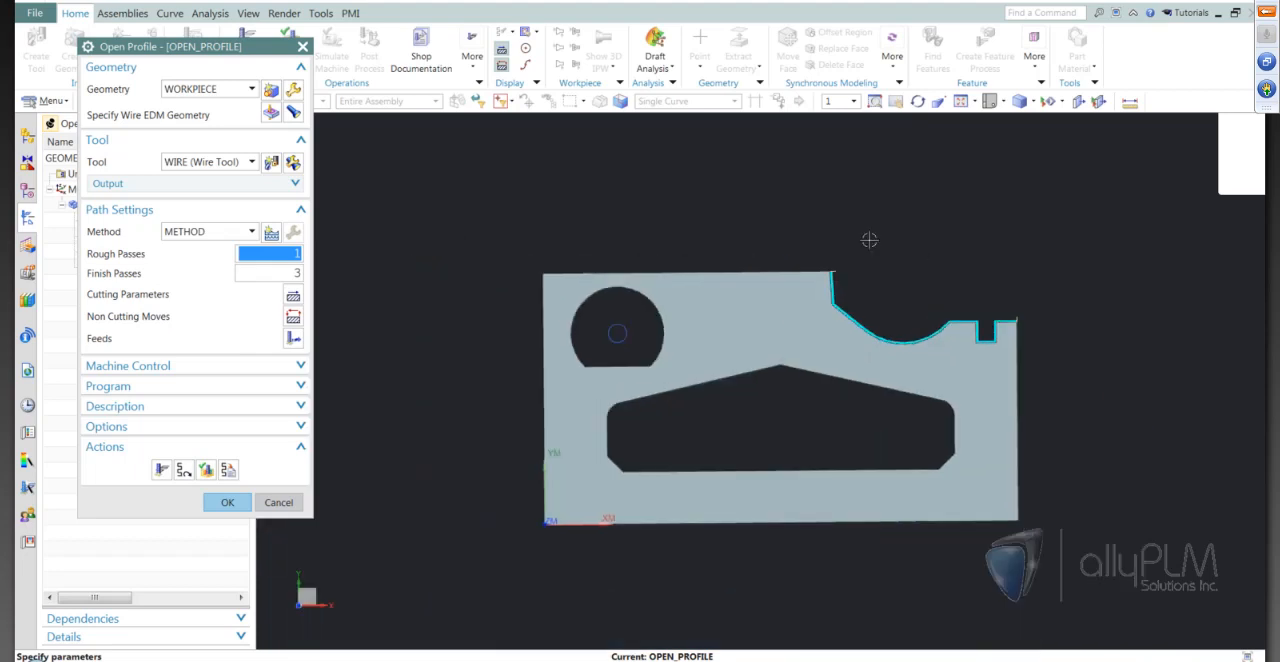
{"action": "middle_click_drag", "start_coordinate": [1109, 413], "coordinate": [303, 507]}
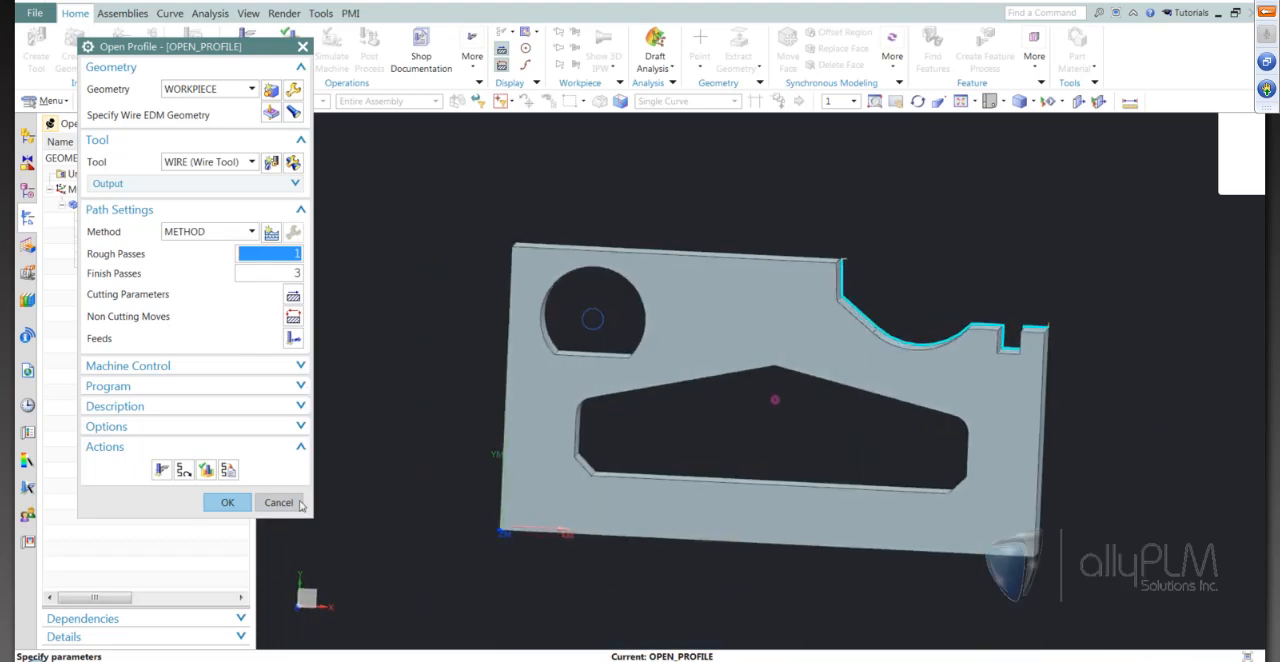
{"action": "middle_click_drag", "start_coordinate": [846, 442], "coordinate": [337, 191]}
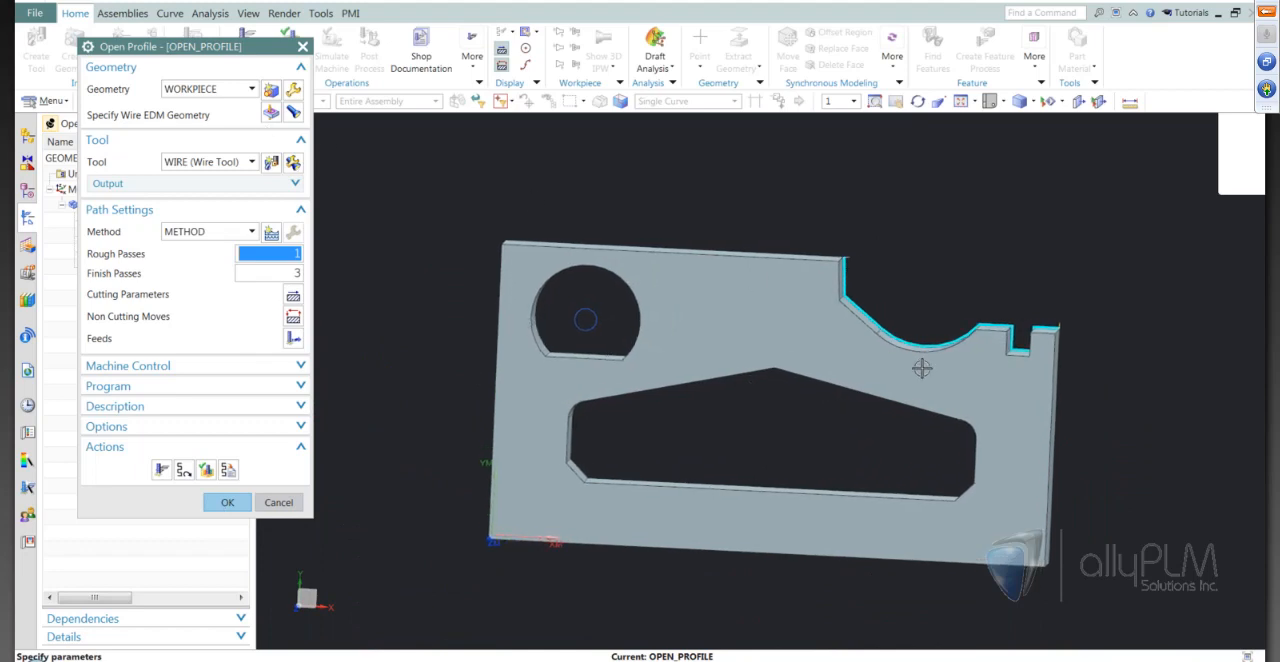
{"action": "middle_click_drag", "start_coordinate": [678, 386], "coordinate": [818, 404]}
{"action": "key", "text": "F8"}
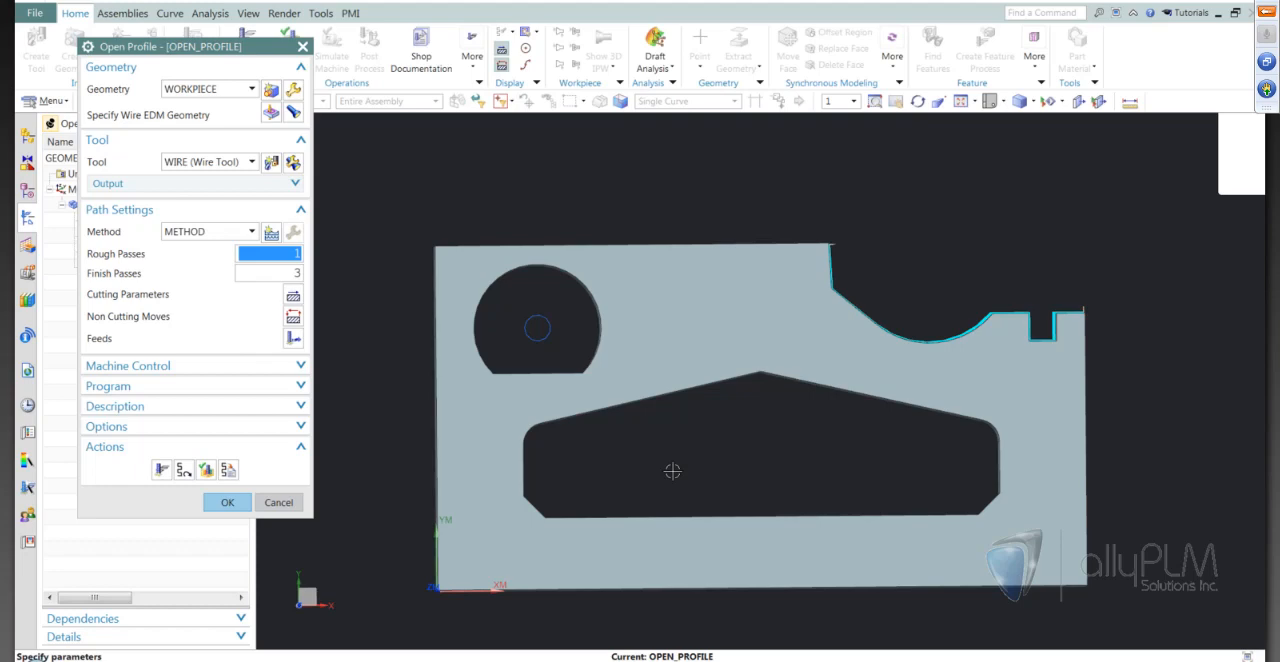
{"action": "middle_click_drag", "start_coordinate": [673, 471], "coordinate": [675, 473]}
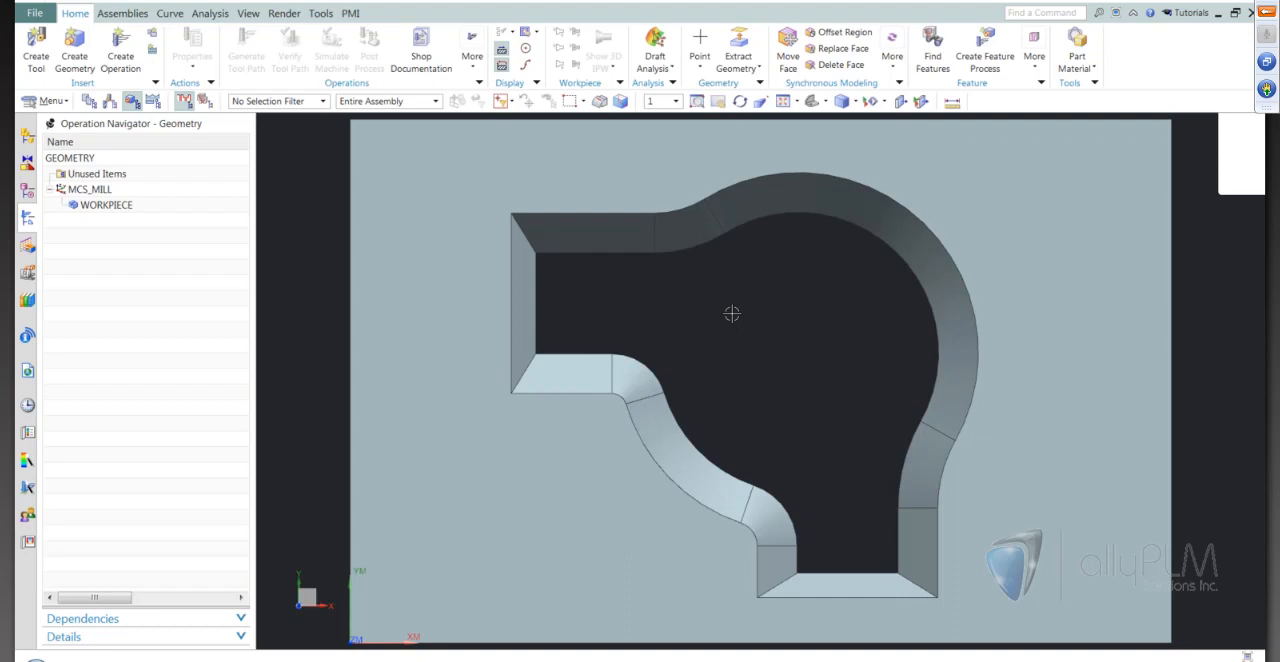
Assign the plate's solid body with the tapered opening as the part geometry of WORKPIECE
{"action": "double_click", "coordinate": [123, 206]}
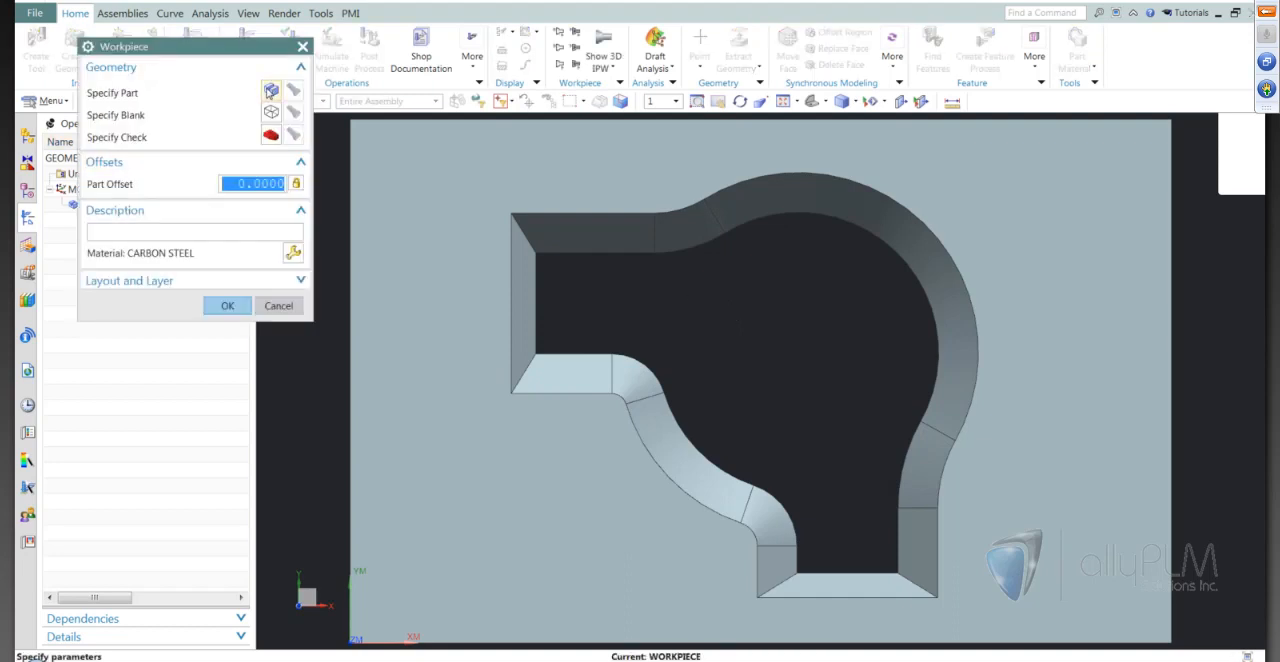
{"action": "left_click", "coordinate": [271, 90]}
{"action": "left_click", "coordinate": [420, 228]}
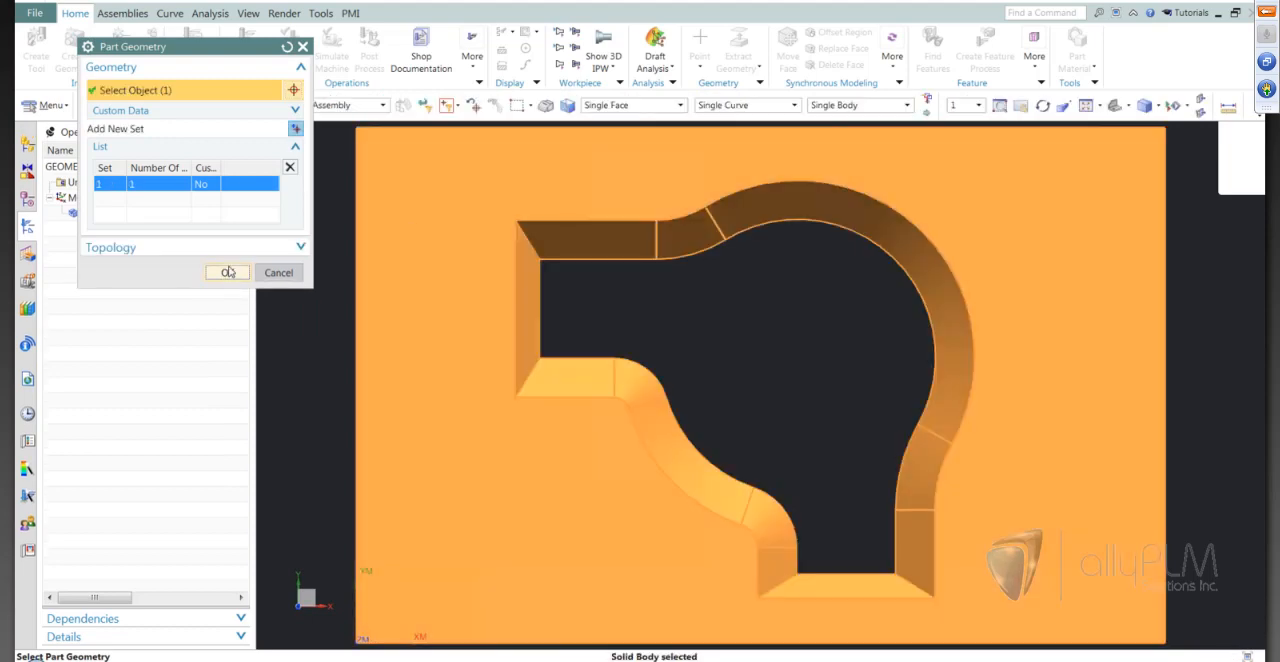
{"action": "left_click", "coordinate": [227, 268]}
{"action": "left_click", "coordinate": [226, 307]}
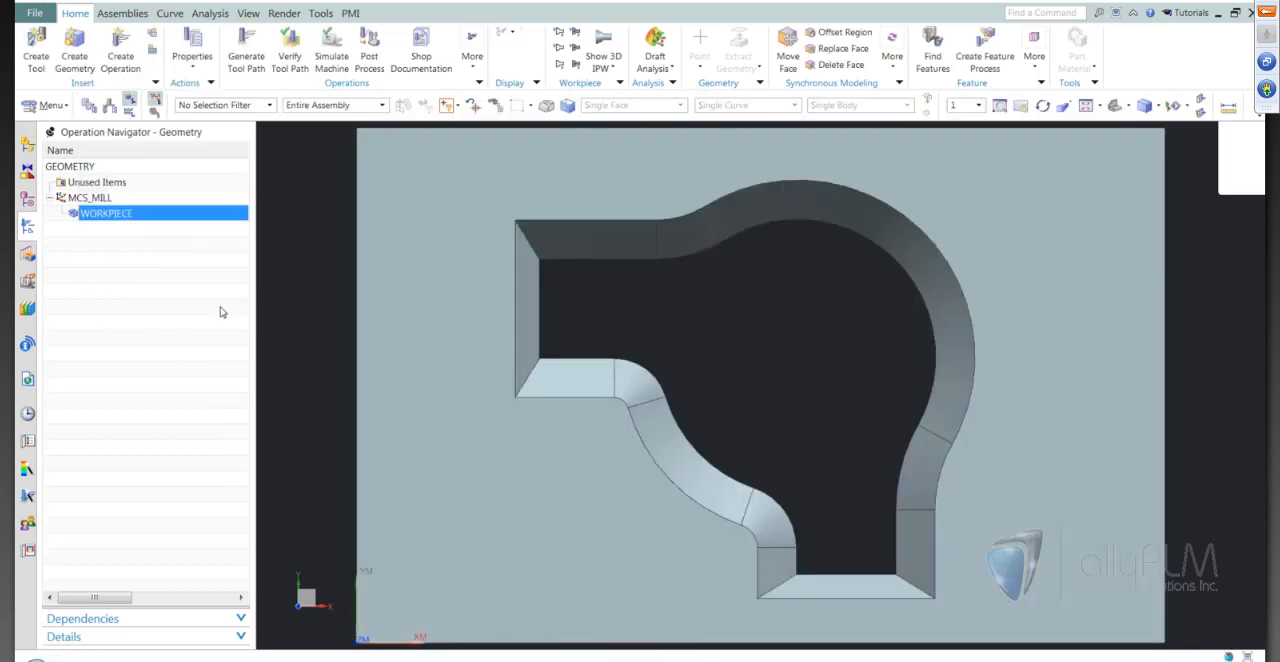
Create an Internal Trim wire EDM operation in program 1234 with WORKPIECE geometry, METHOD and no tool
{"action": "left_click", "coordinate": [120, 55]}
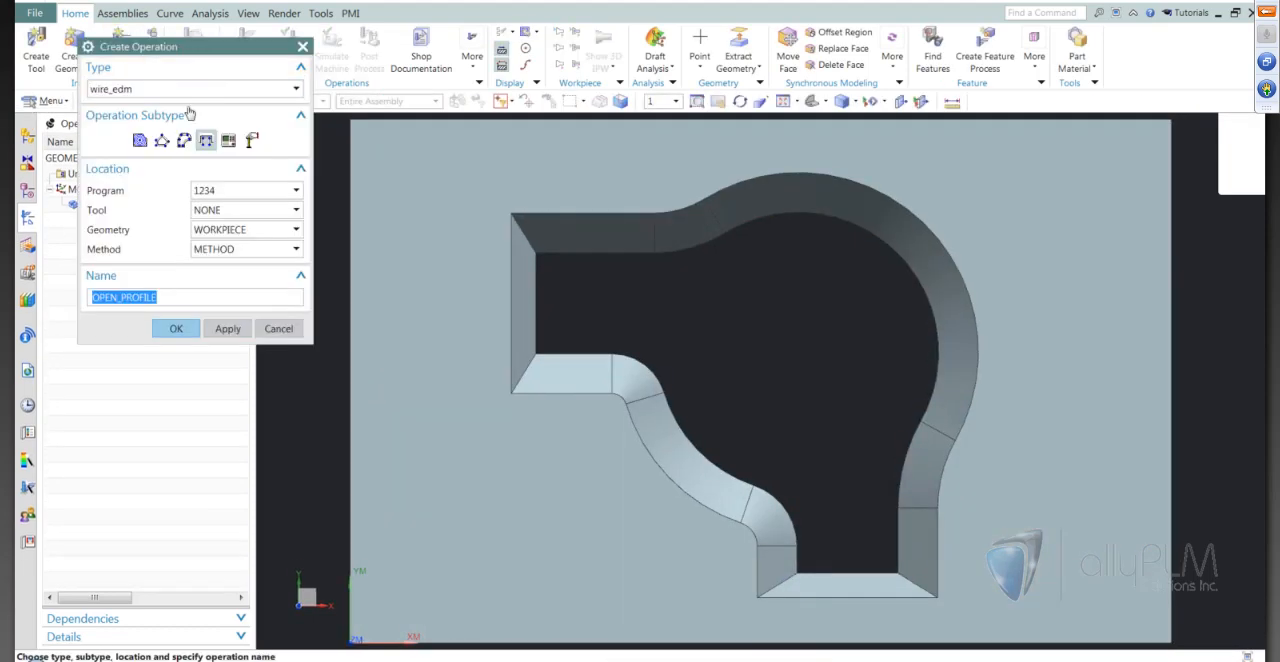
{"action": "mouse_move", "coordinate": [184, 145]}
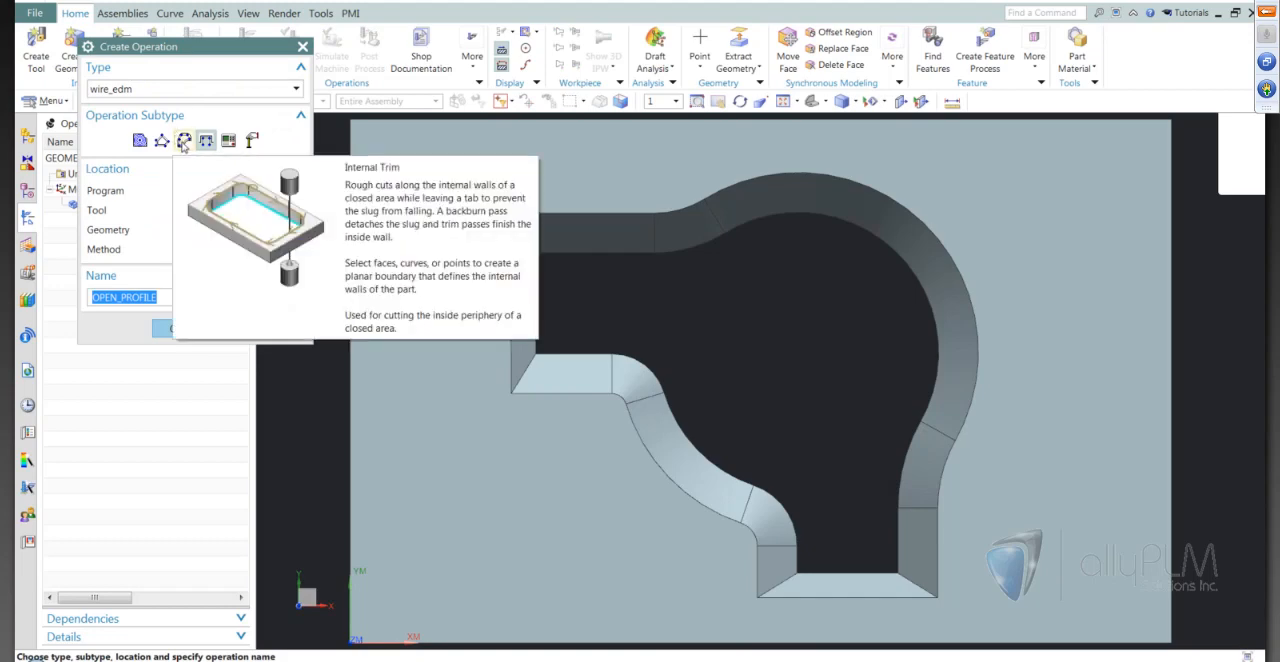
{"action": "left_click", "coordinate": [184, 142]}
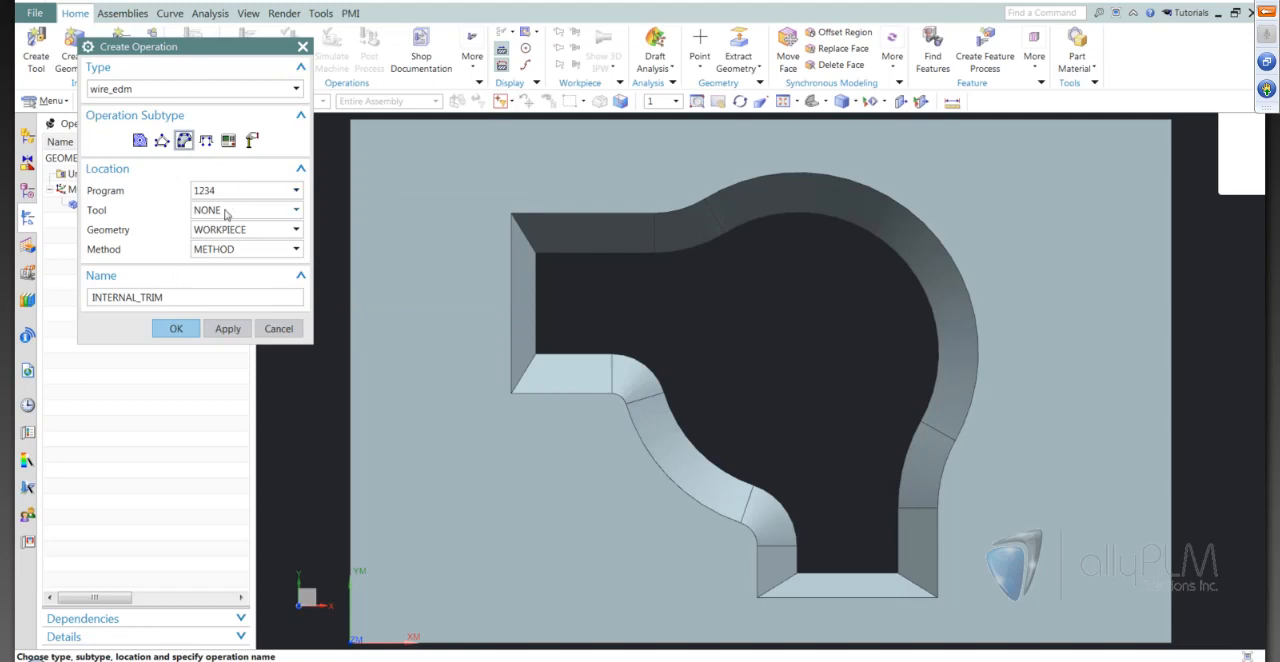
{"action": "left_click", "coordinate": [170, 329]}
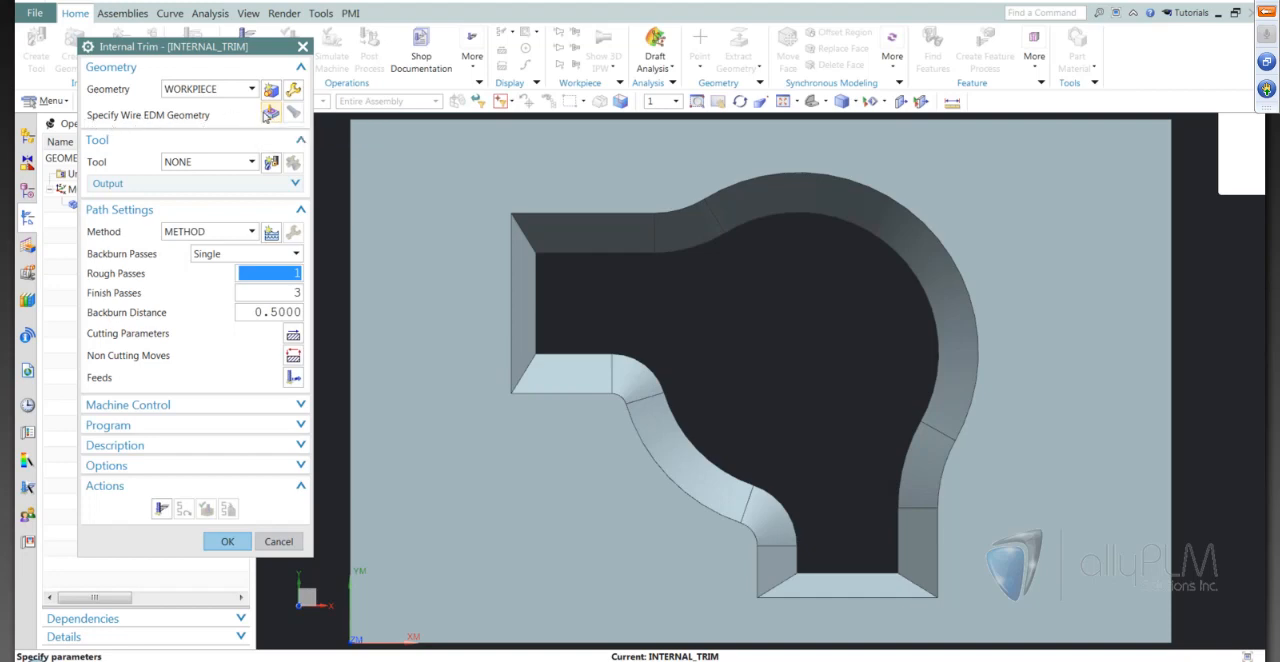
Set the internal trim geometry to the 4-axis type and select the first three adjoining tapered side faces of the opening
{"action": "left_click", "coordinate": [269, 114]}
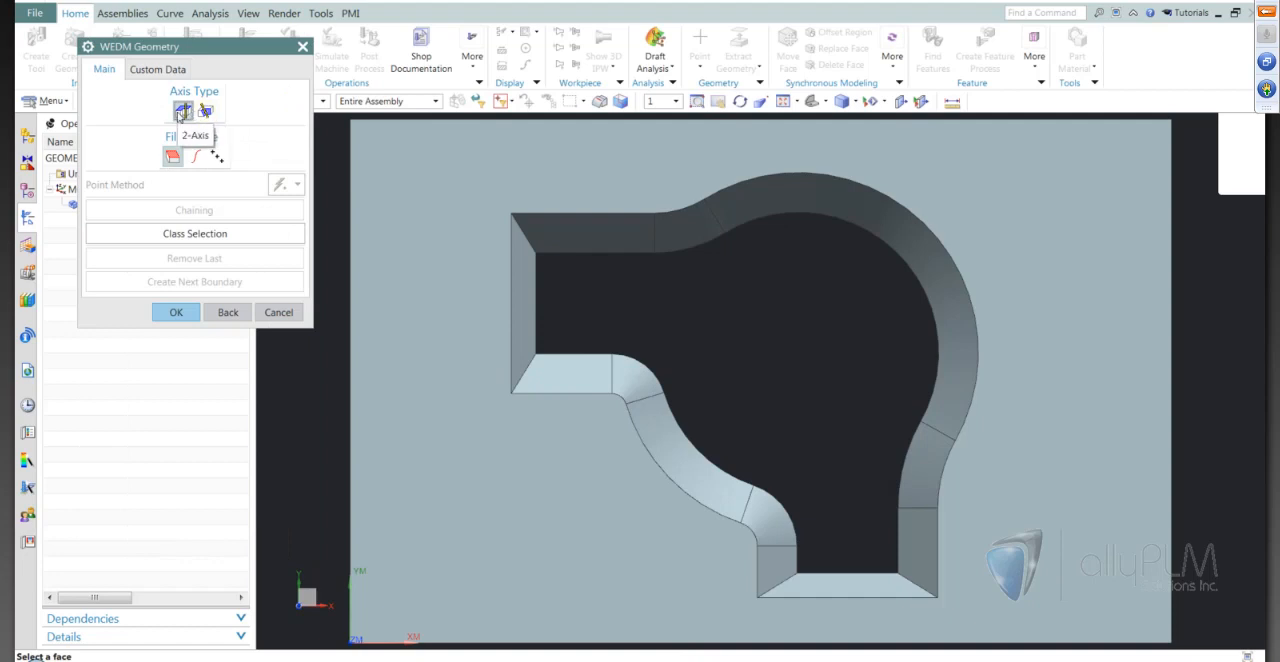
{"action": "left_click", "coordinate": [205, 111]}
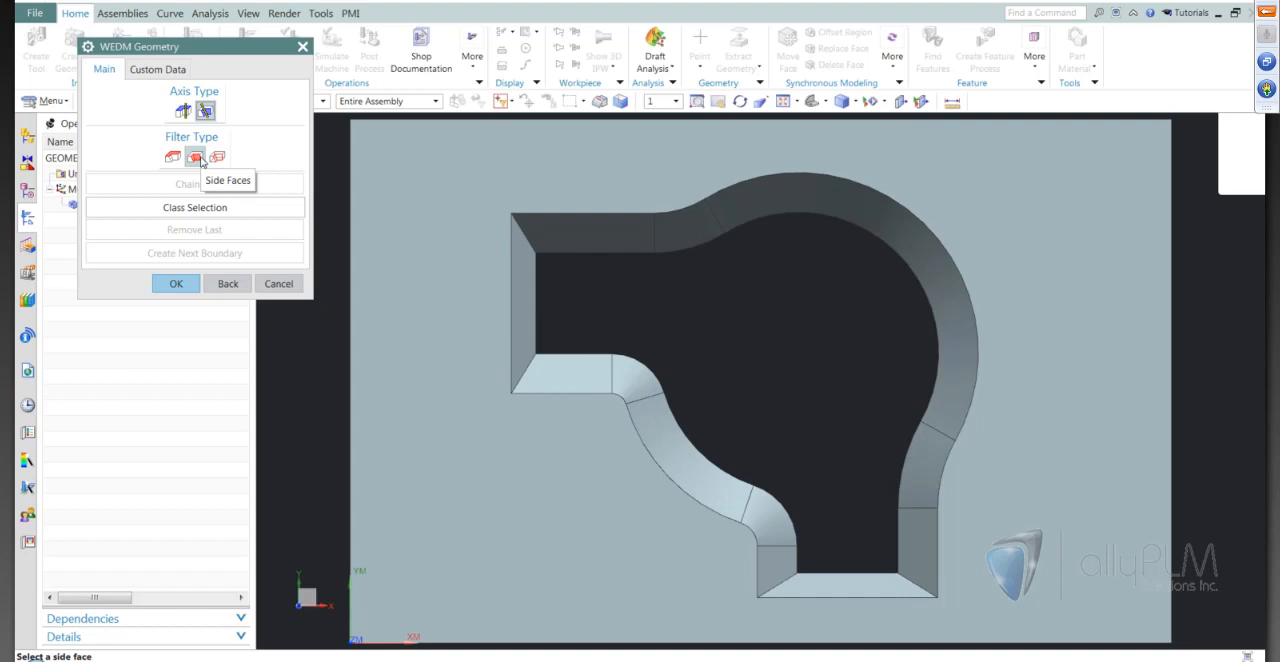
{"action": "middle_click_drag", "start_coordinate": [741, 321], "coordinate": [742, 326]}
{"action": "left_click", "coordinate": [742, 326]}
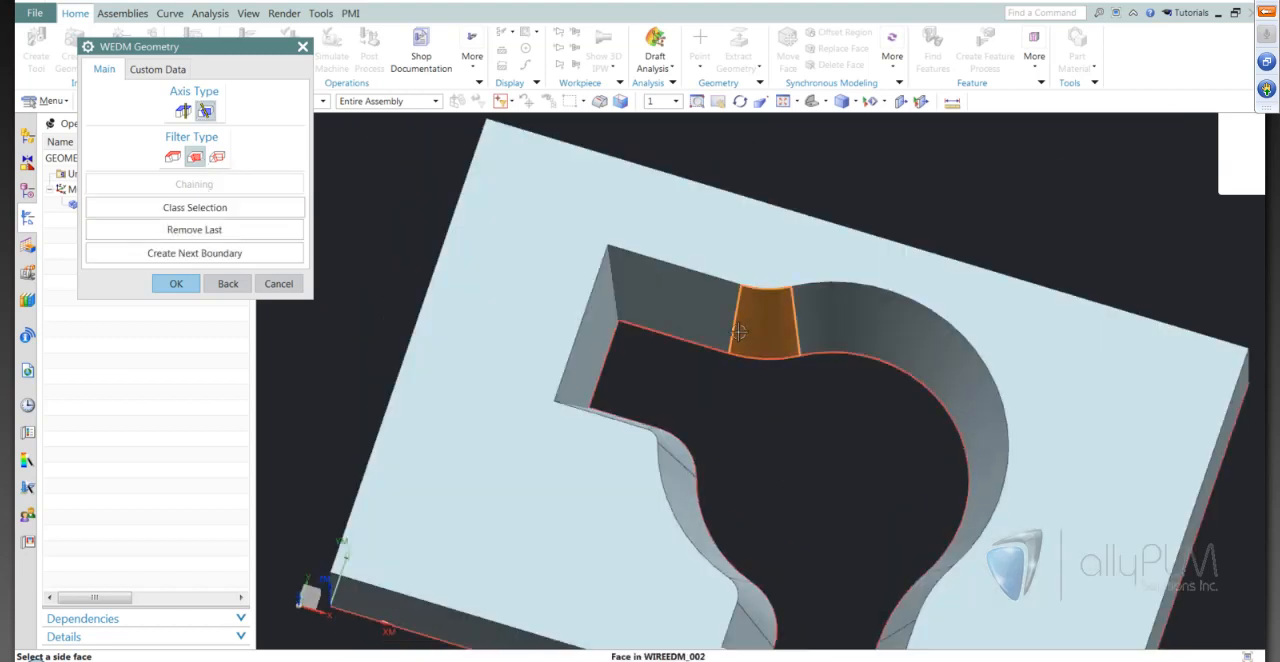
{"action": "left_click", "coordinate": [678, 307]}
{"action": "left_click", "coordinate": [602, 354]}
{"action": "middle_click_drag", "start_coordinate": [759, 417], "coordinate": [698, 378]}
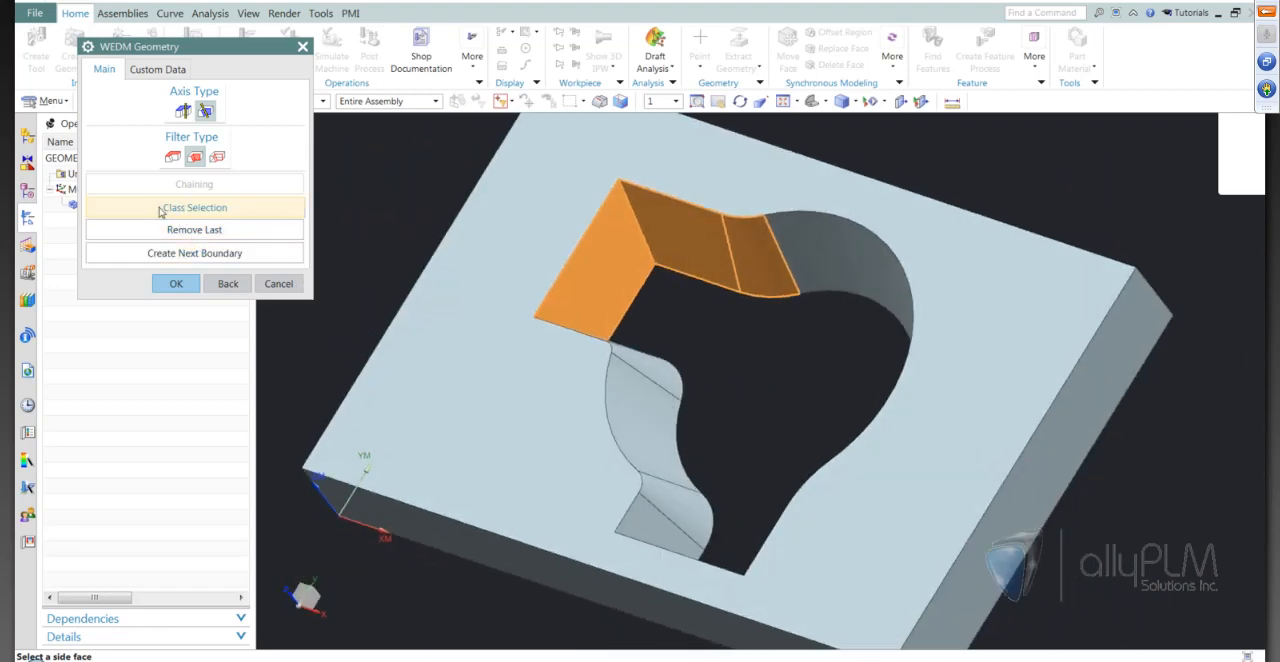
Add the remaining tapered walls of the opening through Class Selection and accept the internal trim geometry
{"action": "left_click", "coordinate": [162, 208]}
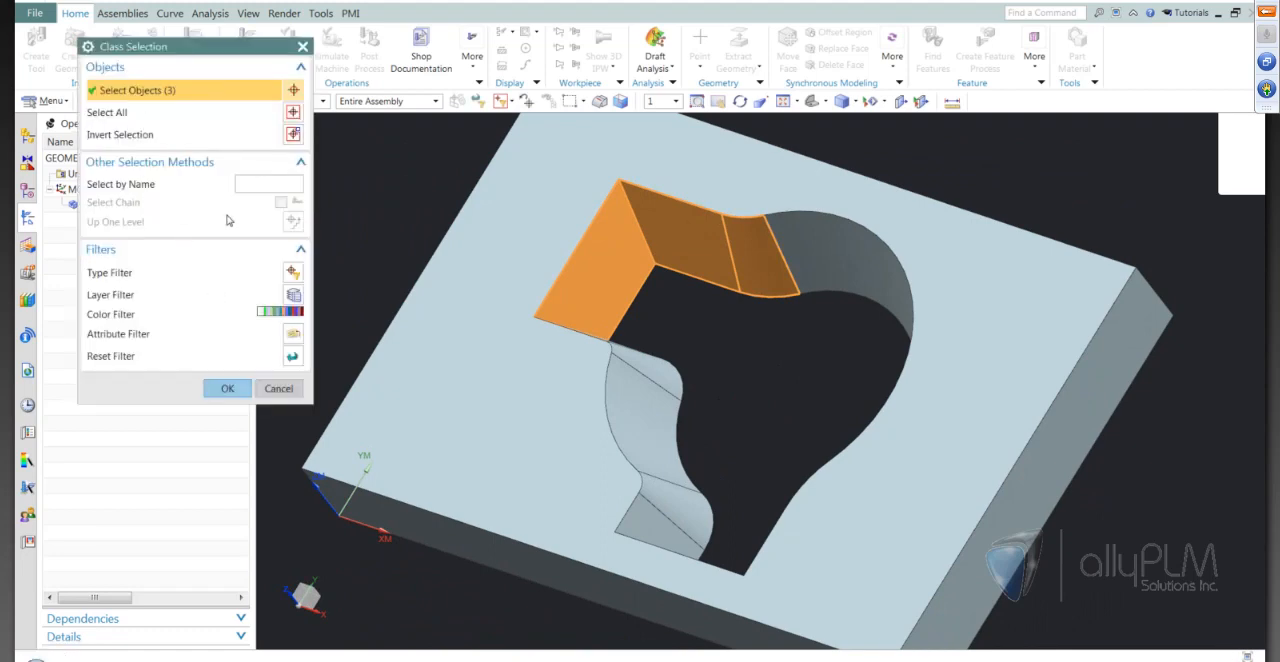
{"action": "middle_click_drag", "start_coordinate": [518, 427], "coordinate": [523, 428]}
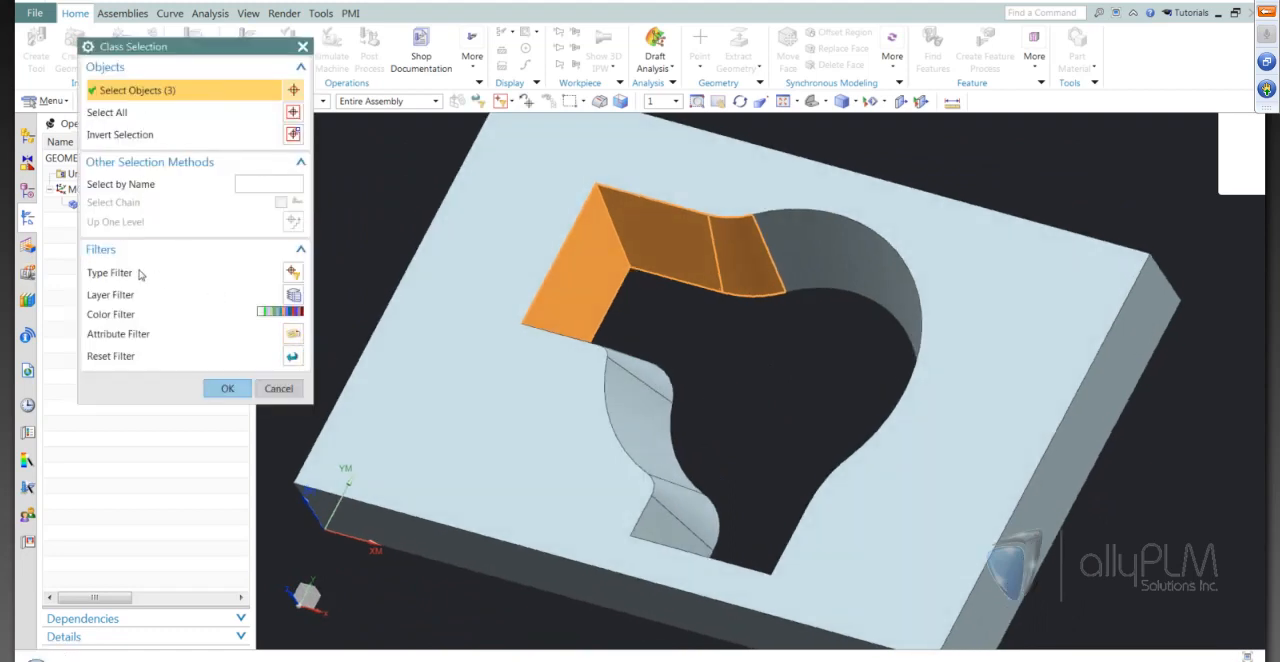
{"action": "middle_click_drag", "start_coordinate": [740, 389], "coordinate": [704, 487]}
{"action": "middle_click_drag", "start_coordinate": [597, 634], "coordinate": [509, 592]}
{"action": "left_click_drag", "start_coordinate": [510, 590], "coordinate": [891, 150]}
{"action": "middle_click_drag", "start_coordinate": [791, 577], "coordinate": [666, 514]}
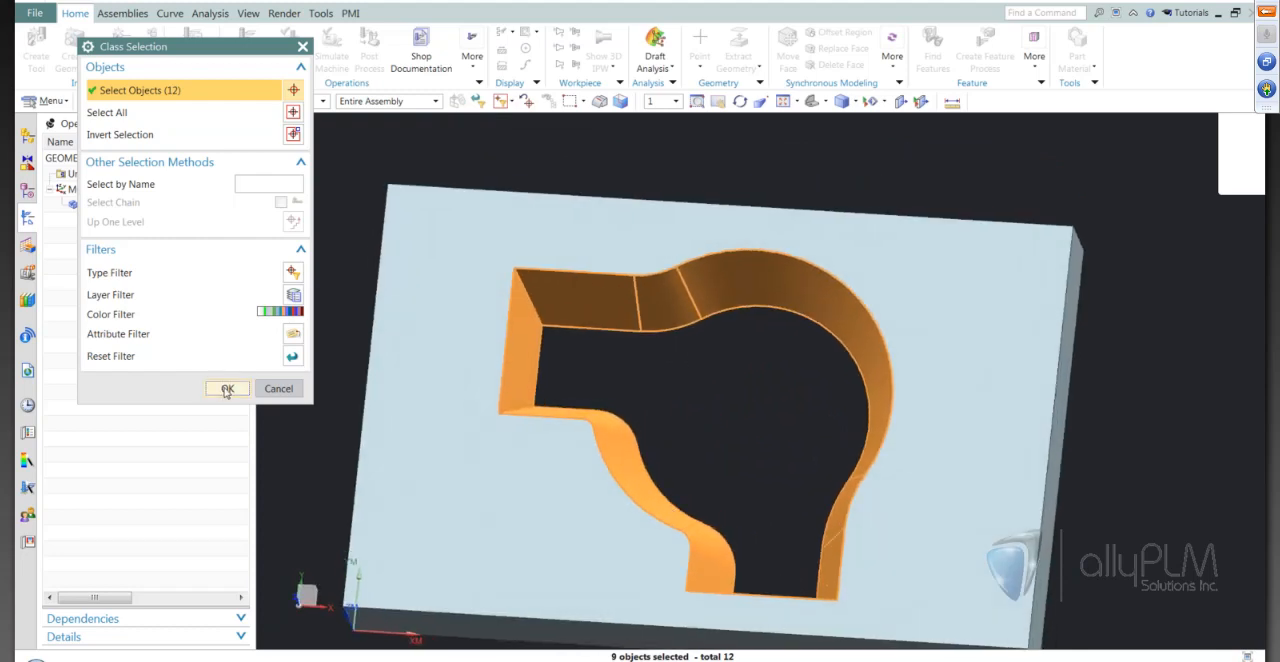
{"action": "left_click", "coordinate": [227, 388]}
{"action": "middle_click_drag", "start_coordinate": [233, 422], "coordinate": [208, 356]}
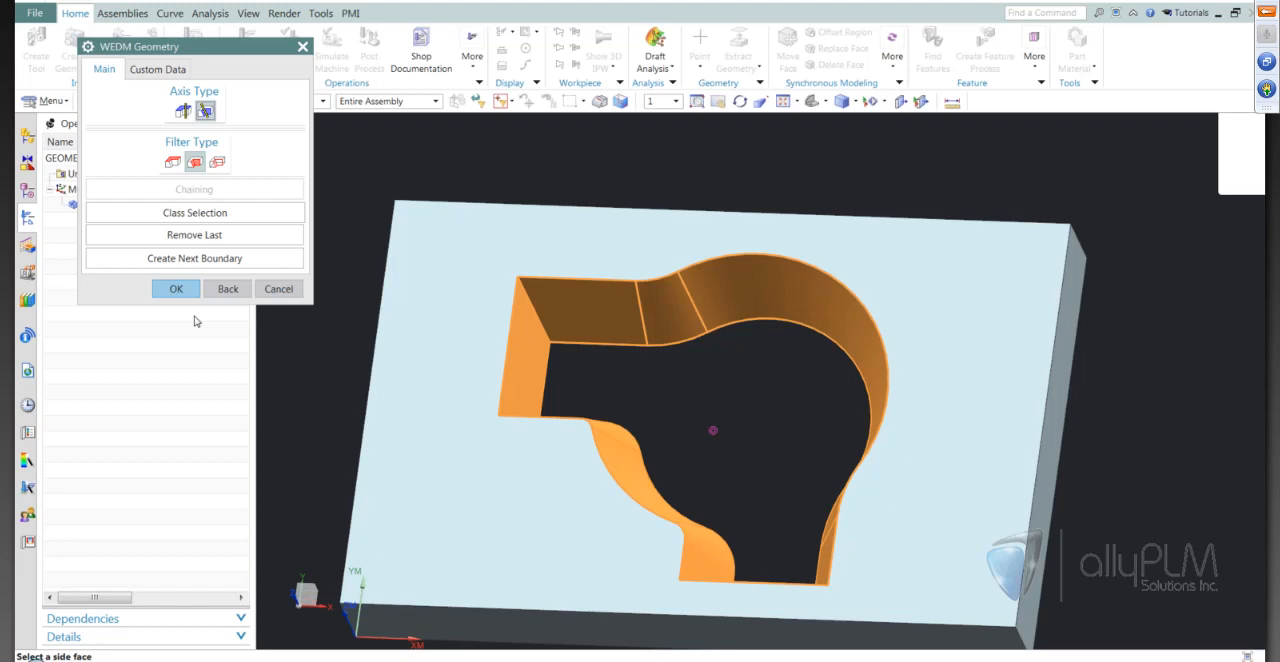
{"action": "middle_click", "coordinate": [194, 316]}
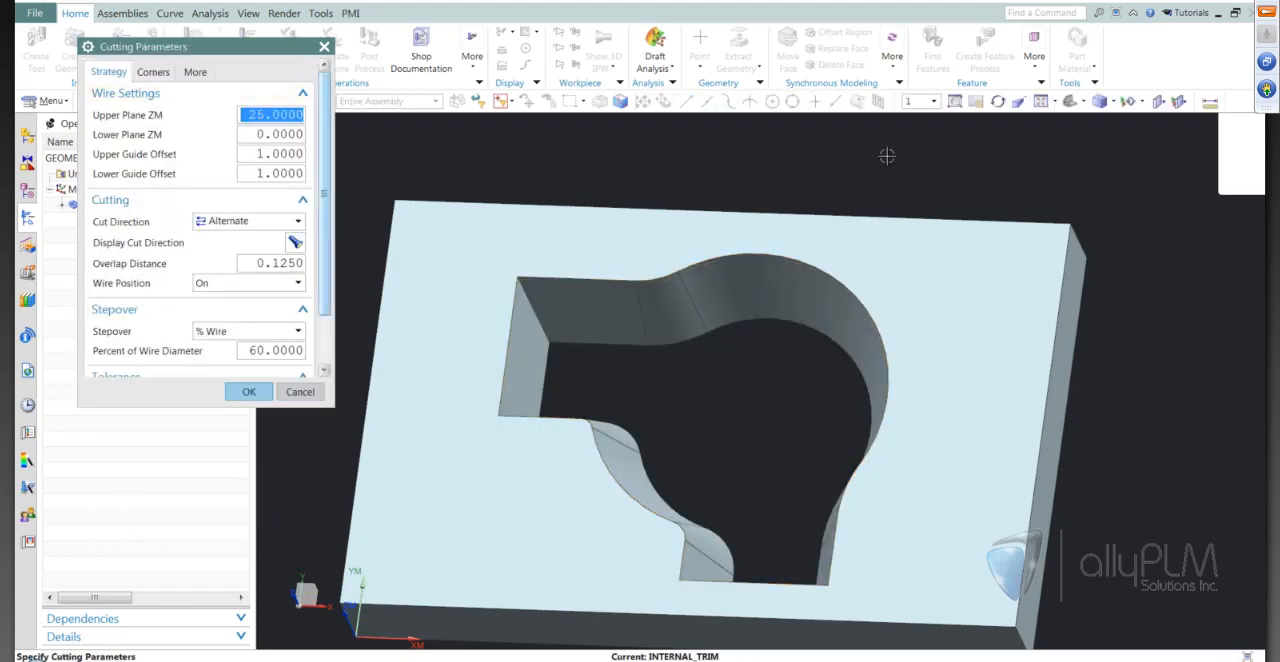
Measure the projected distance from the plate's upper face to its lower face
{"action": "middle_click", "coordinate": [1212, 96]}
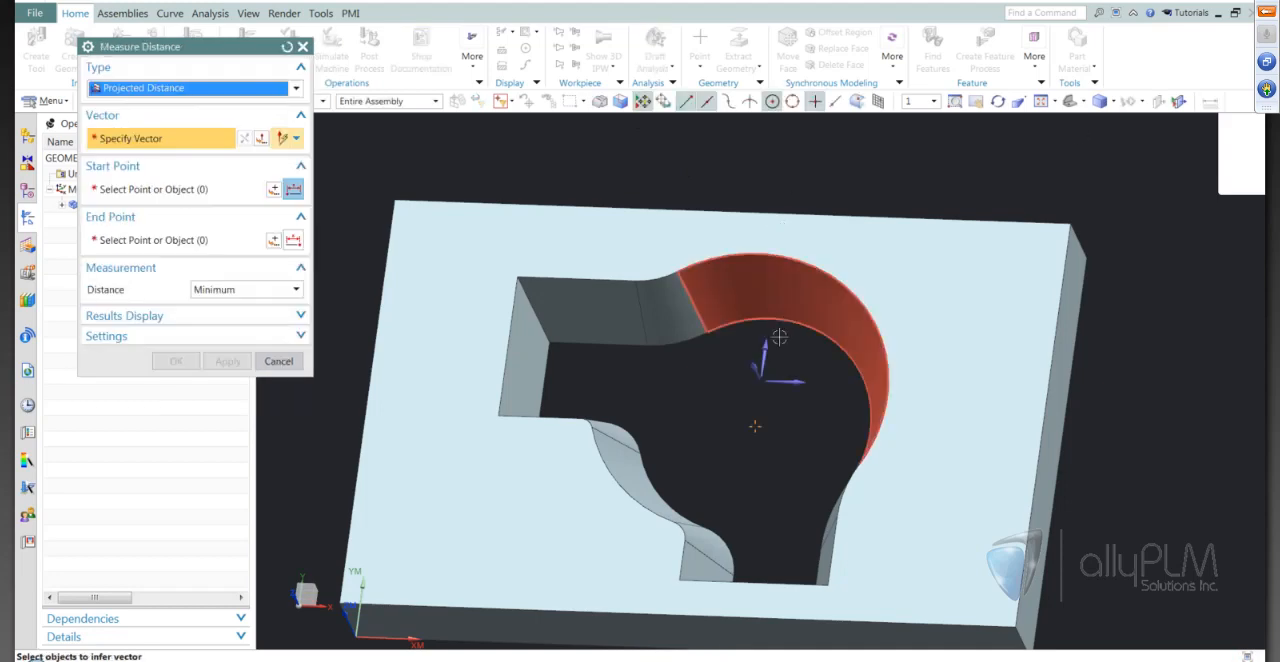
{"action": "left_click", "coordinate": [760, 372]}
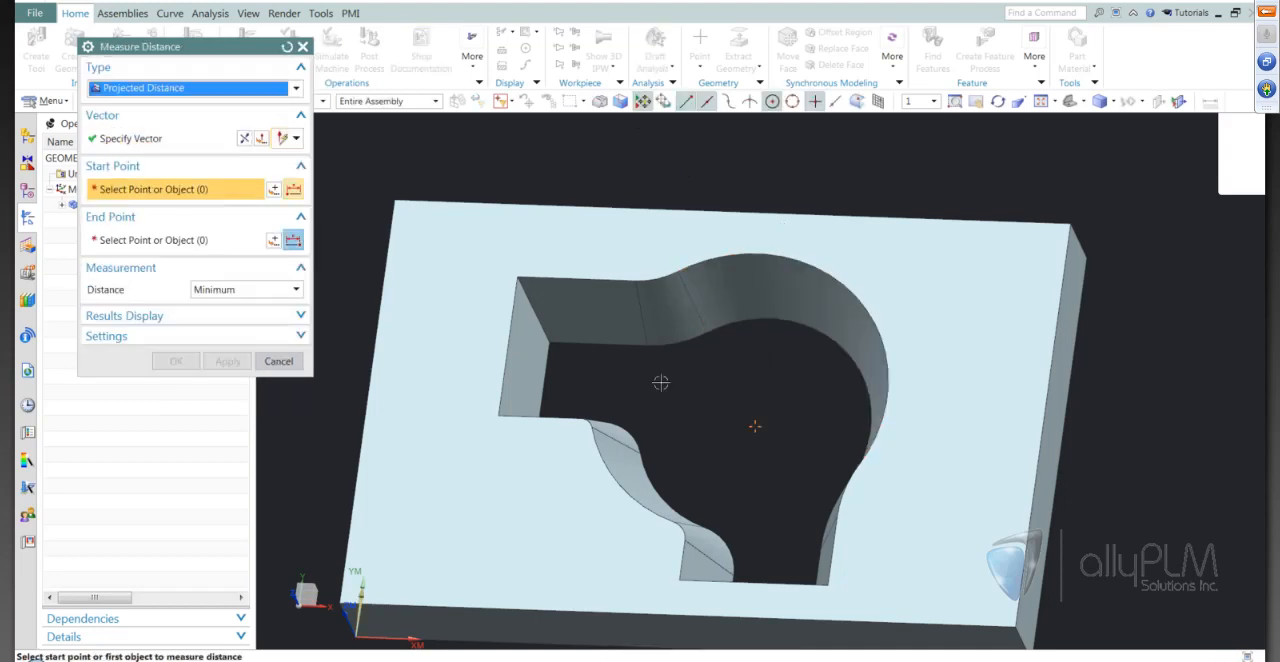
{"action": "left_click", "coordinate": [462, 237]}
{"action": "middle_click_drag", "start_coordinate": [855, 600], "coordinate": [858, 470]}
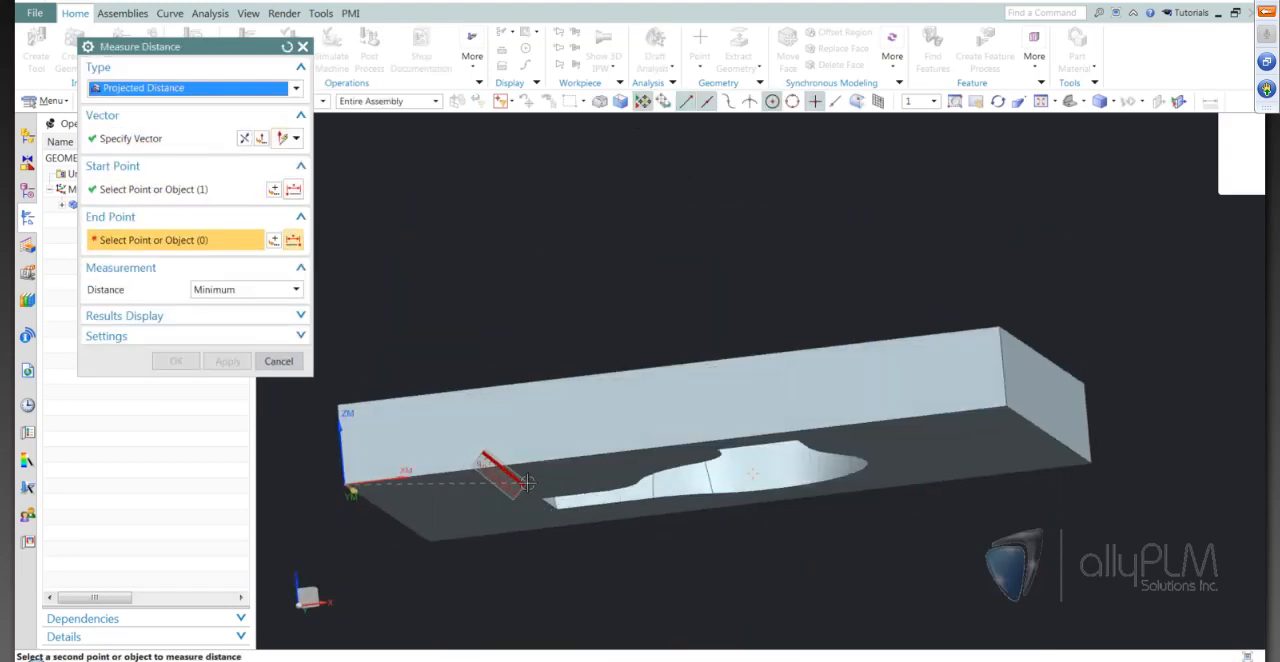
{"action": "left_click", "coordinate": [527, 483]}
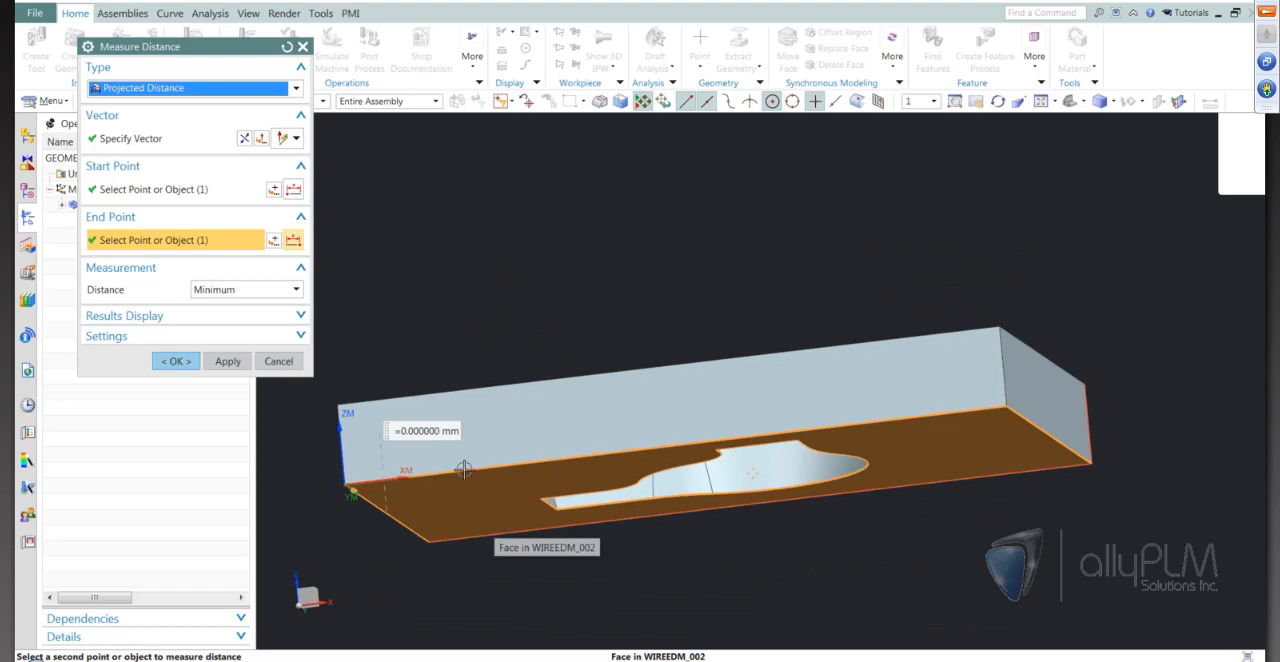
{"action": "left_click", "coordinate": [280, 88]}
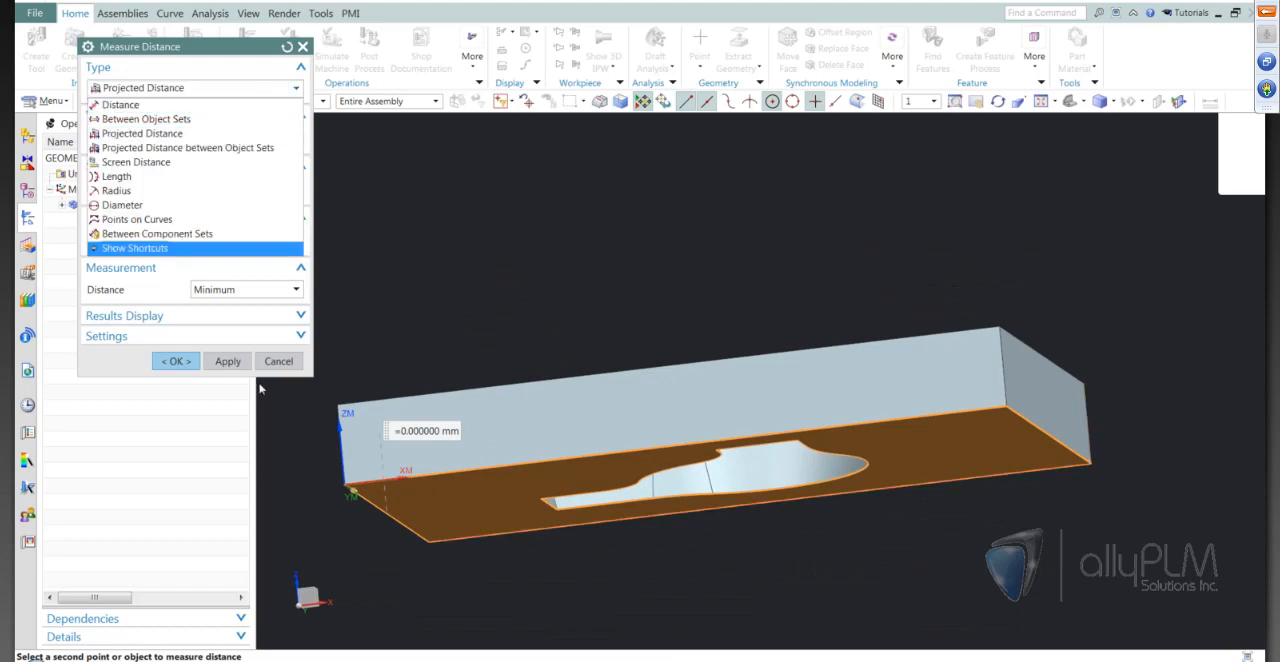
{"action": "left_click", "coordinate": [226, 368]}
{"action": "left_click", "coordinate": [237, 365]}
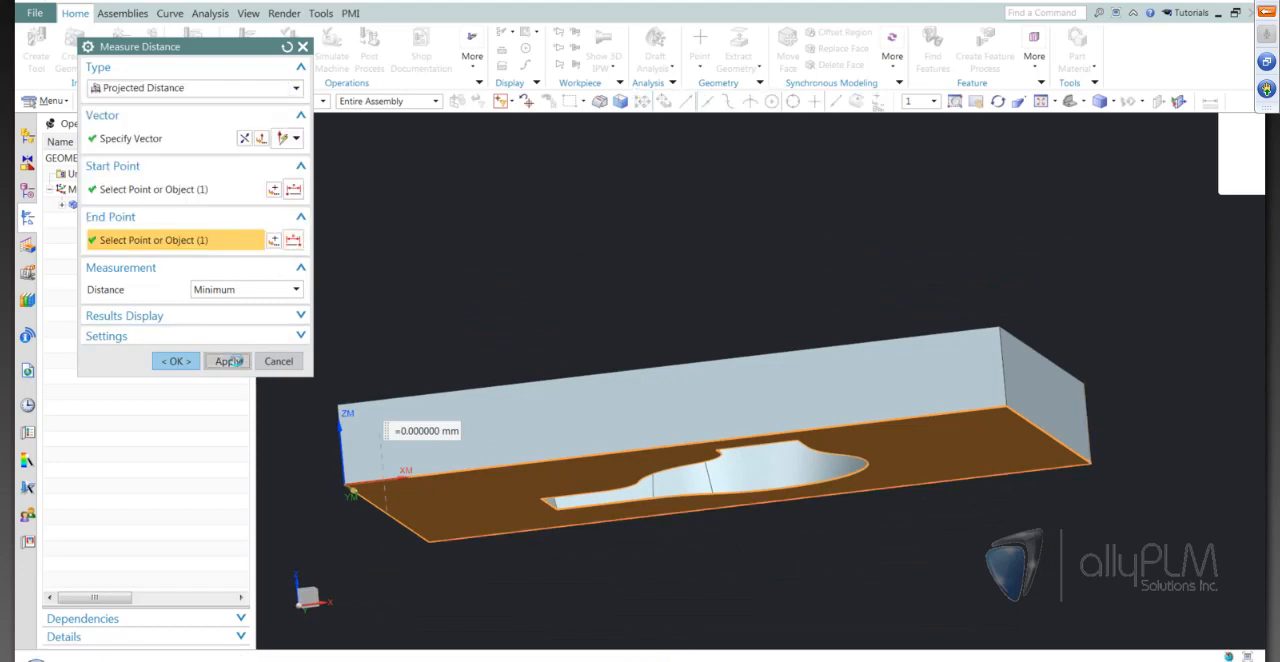
Remeasure the plate's thickness as a projected distance along ZM, ending at the lower face
{"action": "left_click", "coordinate": [757, 340]}
{"action": "middle_click_drag", "start_coordinate": [714, 297], "coordinate": [498, 302]}
{"action": "left_click", "coordinate": [471, 395]}
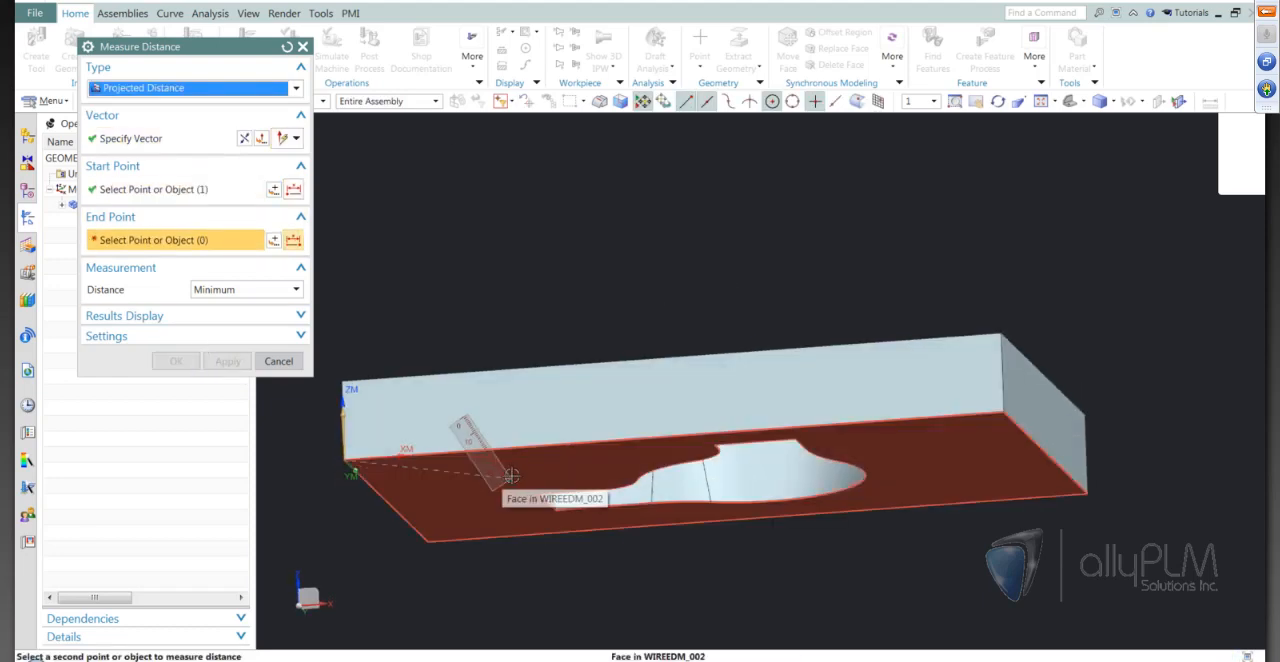
{"action": "left_click", "coordinate": [512, 477]}
{"action": "left_click", "coordinate": [174, 361]}
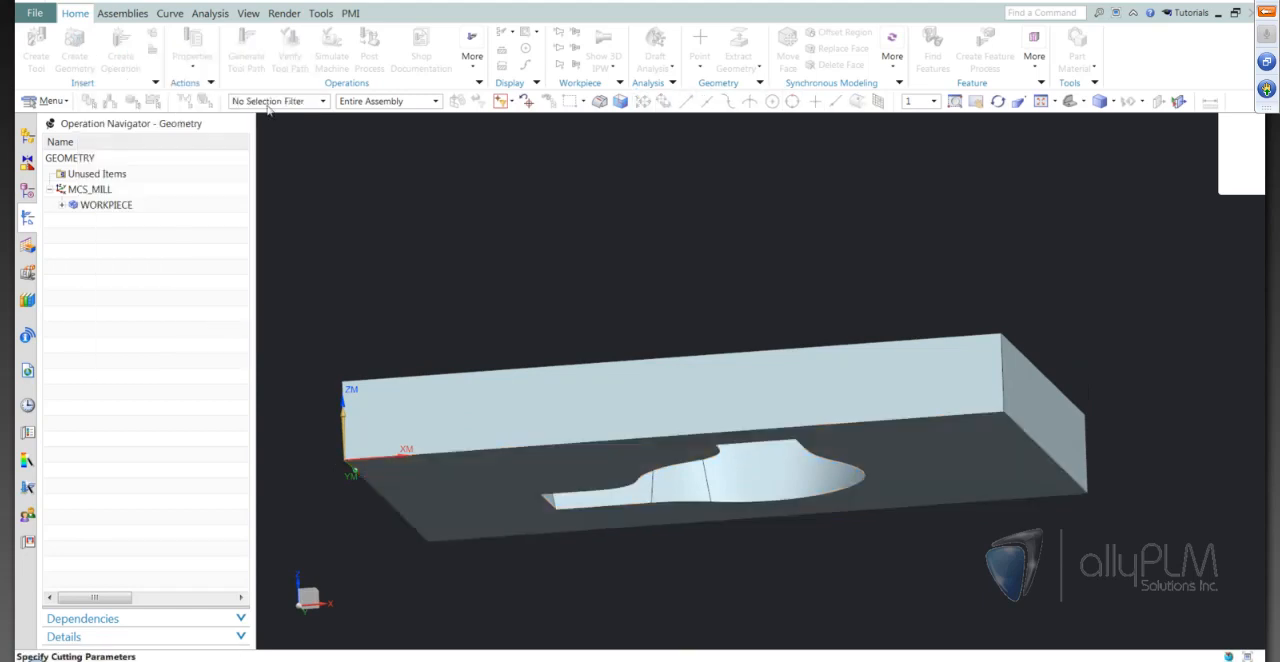
Set the Upper Plane ZM to 30 and accept the cutting parameters of the internal trim operation
{"action": "type", "text": "30"}
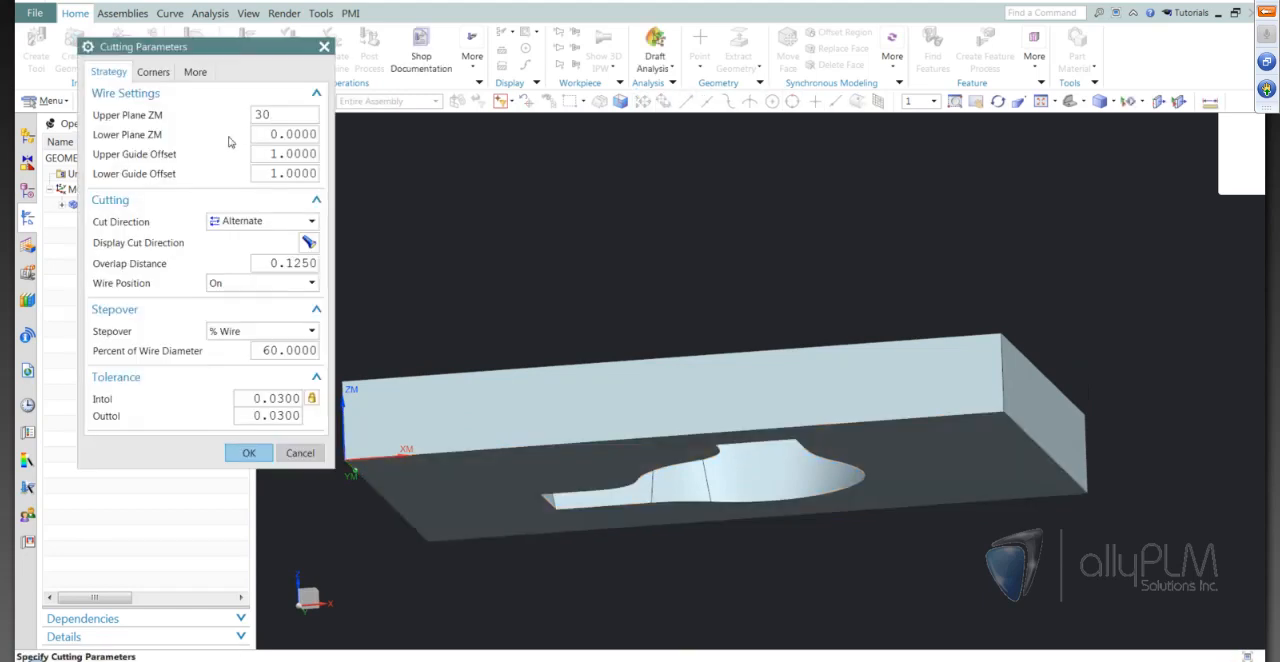
{"action": "left_click", "coordinate": [287, 153]}
{"action": "left_click", "coordinate": [254, 285]}
{"action": "left_click", "coordinate": [244, 316]}
{"action": "left_click", "coordinate": [249, 452]}
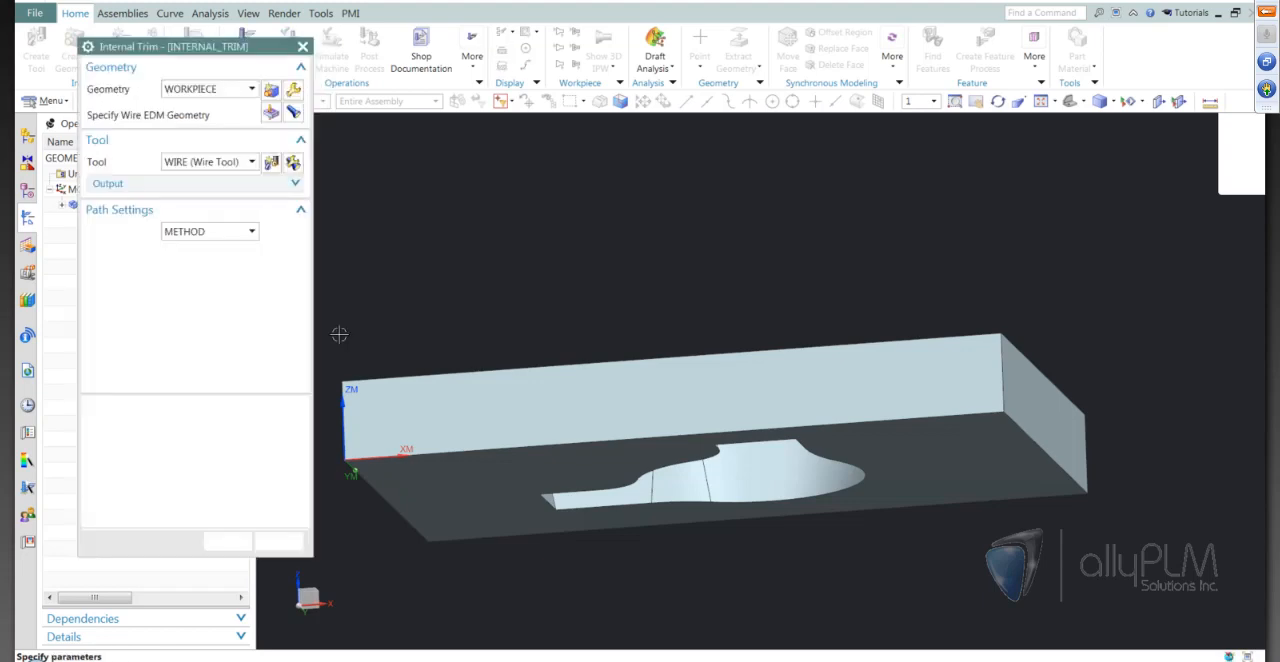
Verify the internal trim tool path around the tapered opening by stepping through its first wire motions
{"action": "middle_click_drag", "start_coordinate": [607, 491], "coordinate": [421, 555]}
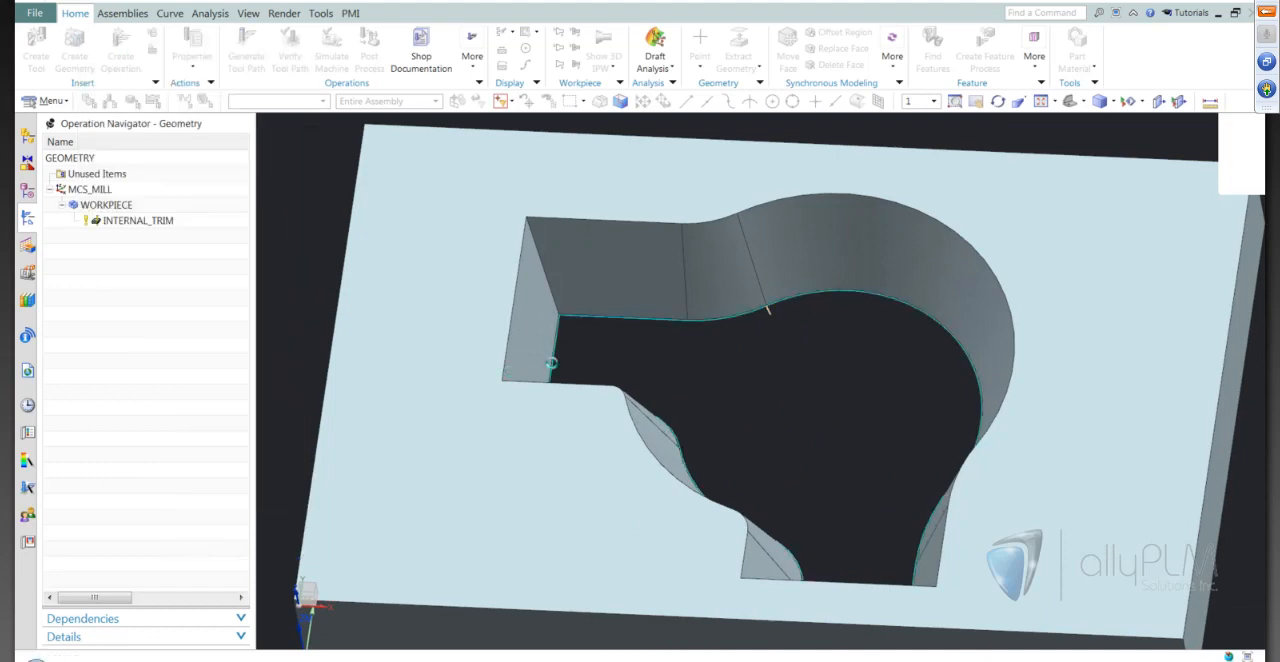
{"action": "mouse_move", "coordinate": [779, 411]}
{"action": "middle_mouse_down"}
{"action": "mouse_move", "coordinate": [809, 443]}
{"action": "mouse_move", "coordinate": [717, 309]}
{"action": "mouse_move", "coordinate": [766, 395]}
{"action": "middle_mouse_up"}
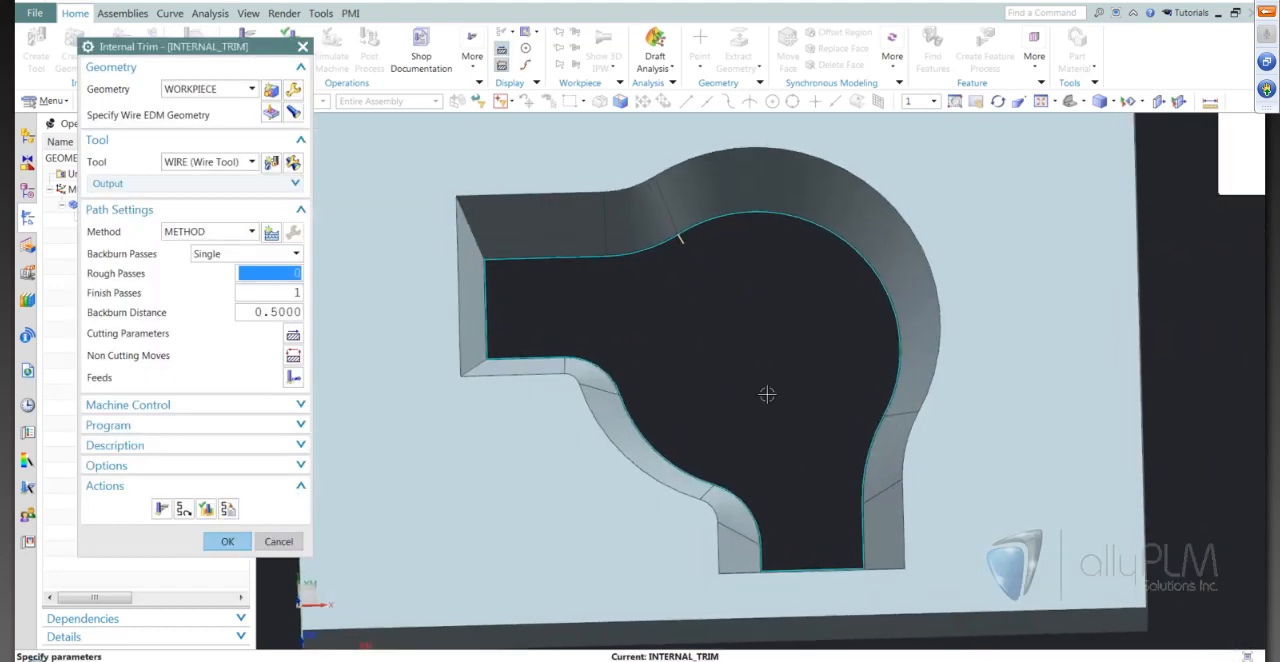
{"action": "left_click", "coordinate": [207, 510]}
{"action": "middle_click_drag", "start_coordinate": [751, 426], "coordinate": [698, 452]}
{"action": "left_click", "coordinate": [217, 617]}
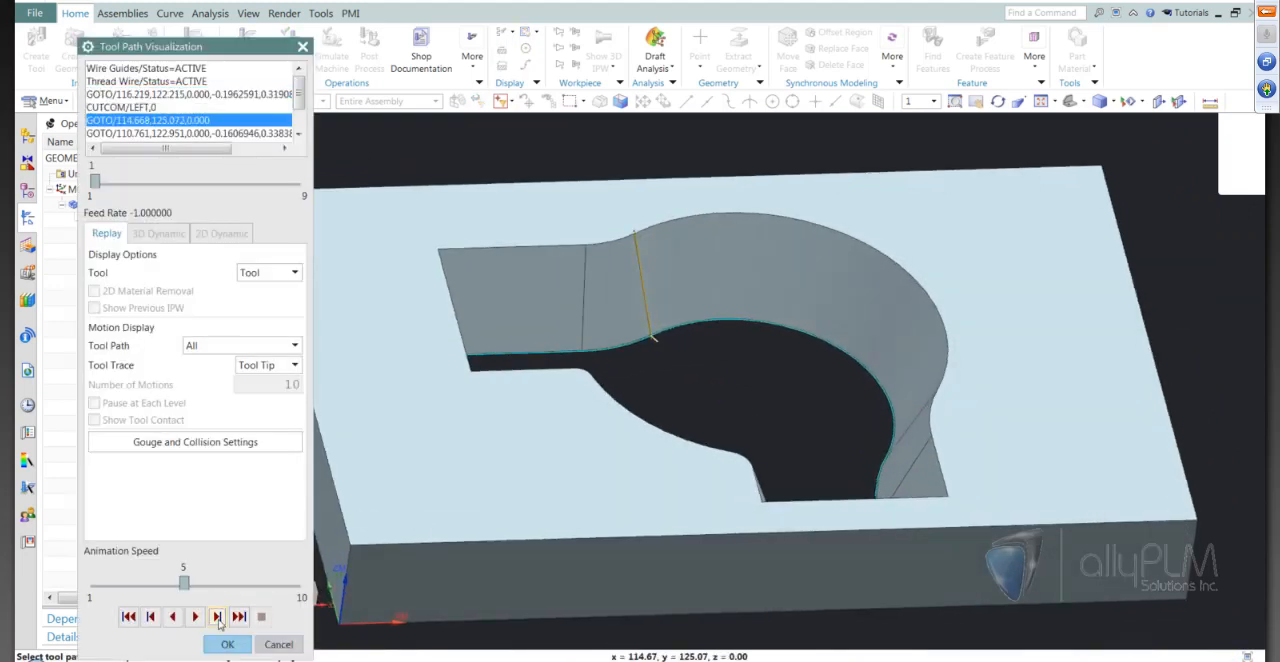
{"action": "left_click", "coordinate": [217, 617]}
{"action": "left_click", "coordinate": [218, 619]}
{"action": "left_click", "coordinate": [218, 619]}
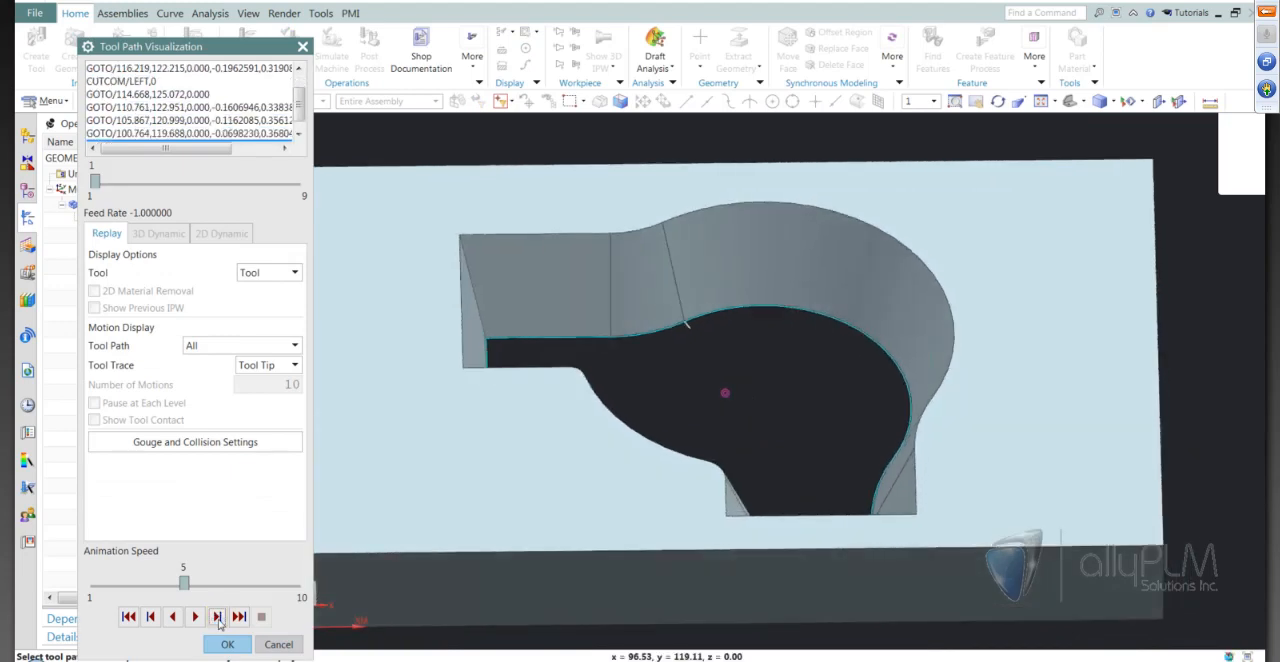
{"action": "left_click", "coordinate": [218, 619]}
{"action": "middle_click_drag", "start_coordinate": [657, 542], "coordinate": [707, 377]}
{"action": "middle_click_drag", "start_coordinate": [693, 319], "coordinate": [255, 597]}
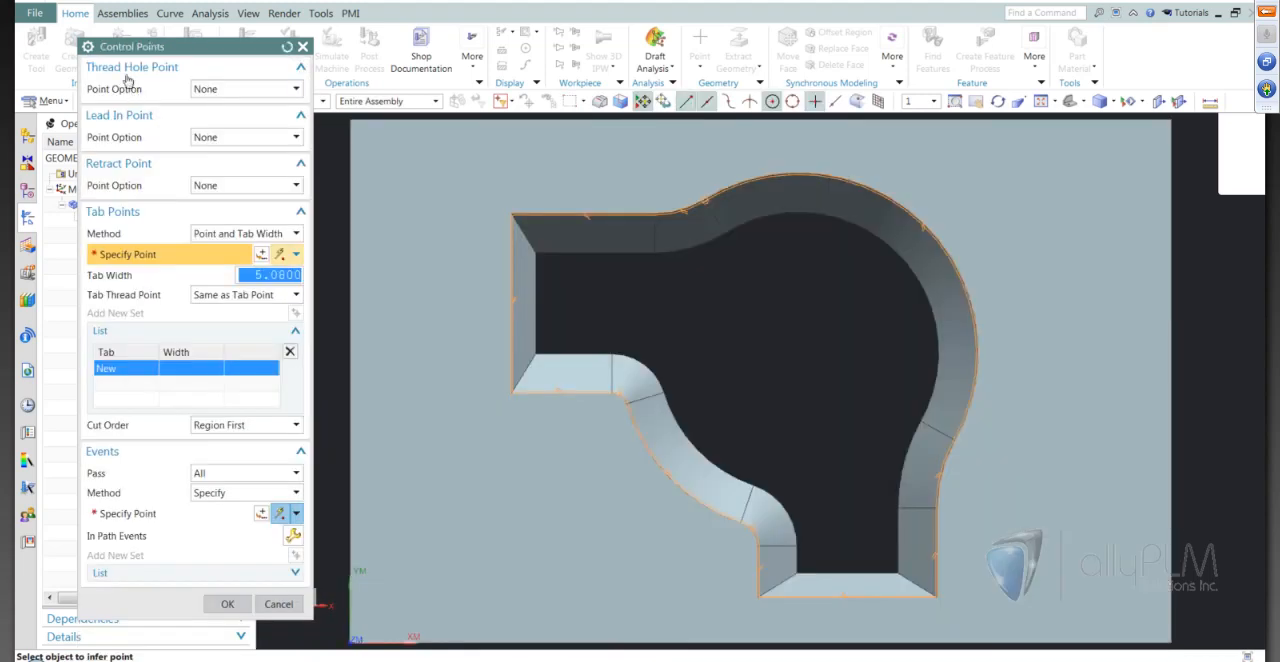
Specify a thread hole point in the open space of the narrow neck near its end wall
{"action": "left_click", "coordinate": [240, 89]}
{"action": "left_click", "coordinate": [212, 120]}
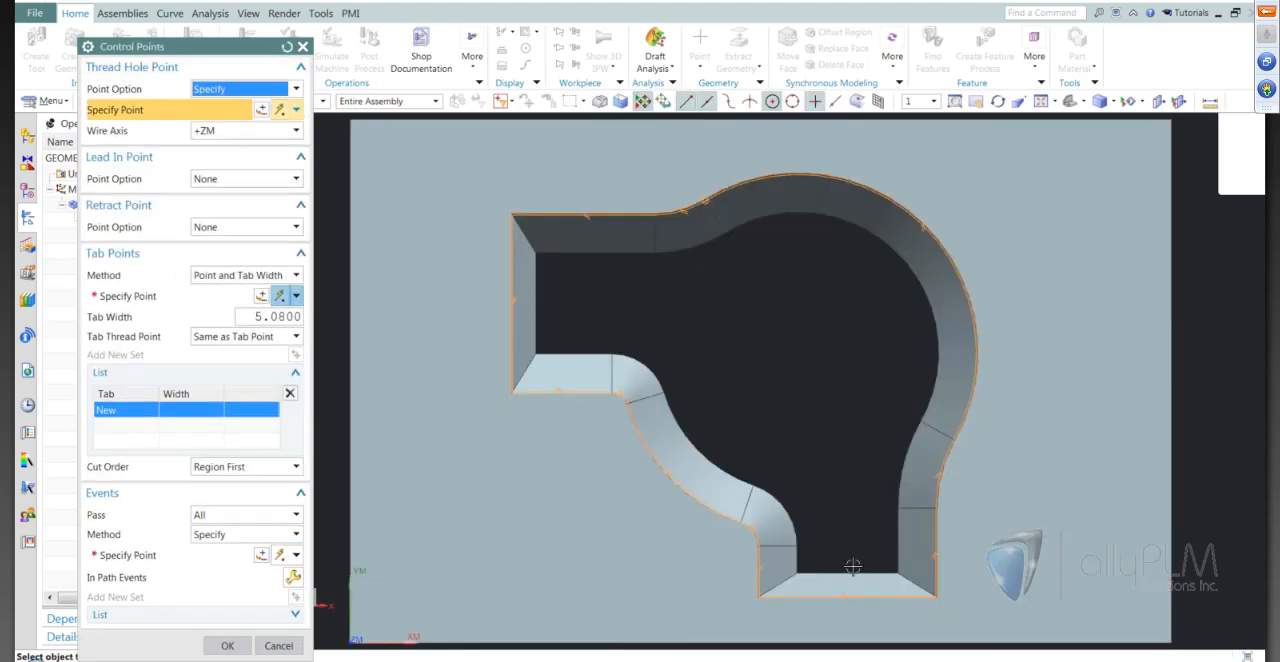
{"action": "scroll", "coordinate": [835, 502], "scroll_direction": "down", "scroll_amount": 5}
{"action": "left_click", "coordinate": [835, 502]}
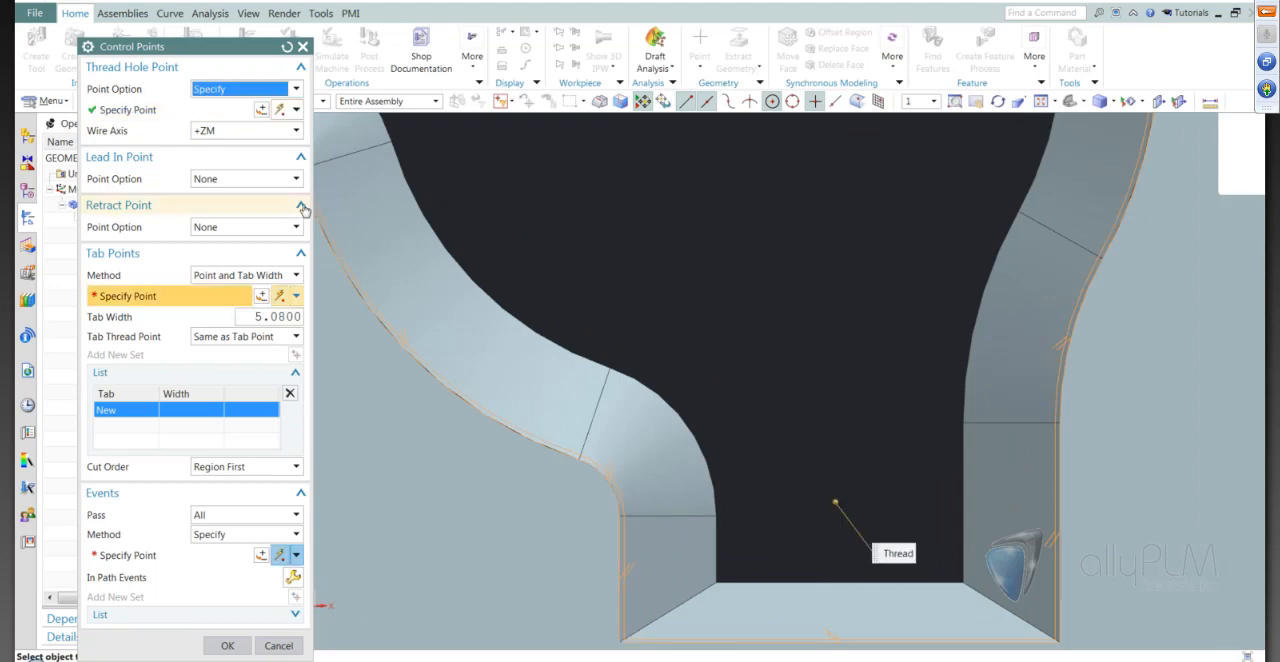
Adjust the thread hole point's X coordinate and set its Y coordinate to 30 mm
{"action": "left_click", "coordinate": [260, 110]}
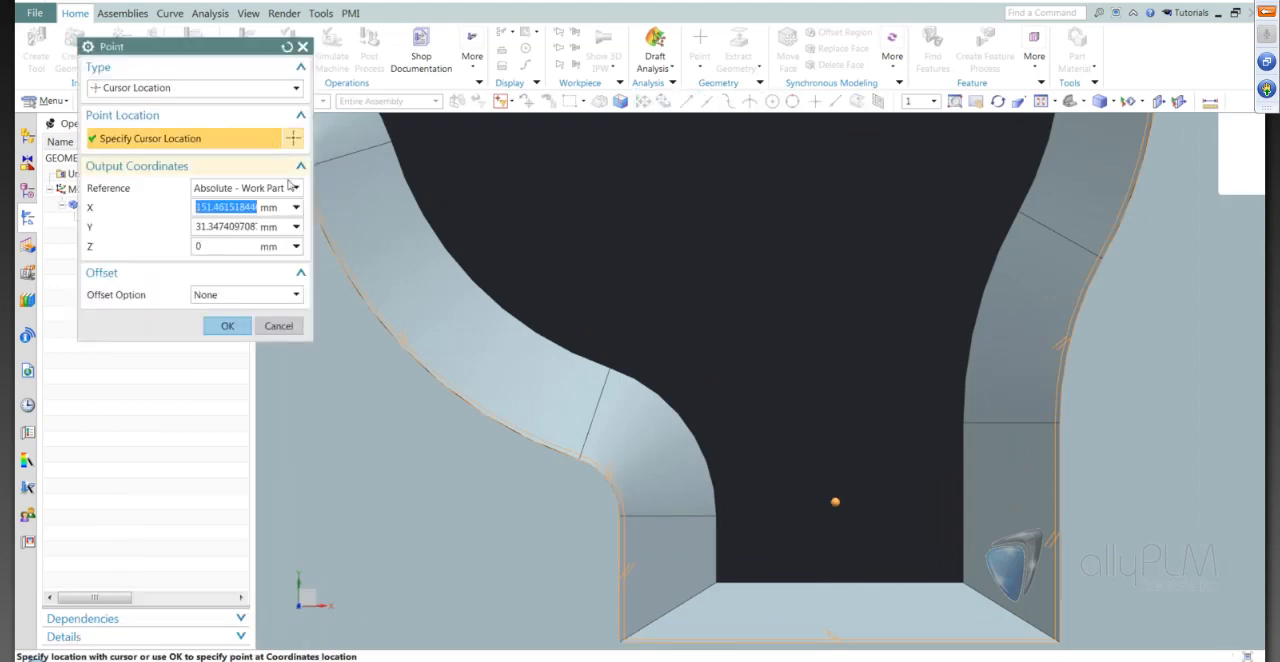
{"action": "type", "text": "1520"}
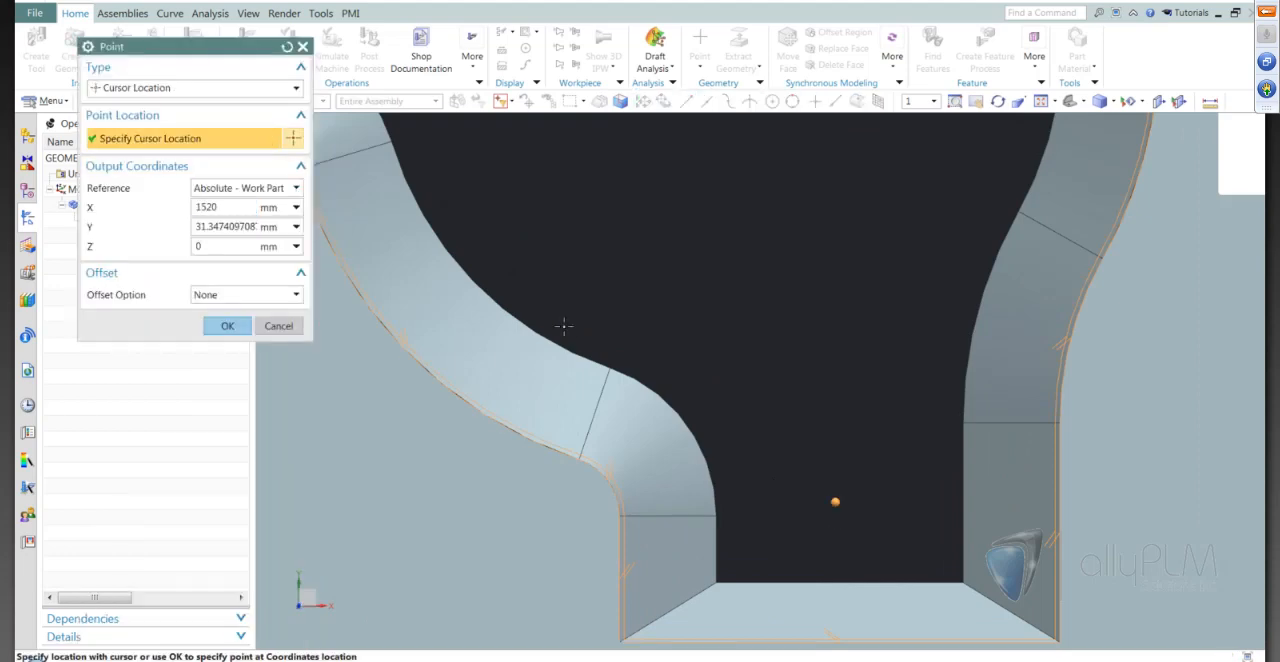
{"action": "key", "text": "BackSpace"}
{"action": "key", "text": "BackSpace"}
{"action": "key", "text": "Tab"}
{"action": "type", "text": "30"}
{"action": "key", "text": "Tab"}
{"action": "left_click", "coordinate": [228, 328]}
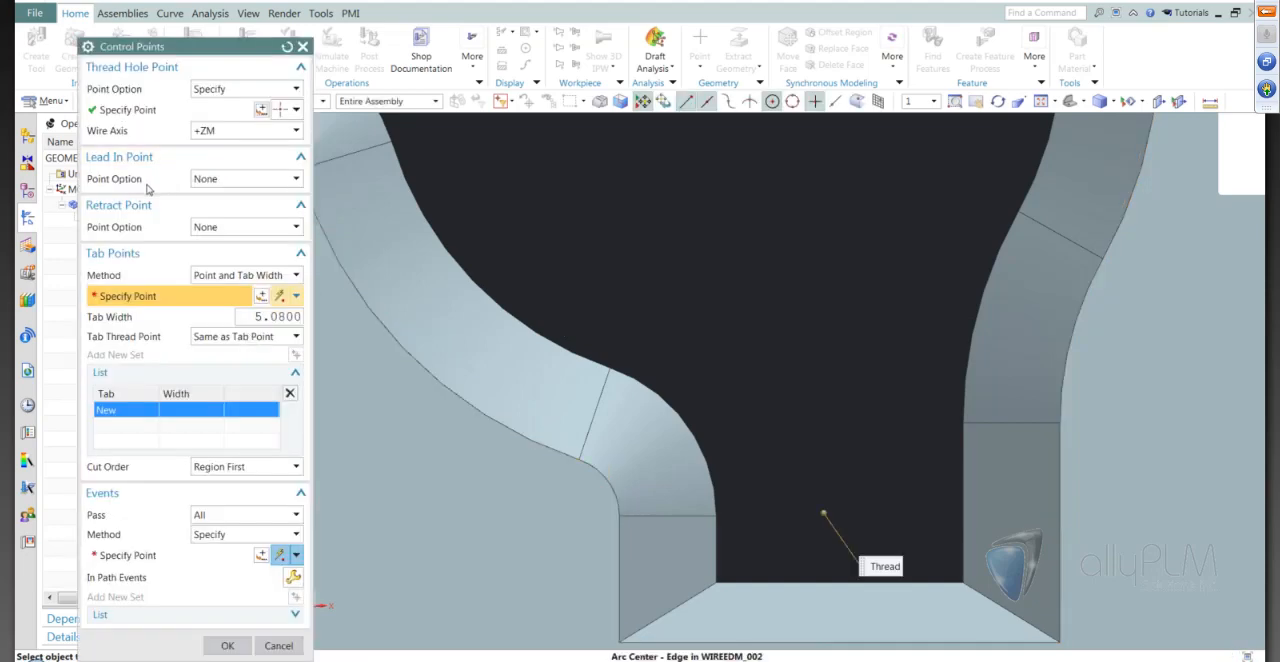
Specify the lead-in point on the inner edge of the neck's end wall, beside the thread hole point
{"action": "left_click", "coordinate": [245, 178]}
{"action": "left_click", "coordinate": [223, 202]}
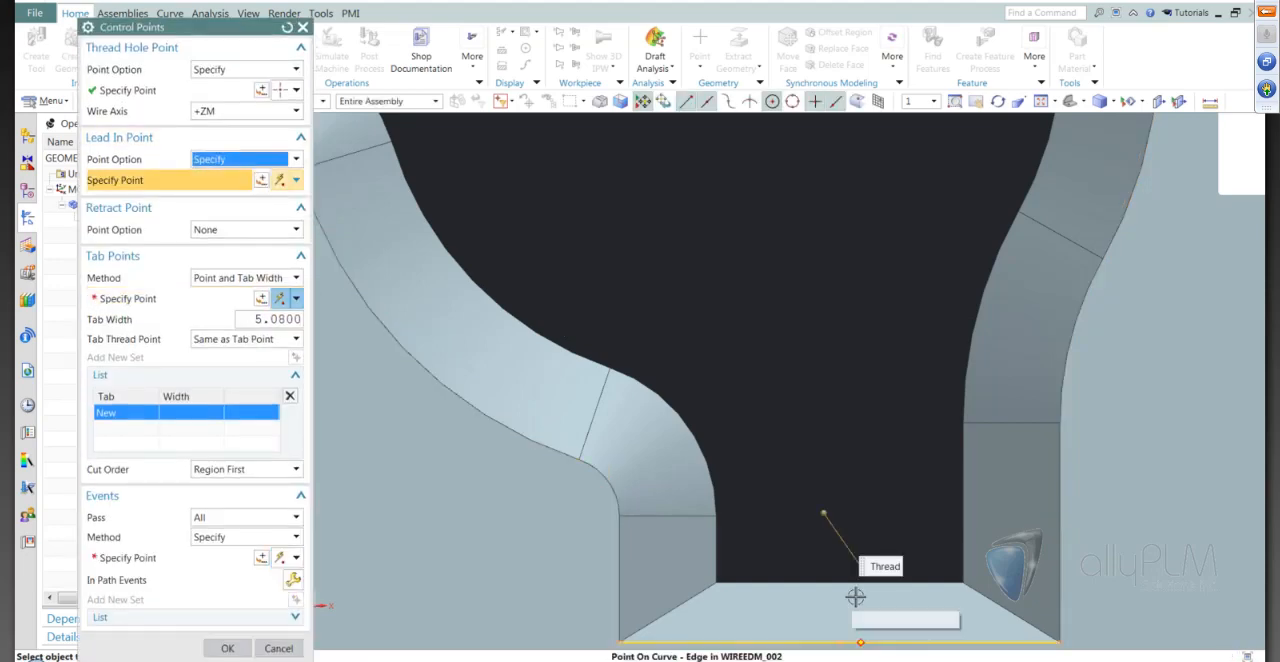
{"action": "left_click", "coordinate": [828, 584]}
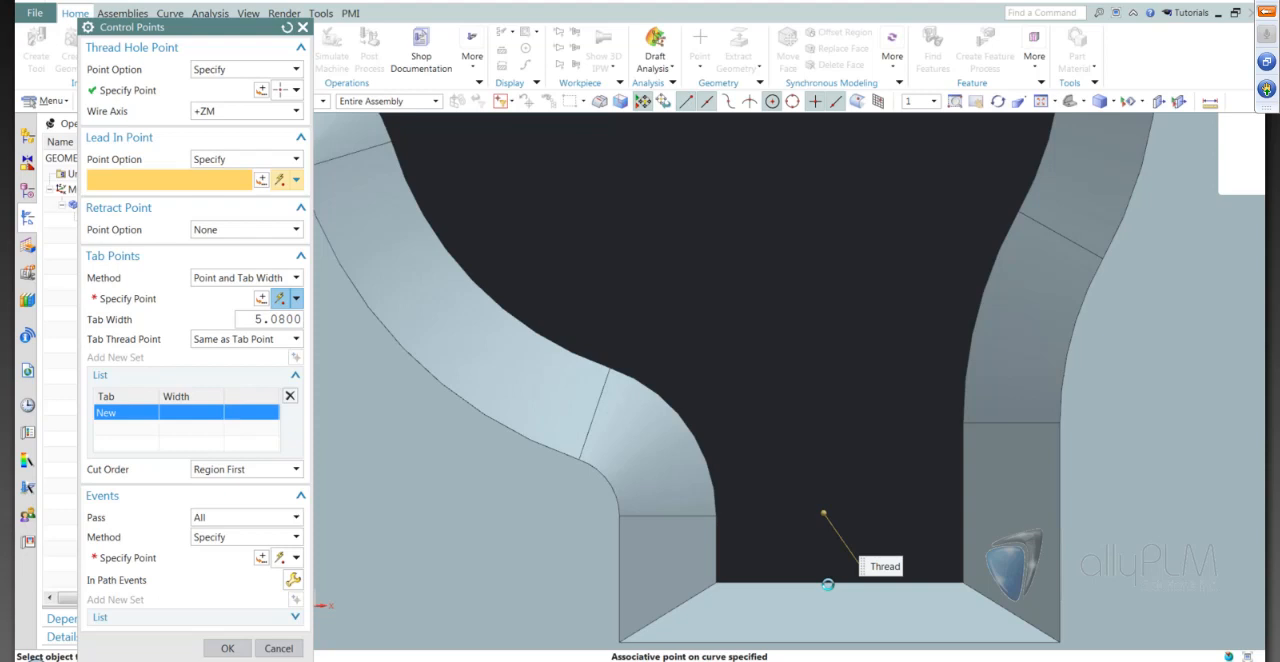
{"action": "left_click", "coordinate": [827, 585]}
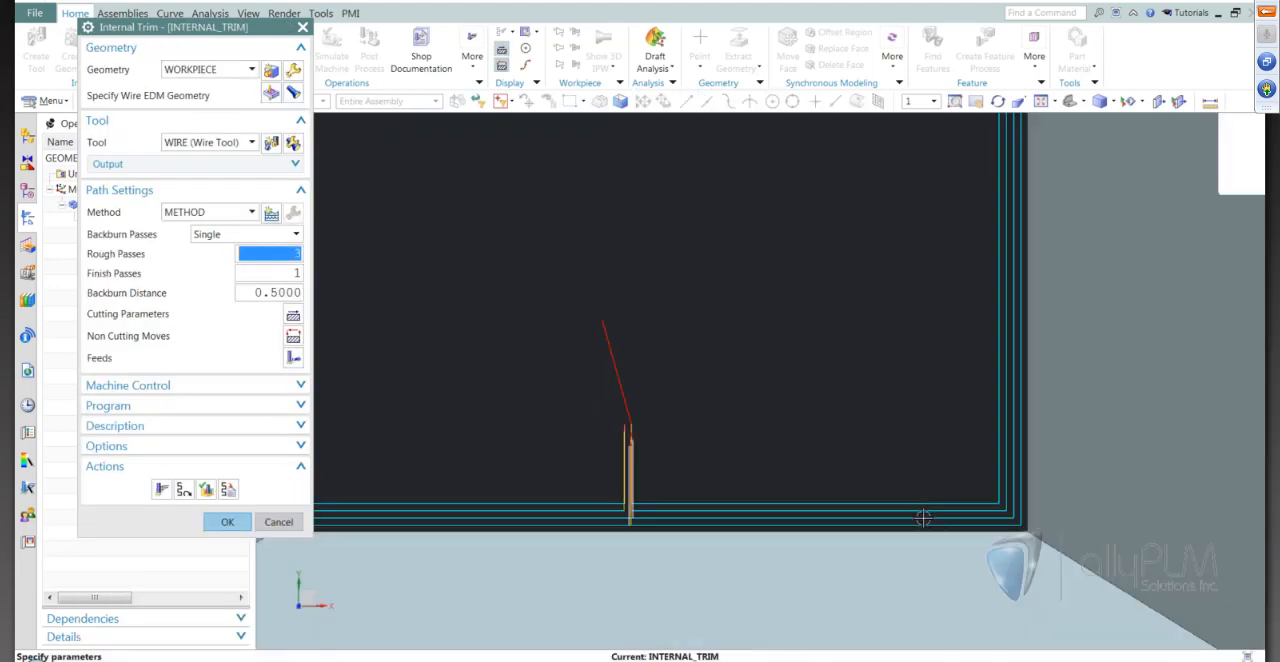
Examine the trim passes around the tapered opening and the lead-in move from the thread hole point
{"action": "scroll", "coordinate": [995, 502], "scroll_direction": "down", "scroll_amount": 4}
{"action": "scroll", "coordinate": [872, 500], "scroll_direction": "down", "scroll_amount": 6}
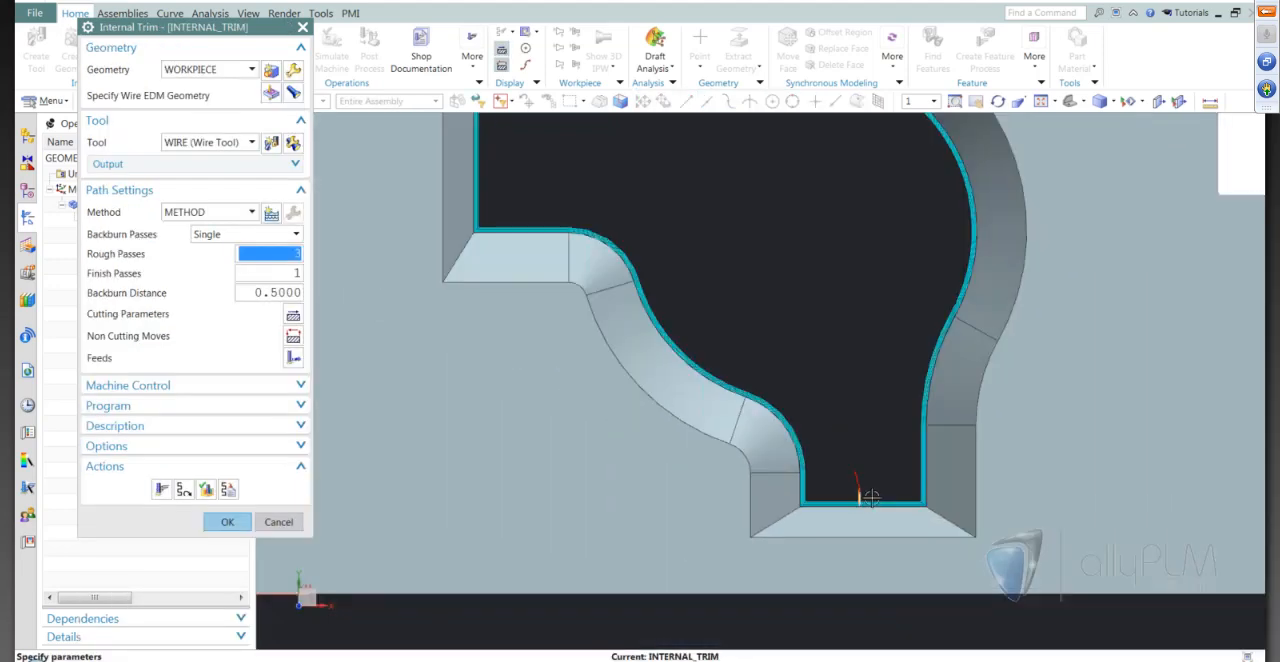
{"action": "scroll", "coordinate": [874, 508], "scroll_direction": "up", "scroll_amount": 3}
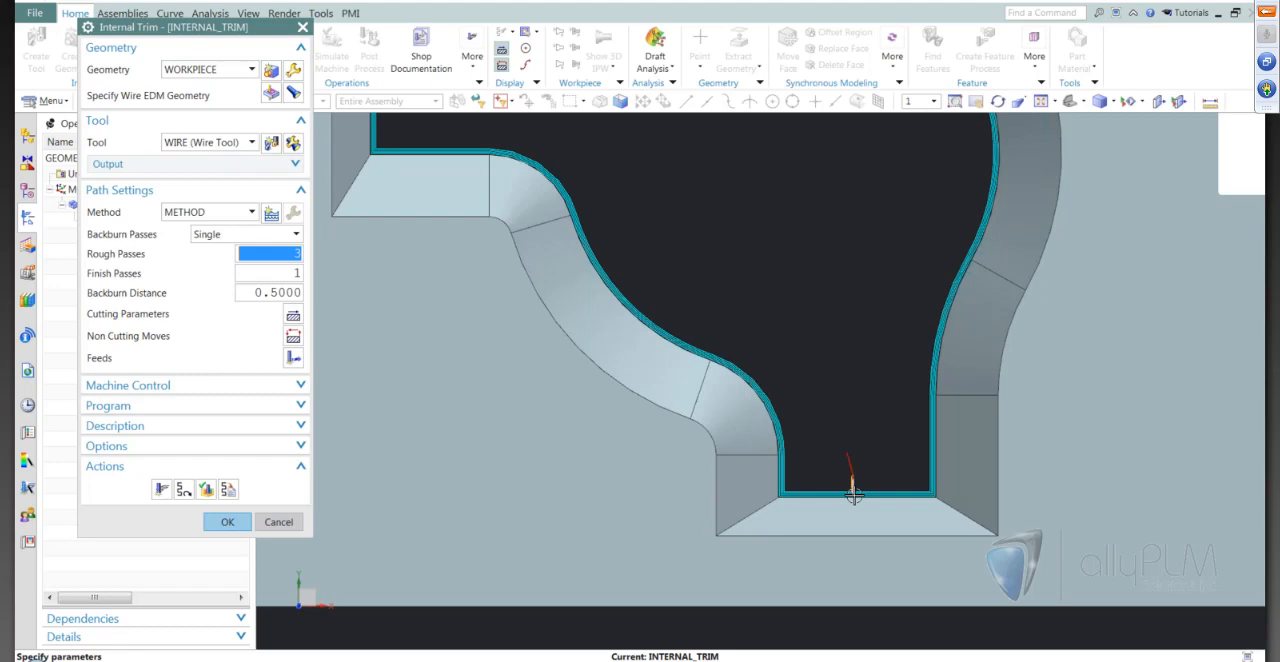
{"action": "scroll", "coordinate": [853, 496], "scroll_direction": "down", "scroll_amount": 4}
{"action": "scroll", "coordinate": [831, 466], "scroll_direction": "up", "scroll_amount": 3}
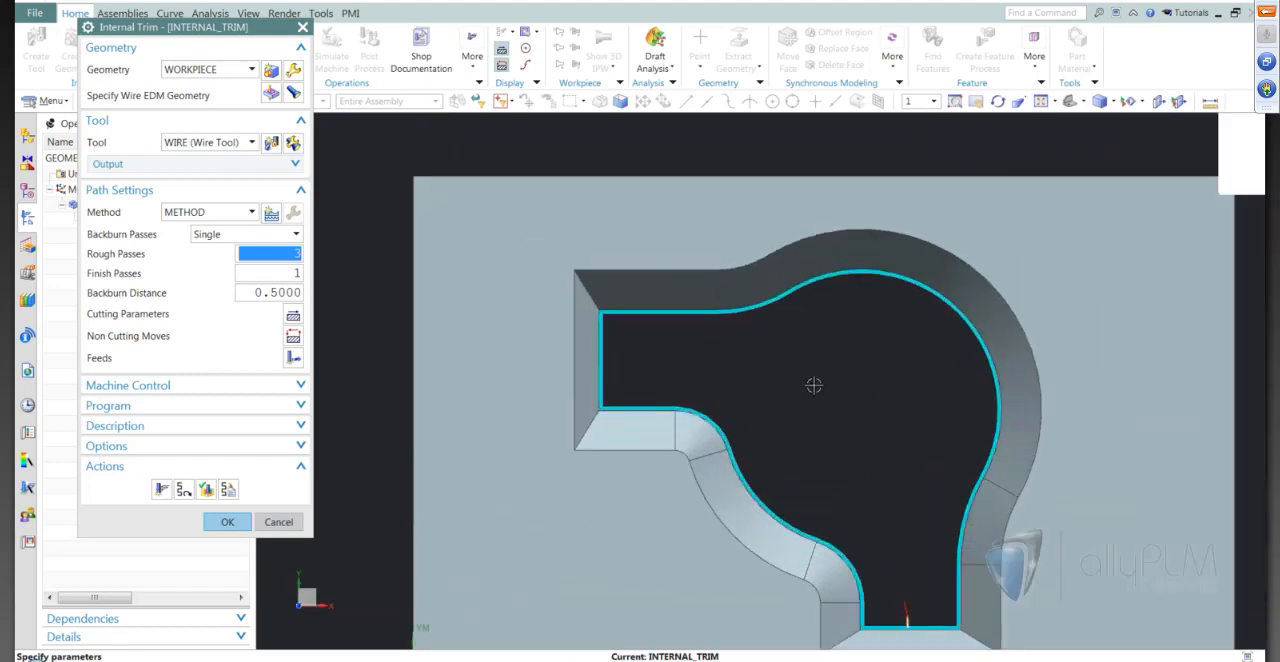
{"action": "scroll", "coordinate": [814, 386], "scroll_direction": "down", "scroll_amount": 2}
{"action": "scroll", "coordinate": [799, 341], "scroll_direction": "up", "scroll_amount": 2}
{"action": "scroll", "coordinate": [797, 249], "scroll_direction": "up", "scroll_amount": 1}
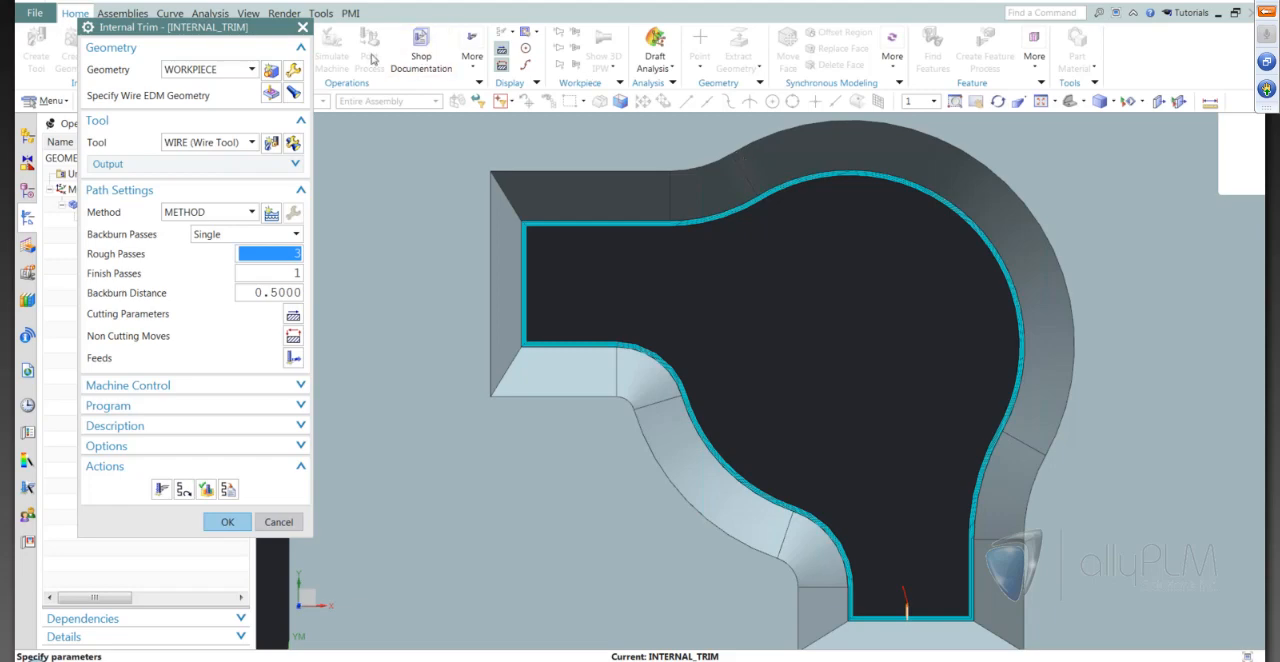
Accept the internal trim operation and clear the selection in the Operation Navigator
{"action": "left_click", "coordinate": [226, 522]}
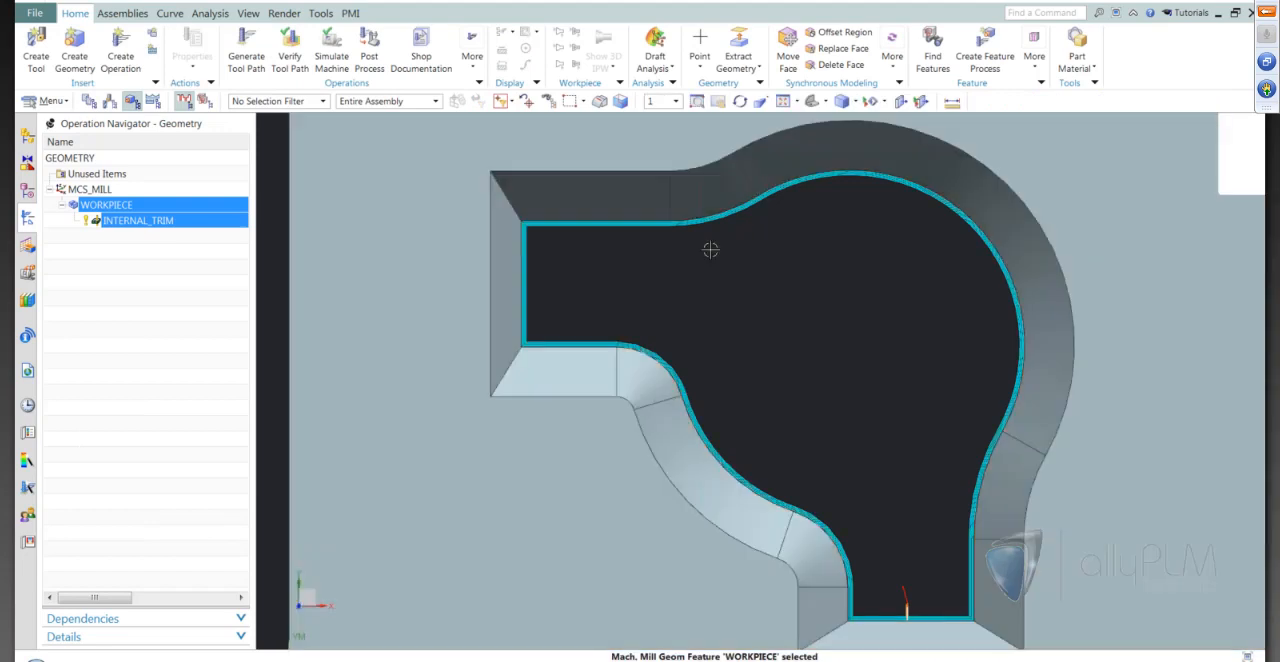
{"action": "scroll", "coordinate": [709, 251], "scroll_direction": "down", "scroll_amount": 3}
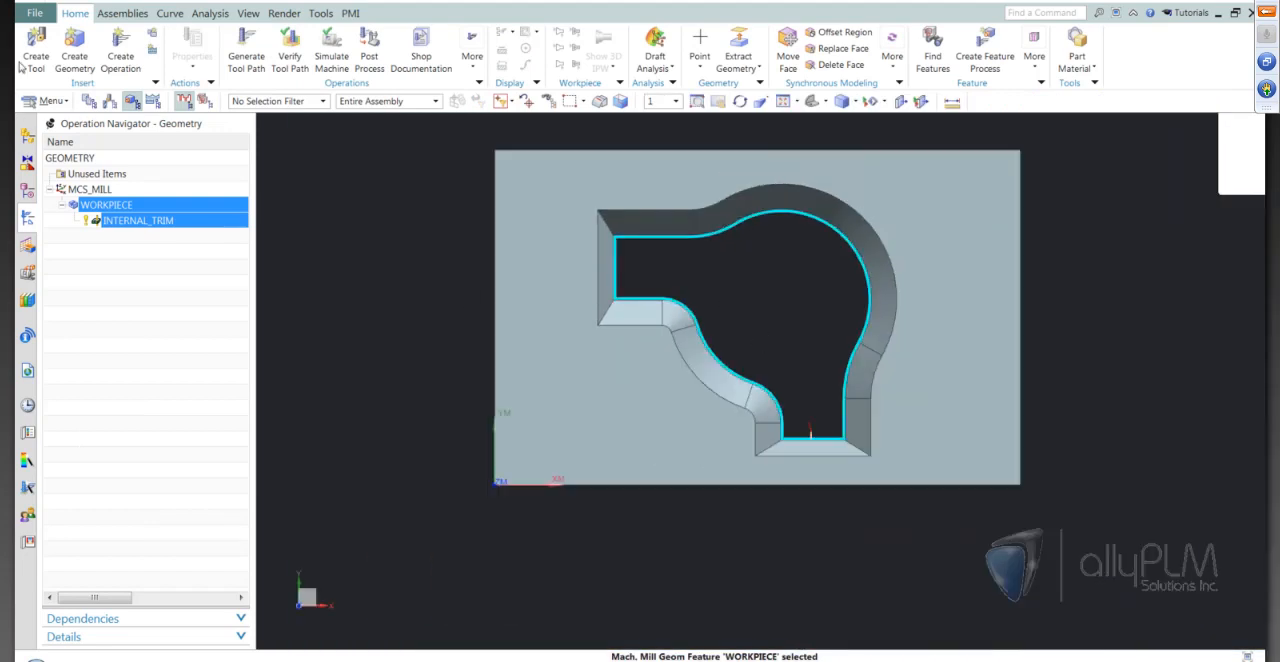
{"action": "left_click", "coordinate": [169, 400]}
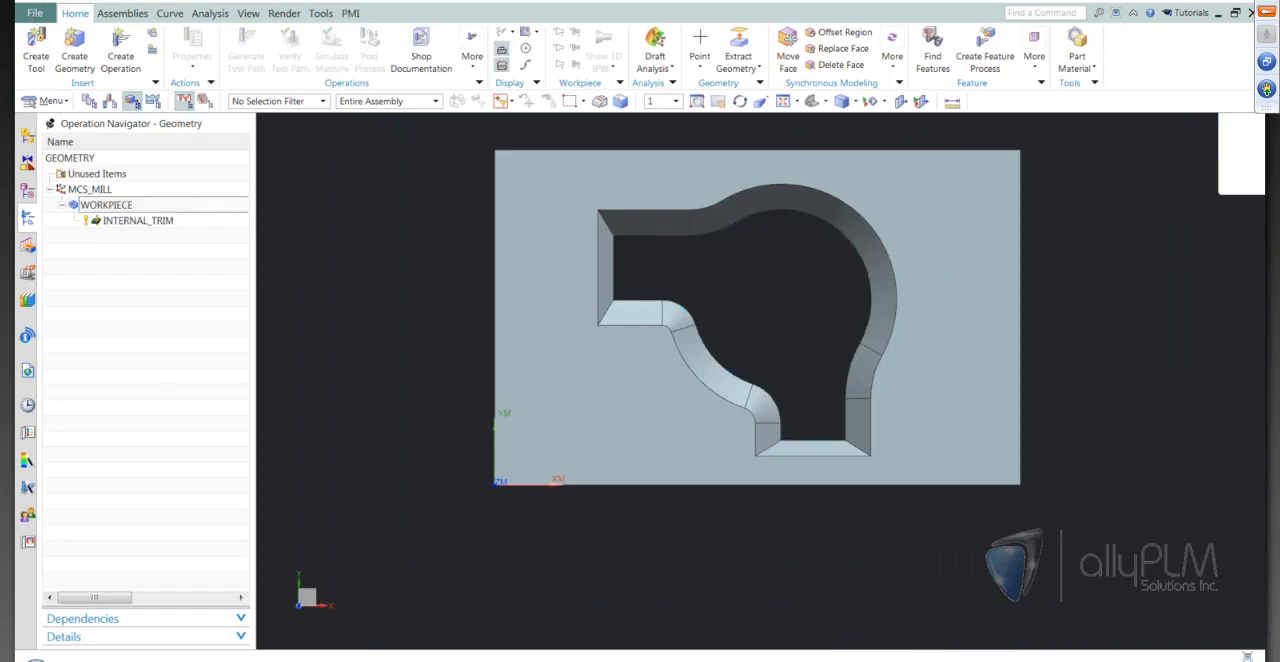
Close all open parts while keeping the session running
{"action": "left_click", "coordinate": [39, 11]}
{"action": "mouse_move", "coordinate": [55, 70]}
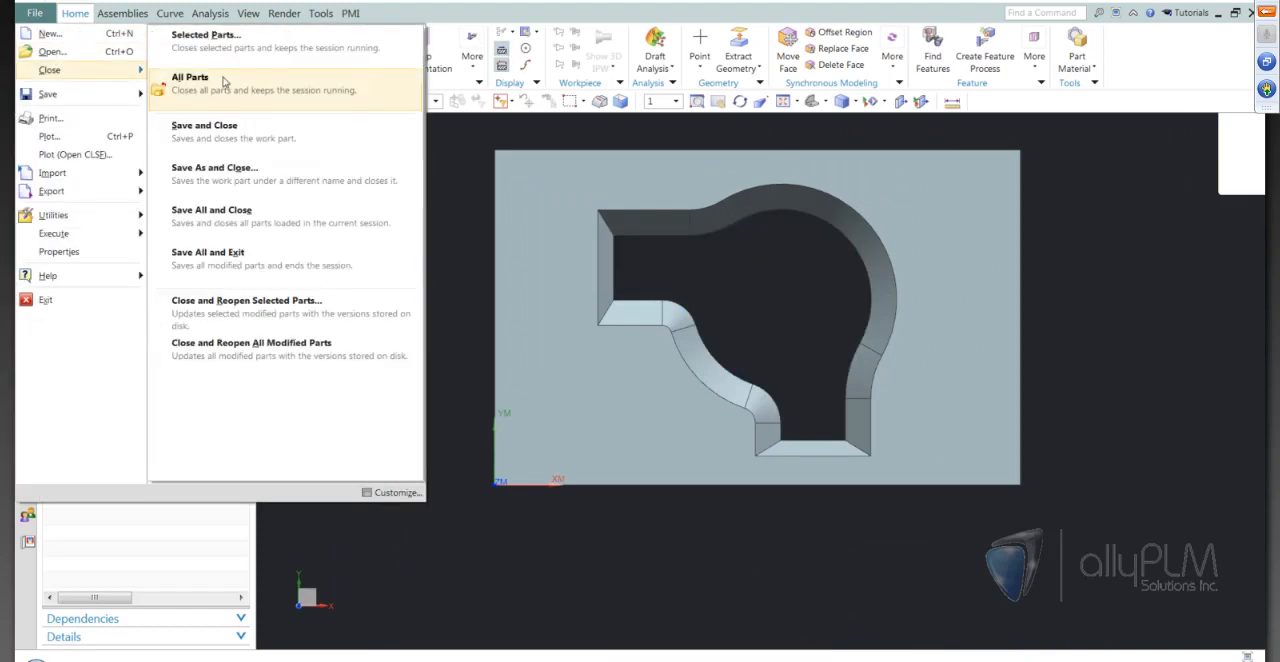
{"action": "left_click", "coordinate": [250, 85]}
{"action": "left_click", "coordinate": [640, 366]}
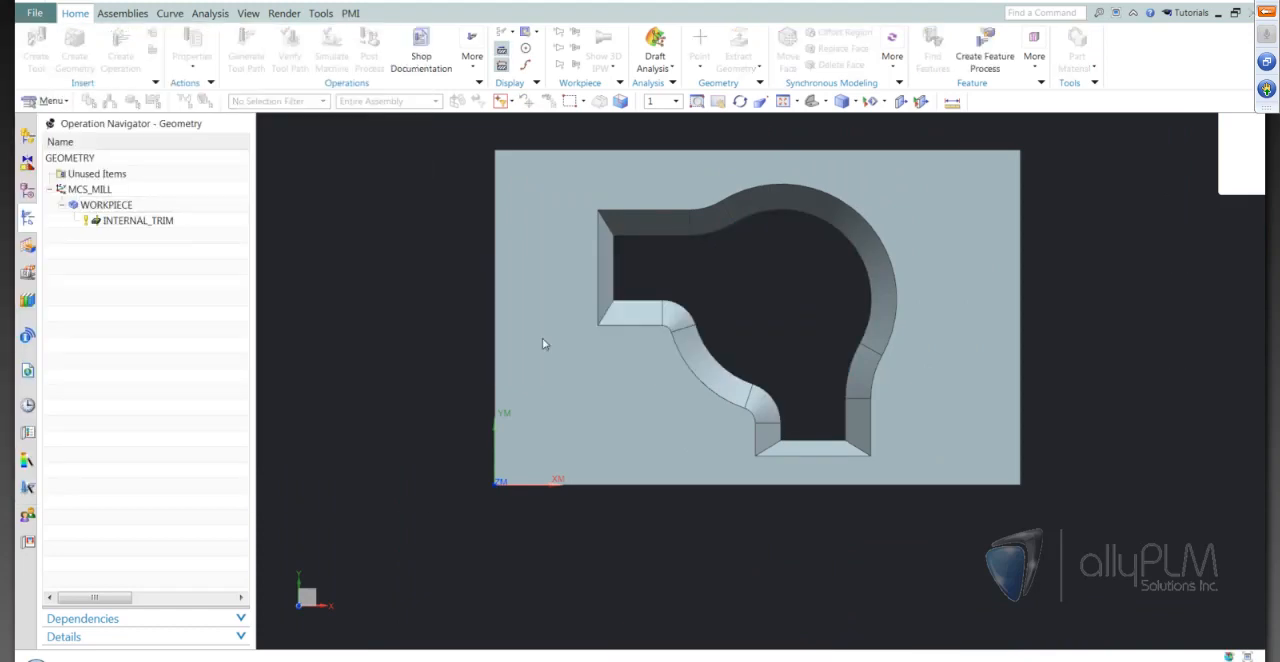
Open wireEDM_003_setup_1.prt from the Lunch Bytes-Wire EDM folder and view the part from an angle
{"action": "left_click", "coordinate": [60, 45]}
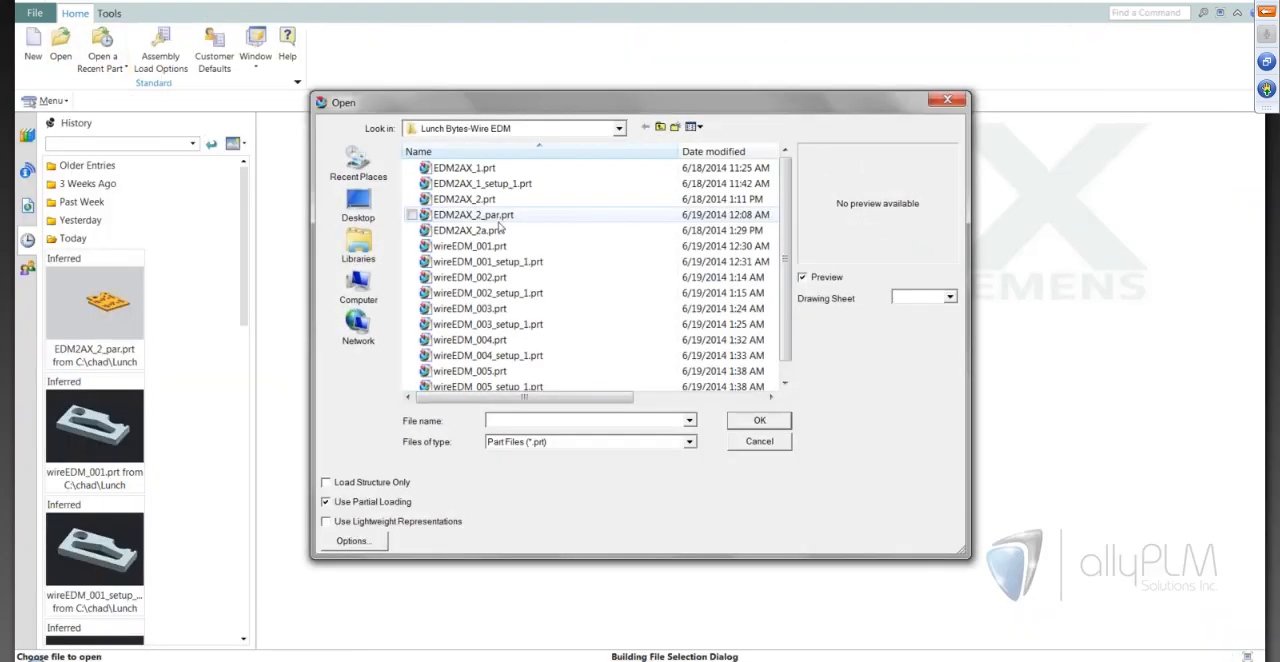
{"action": "left_click", "coordinate": [528, 326]}
{"action": "left_click", "coordinate": [759, 420]}
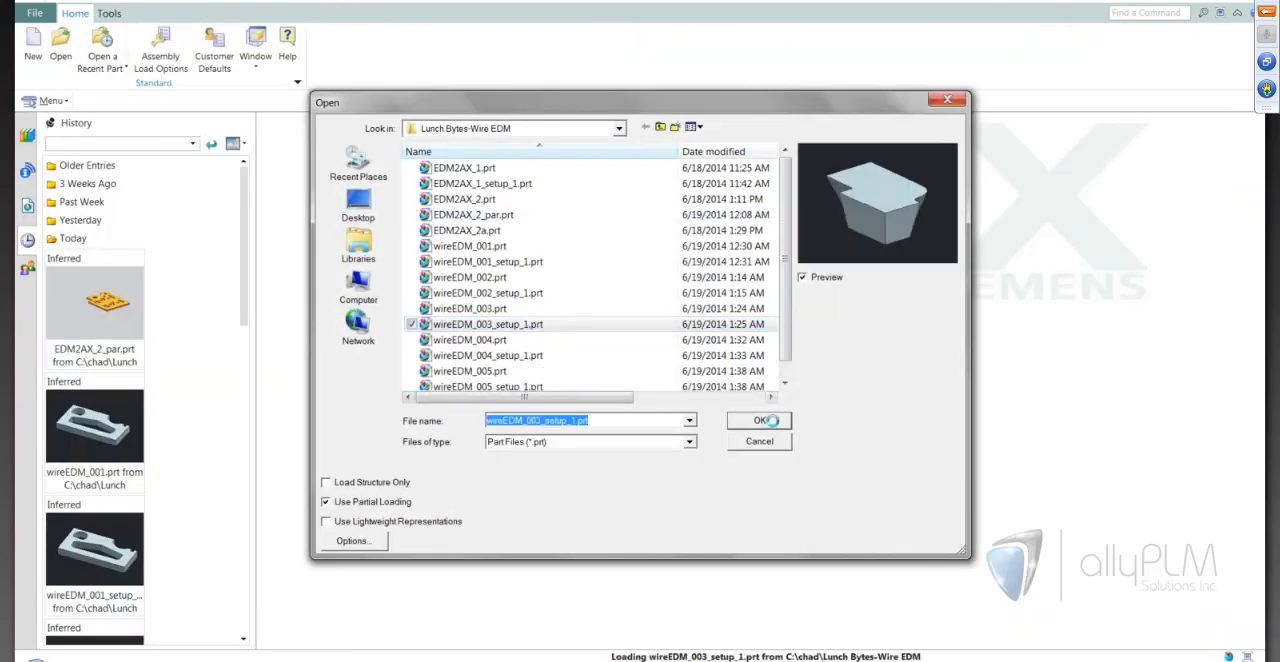
{"action": "middle_click_drag", "start_coordinate": [752, 558], "coordinate": [965, 537]}
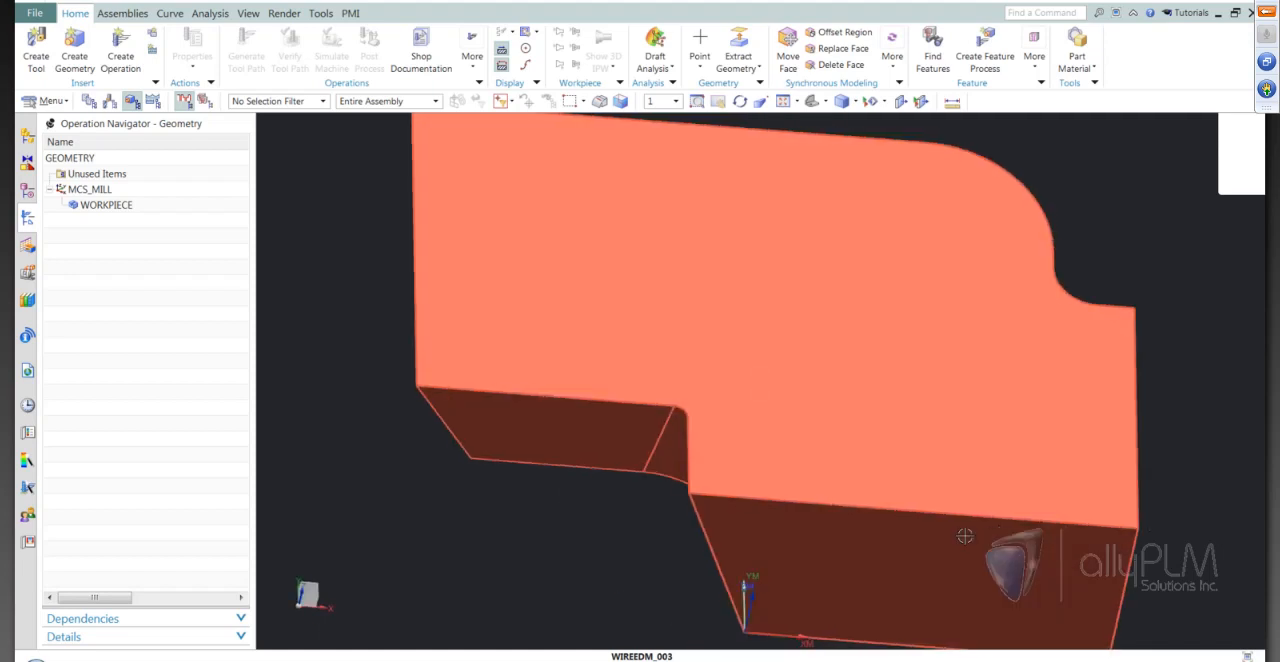
Create a wire_edm EXTERNAL_TRIM operation with program 1234, tool NONE, geometry WORKPIECE and method METHOD
{"action": "key", "text": "F8"}
{"action": "scroll", "coordinate": [854, 374], "scroll_direction": "down", "scroll_amount": 3}
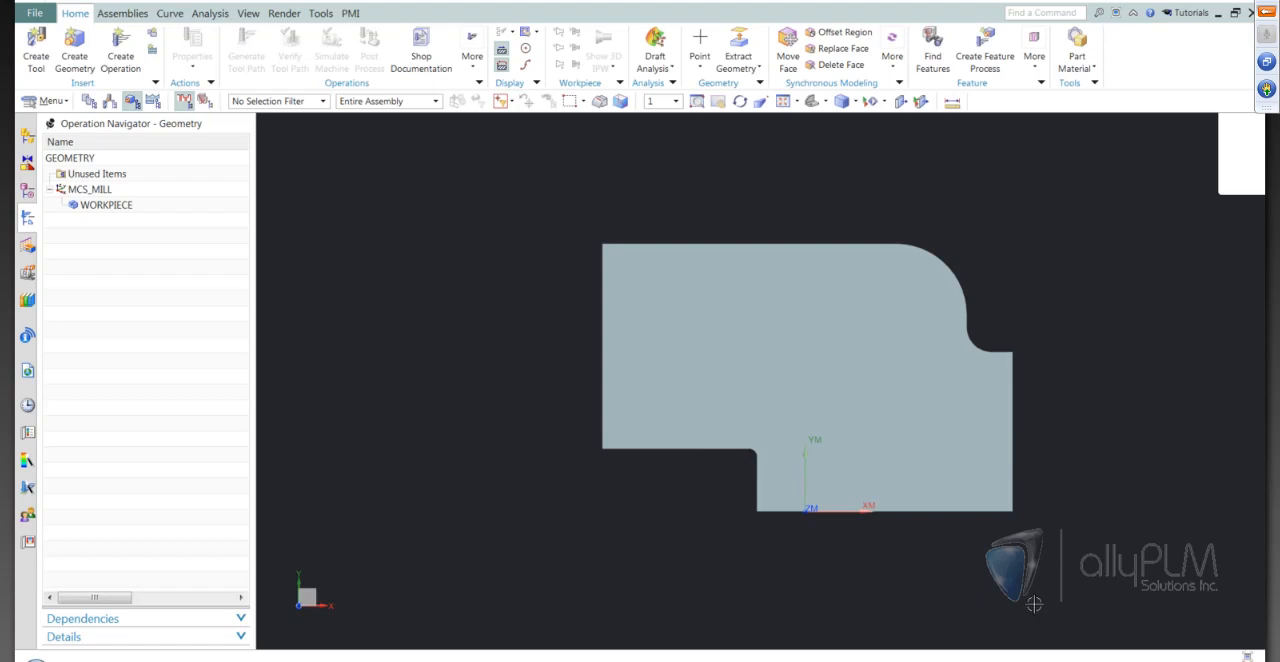
{"action": "middle_click_drag", "start_coordinate": [1040, 530], "coordinate": [905, 554]}
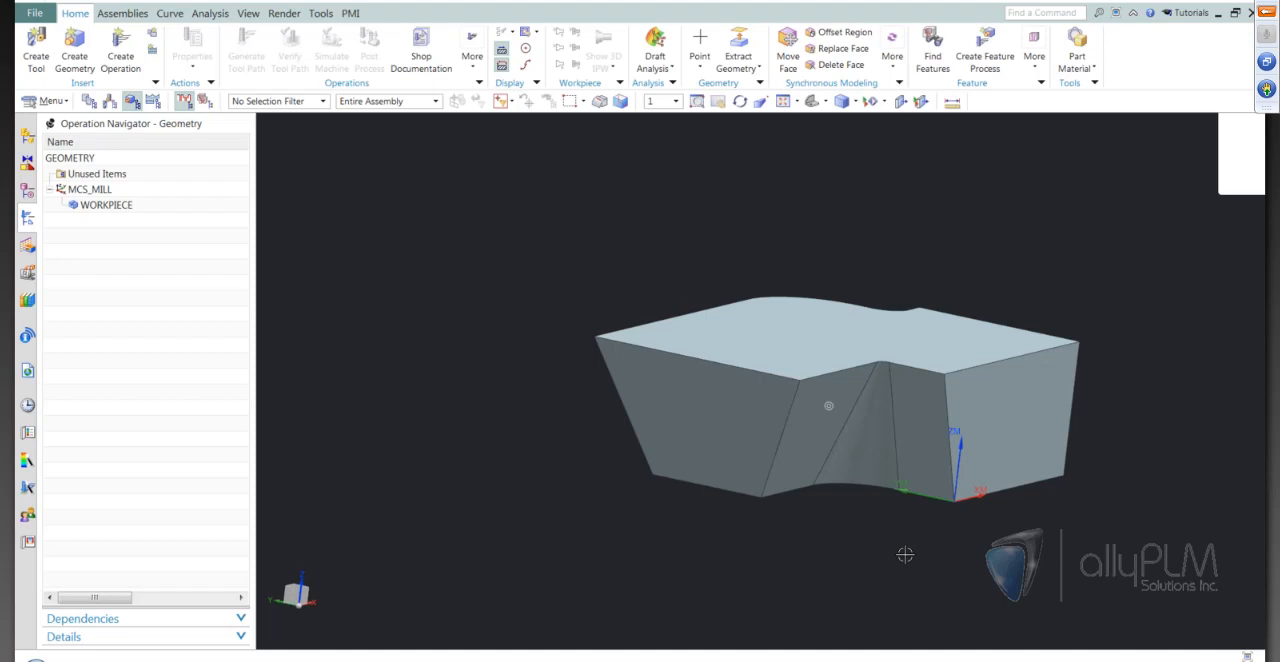
{"action": "middle_click_drag", "start_coordinate": [905, 554], "coordinate": [933, 553]}
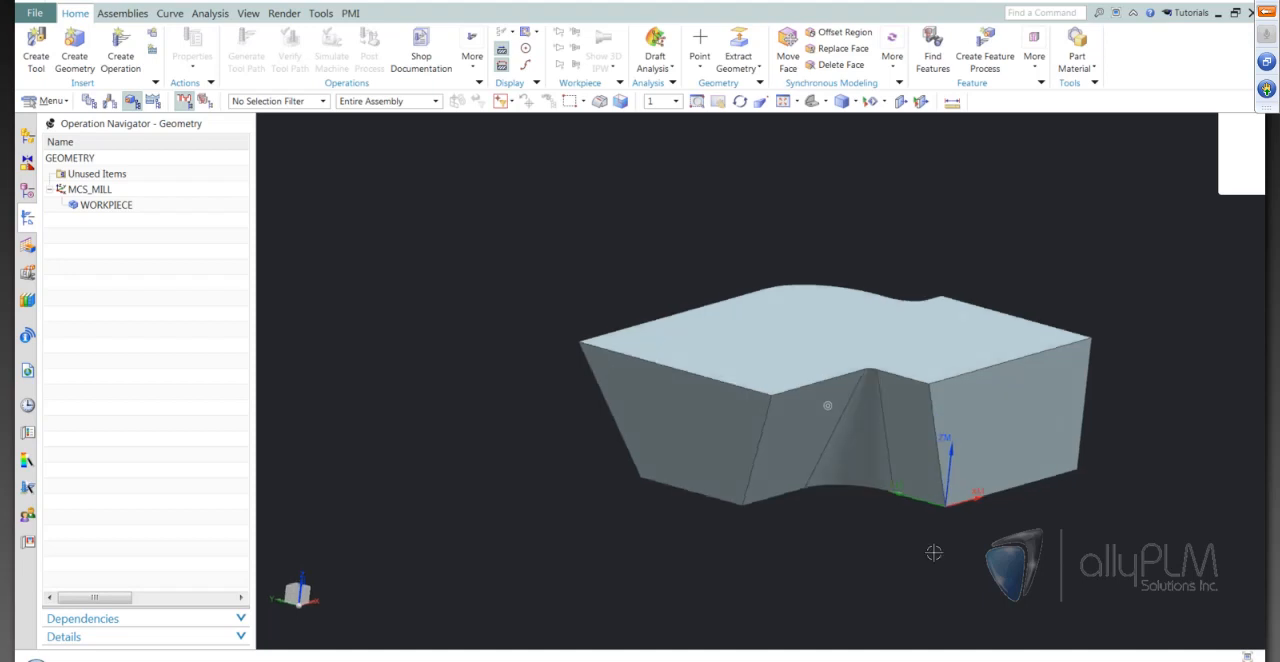
{"action": "middle_click_drag", "start_coordinate": [933, 553], "coordinate": [1080, 540]}
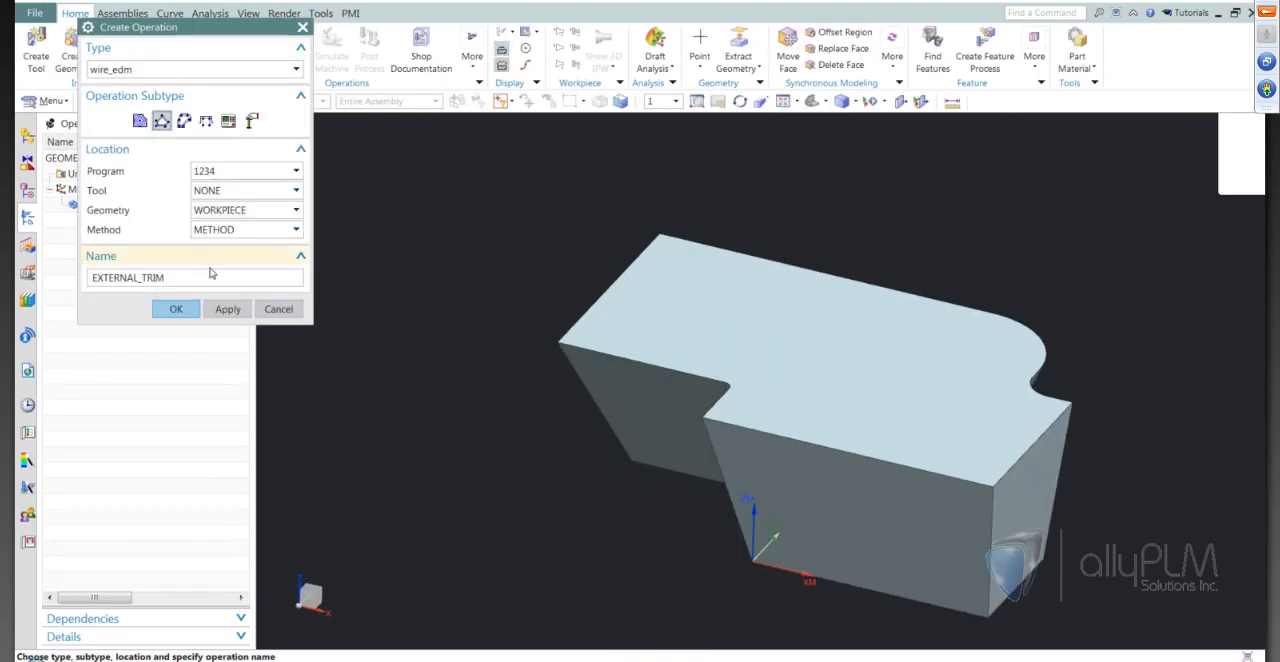
{"action": "left_click", "coordinate": [176, 309]}
Specify the operation's wire EDM geometry as 4-axis, filtered to side faces, and start a class selection for it
{"action": "left_click", "coordinate": [275, 96]}
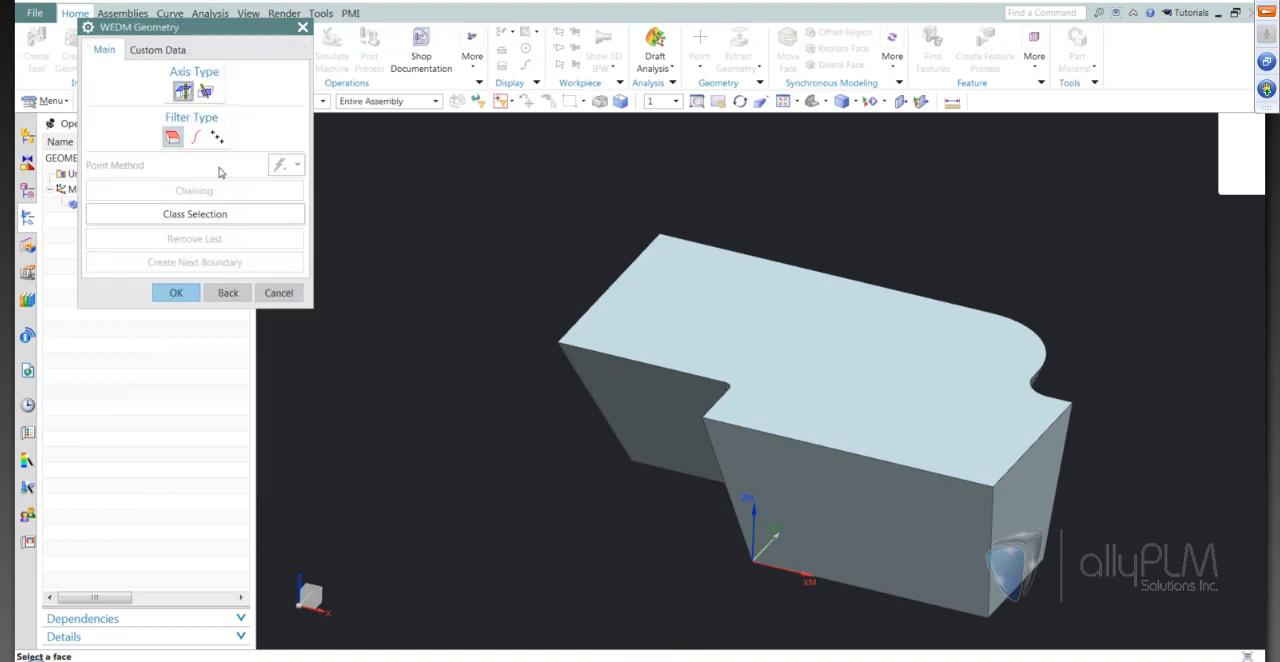
{"action": "left_click", "coordinate": [207, 93]}
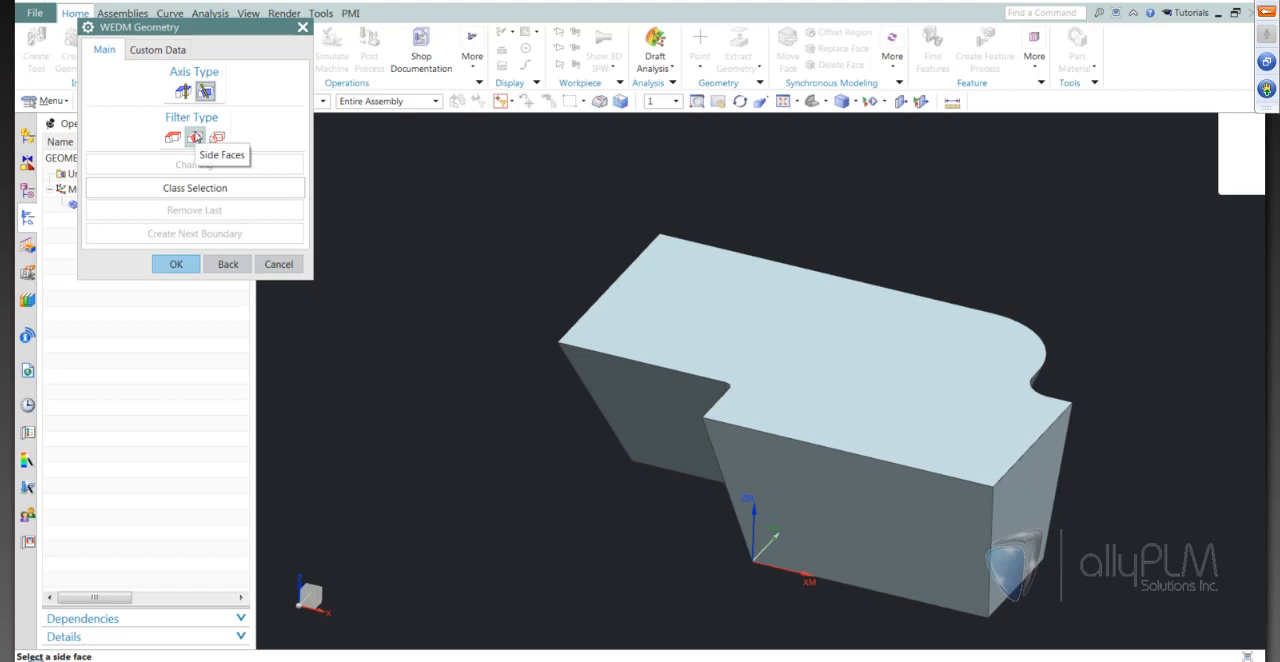
{"action": "left_click", "coordinate": [191, 188]}
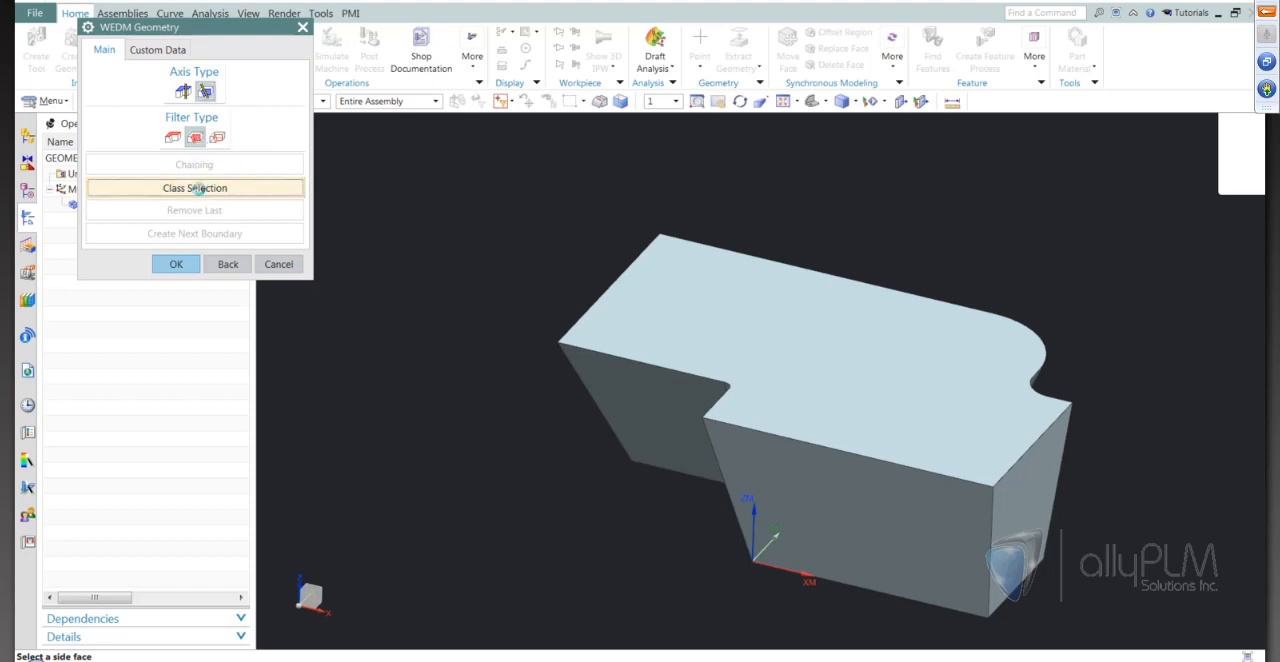
{"action": "middle_click_drag", "start_coordinate": [534, 320], "coordinate": [789, 523]}
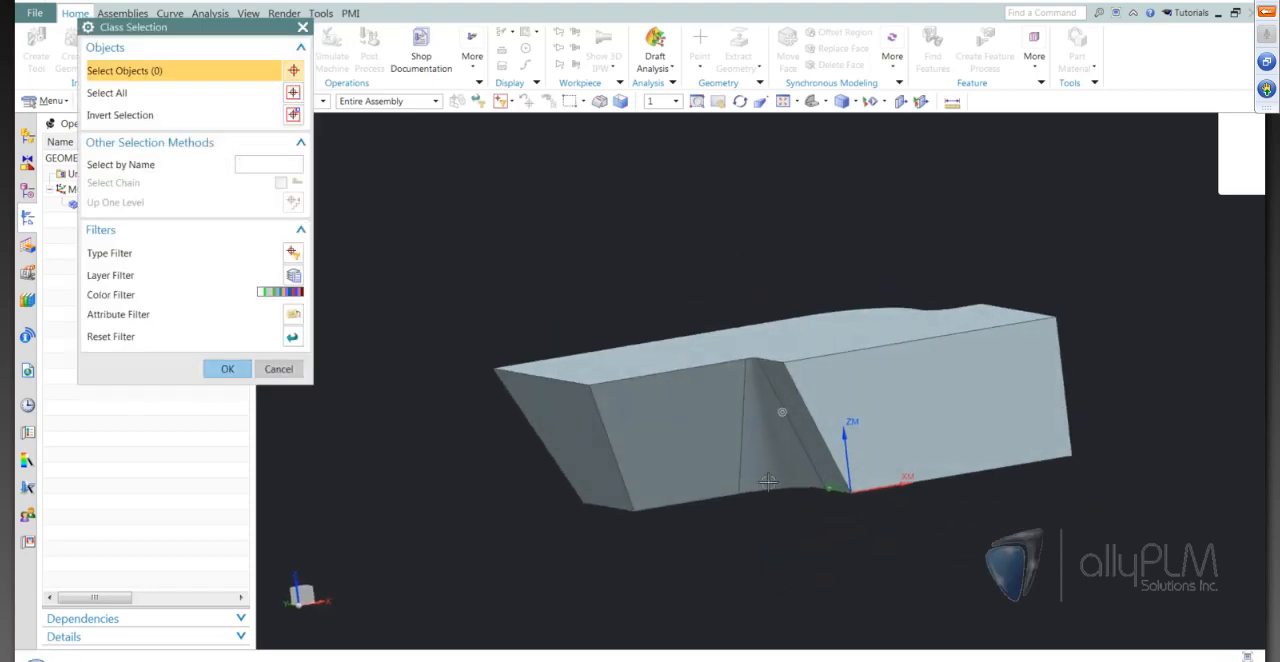
{"action": "left_click", "coordinate": [687, 463]}
{"action": "left_click", "coordinate": [687, 463]}
{"action": "middle_click_drag", "start_coordinate": [517, 548], "coordinate": [463, 537]}
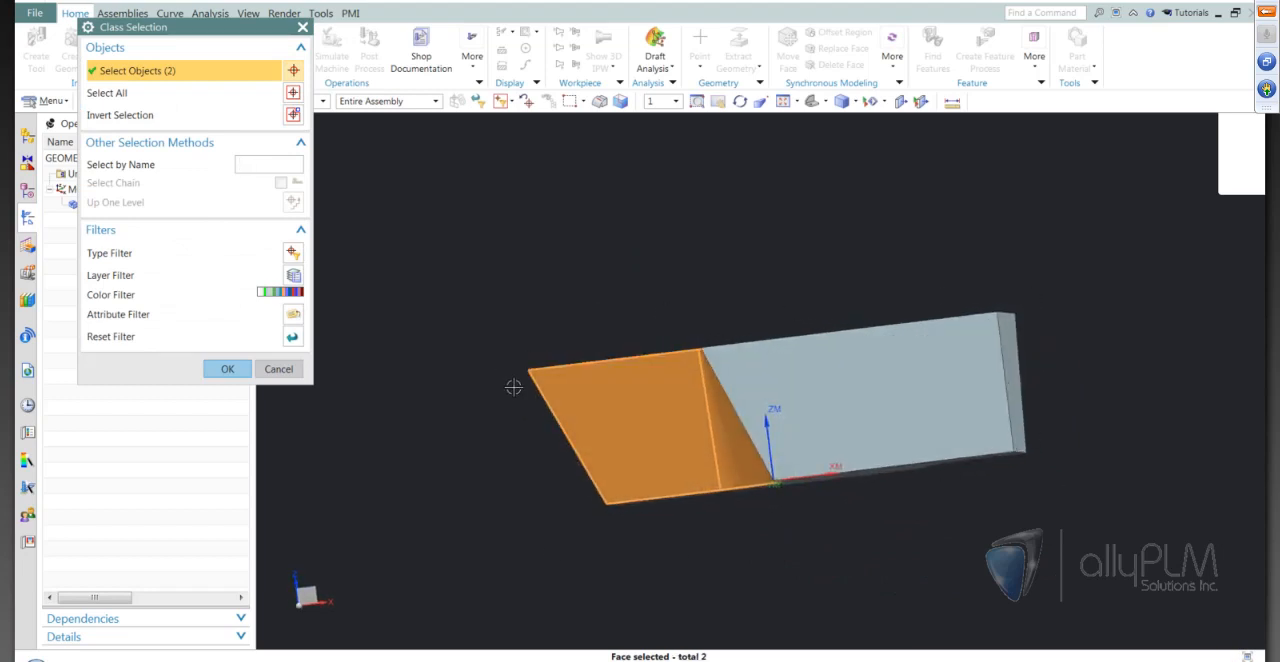
{"action": "middle_click_drag", "start_coordinate": [514, 388], "coordinate": [671, 492]}
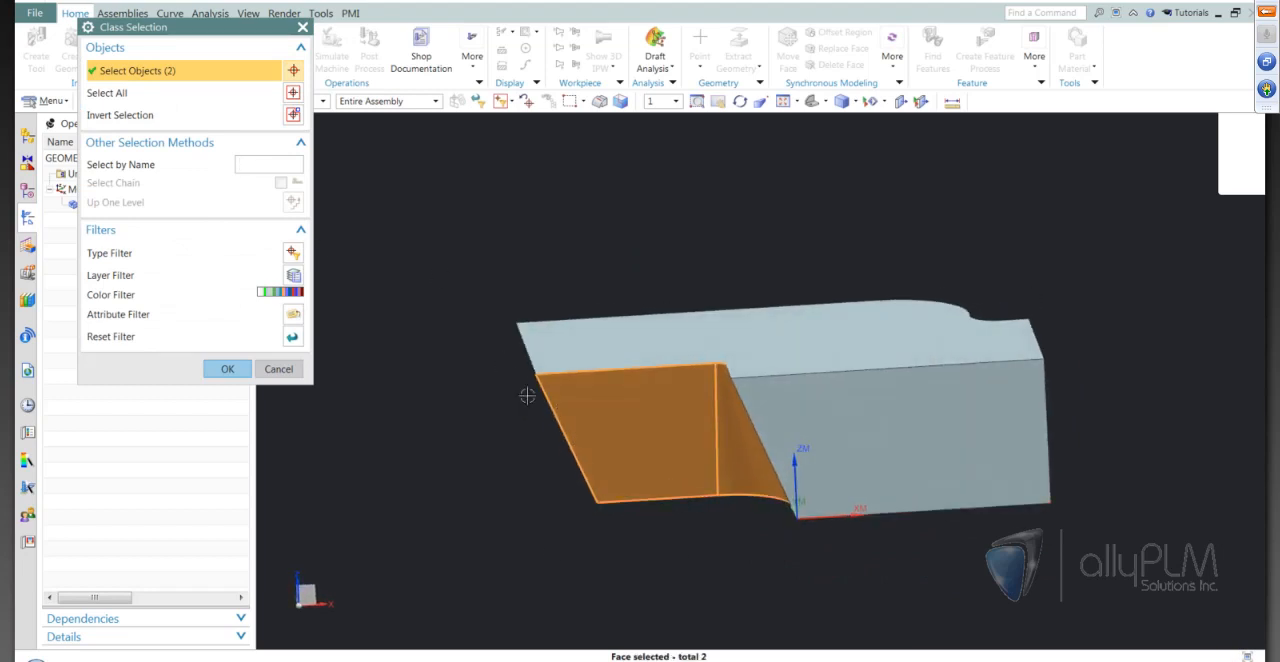
{"action": "left_click", "coordinate": [637, 429], "text": "shift"}
{"action": "left_click", "coordinate": [715, 463], "text": "shift"}
Select the part's top and bottom faces and invert the selection so all the side walls are picked instead
{"action": "middle_click_drag", "start_coordinate": [897, 543], "coordinate": [771, 463]}
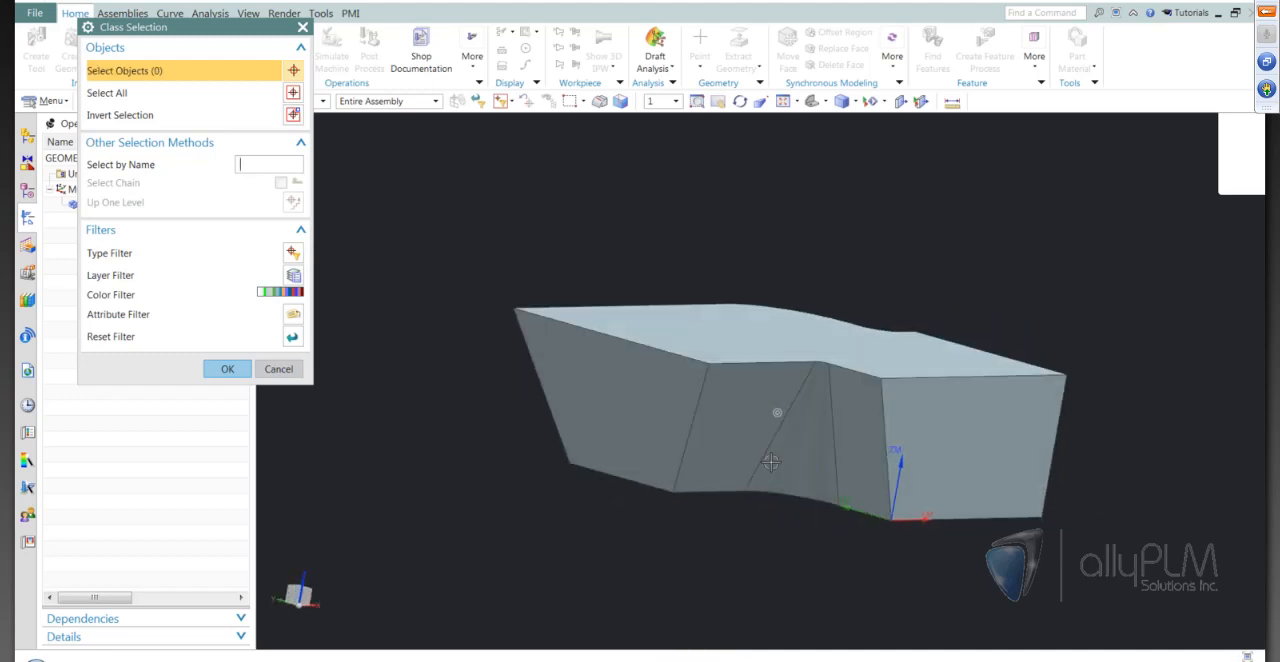
{"action": "middle_click_drag", "start_coordinate": [554, 440], "coordinate": [990, 423]}
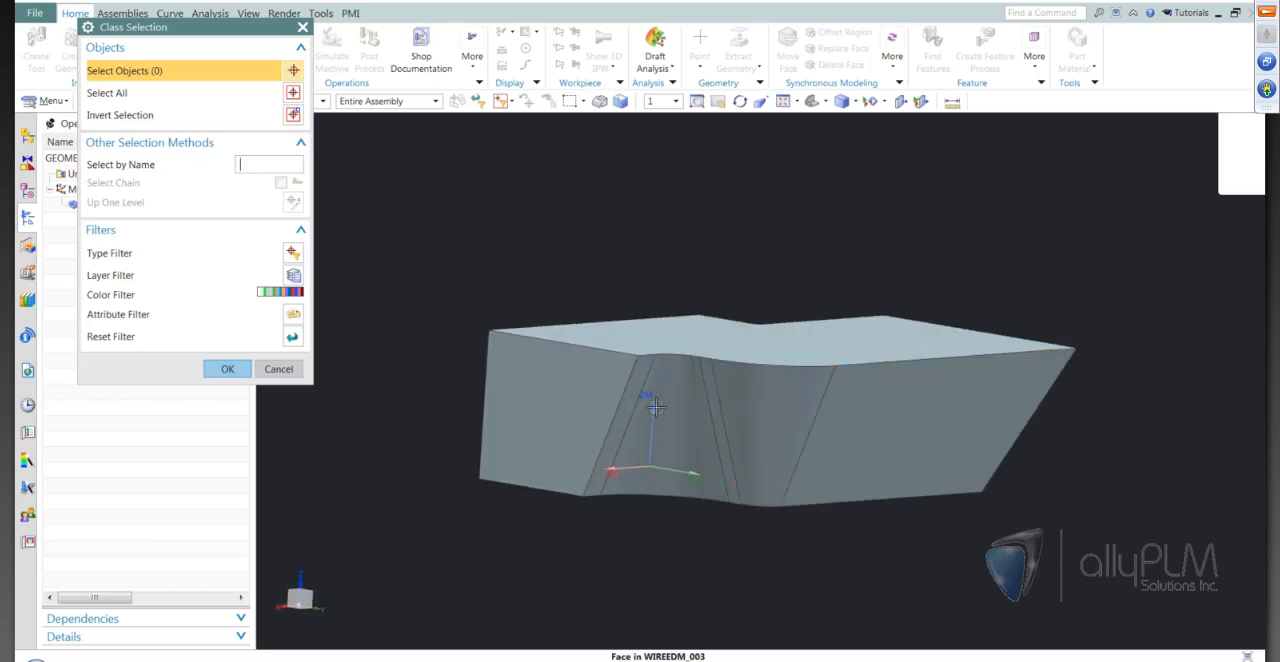
{"action": "middle_click_drag", "start_coordinate": [868, 474], "coordinate": [743, 317]}
{"action": "left_click", "coordinate": [745, 317]}
{"action": "middle_click_drag", "start_coordinate": [1096, 315], "coordinate": [866, 466]}
{"action": "left_click", "coordinate": [1000, 466]}
{"action": "middle_click_drag", "start_coordinate": [1000, 466], "coordinate": [1040, 450]}
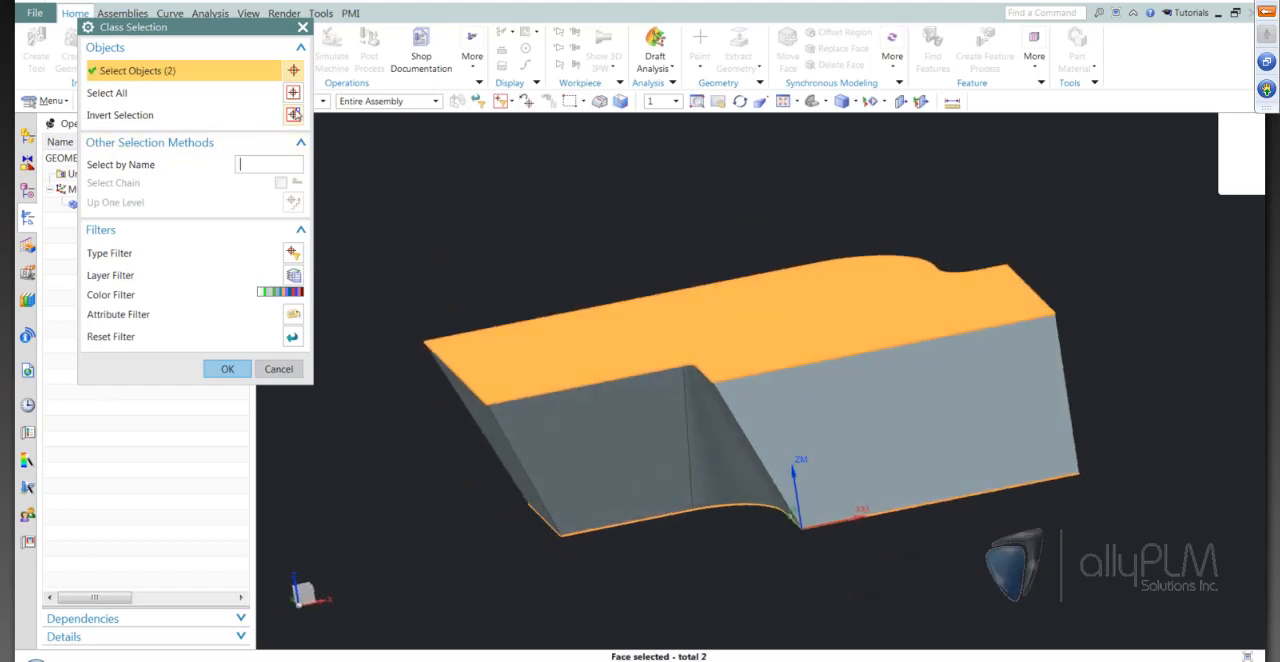
{"action": "left_click", "coordinate": [293, 115]}
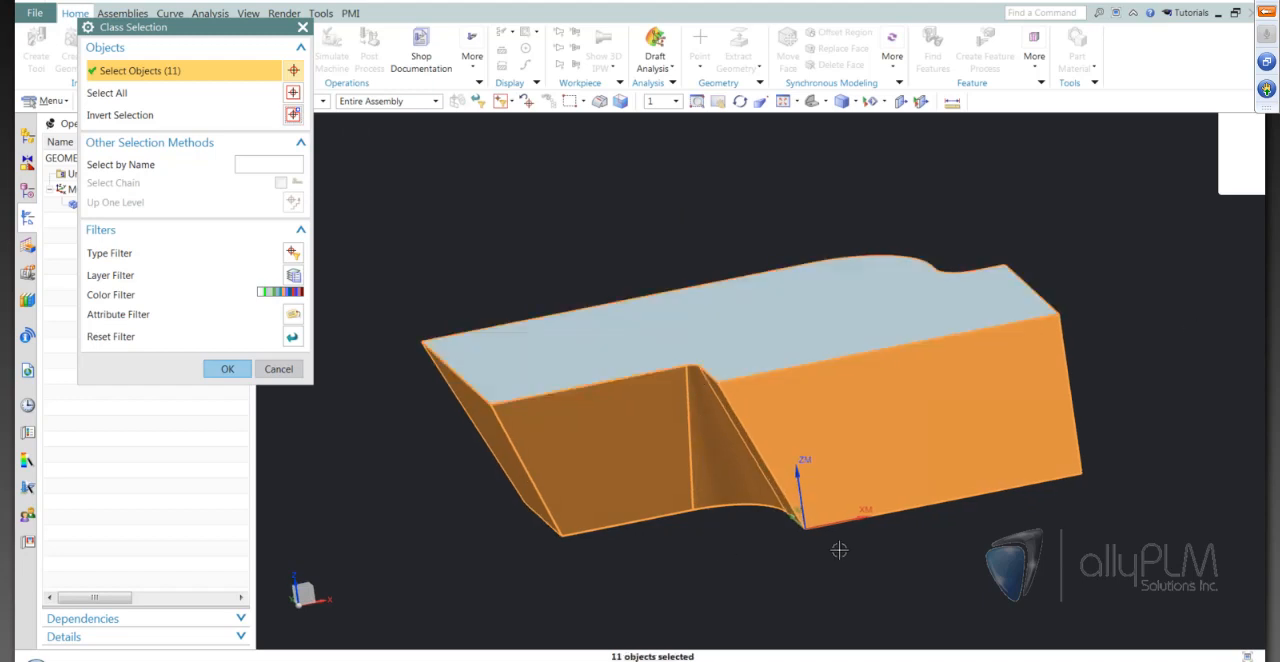
{"action": "middle_click_drag", "start_coordinate": [1084, 499], "coordinate": [1017, 518]}
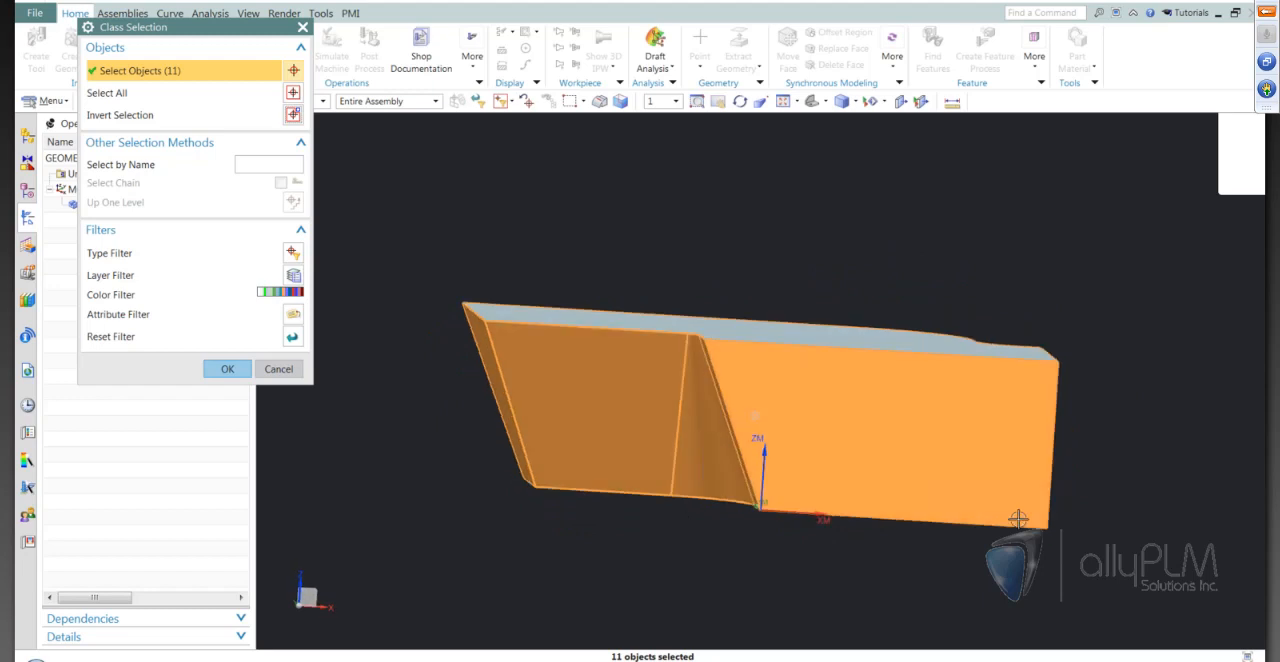
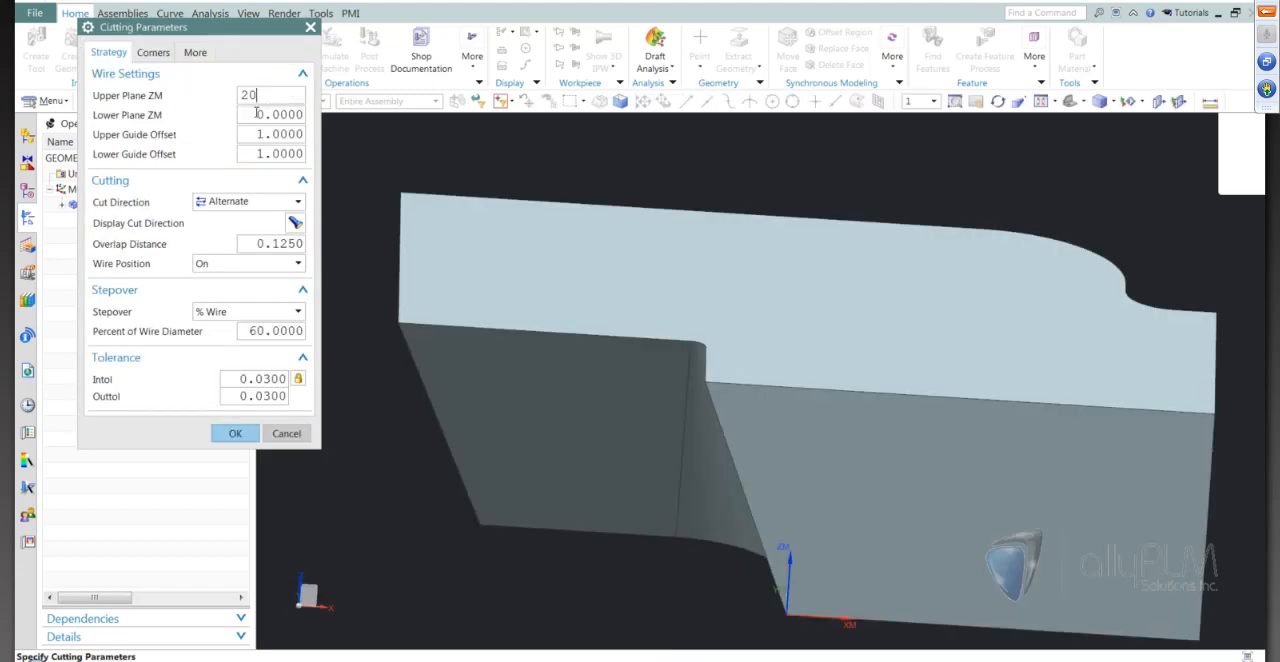
Set the external trim's wire position to Tanto in the cutting parameters and generate the tool path
{"action": "left_click", "coordinate": [256, 114]}
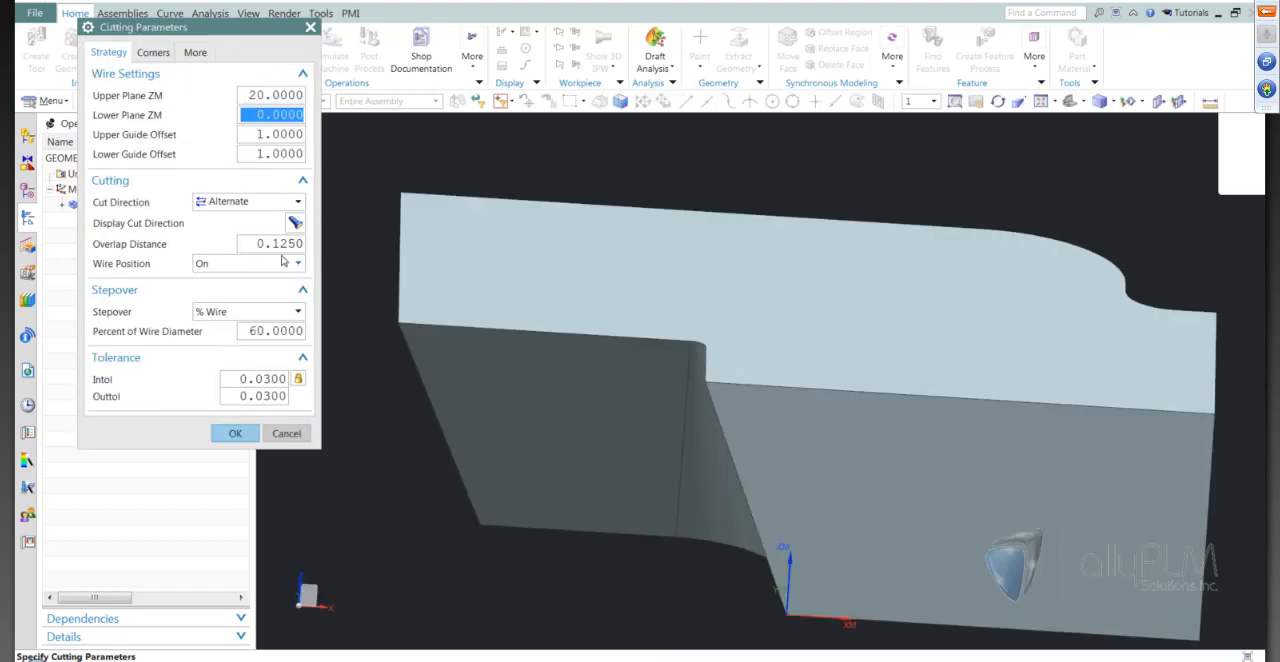
{"action": "left_click", "coordinate": [247, 267]}
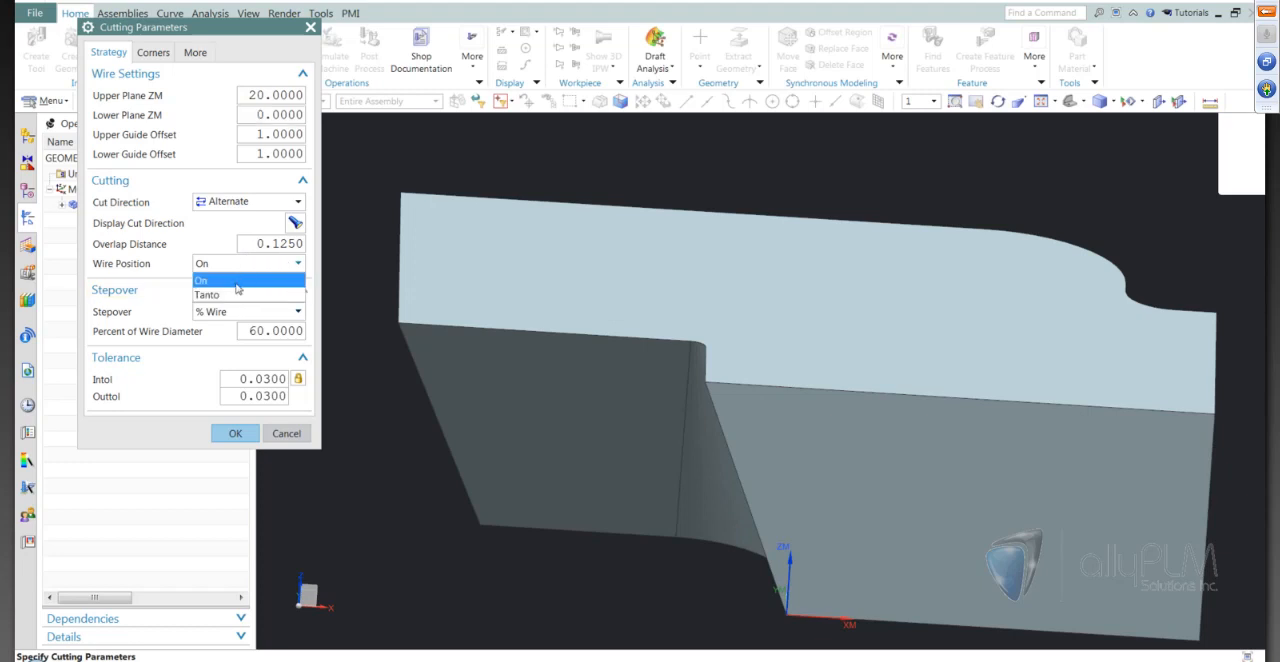
{"action": "left_click", "coordinate": [239, 289]}
{"action": "left_click", "coordinate": [234, 434]}
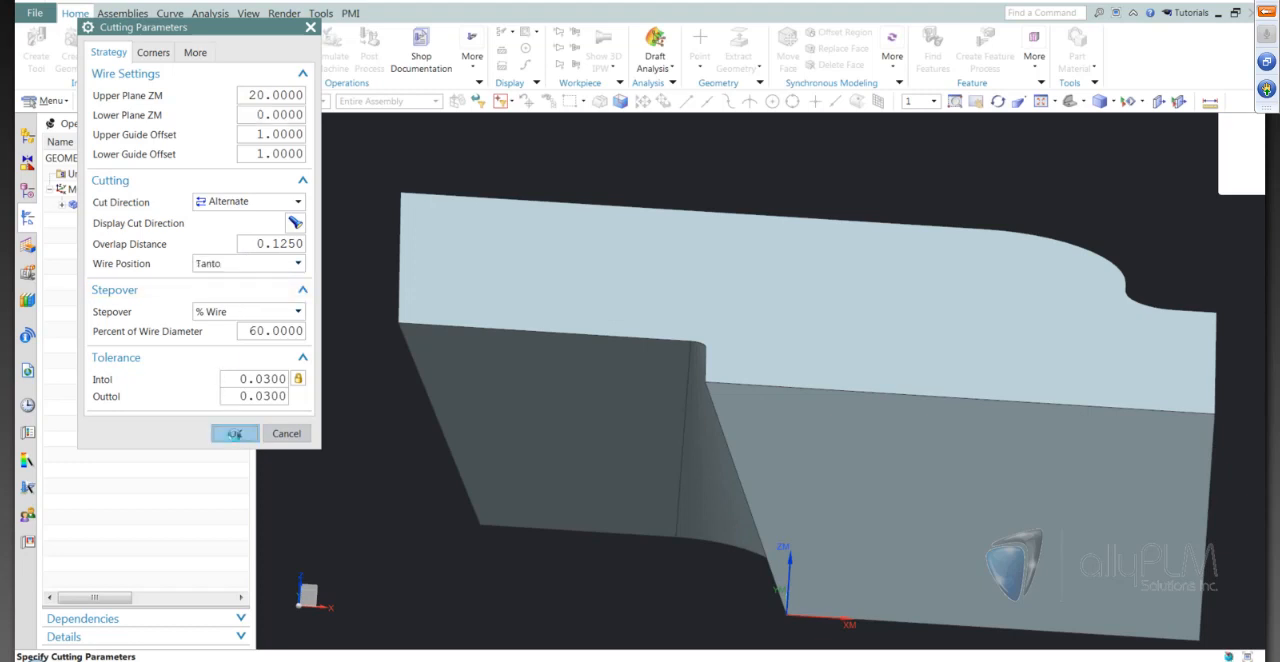
{"action": "left_click", "coordinate": [163, 490]}
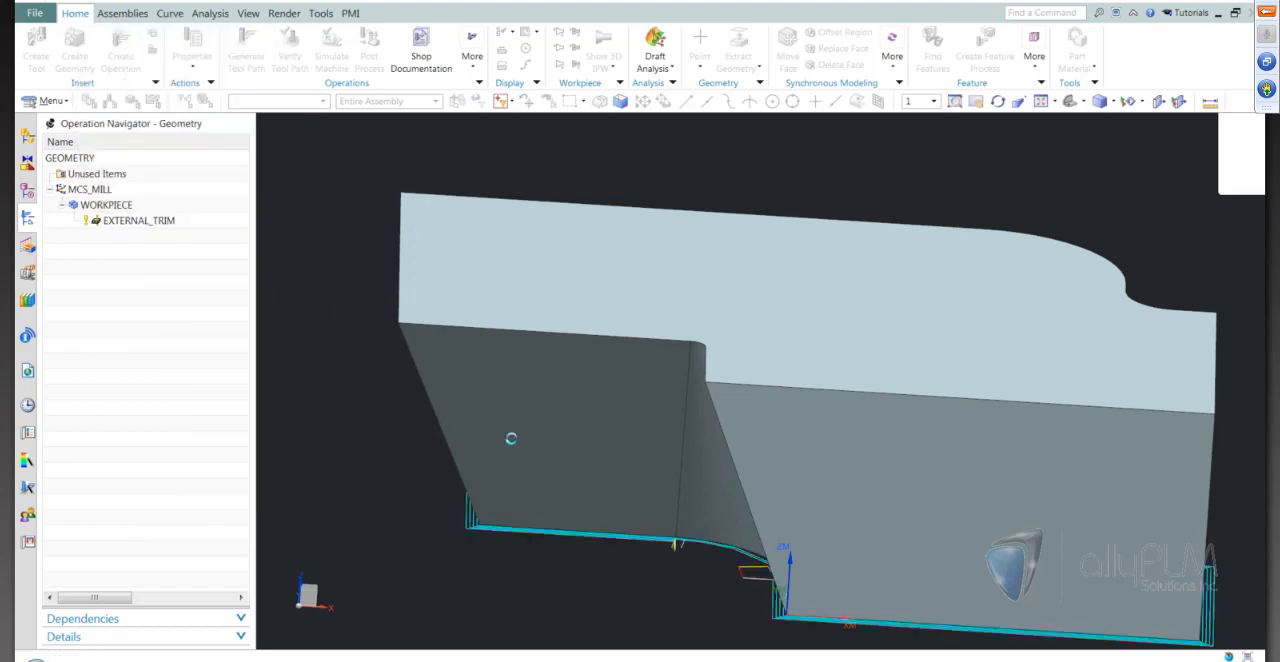
Replay the external trim tool path at animation speed 3, viewing the part from several angles, and cancel the operation
{"action": "mouse_move", "coordinate": [834, 560]}
{"action": "middle_mouse_down"}
{"action": "mouse_move", "coordinate": [826, 540]}
{"action": "mouse_move", "coordinate": [841, 568]}
{"action": "middle_mouse_up"}
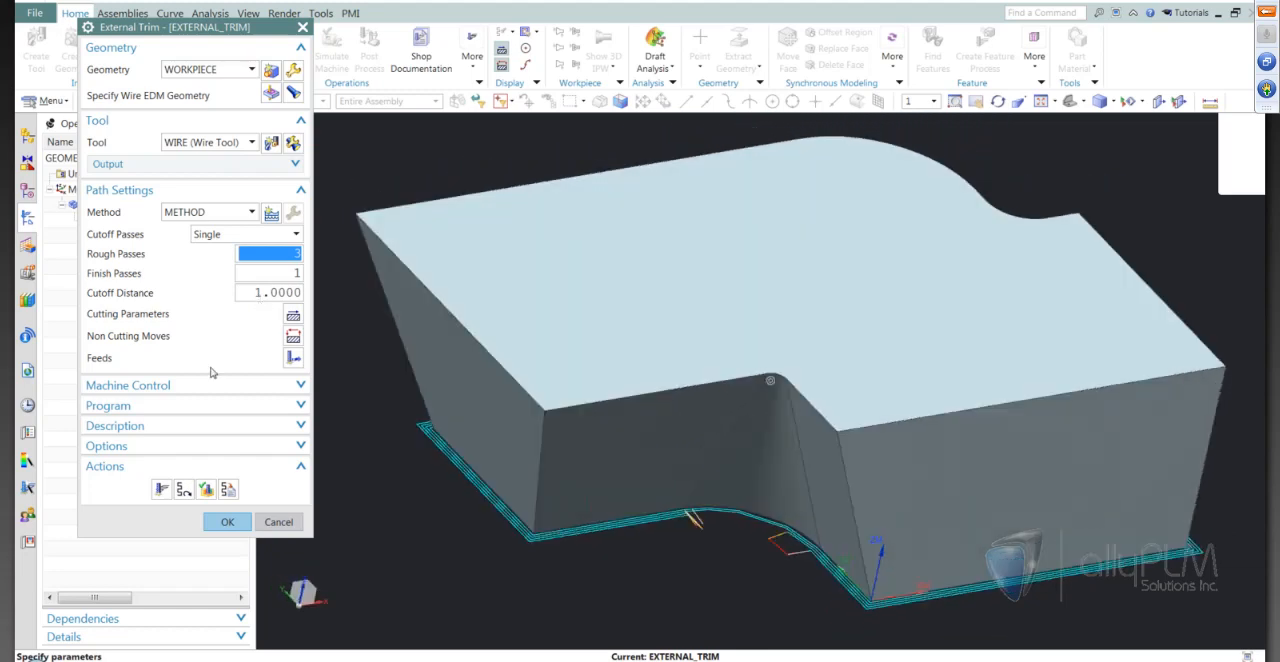
{"action": "left_click", "coordinate": [210, 492]}
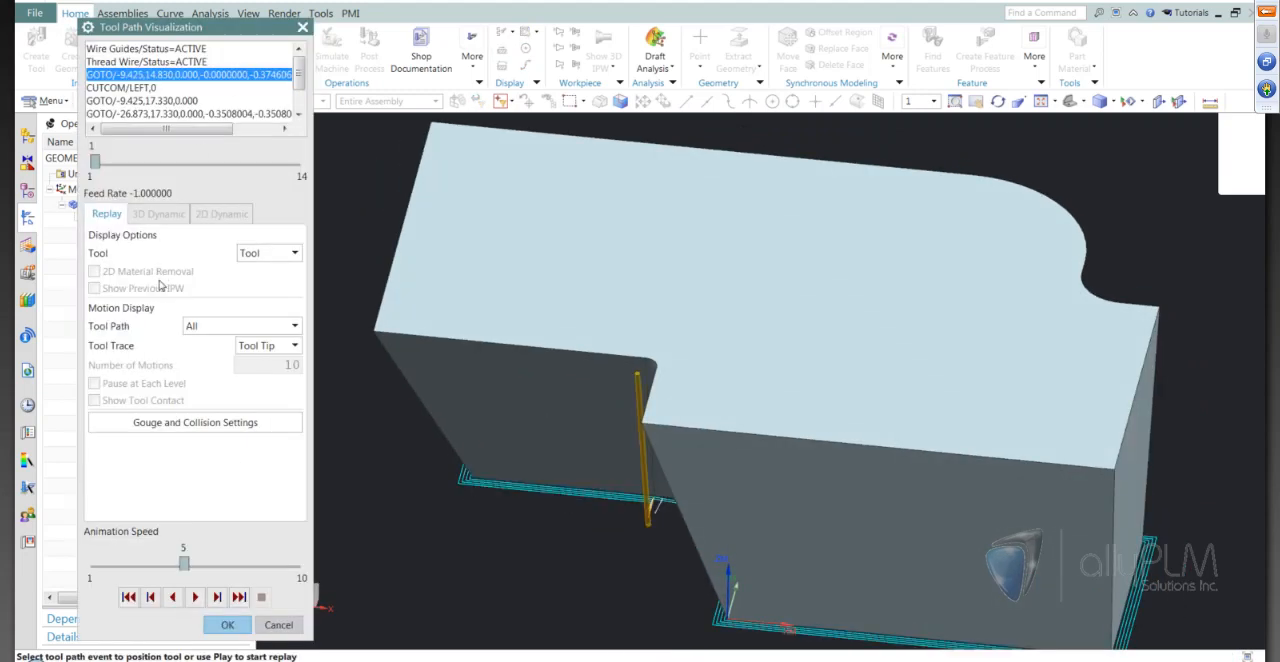
{"action": "left_click", "coordinate": [197, 598]}
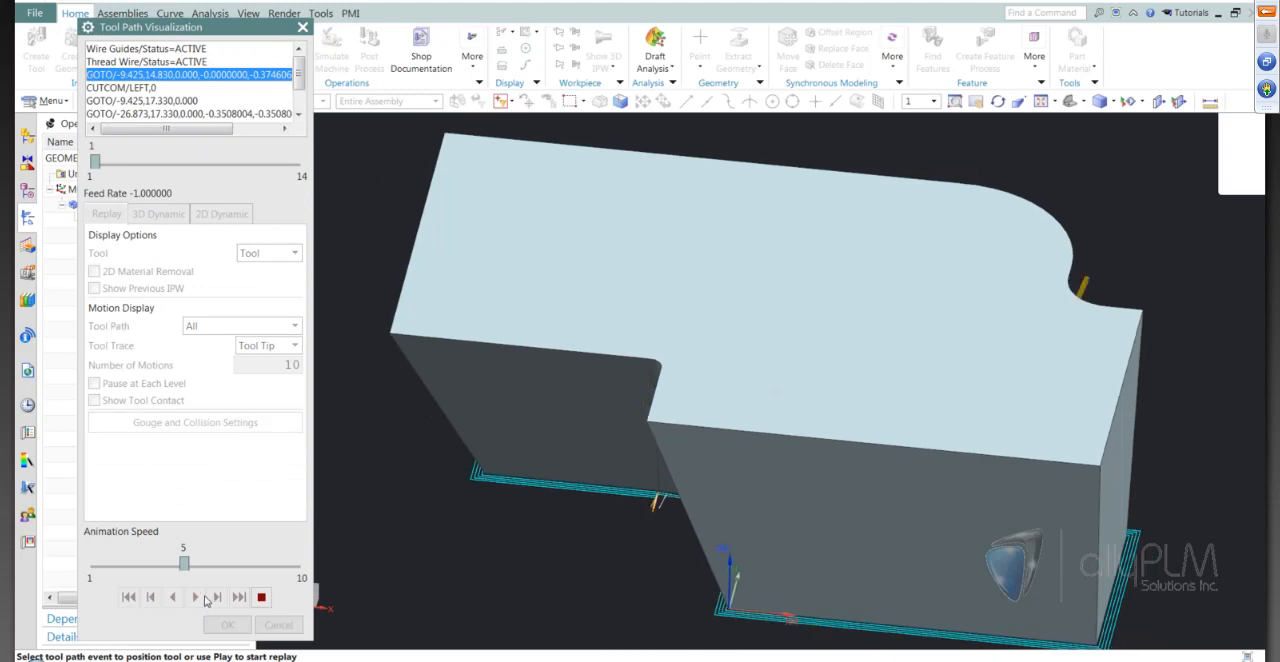
{"action": "left_click", "coordinate": [103, 572]}
{"action": "left_click", "coordinate": [103, 572]}
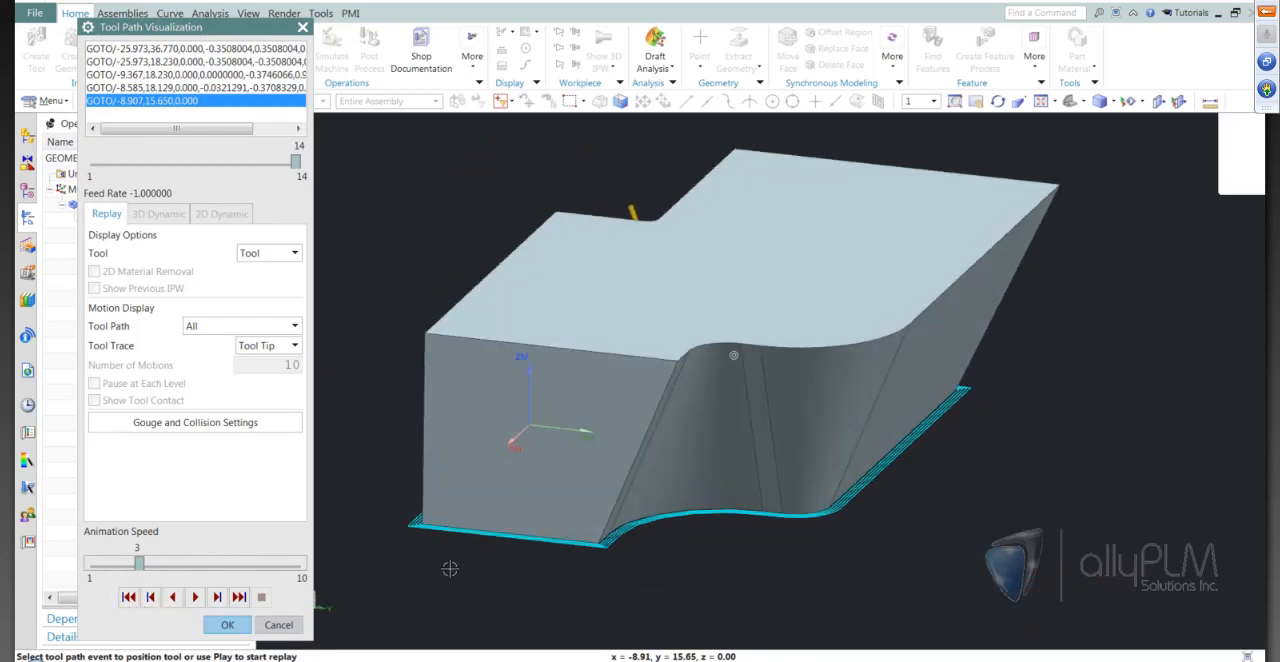
{"action": "left_click", "coordinate": [227, 624]}
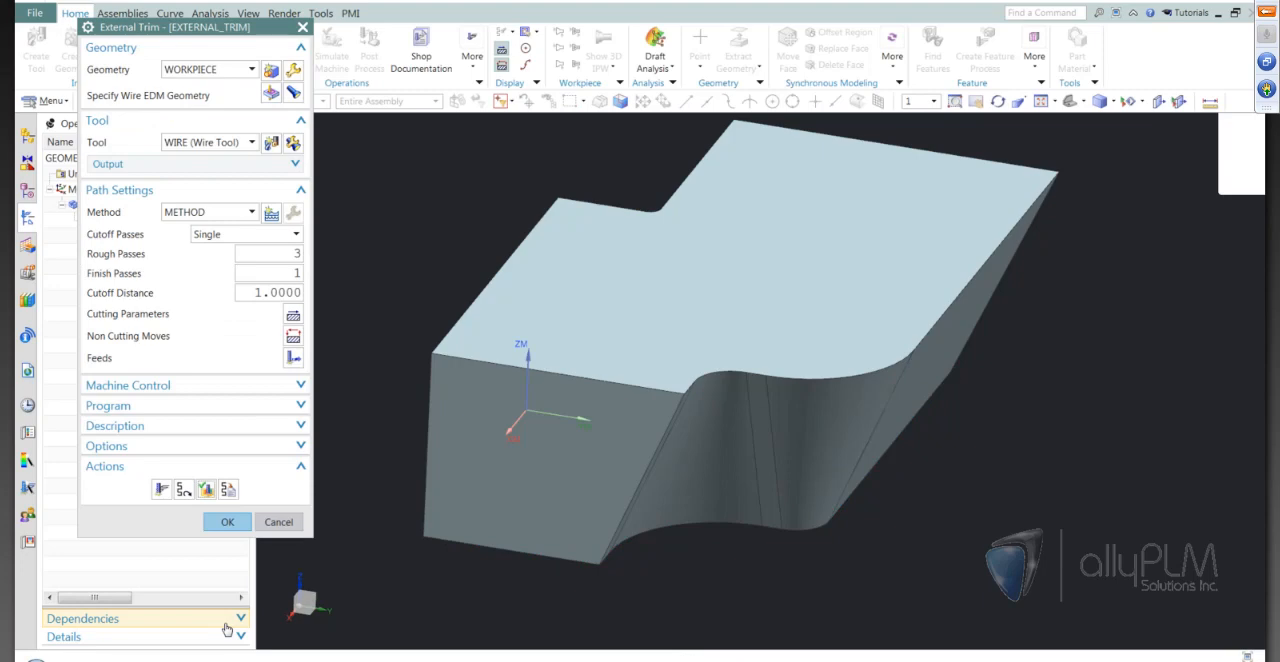
{"action": "left_click", "coordinate": [278, 522]}
Close all open parts while keeping the session running
{"action": "mouse_move", "coordinate": [485, 475]}
{"action": "middle_mouse_down"}
{"action": "mouse_move", "coordinate": [814, 423]}
{"action": "mouse_move", "coordinate": [915, 440]}
{"action": "mouse_move", "coordinate": [934, 514]}
{"action": "mouse_move", "coordinate": [1053, 530]}
{"action": "mouse_move", "coordinate": [1037, 535]}
{"action": "middle_mouse_up"}
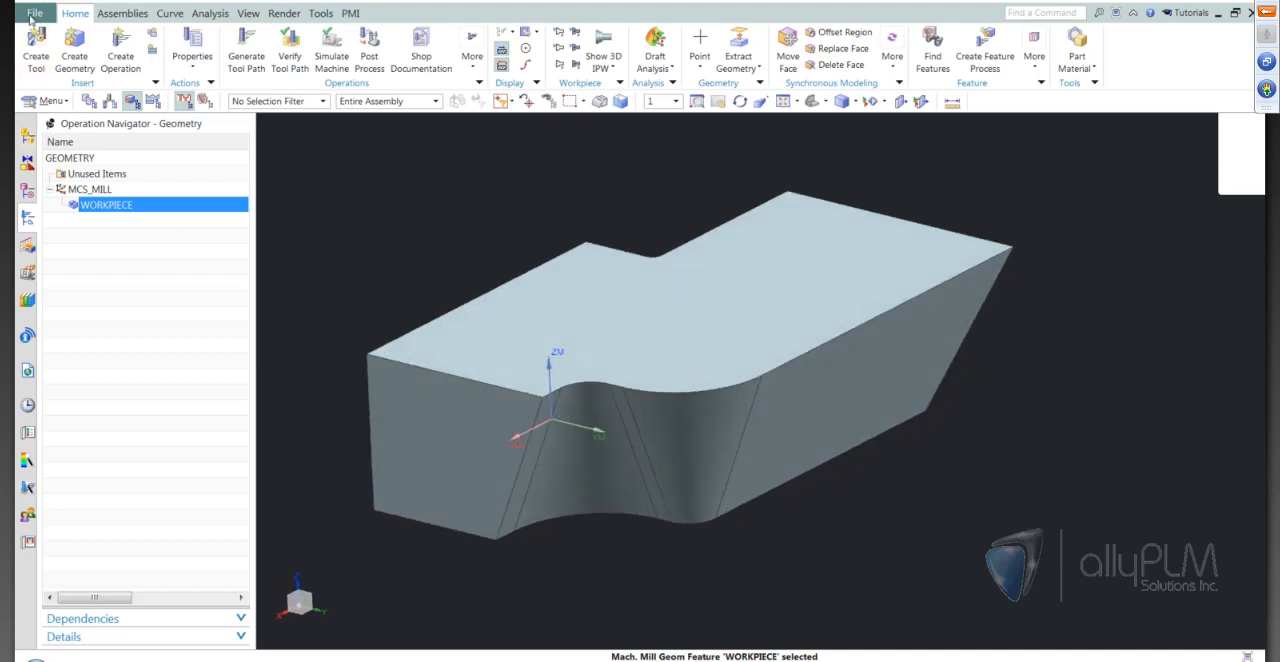
{"action": "left_click", "coordinate": [32, 17]}
{"action": "mouse_move", "coordinate": [68, 69]}
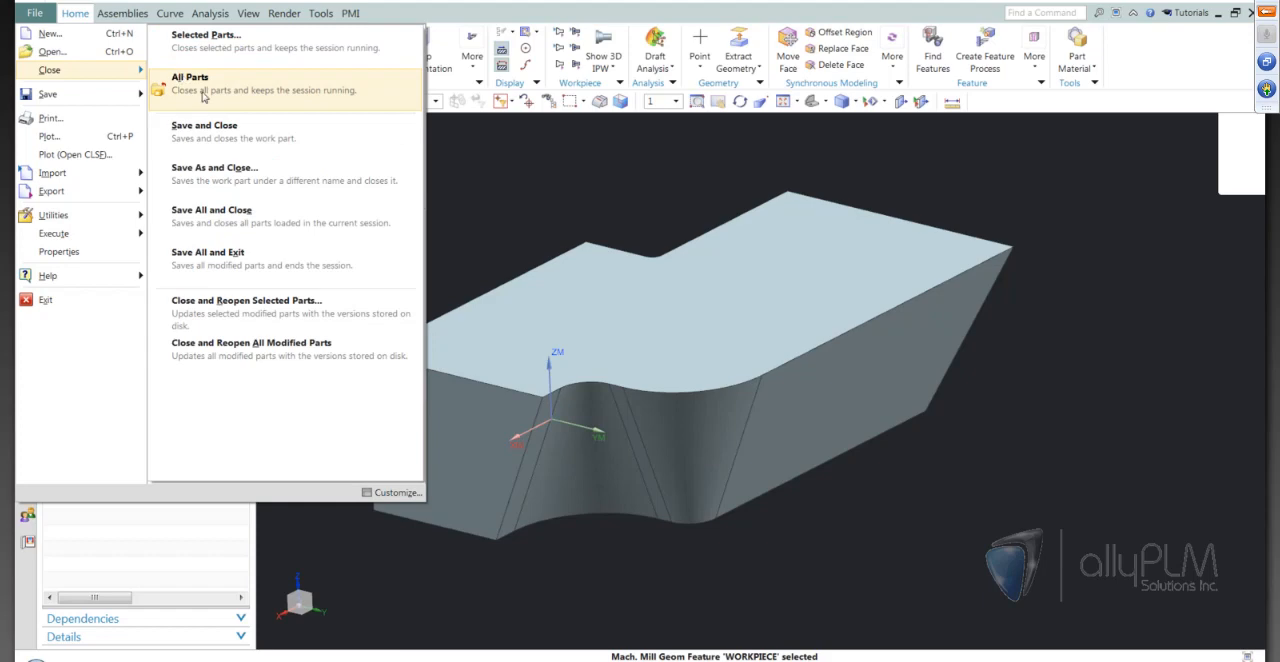
{"action": "left_click", "coordinate": [203, 95]}
{"action": "left_click", "coordinate": [638, 367]}
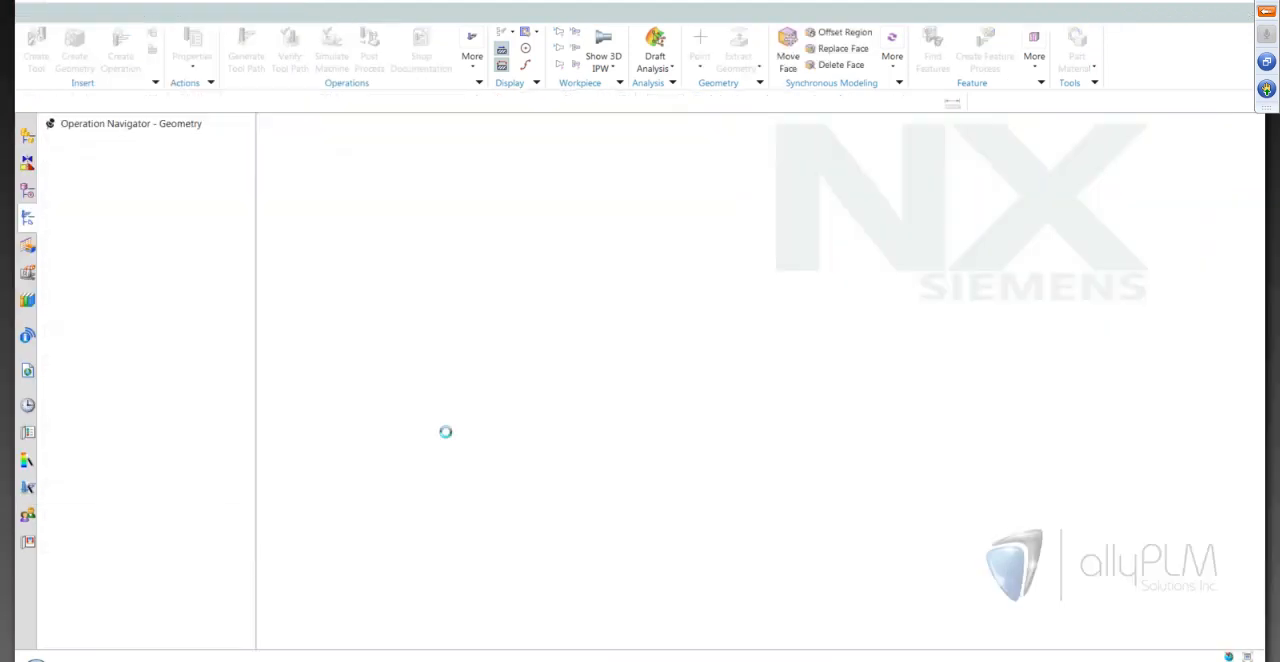
Open wireEDM_005_setup_1.prt from the Lunch Bytes-Wire EDM folder and view the whole plate with its stepped front profile from an angle
{"action": "left_click", "coordinate": [59, 42]}
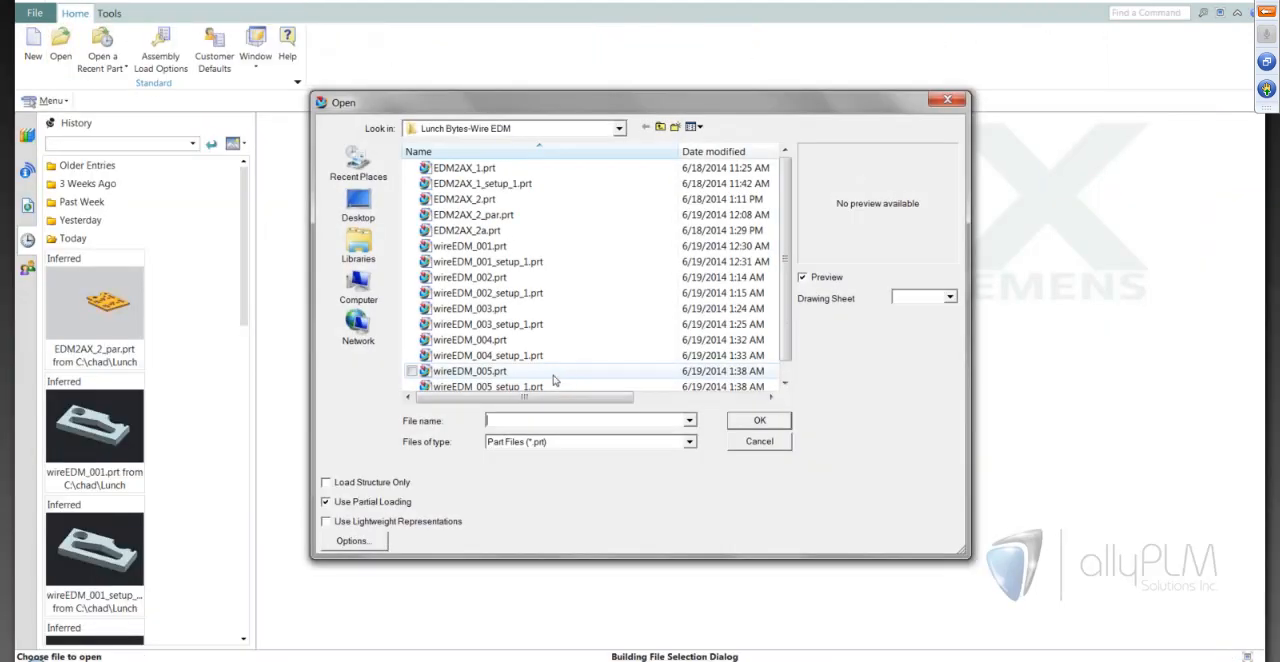
{"action": "scroll", "coordinate": [547, 350], "scroll_direction": "down", "scroll_amount": 1}
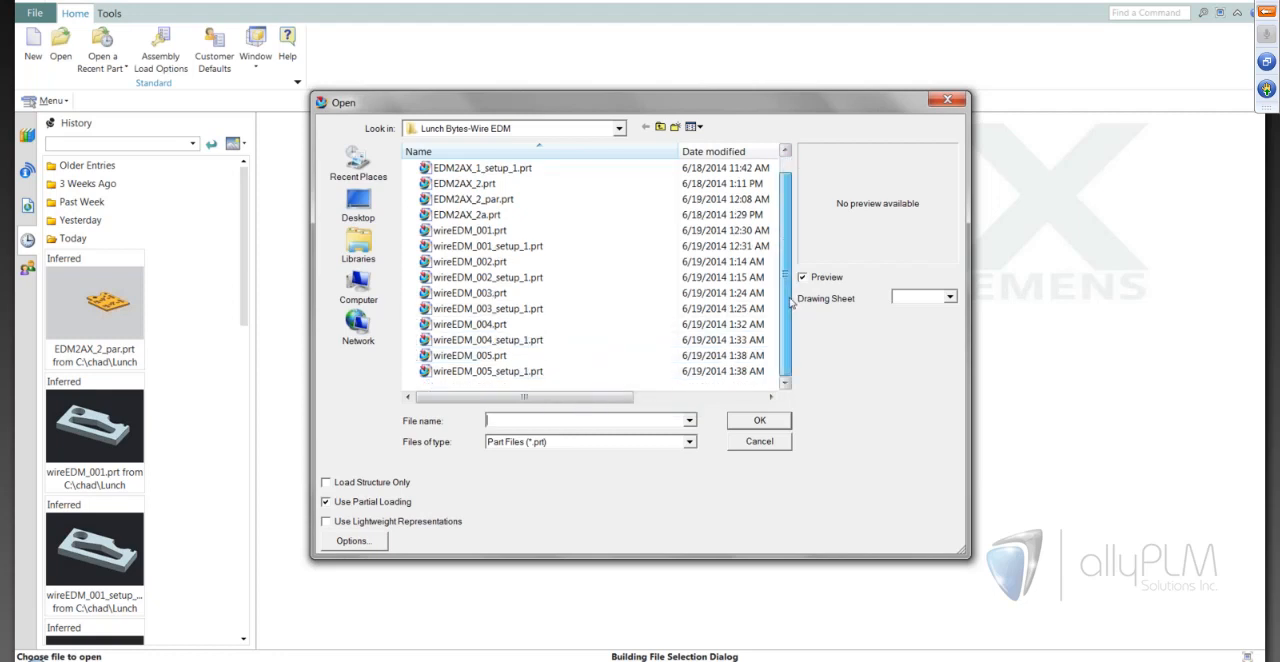
{"action": "left_click", "coordinate": [540, 371]}
{"action": "left_click", "coordinate": [777, 422]}
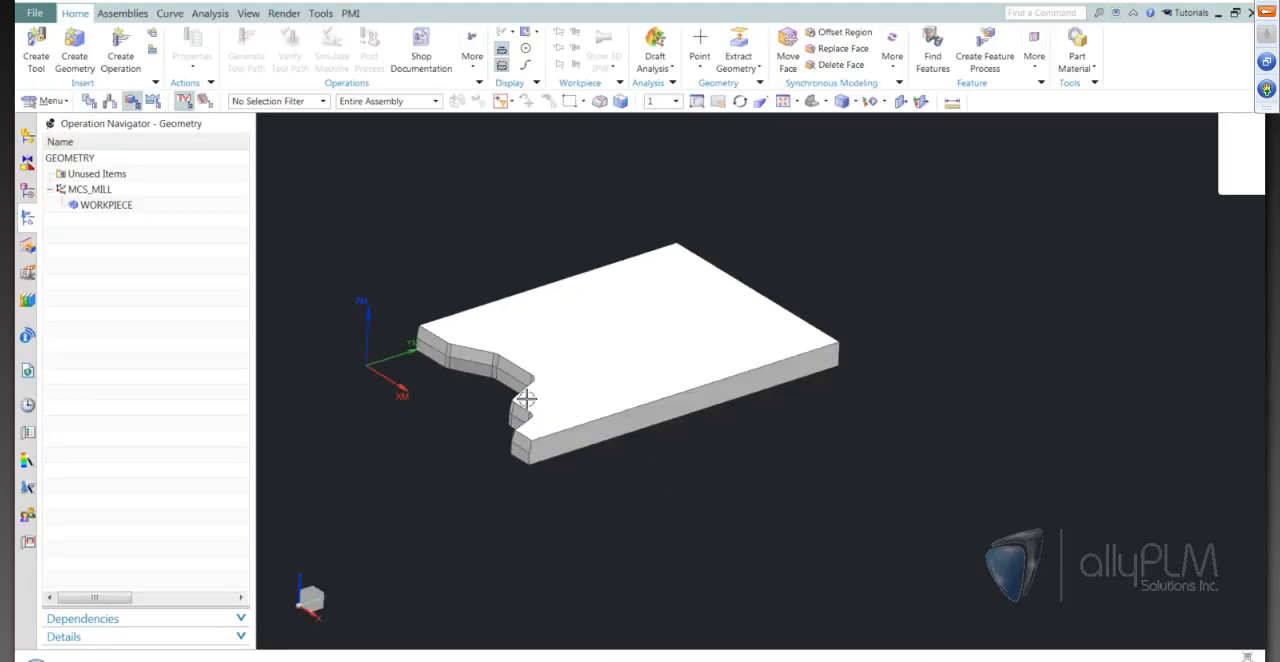
{"action": "middle_click_drag", "start_coordinate": [526, 398], "coordinate": [486, 413]}
{"action": "scroll", "coordinate": [702, 568], "scroll_direction": "up", "scroll_amount": 4}
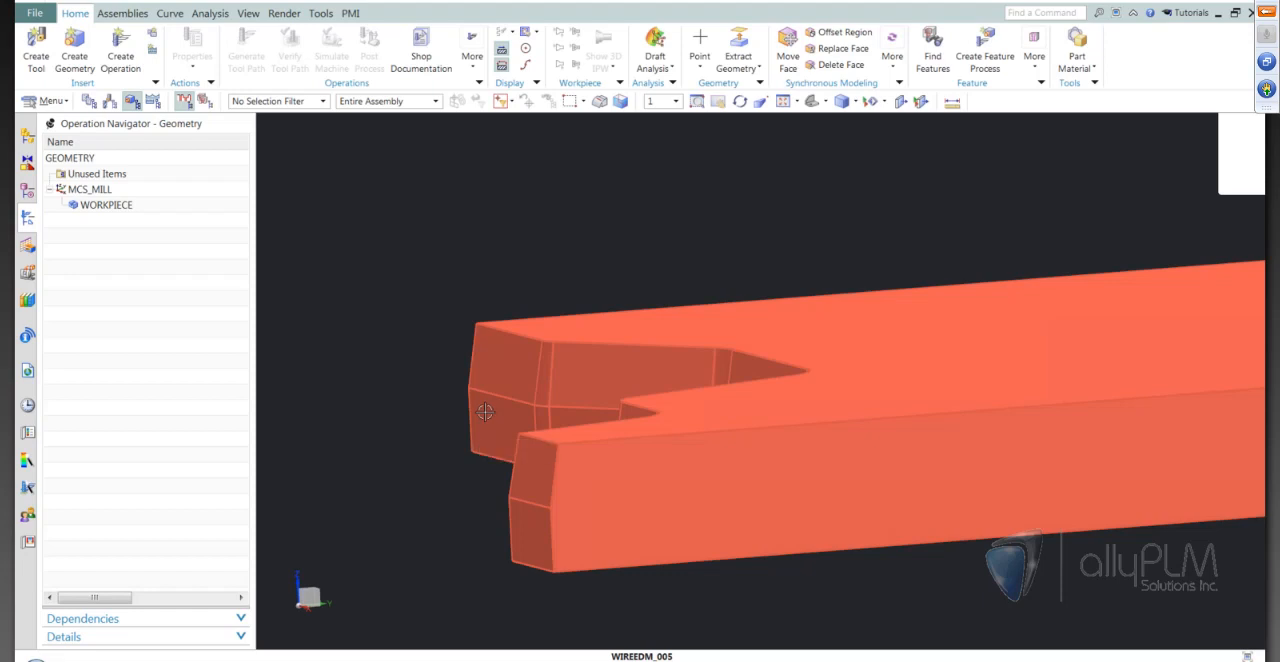
{"action": "key", "text": "Home"}
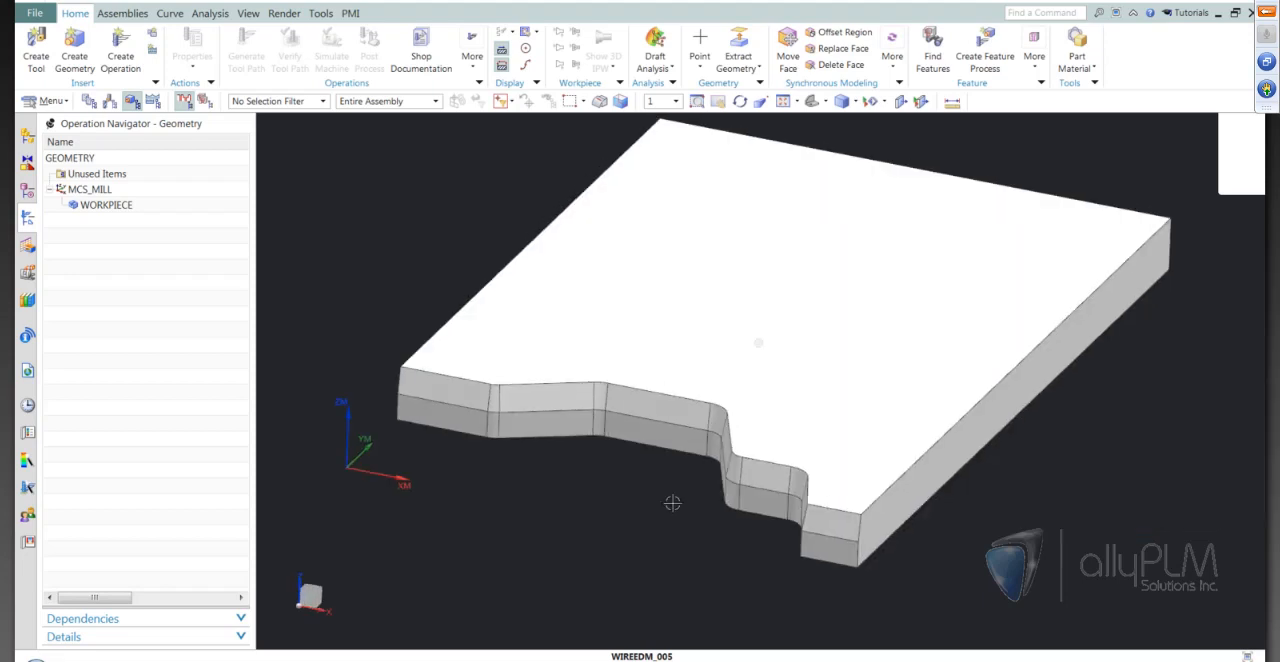
{"action": "key", "text": "ctrl+f"}
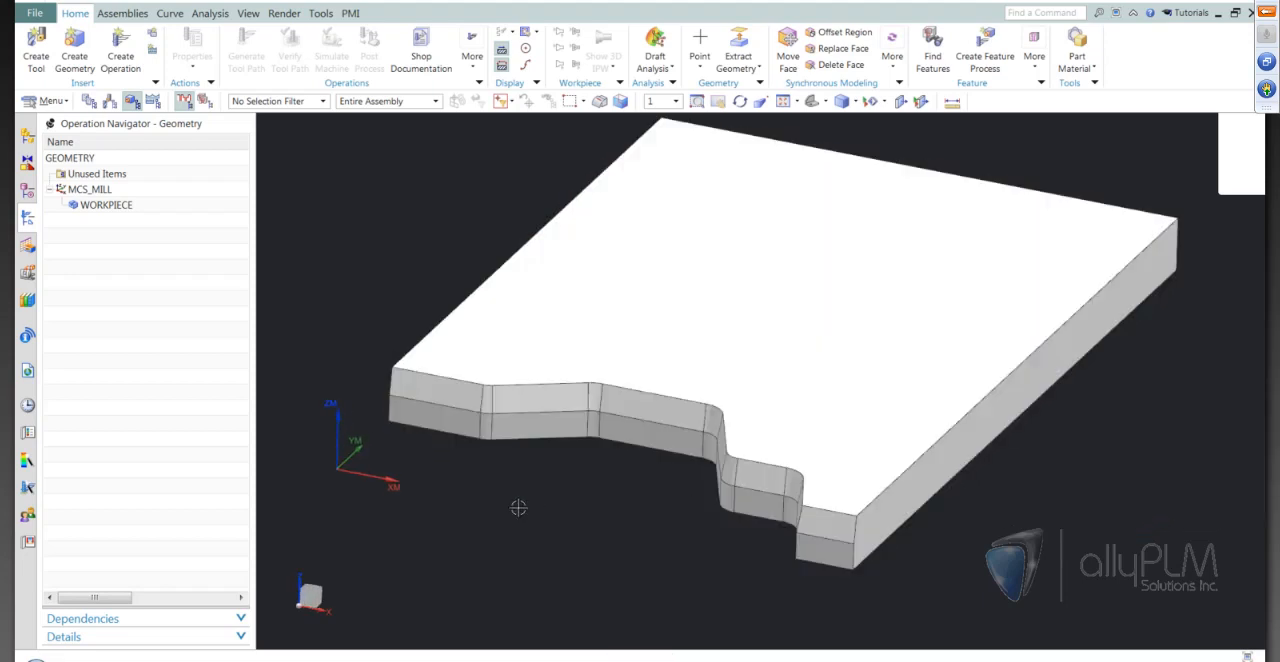
{"action": "key", "text": "ctrl+f"}
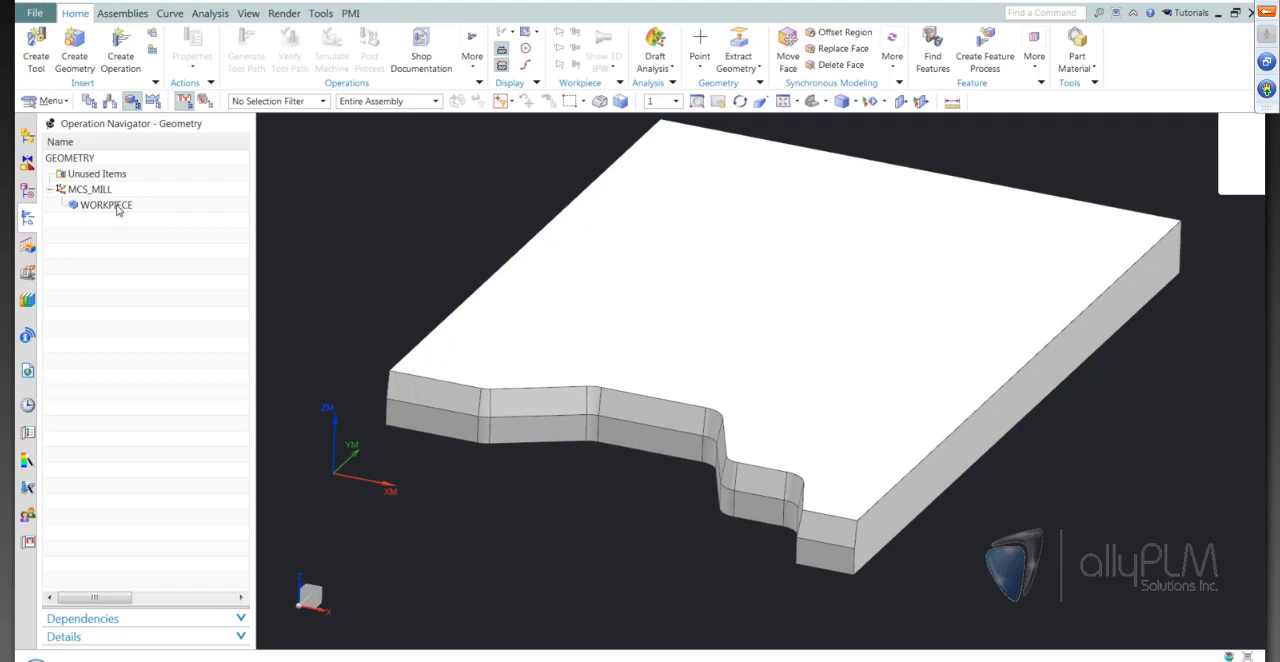
Specify the plate body as the part geometry of WORKPIECE
{"action": "double_click", "coordinate": [110, 205]}
{"action": "left_click", "coordinate": [270, 70]}
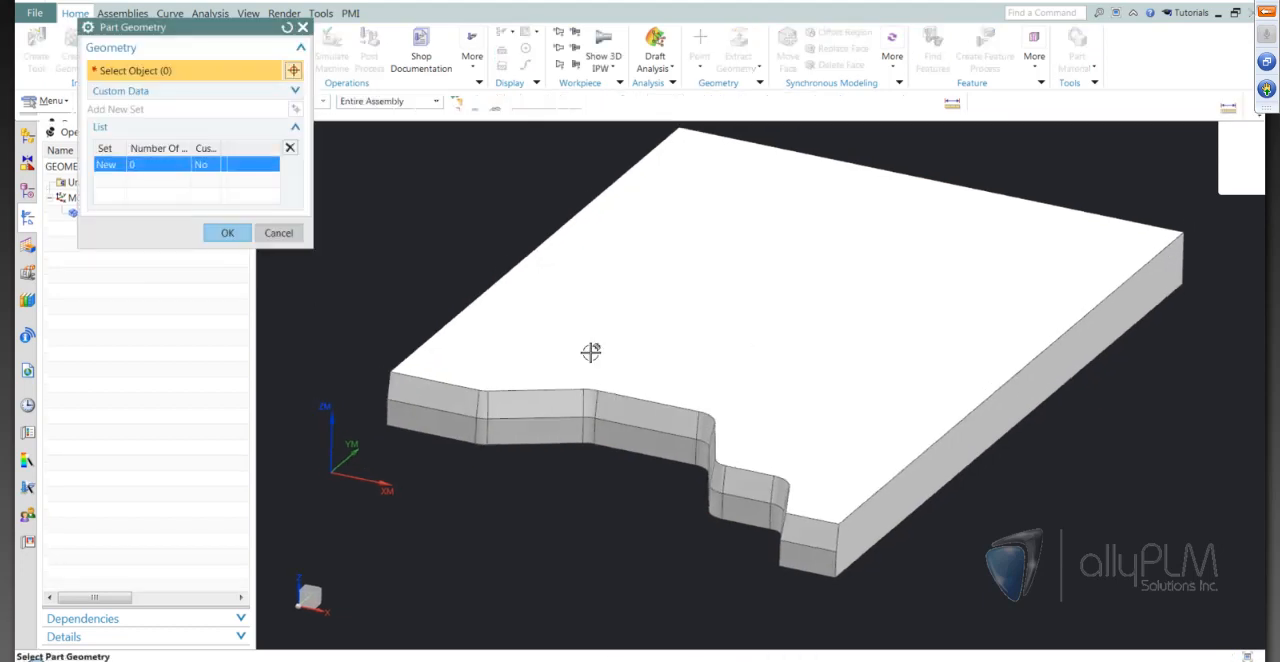
{"action": "left_click", "coordinate": [585, 349]}
{"action": "left_click", "coordinate": [227, 232]}
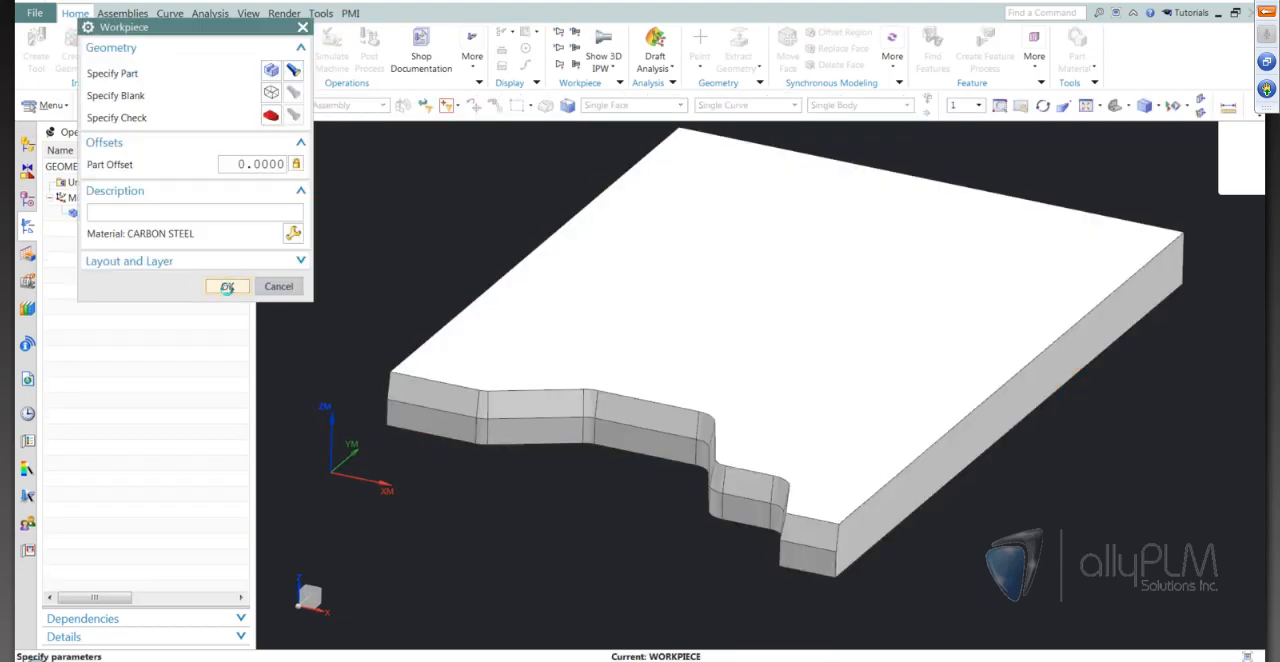
{"action": "left_click", "coordinate": [227, 287]}
Create a wire_edm OPEN_PROFILE operation with program 1234, tool NONE, geometry WORKPIECE and method METHOD
{"action": "left_click", "coordinate": [120, 45]}
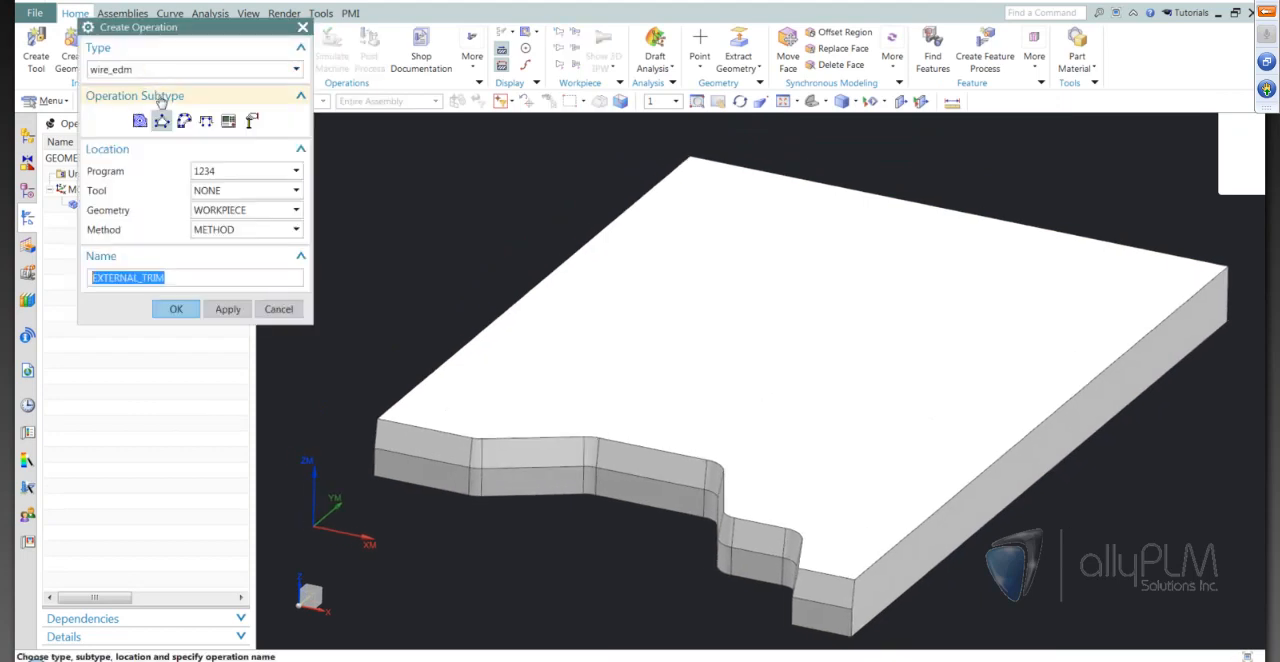
{"action": "left_click", "coordinate": [206, 121]}
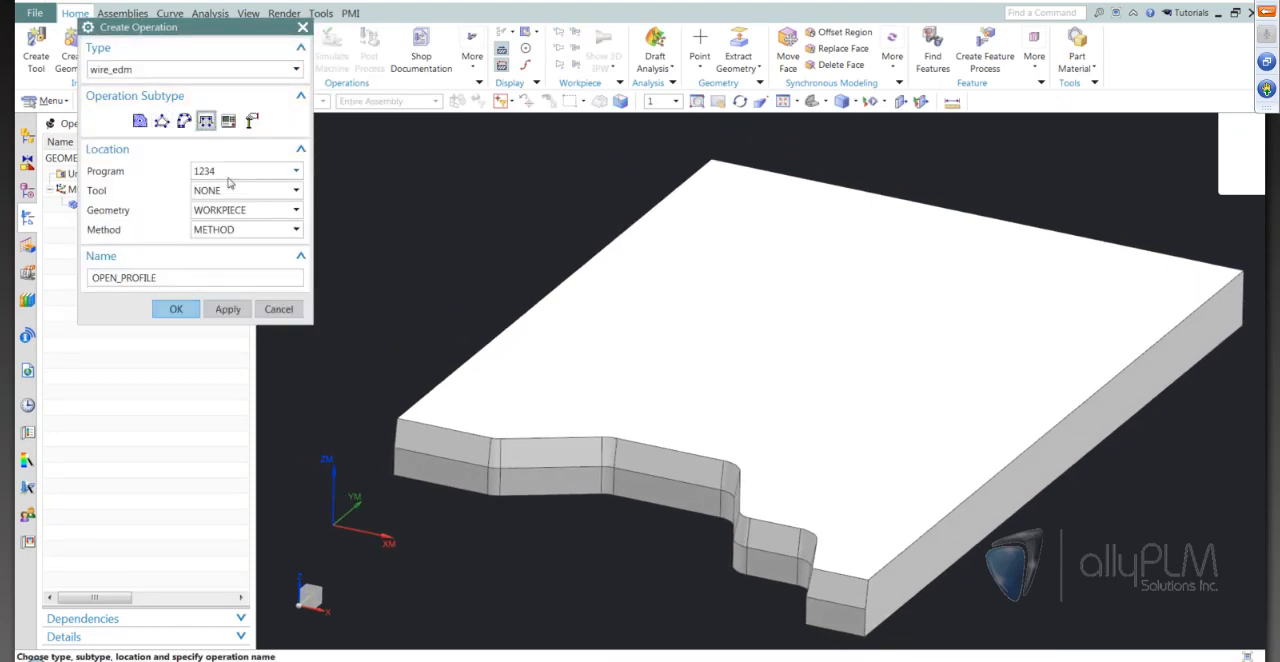
{"action": "left_click", "coordinate": [176, 309]}
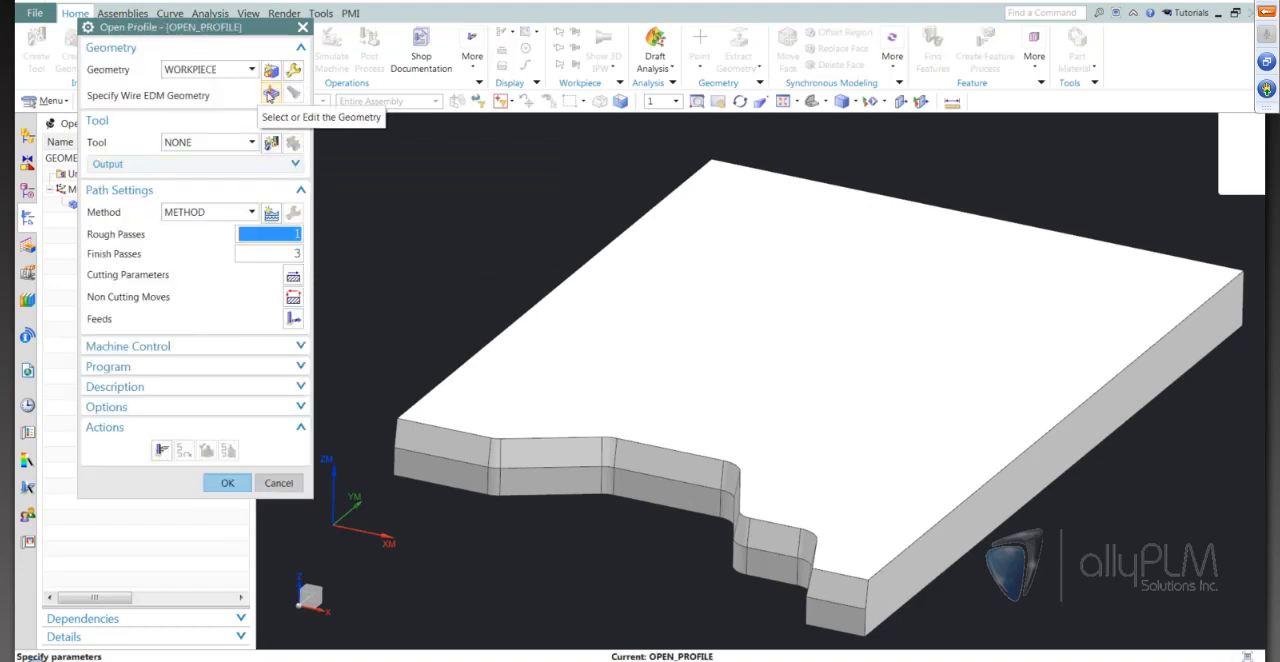
Specify the operation's wire EDM geometry as a curve boundary chained along the lower edges of the stepped front, with the material side on Right
{"action": "left_click", "coordinate": [271, 94]}
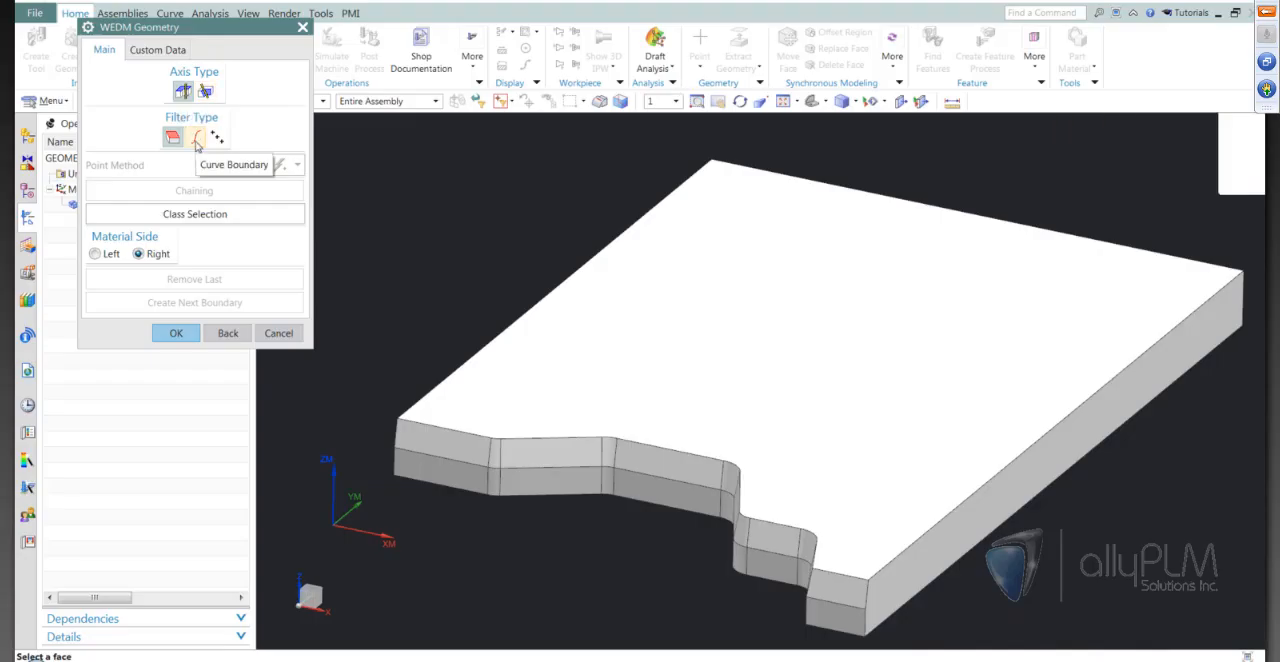
{"action": "left_click", "coordinate": [196, 141]}
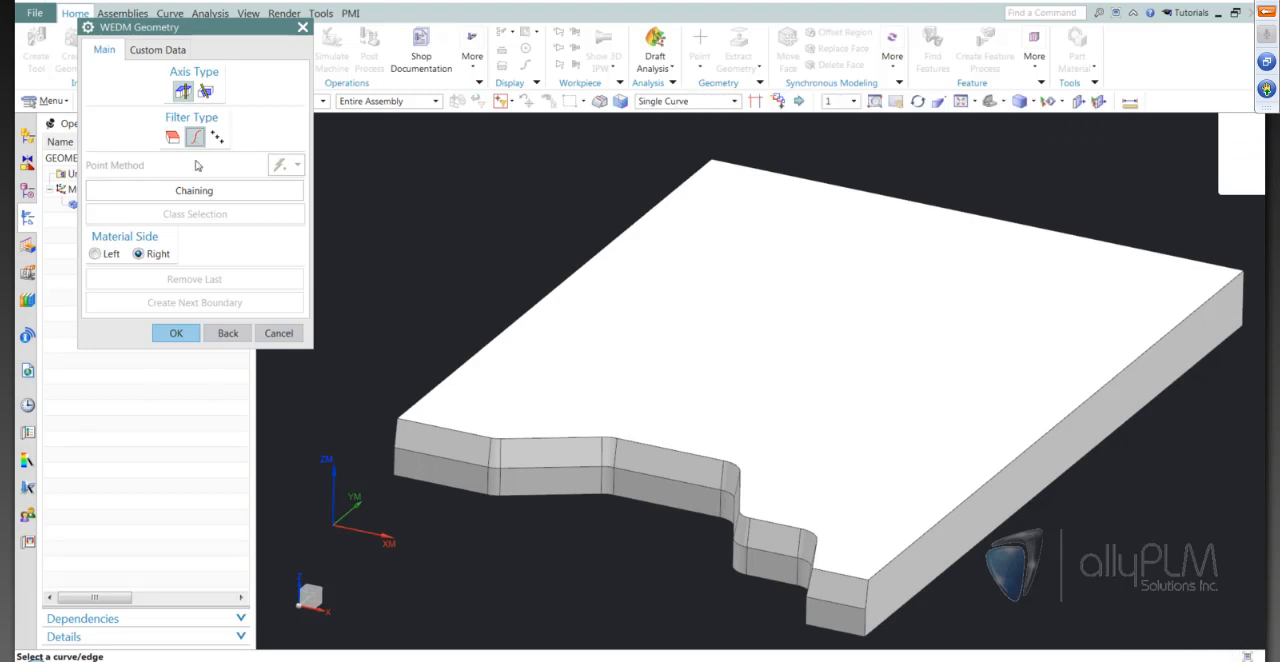
{"action": "left_click", "coordinate": [196, 194]}
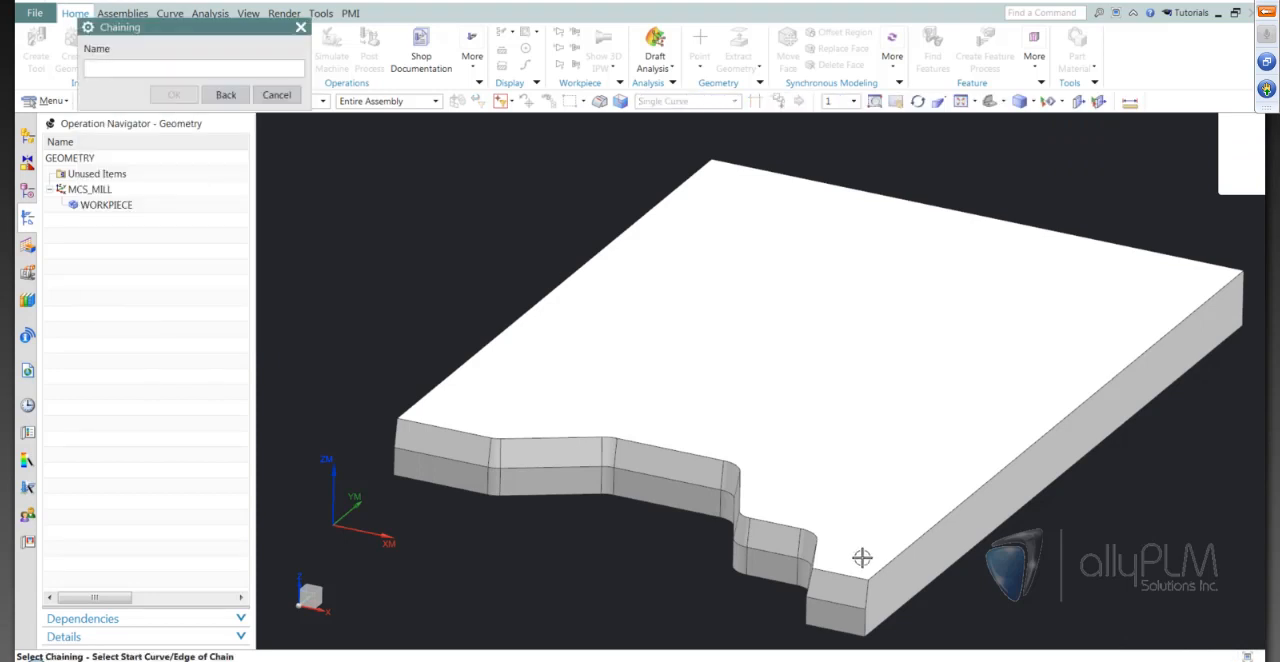
{"action": "scroll", "coordinate": [860, 570], "scroll_direction": "down", "scroll_amount": 1}
{"action": "left_click", "coordinate": [780, 508]}
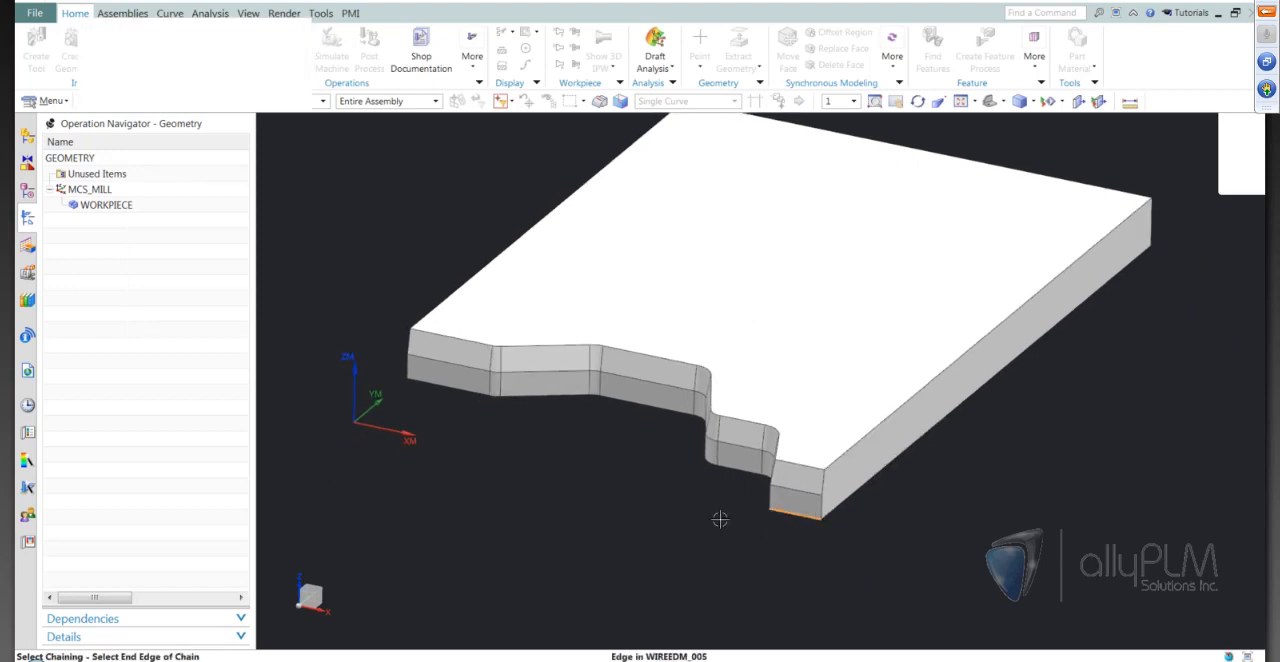
{"action": "left_click", "coordinate": [425, 392]}
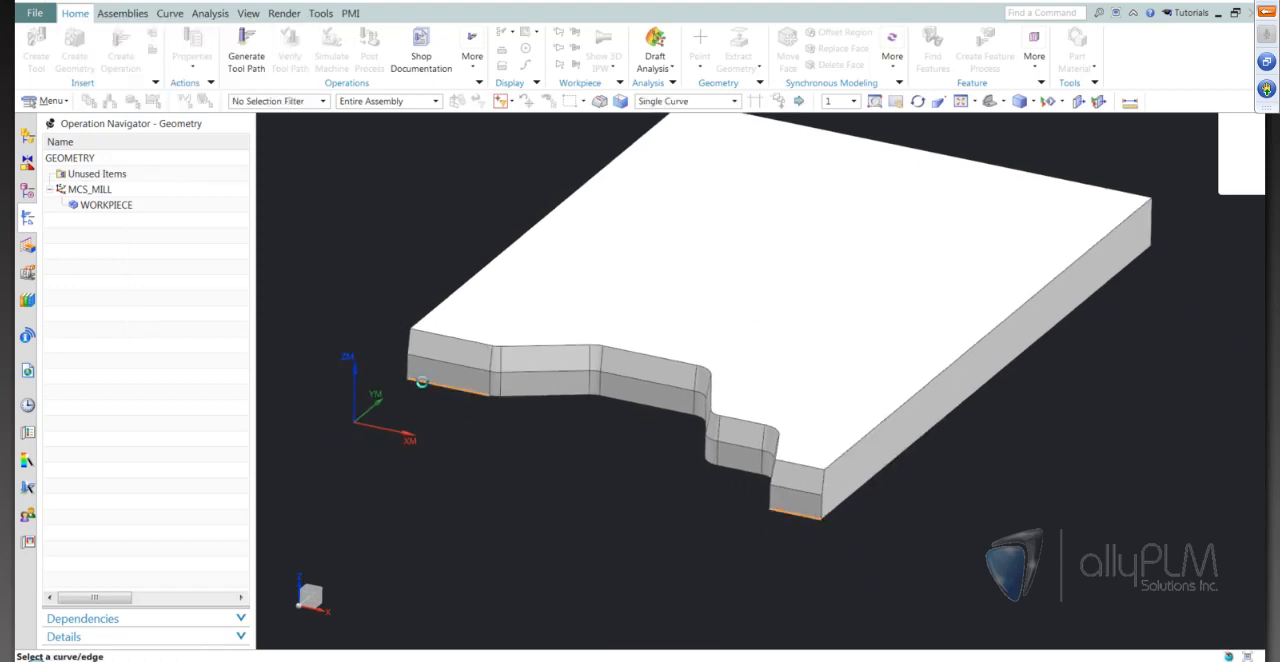
{"action": "middle_click_drag", "start_coordinate": [483, 505], "coordinate": [440, 490]}
{"action": "left_click", "coordinate": [176, 333]}
{"action": "middle_click_drag", "start_coordinate": [363, 465], "coordinate": [318, 458]}
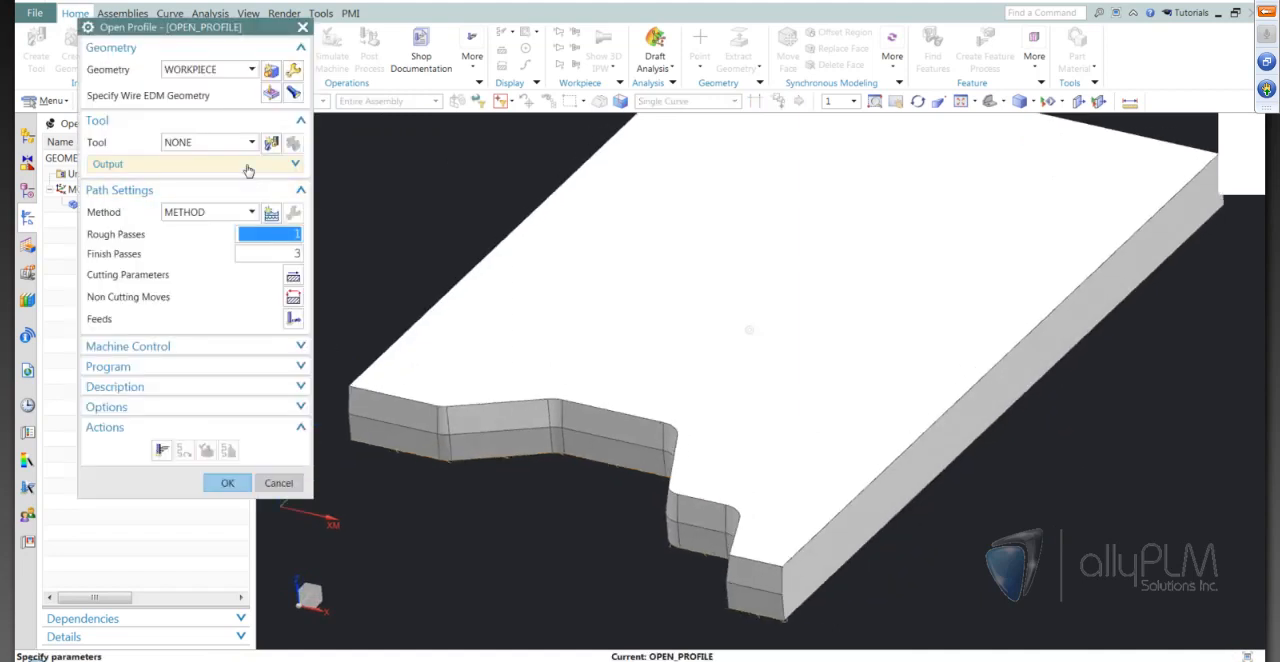
Create a wire_edm tool named WIRE under CARRIER for the operation and enter its diameter
{"action": "left_click", "coordinate": [271, 144]}
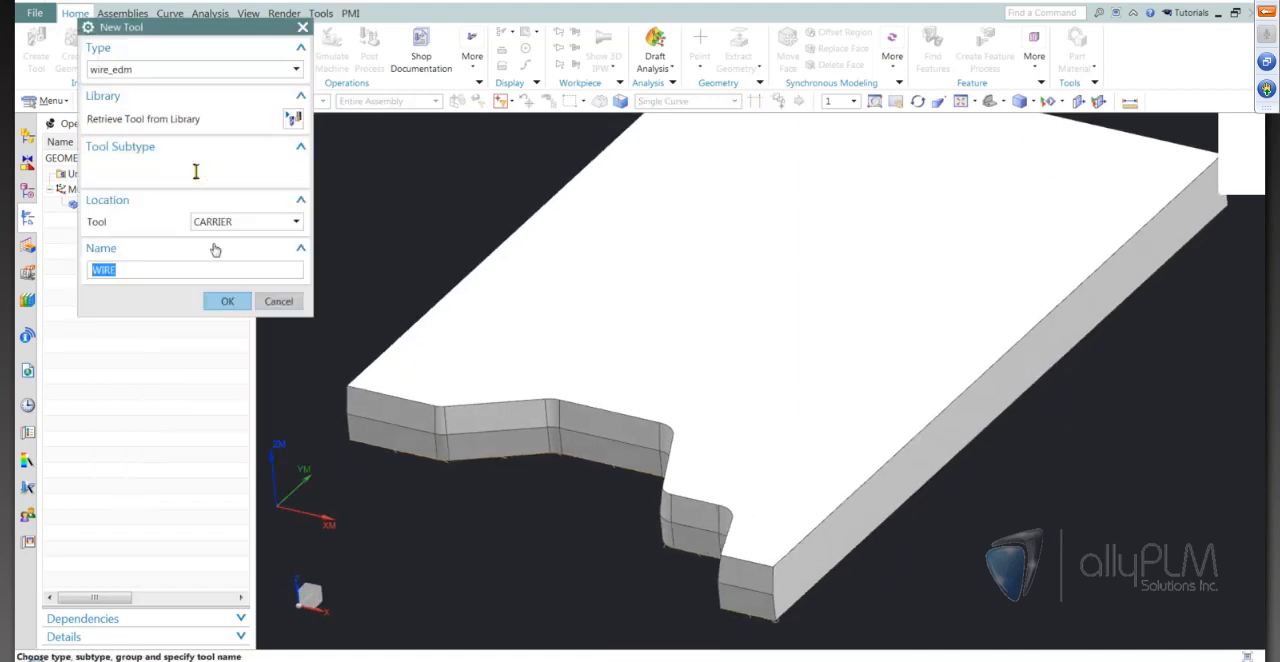
{"action": "left_click", "coordinate": [220, 302]}
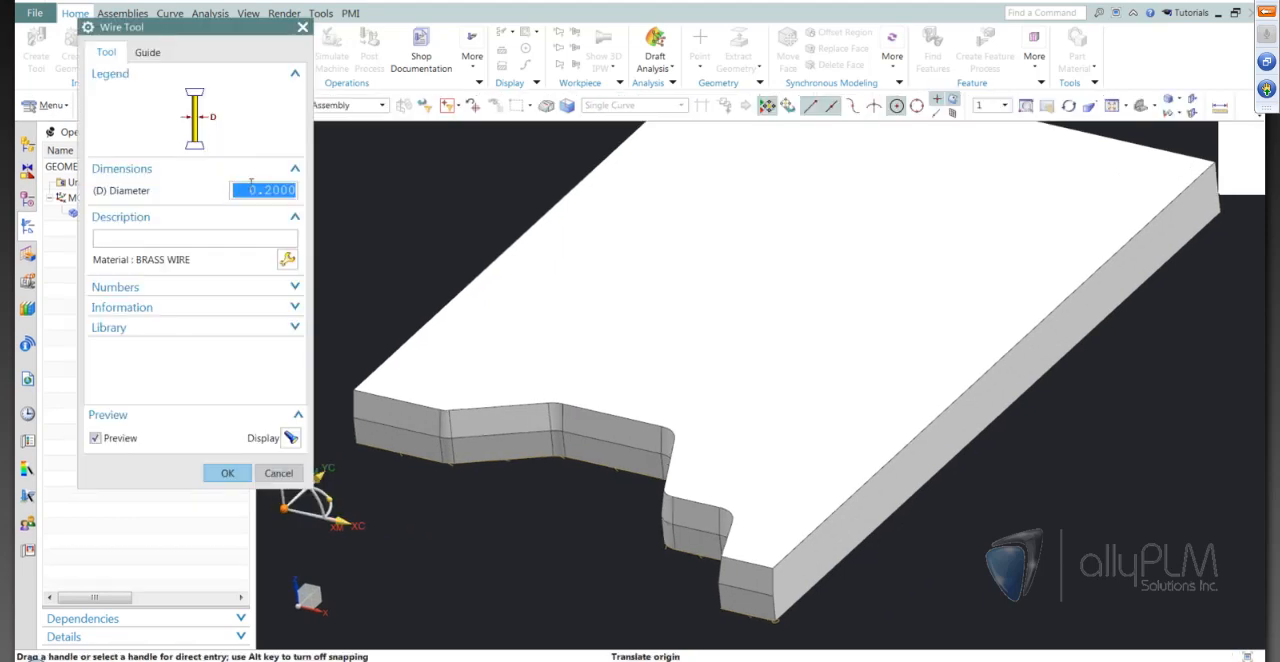
{"action": "type", "text": "."}
{"action": "left_click", "coordinate": [227, 473]}
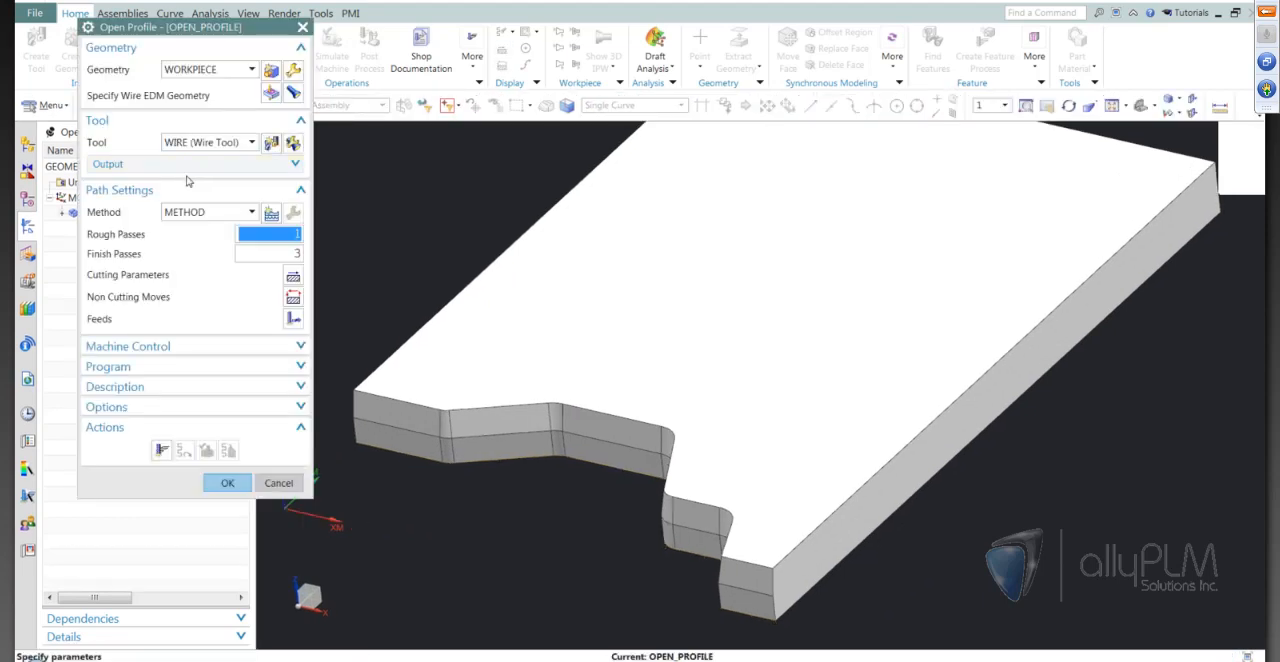
Measure the plate's thickness as a projected distance and set the Upper Plane ZM cutting parameter of OPEN_PROFILE to 10.16
{"action": "left_click", "coordinate": [293, 280]}
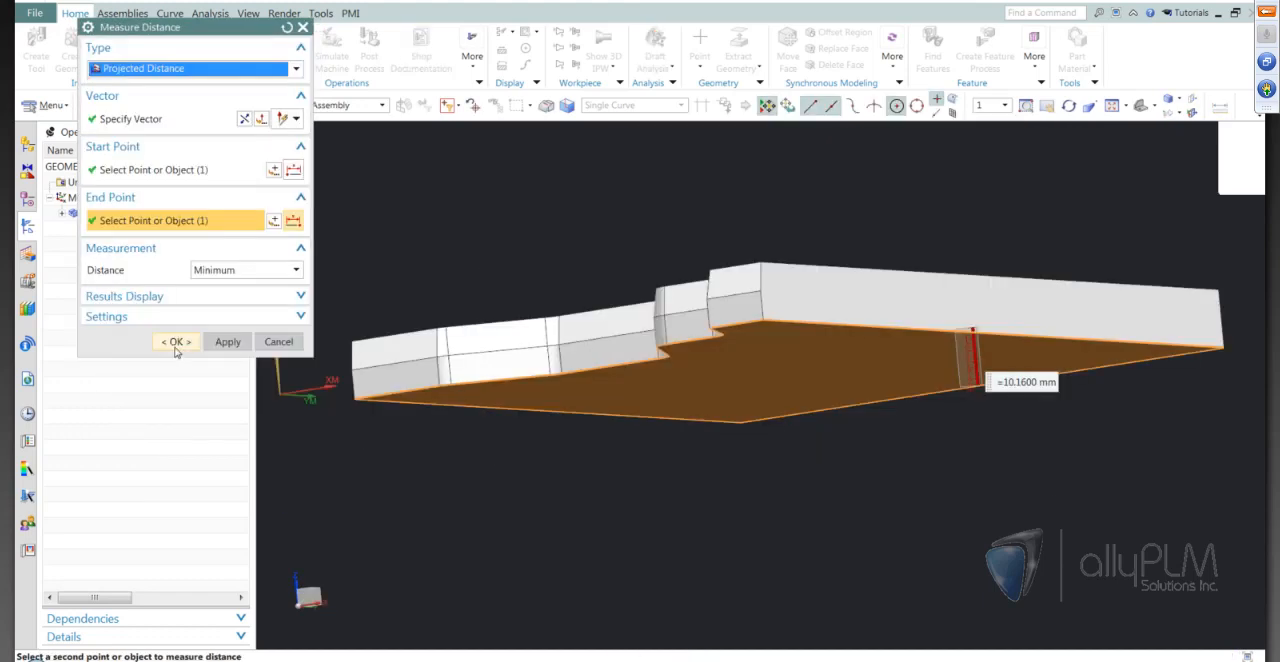
{"action": "left_click", "coordinate": [175, 342]}
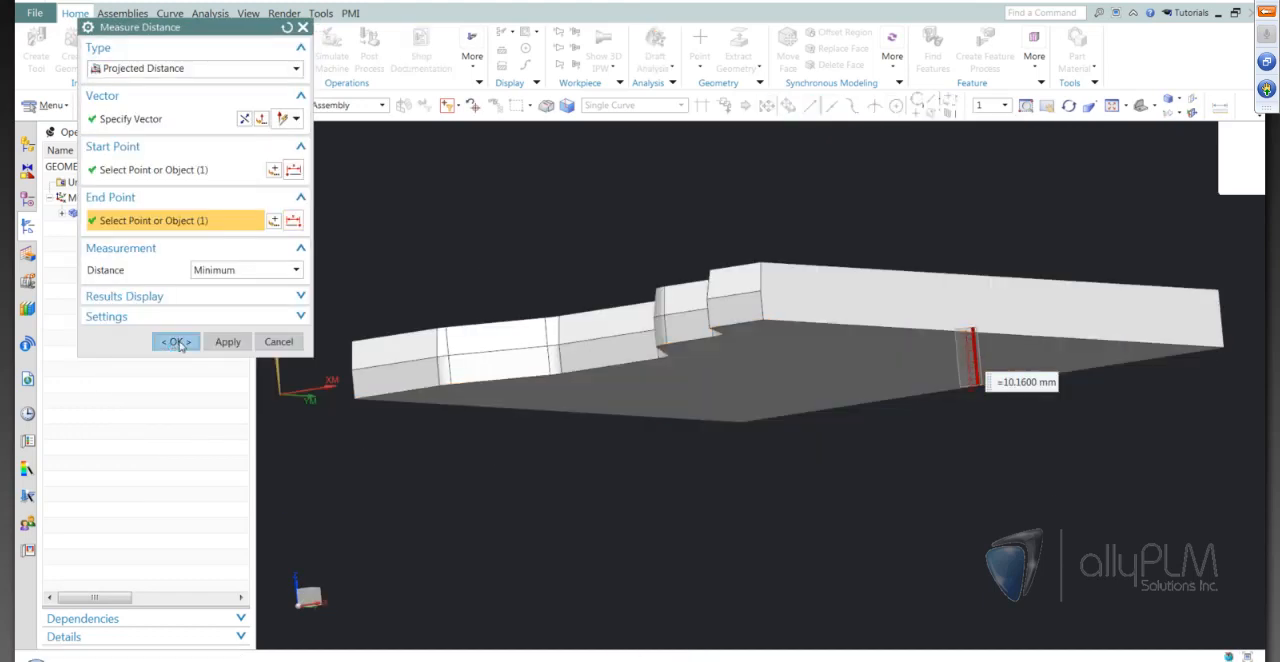
{"action": "type", "text": "10.16"}
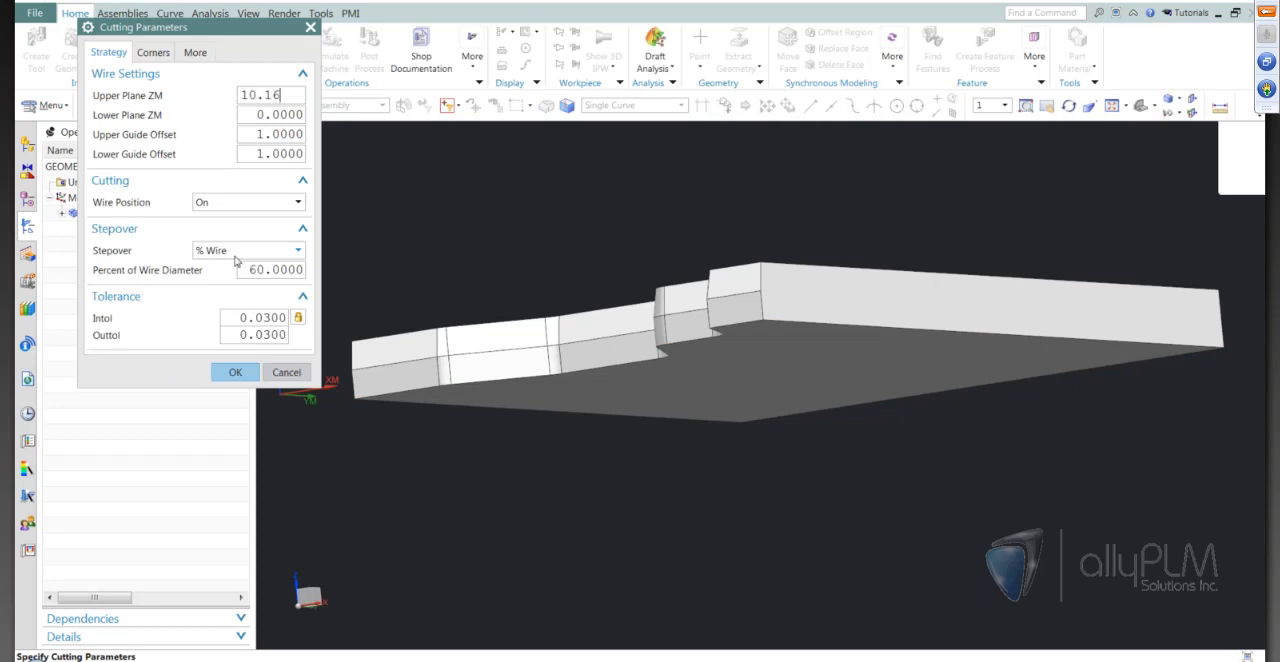
{"action": "left_click", "coordinate": [283, 113]}
{"action": "middle_click_drag", "start_coordinate": [950, 390], "coordinate": [995, 473]}
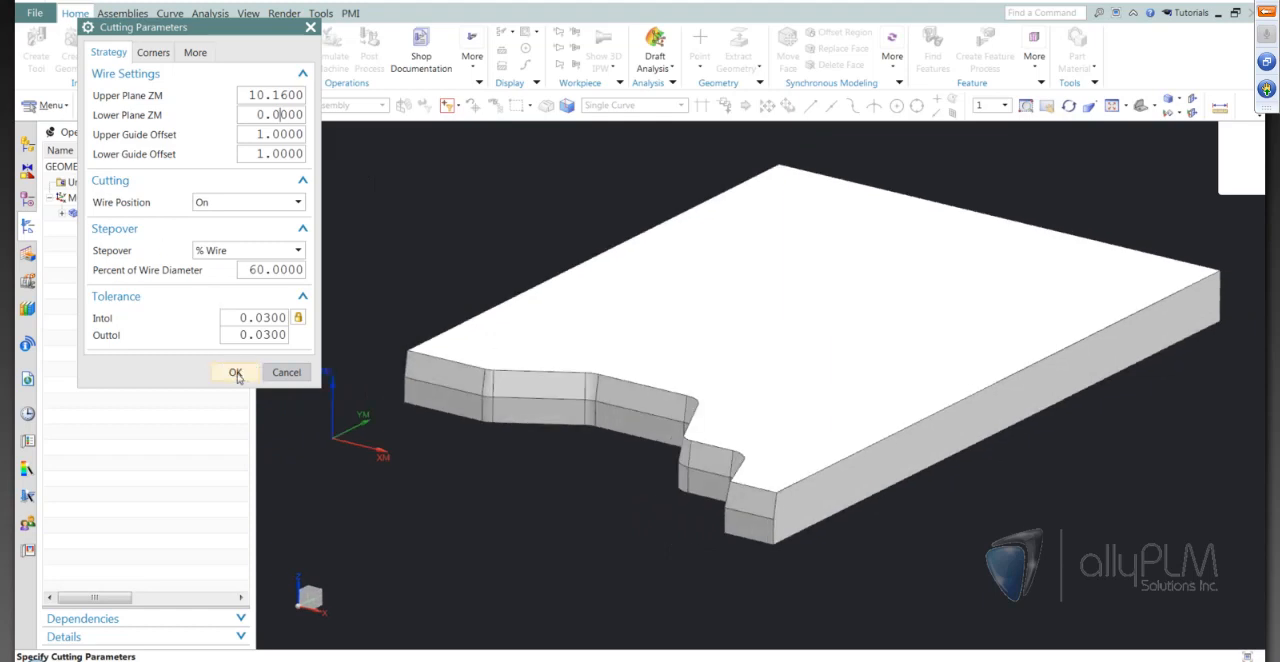
{"action": "left_click", "coordinate": [235, 372]}
Set OPEN_PROFILE to 0 rough passes and 1 finish pass and generate its tool path
{"action": "left_click", "coordinate": [296, 234]}
{"action": "type", "text": "0"}
{"action": "left_click", "coordinate": [298, 250]}
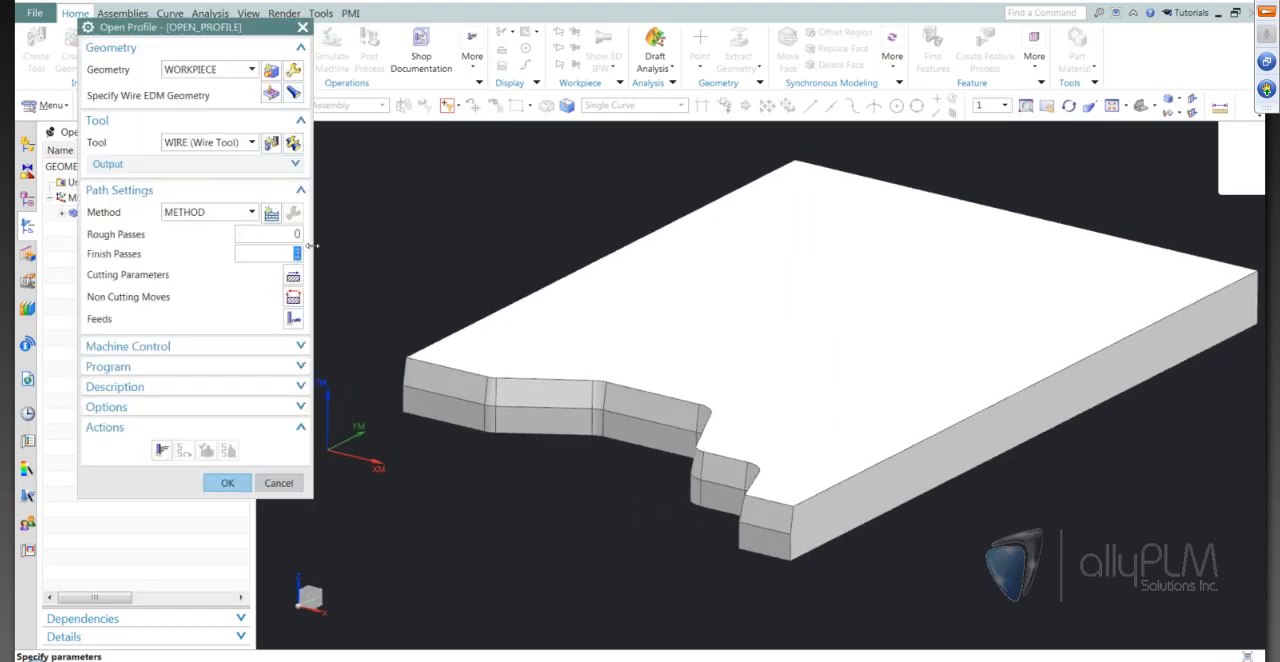
{"action": "left_click", "coordinate": [161, 451]}
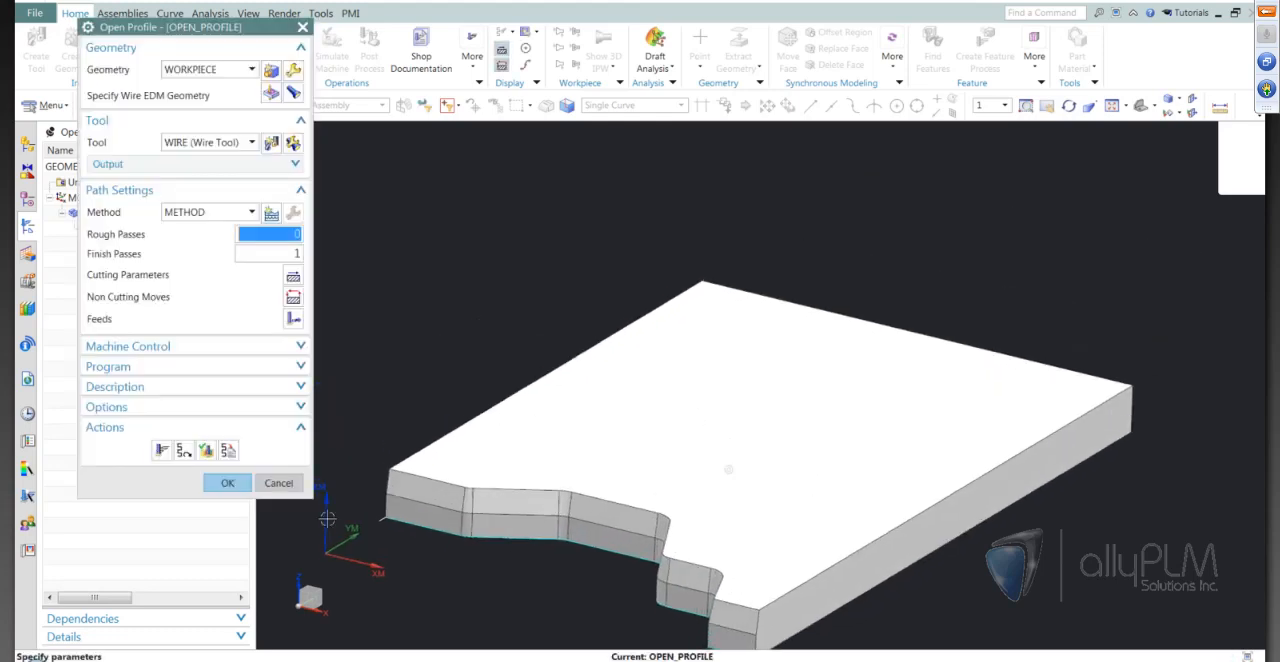
Verify the OPEN_PROFILE tool path by stepping the wire through its motions along the stepped front
{"action": "left_click", "coordinate": [205, 451]}
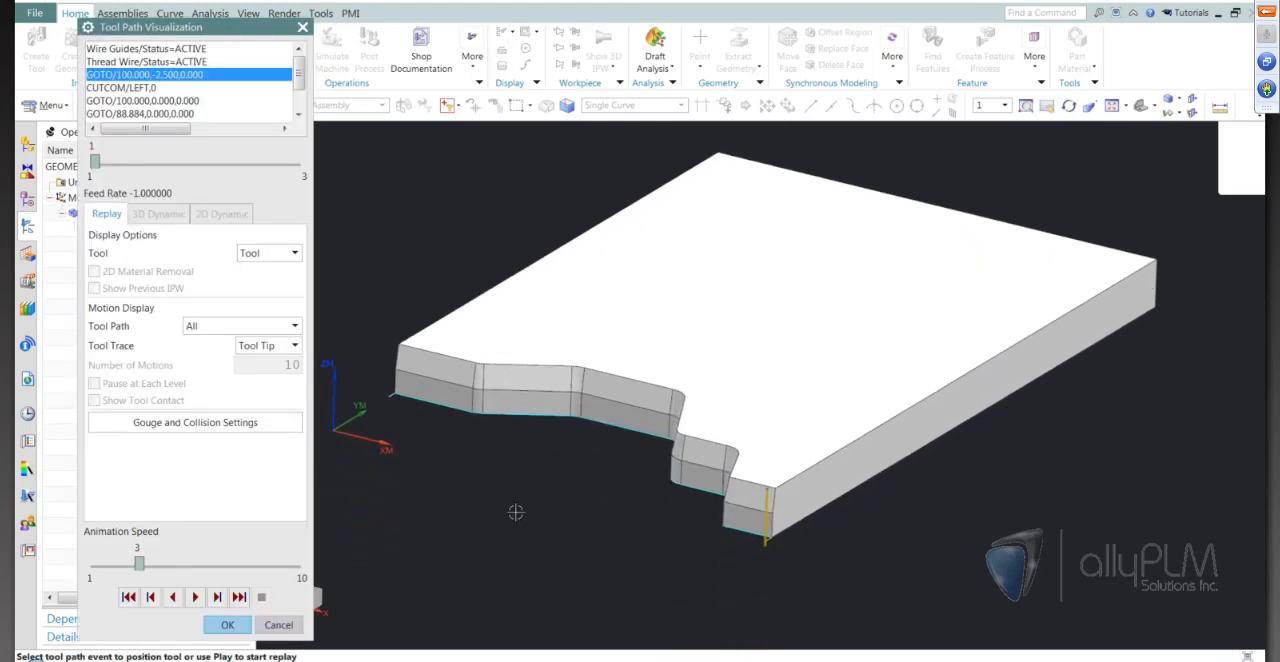
{"action": "scroll", "coordinate": [690, 512], "scroll_direction": "up", "scroll_amount": 3}
{"action": "middle_click_drag", "start_coordinate": [811, 594], "coordinate": [640, 594]}
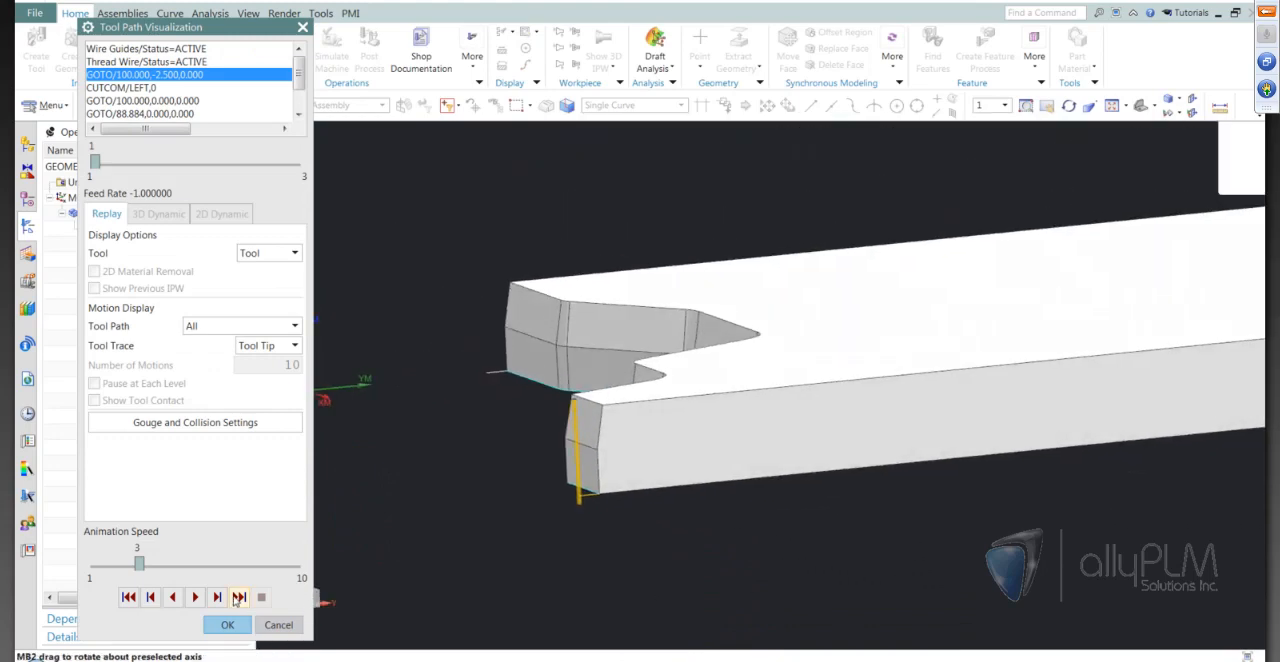
{"action": "left_click", "coordinate": [217, 597]}
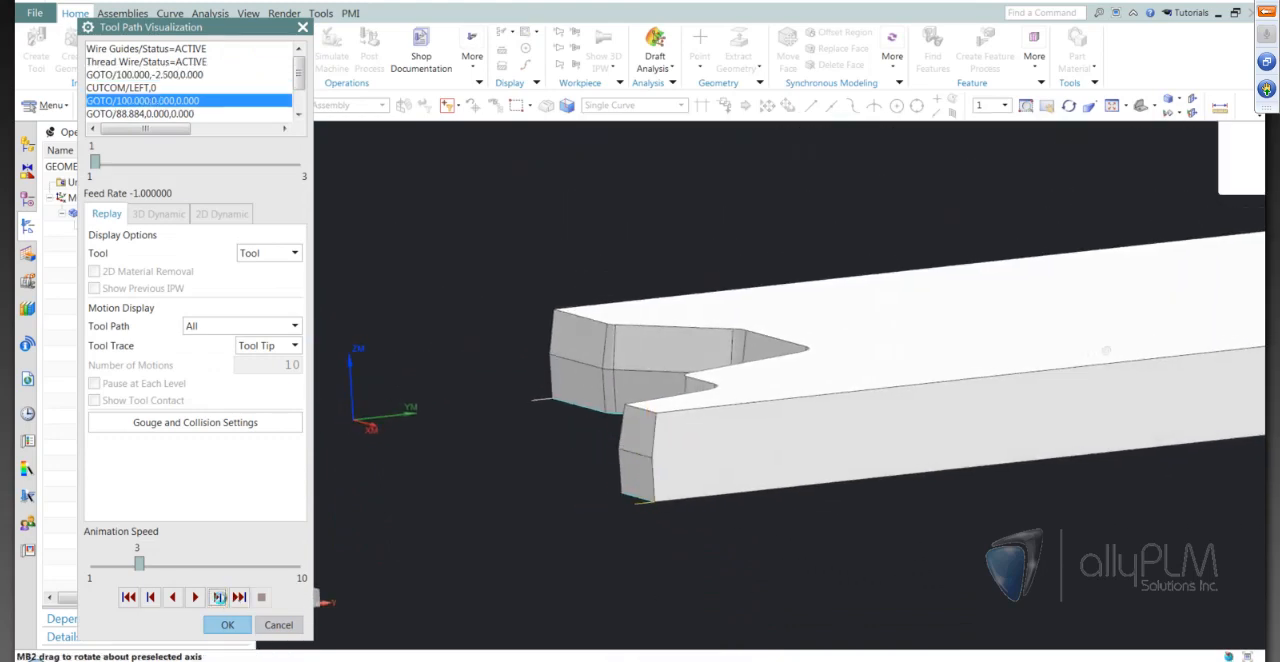
{"action": "left_click", "coordinate": [217, 597]}
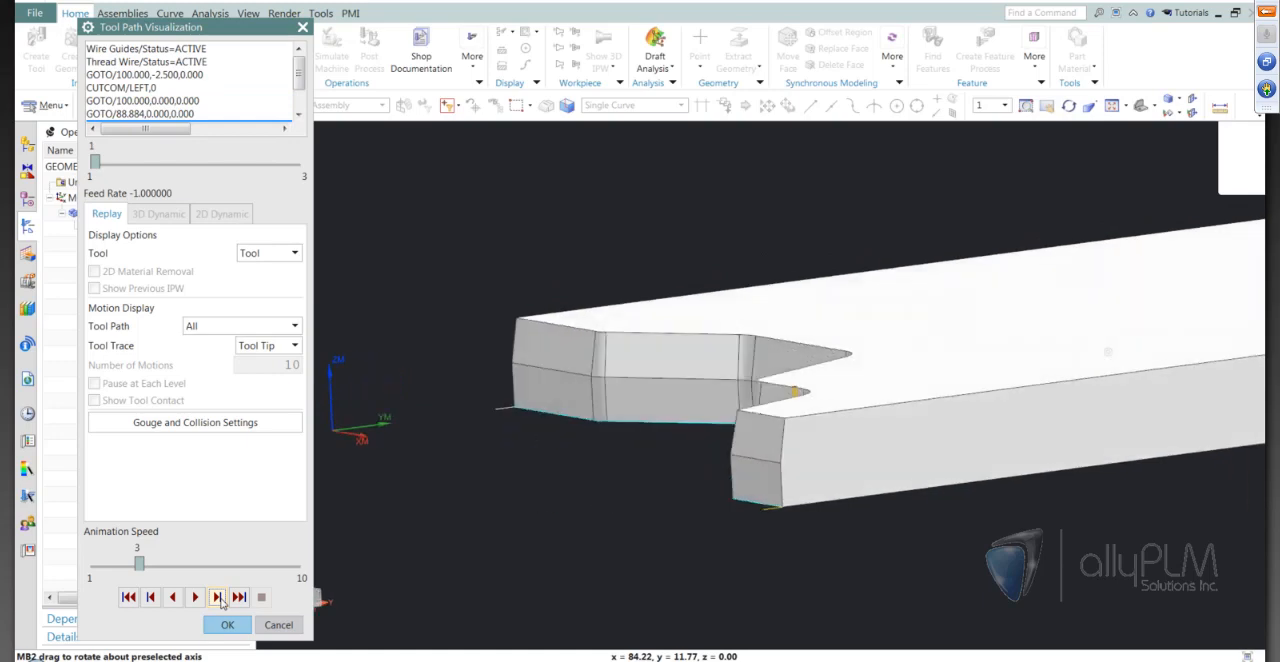
{"action": "left_click", "coordinate": [217, 597]}
{"action": "left_click", "coordinate": [217, 597]}
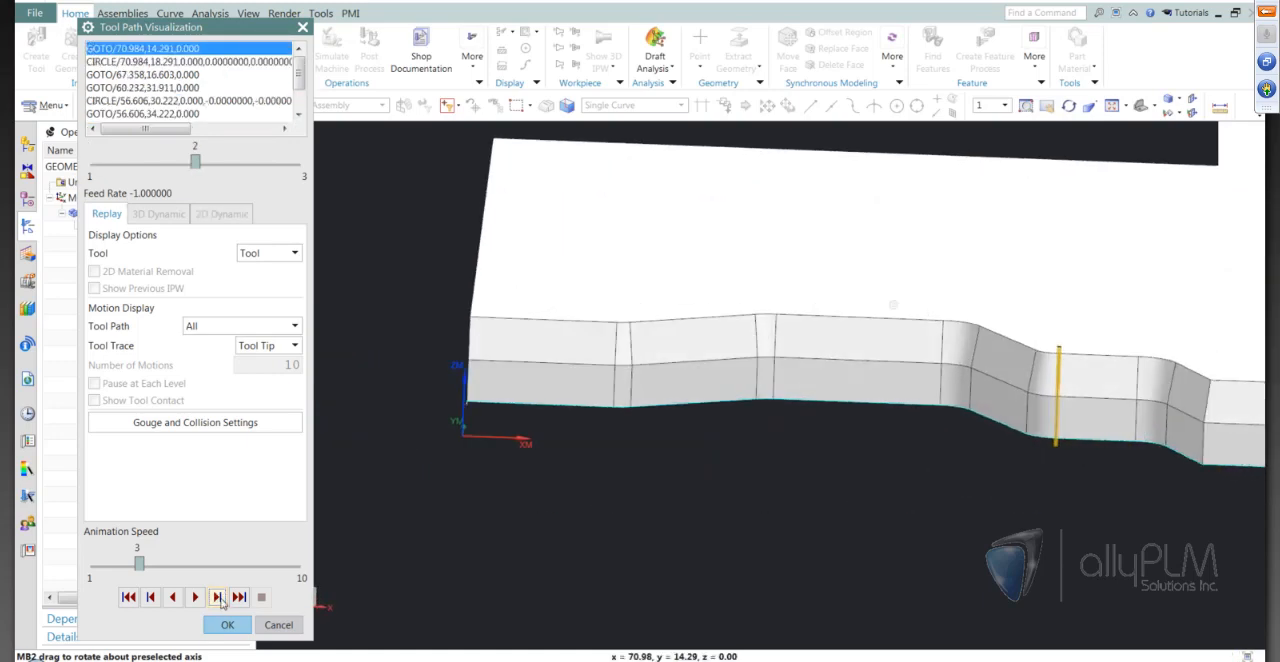
{"action": "left_click", "coordinate": [217, 597]}
{"action": "left_click", "coordinate": [217, 597]}
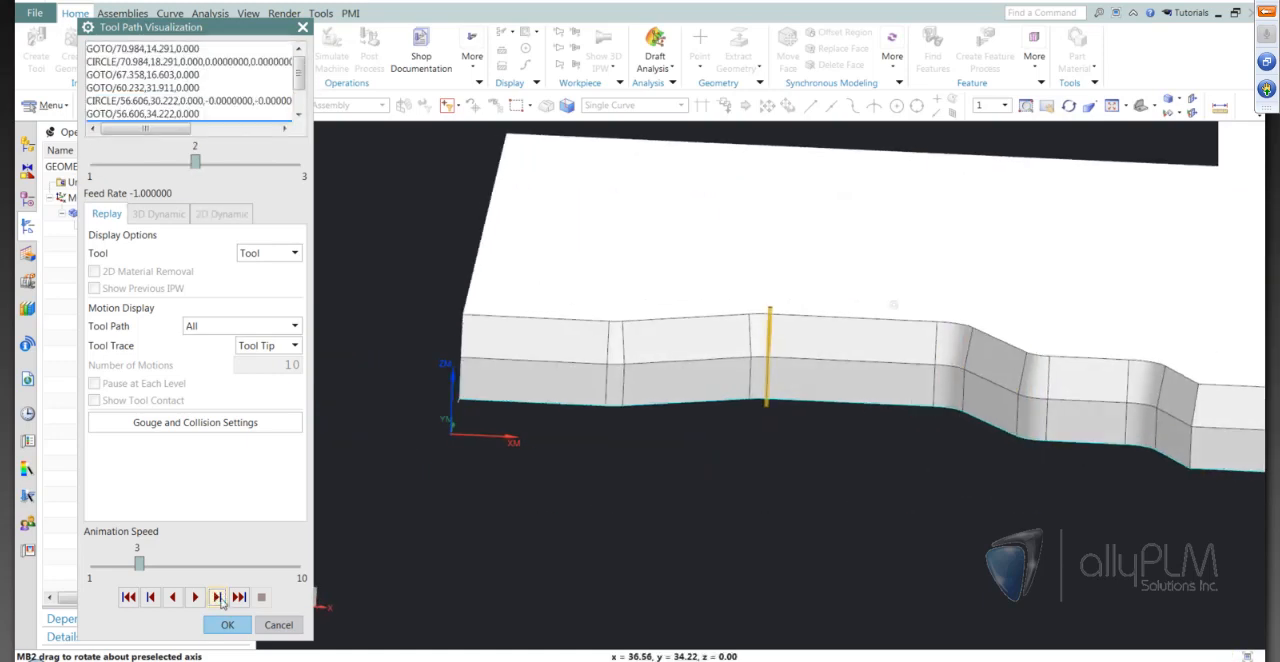
{"action": "left_click", "coordinate": [217, 597]}
{"action": "left_click", "coordinate": [217, 597]}
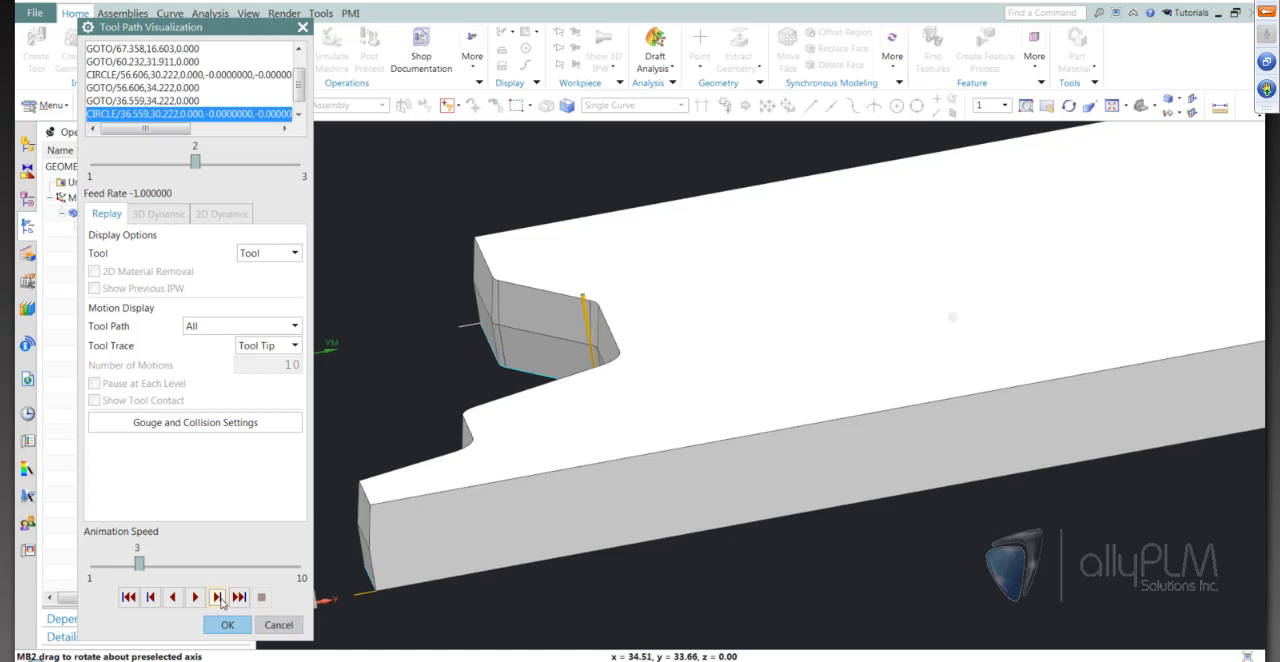
{"action": "left_click", "coordinate": [218, 597]}
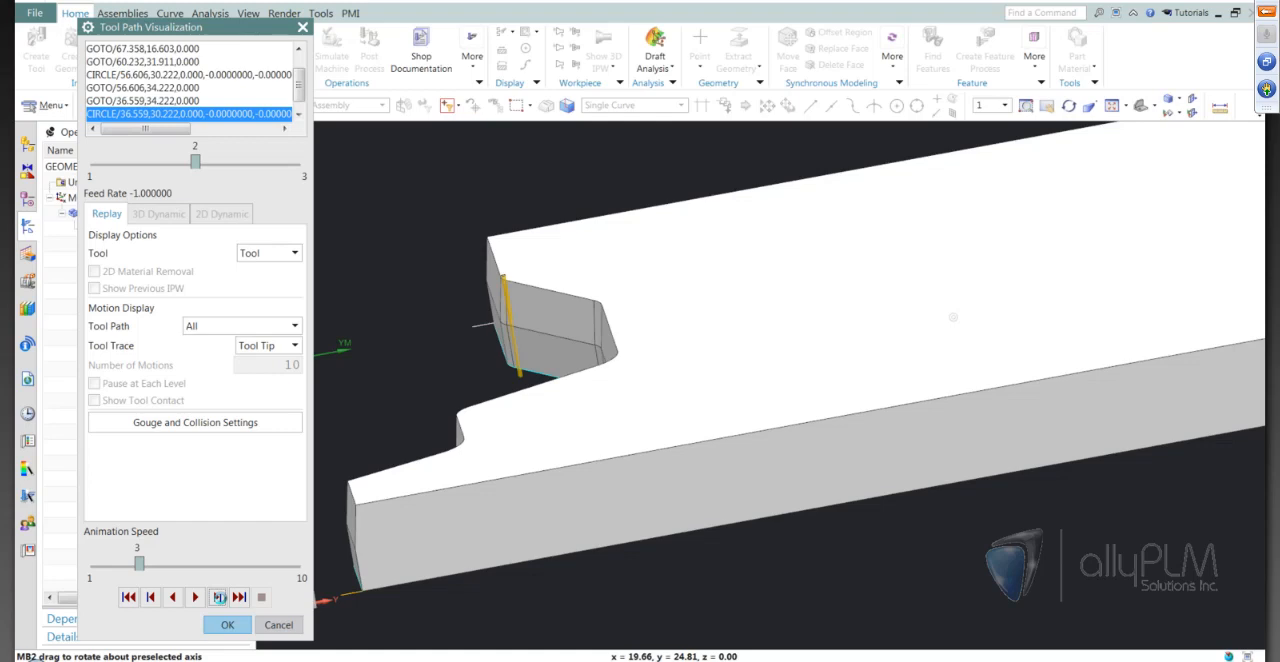
{"action": "left_click", "coordinate": [219, 597]}
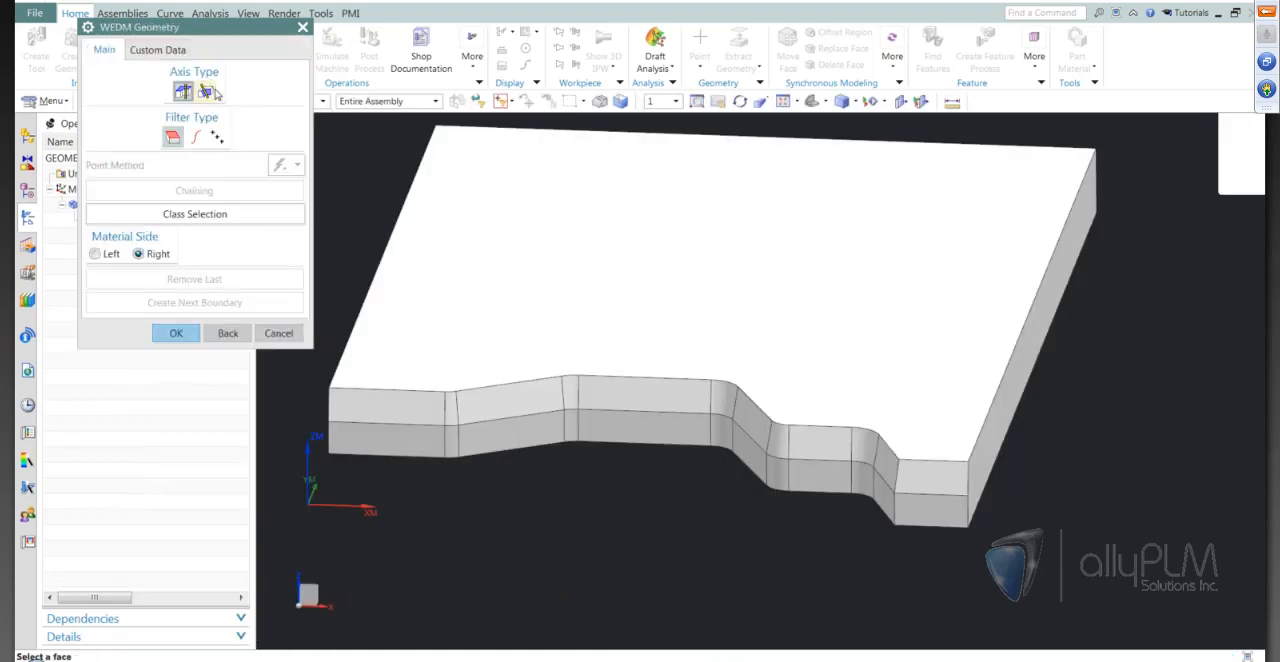
Specify the wire EDM geometry of OPEN_PROFILE_1 as a four-axis boundary of the stepped front's upper side faces, with material side Right
{"action": "left_click", "coordinate": [214, 92]}
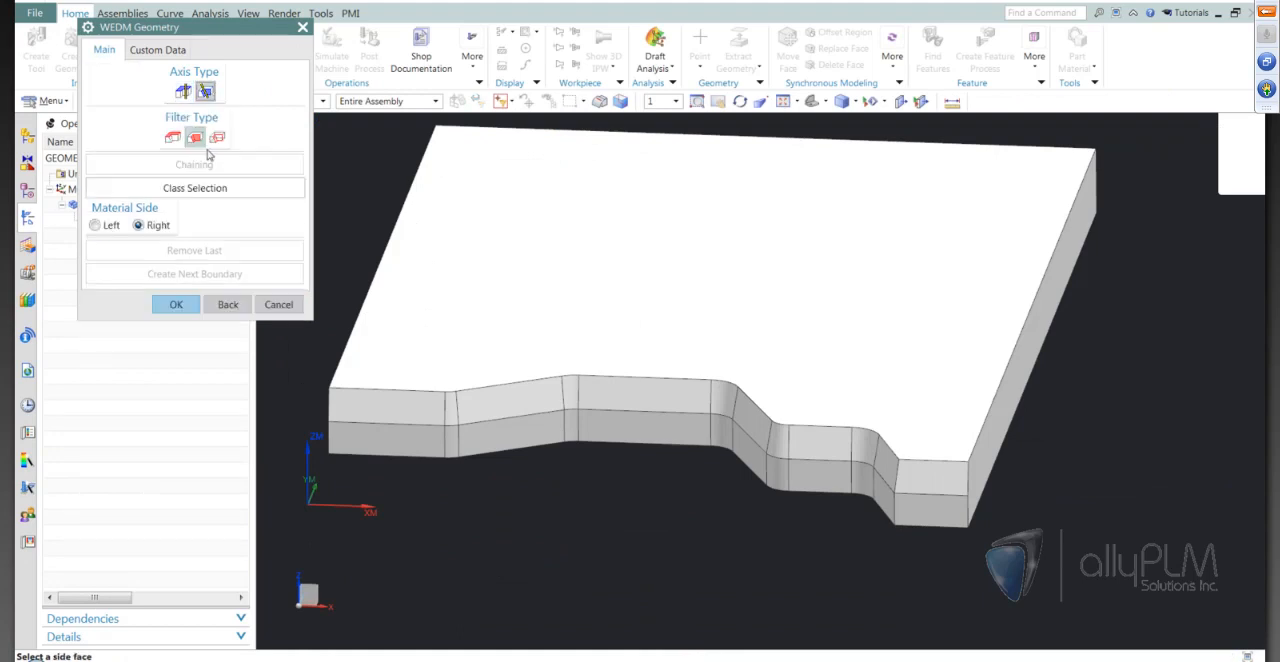
{"action": "middle_click_drag", "start_coordinate": [526, 382], "coordinate": [880, 460]}
{"action": "left_click", "coordinate": [864, 455]}
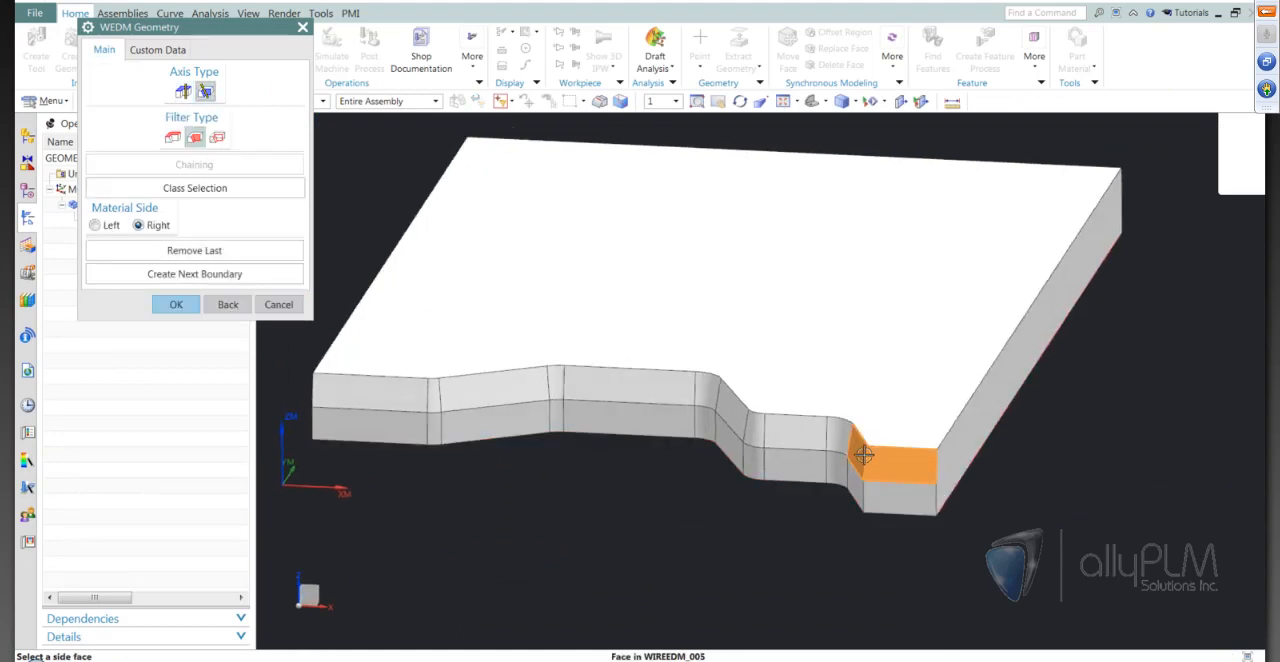
{"action": "left_click", "coordinate": [800, 434]}
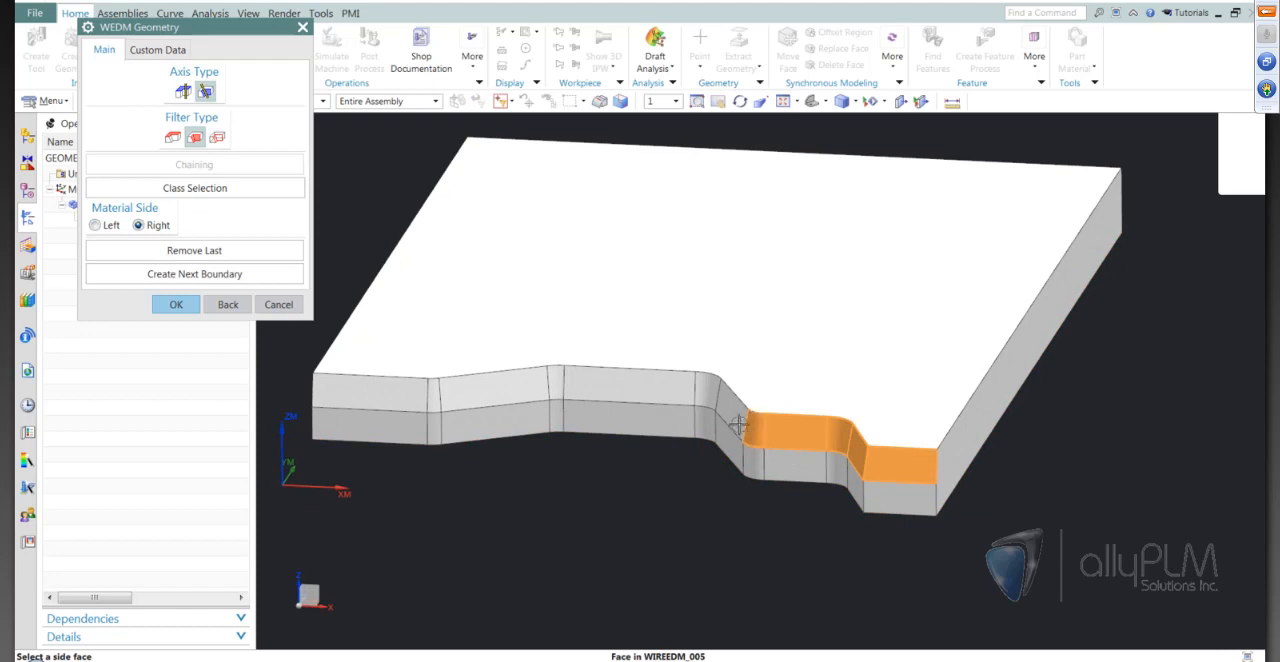
{"action": "left_click", "coordinate": [655, 390]}
{"action": "left_click", "coordinate": [549, 374]}
{"action": "left_click", "coordinate": [389, 401]}
{"action": "middle_click_drag", "start_coordinate": [569, 510], "coordinate": [575, 516]}
{"action": "left_click", "coordinate": [176, 304]}
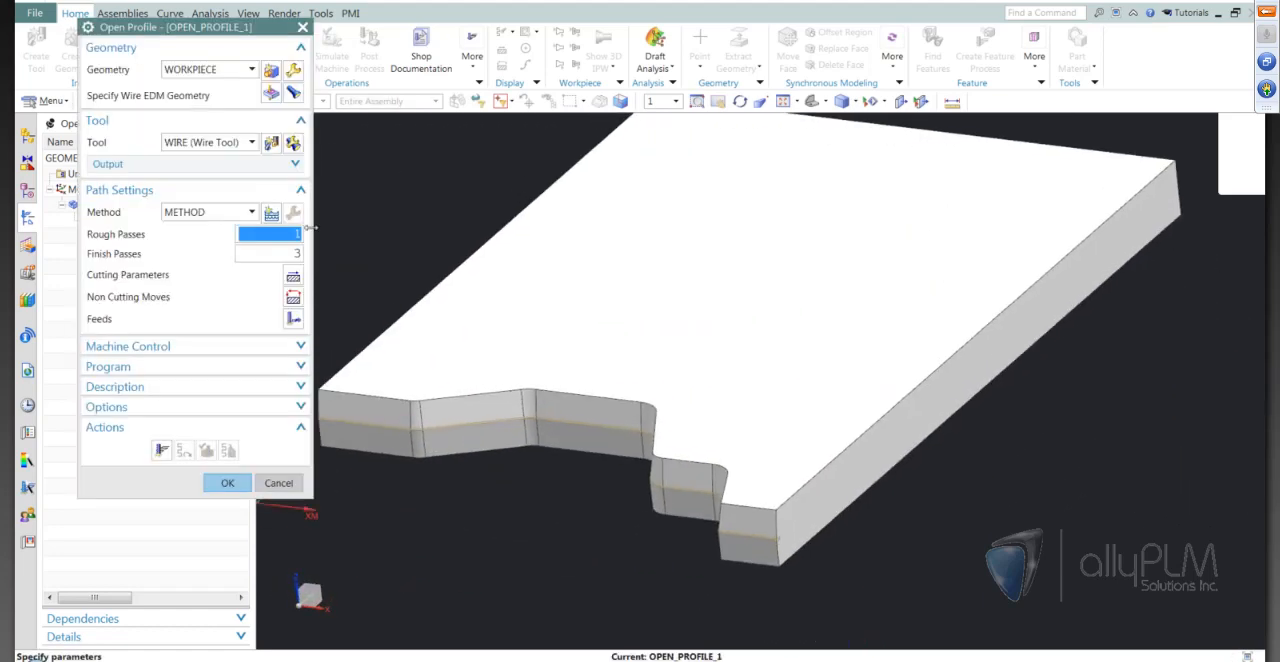
Set the cutting parameters of OPEN_PROFILE_1 to Upper Plane ZM 10.16 and wire position Tanto
{"action": "left_click", "coordinate": [293, 276]}
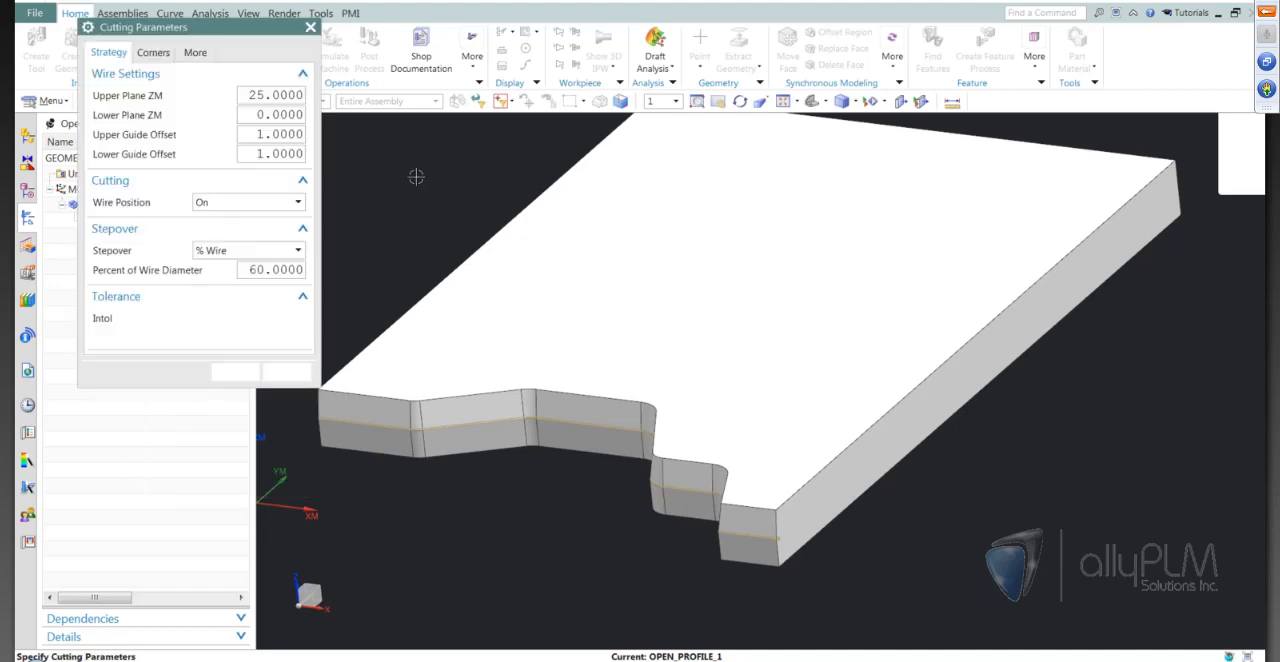
{"action": "type", "text": "10.16"}
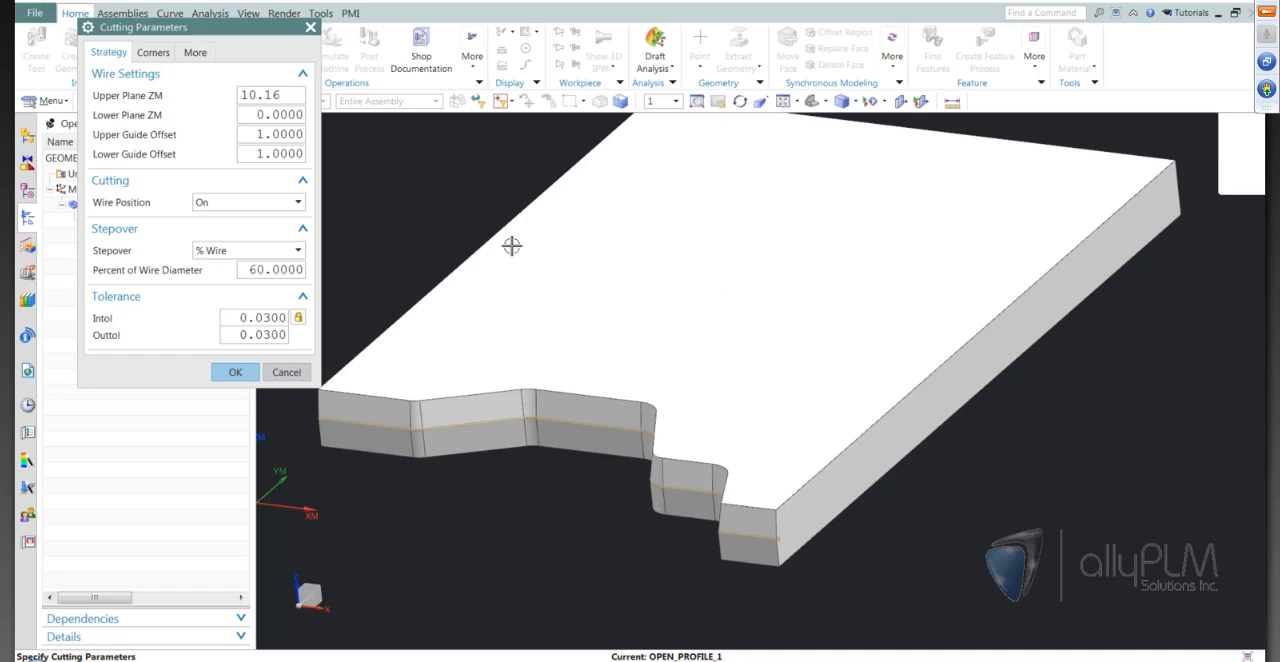
{"action": "left_click", "coordinate": [240, 203]}
{"action": "left_click", "coordinate": [228, 217]}
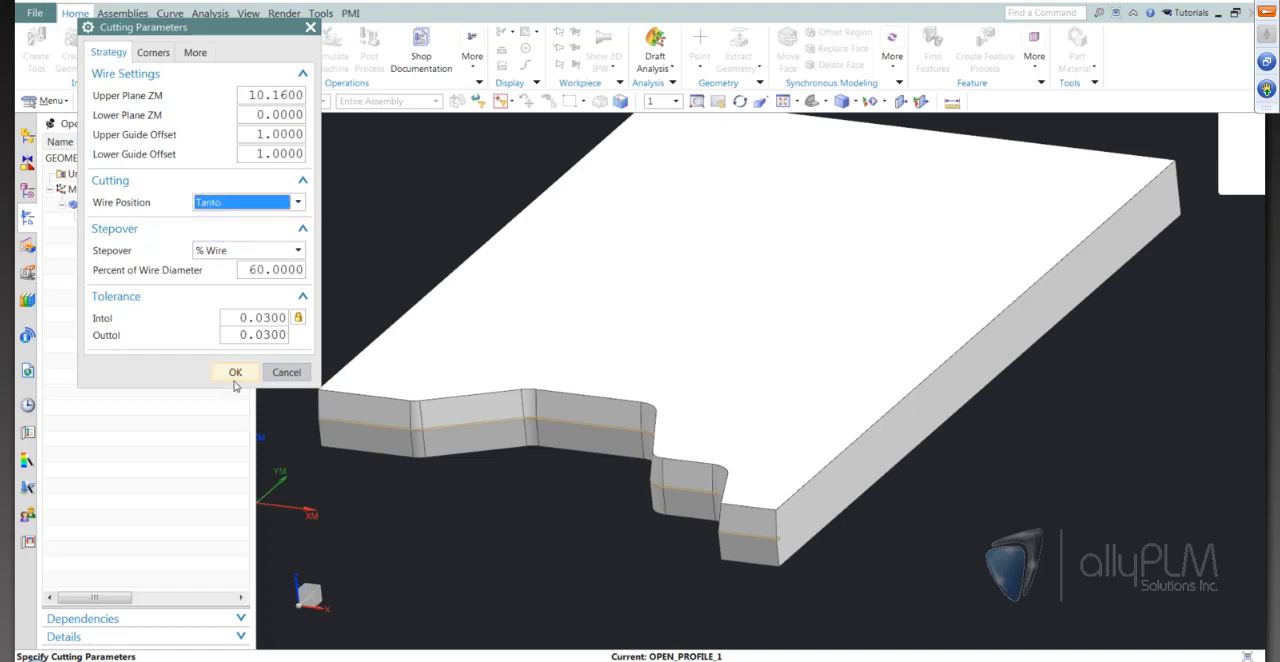
{"action": "left_click", "coordinate": [235, 372]}
Set OPEN_PROFILE_1 to 0 rough passes and 1 finish pass and generate its tool path
{"action": "double_click", "coordinate": [293, 236]}
{"action": "type", "text": "0"}
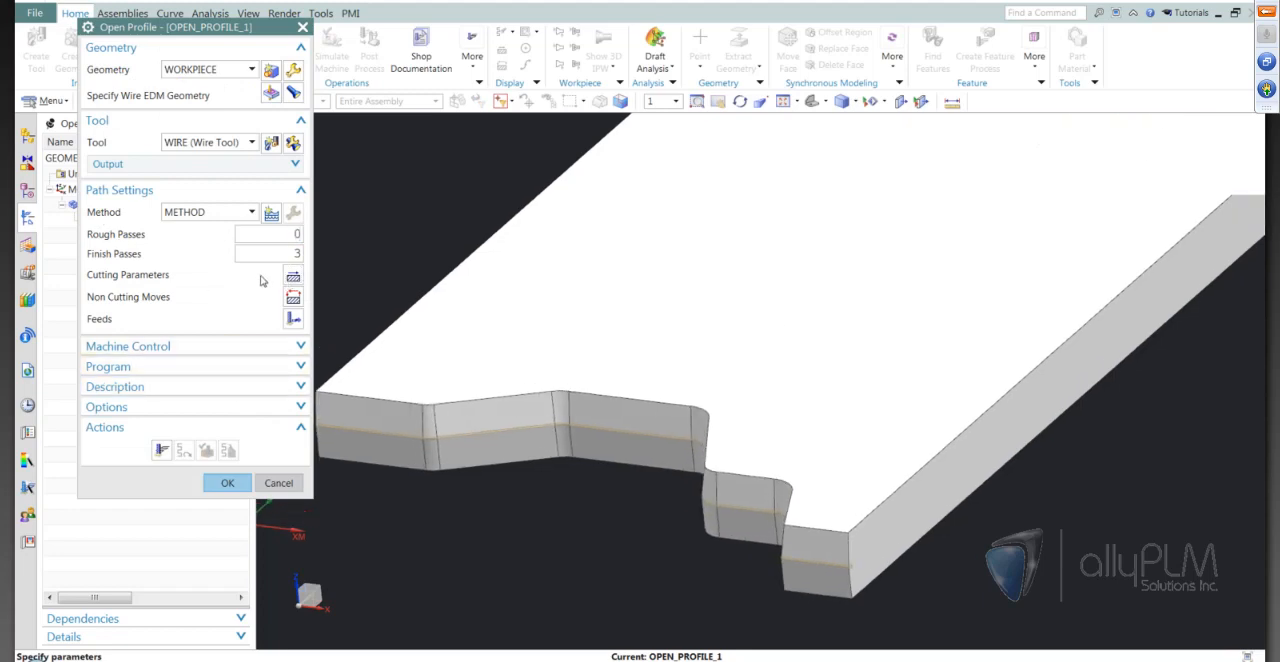
{"action": "double_click", "coordinate": [296, 253]}
{"action": "type", "text": "1"}
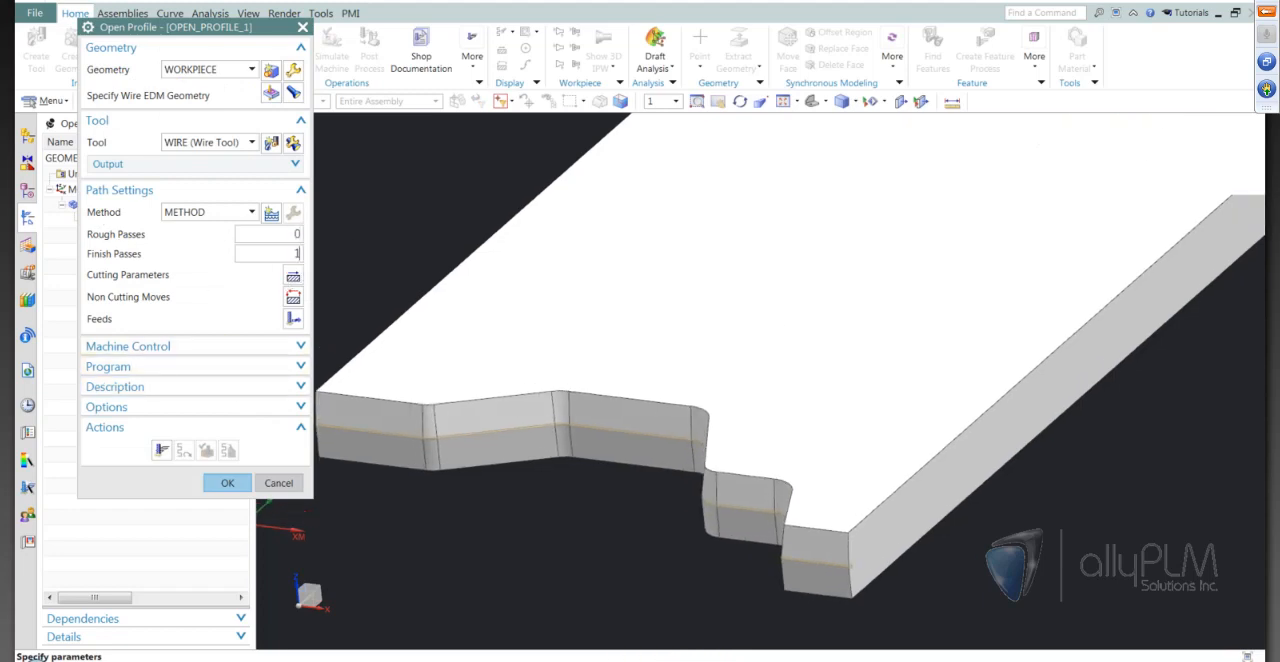
{"action": "left_click", "coordinate": [162, 450]}
Inspect the OPEN_PROFILE_1 path along the stepped front, and verify it by stepping through the wire motions and playing the replay to the end
{"action": "scroll", "coordinate": [560, 425], "scroll_direction": "down", "scroll_amount": 3}
{"action": "scroll", "coordinate": [680, 570], "scroll_direction": "up", "scroll_amount": 6}
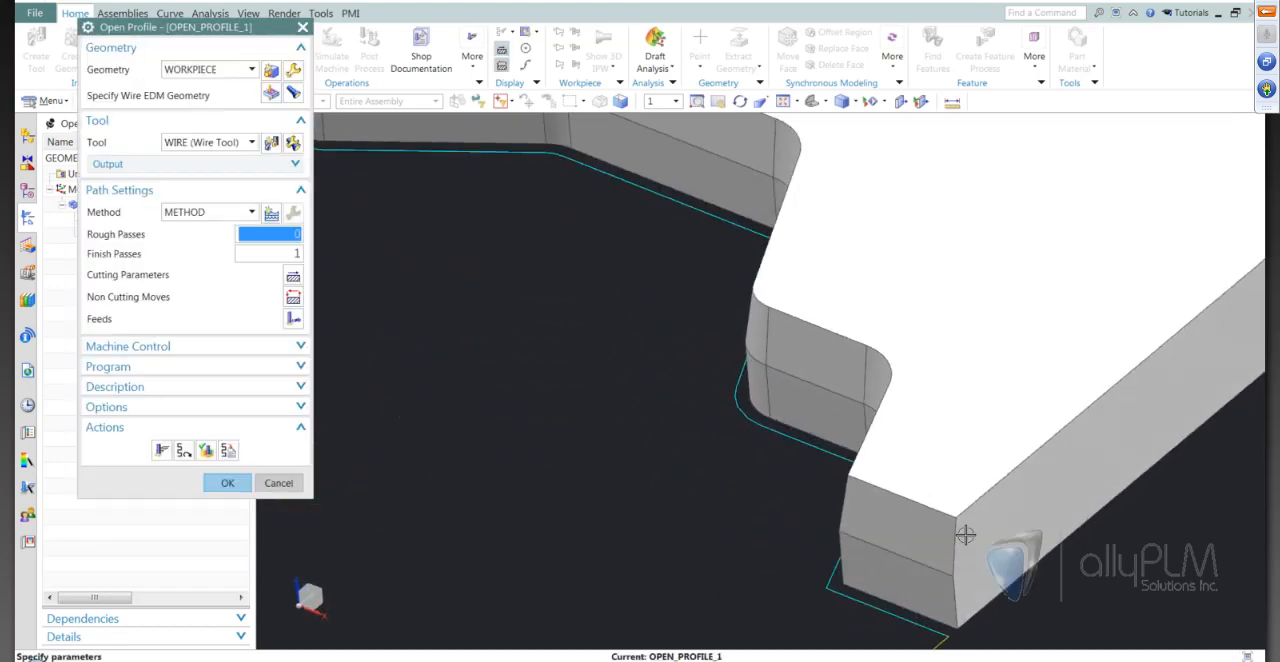
{"action": "middle_click_drag", "start_coordinate": [960, 546], "coordinate": [804, 433]}
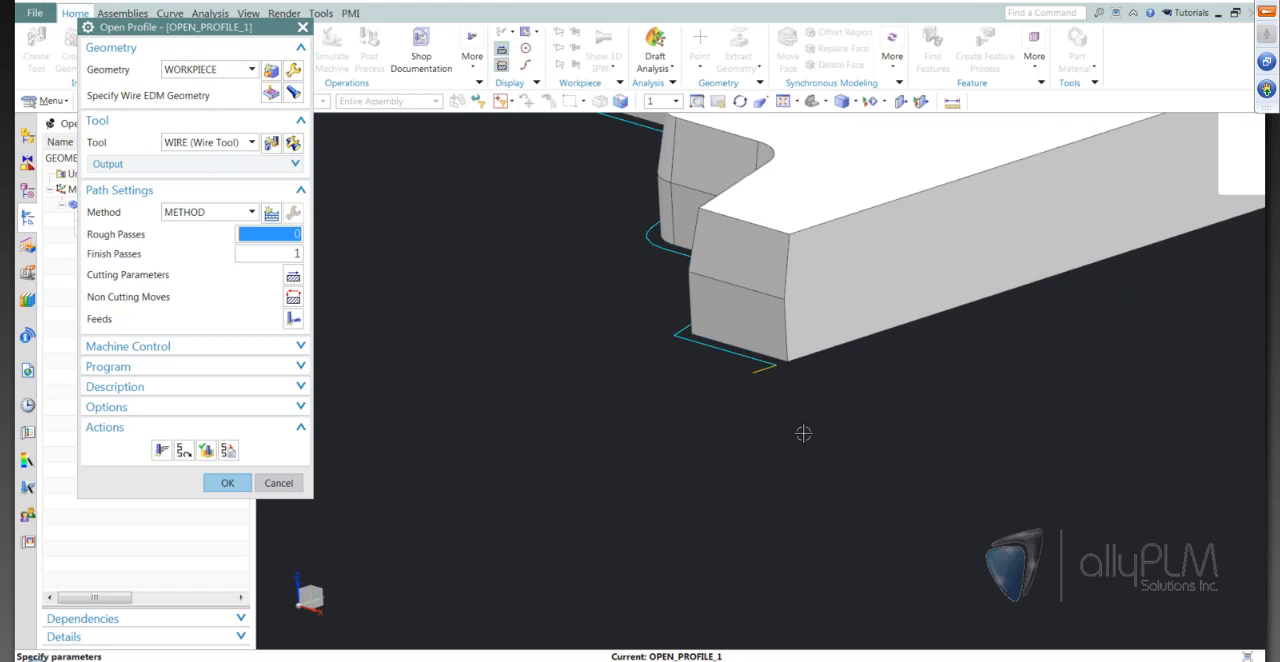
{"action": "middle_click_drag", "start_coordinate": [803, 433], "coordinate": [807, 427]}
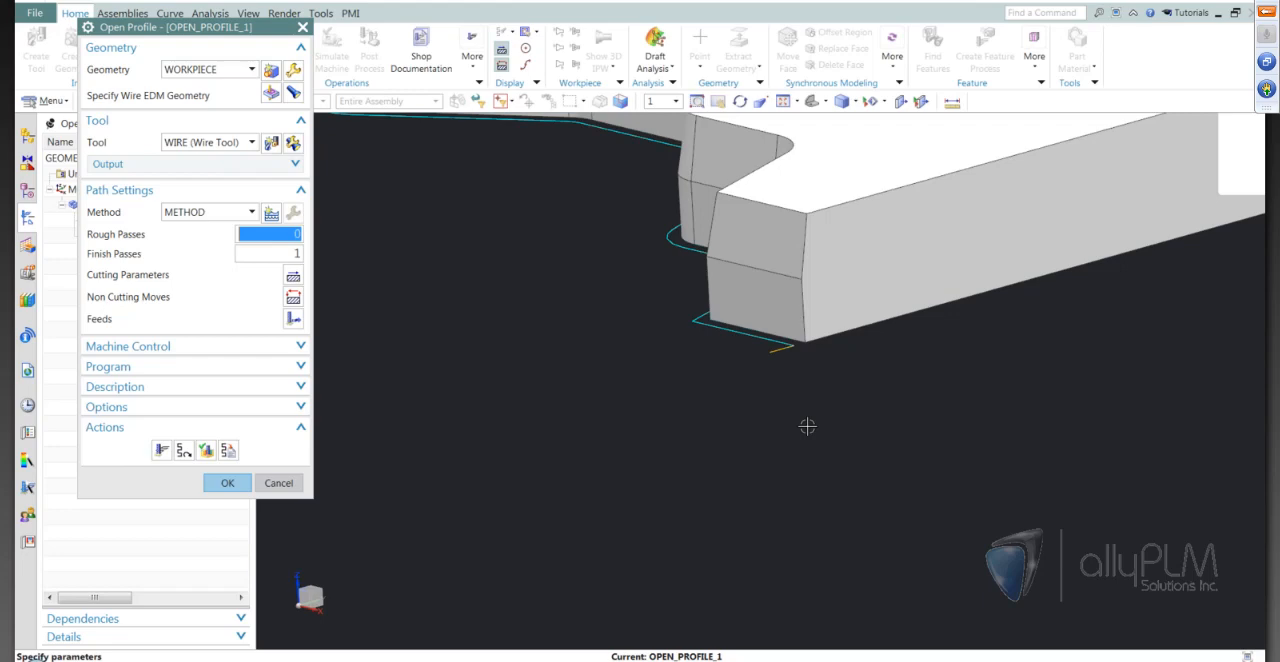
{"action": "middle_click_drag", "start_coordinate": [807, 426], "coordinate": [818, 415]}
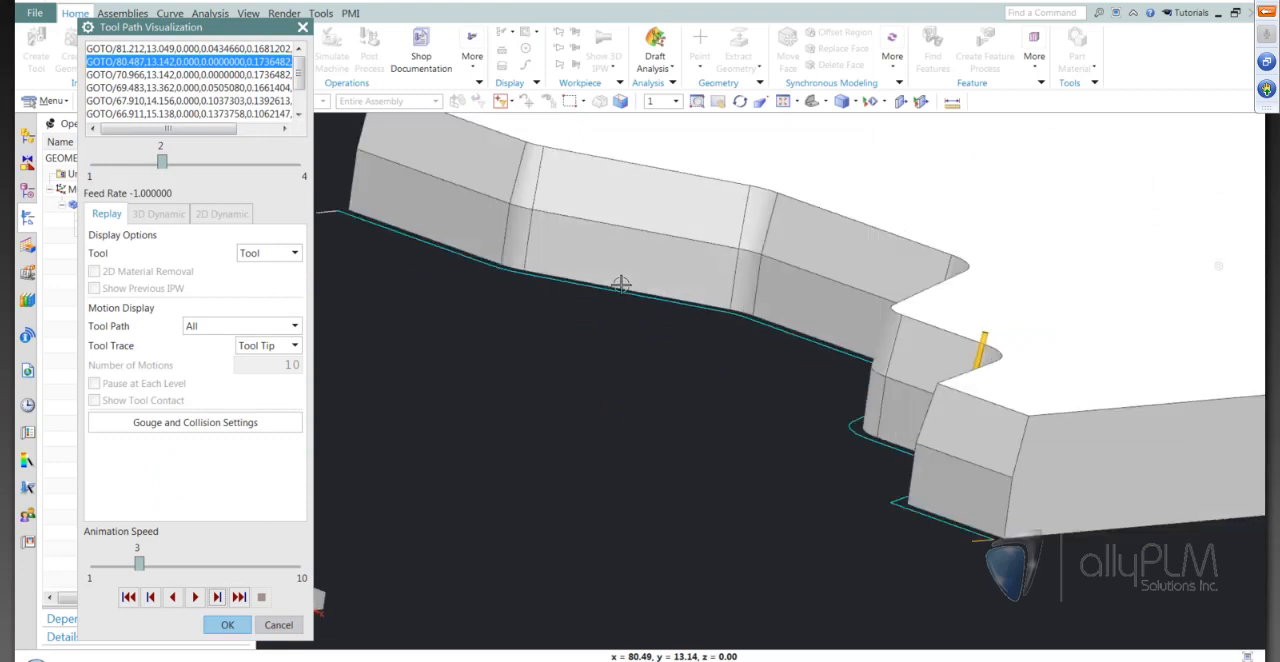
{"action": "middle_click_drag", "start_coordinate": [621, 285], "coordinate": [776, 392]}
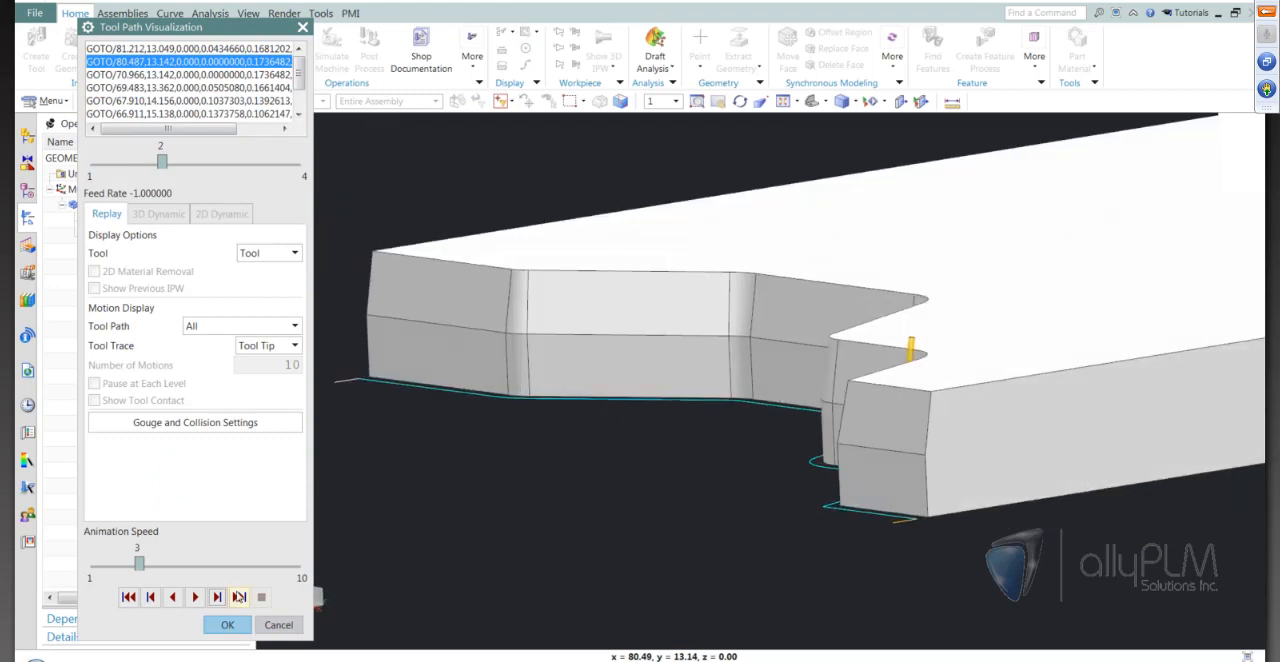
{"action": "left_click", "coordinate": [216, 597]}
{"action": "left_click", "coordinate": [216, 597]}
{"action": "left_click", "coordinate": [216, 597]}
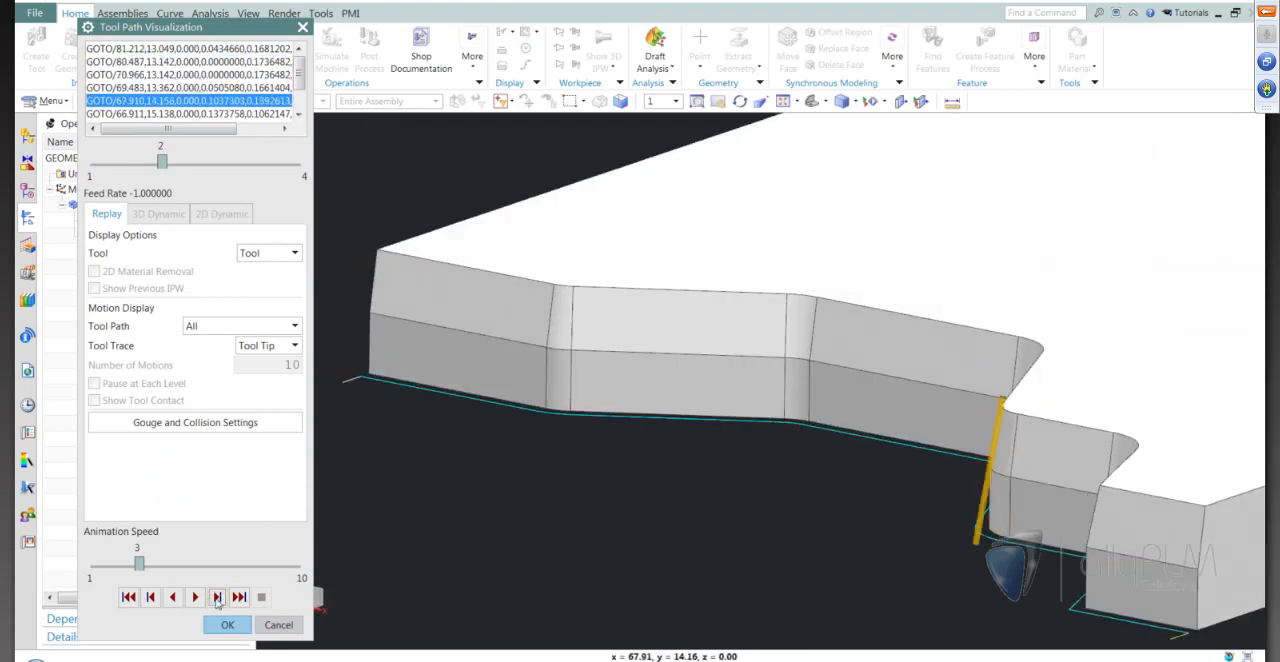
{"action": "left_click", "coordinate": [216, 597]}
{"action": "left_click", "coordinate": [216, 597]}
{"action": "left_click", "coordinate": [216, 597]}
{"action": "left_click", "coordinate": [216, 597]}
{"action": "left_click", "coordinate": [216, 597]}
{"action": "middle_click_drag", "start_coordinate": [1088, 367], "coordinate": [1000, 262]}
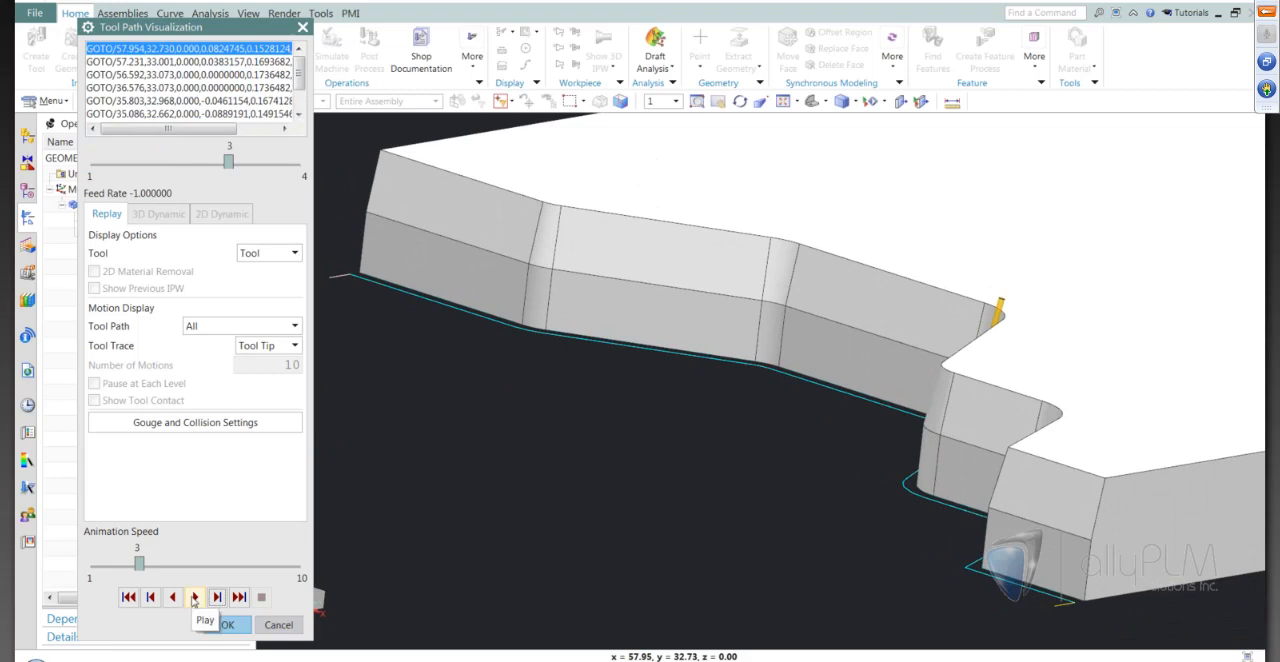
{"action": "left_click", "coordinate": [195, 597]}
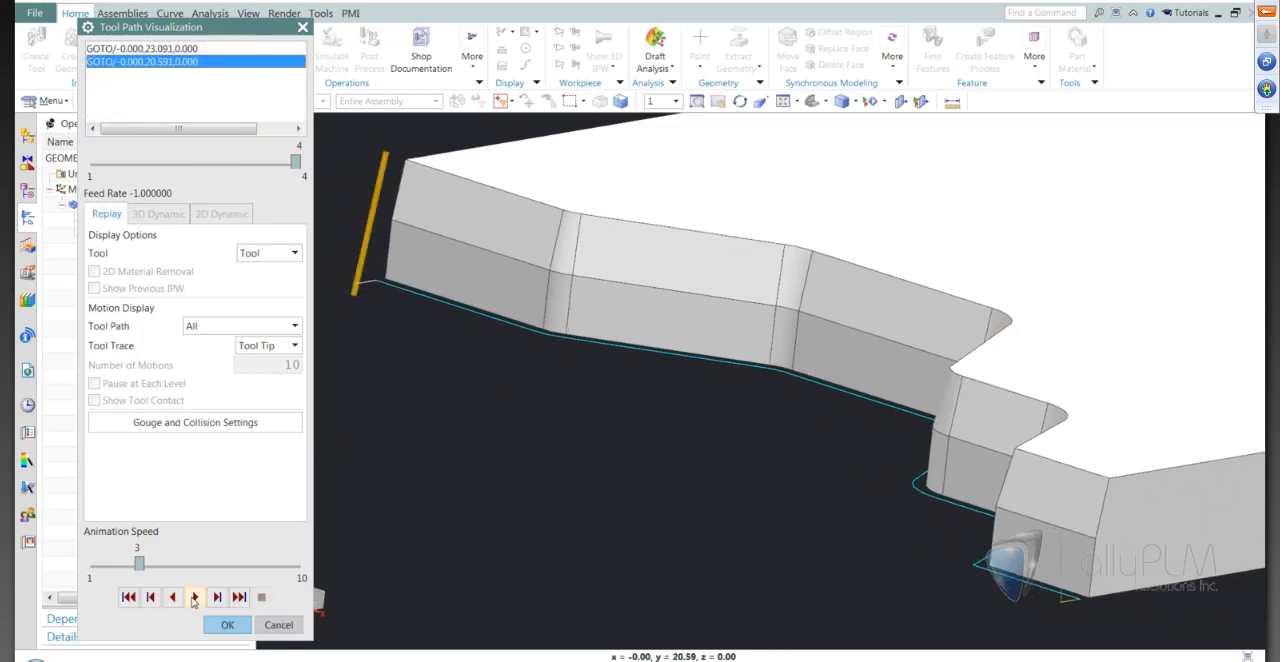
{"action": "scroll", "coordinate": [341, 599], "scroll_direction": "down", "scroll_amount": 2}
{"action": "middle_click_drag", "start_coordinate": [460, 565], "coordinate": [385, 596]}
{"action": "left_click", "coordinate": [237, 625]}
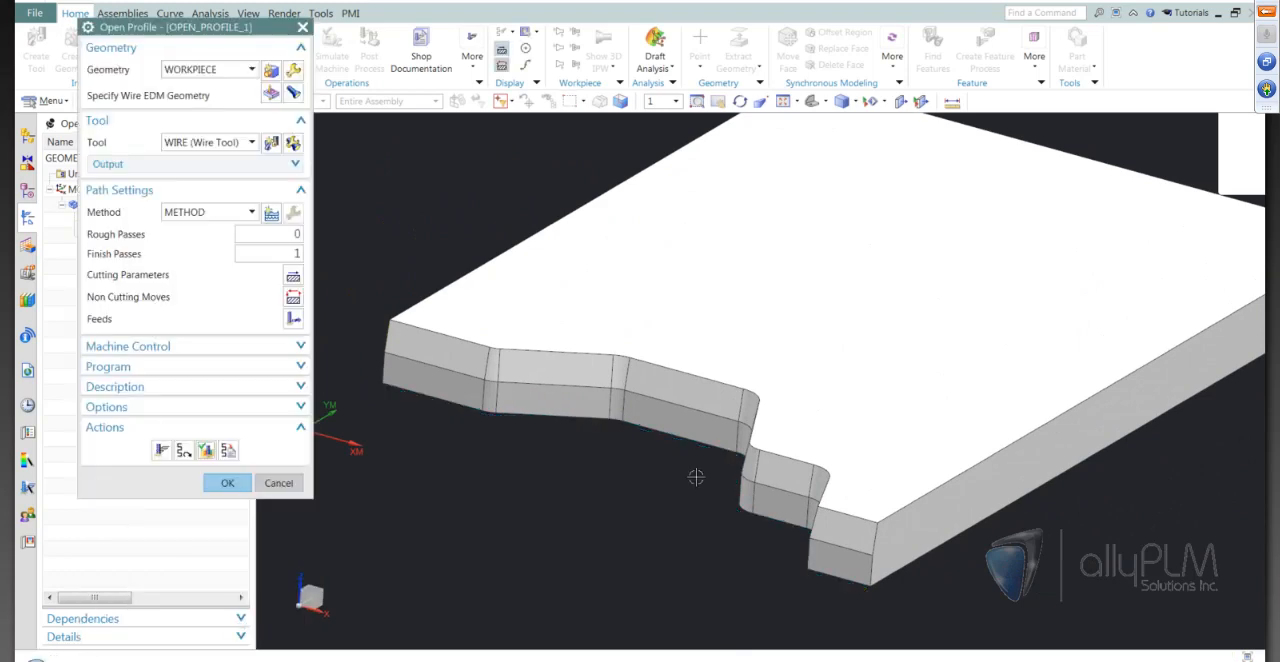
Accept the OPEN_PROFILE_1 operation with its generated tool path
{"action": "scroll", "coordinate": [694, 477], "scroll_direction": "up", "scroll_amount": 1}
{"action": "left_click", "coordinate": [229, 484]}
{"action": "middle_click_drag", "start_coordinate": [639, 513], "coordinate": [639, 496], "text": "shift"}
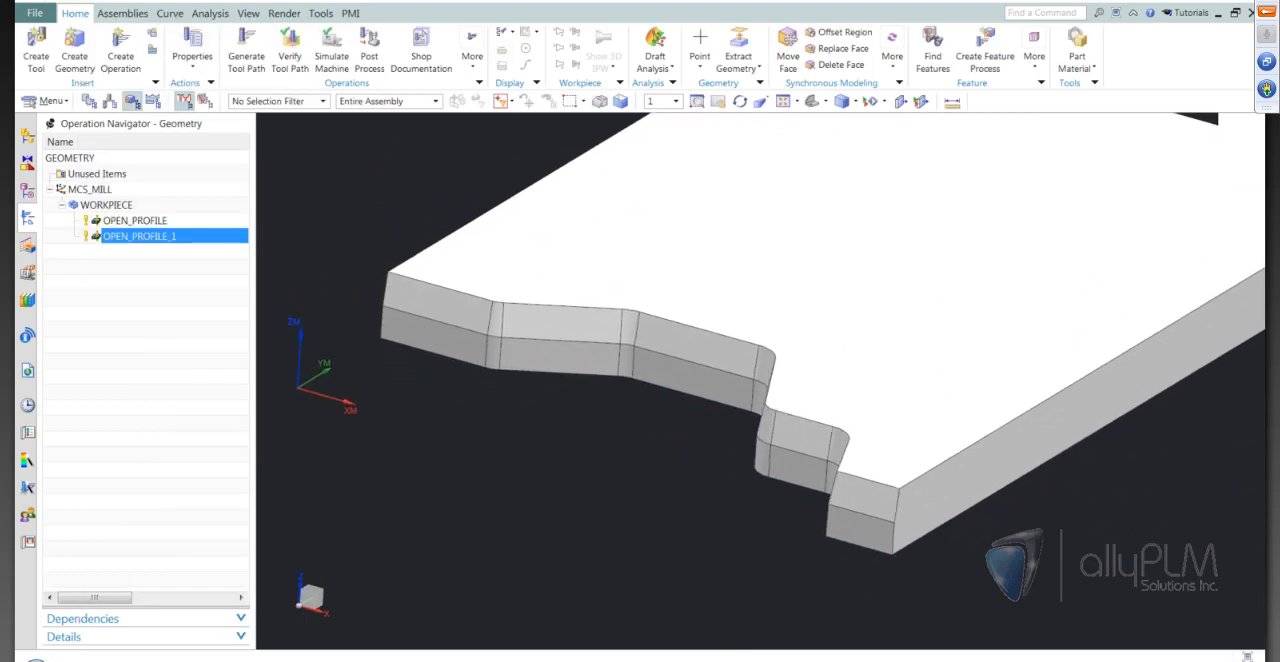
{"action": "left_click", "coordinate": [512, 657]}
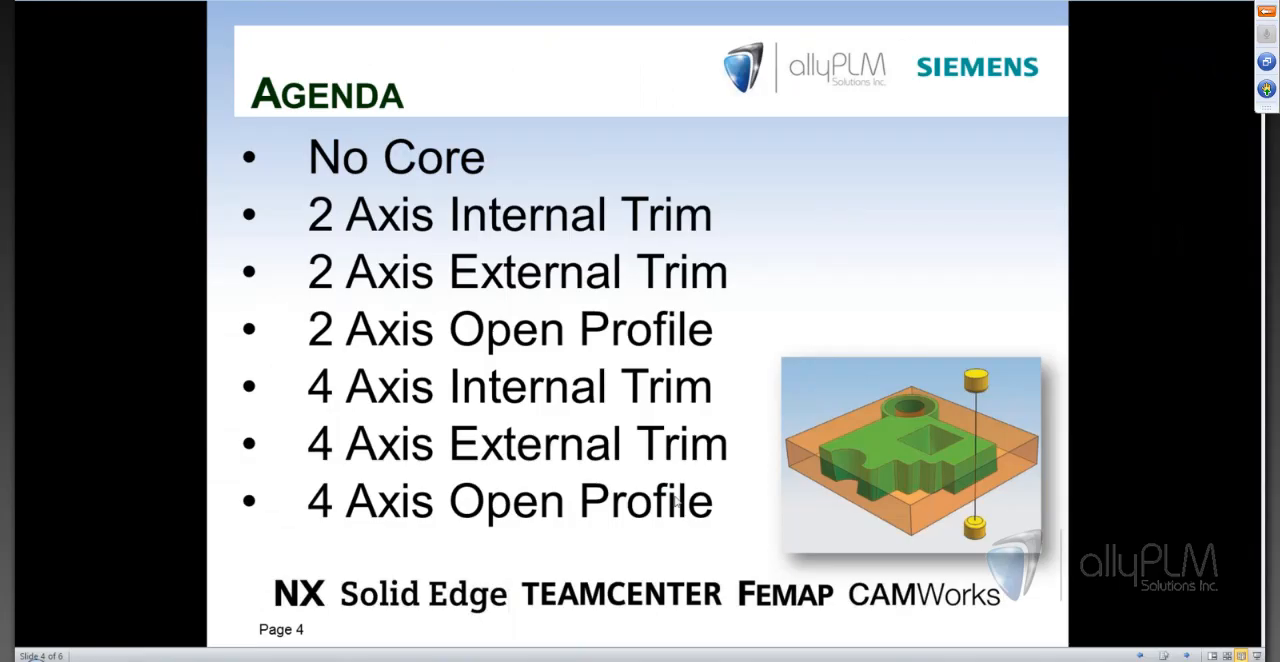
{"action": "left_click", "coordinate": [675, 502]}
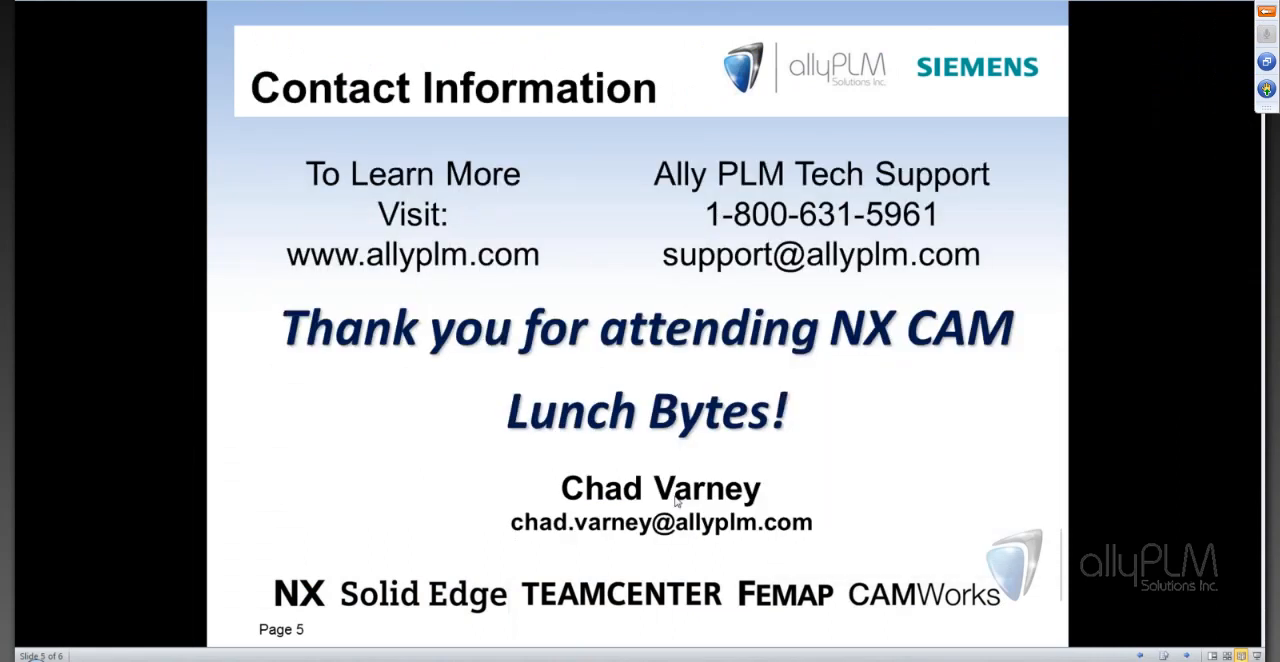